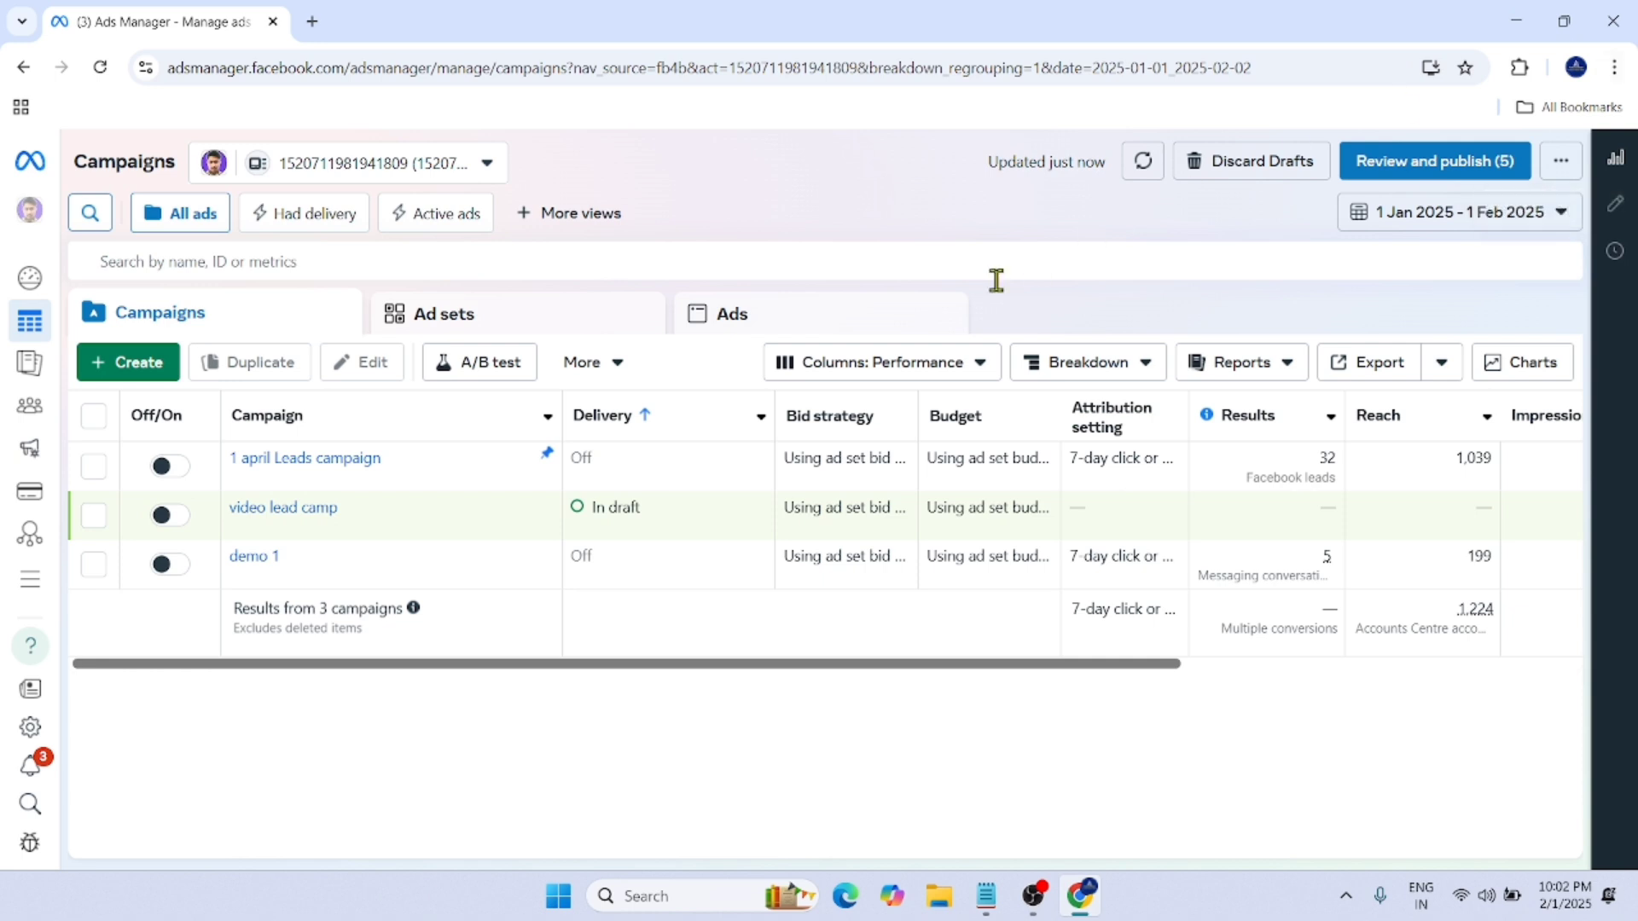
# Step: Open the draft campaign "video lead camp" for editing and go to the identity settings of its New Leads ad
pyautogui.moveTo(510, 535)
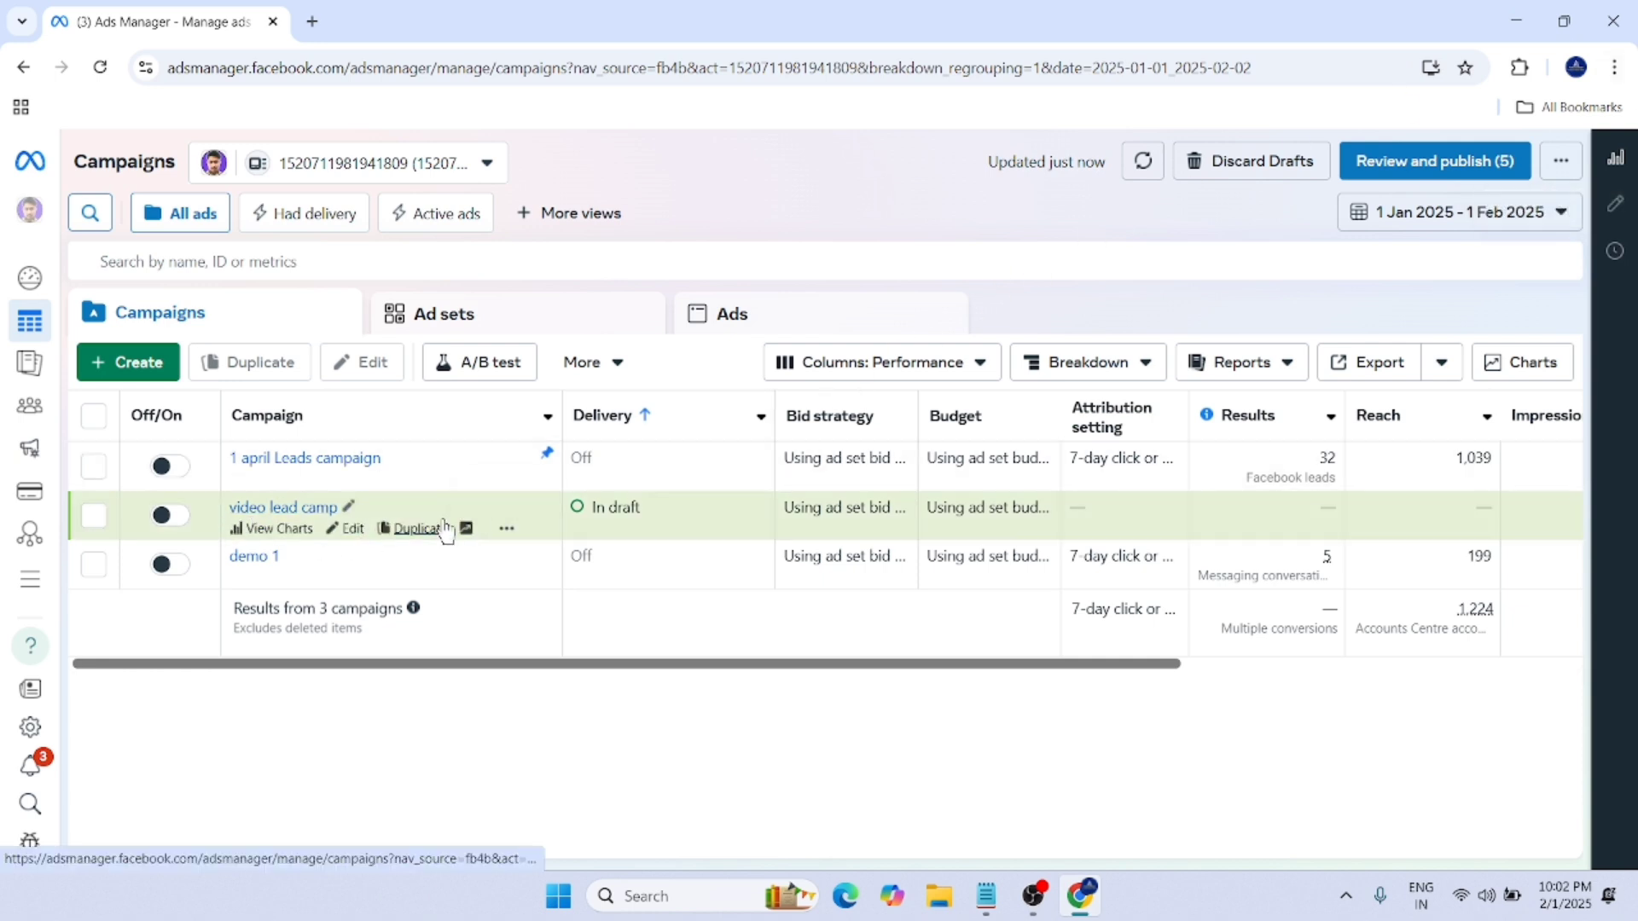
pyautogui.click(353, 530)
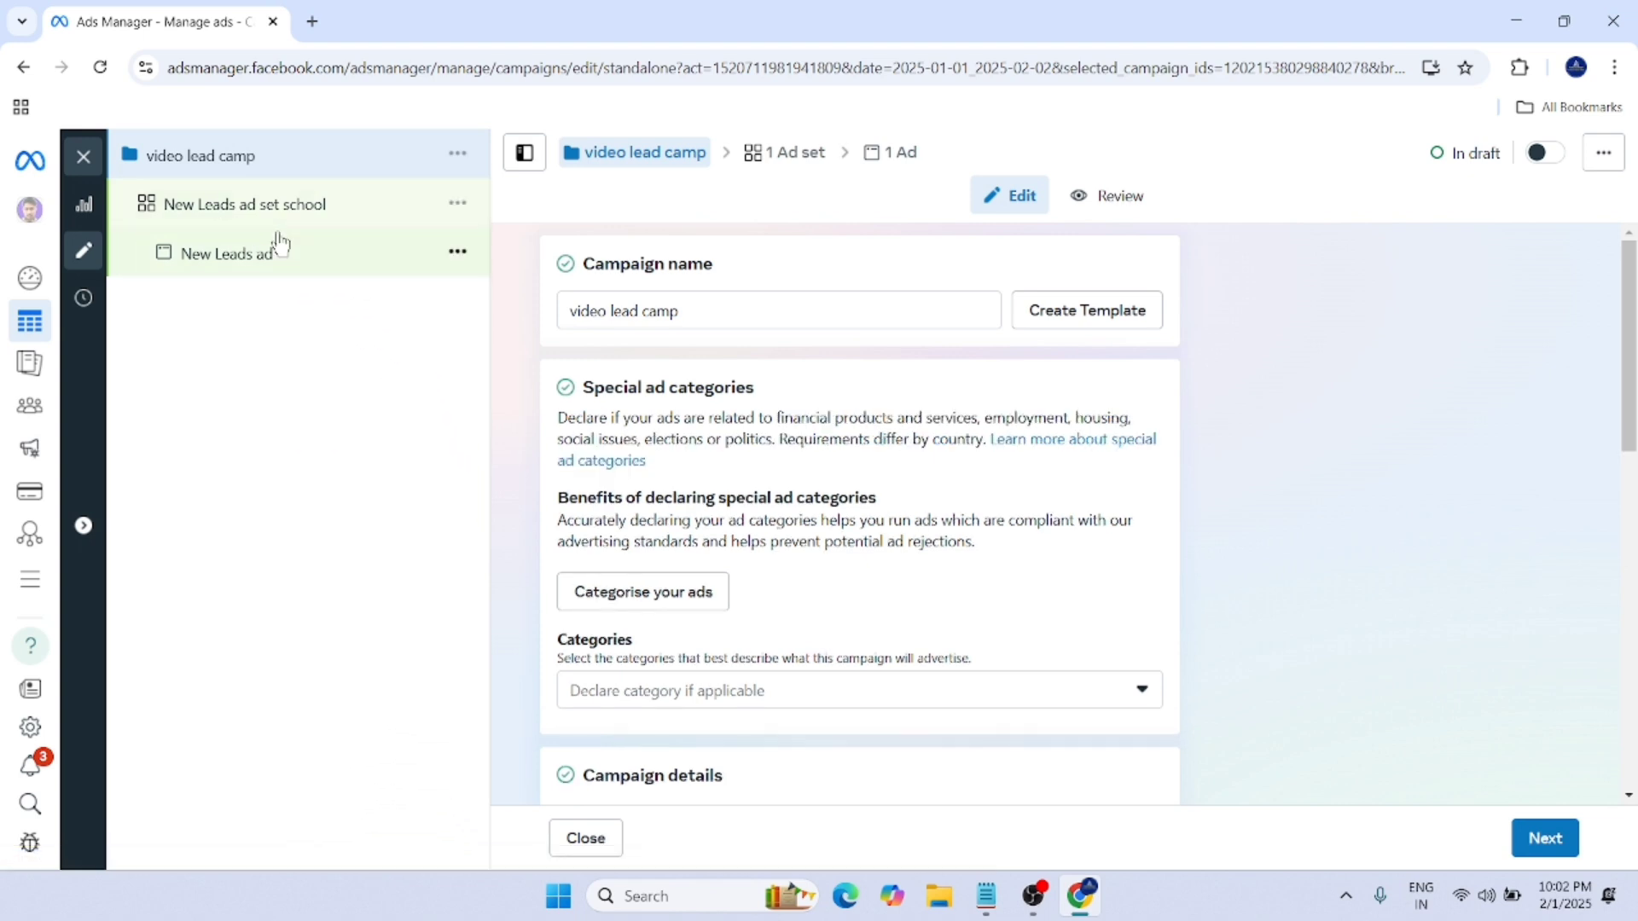
pyautogui.click(317, 268)
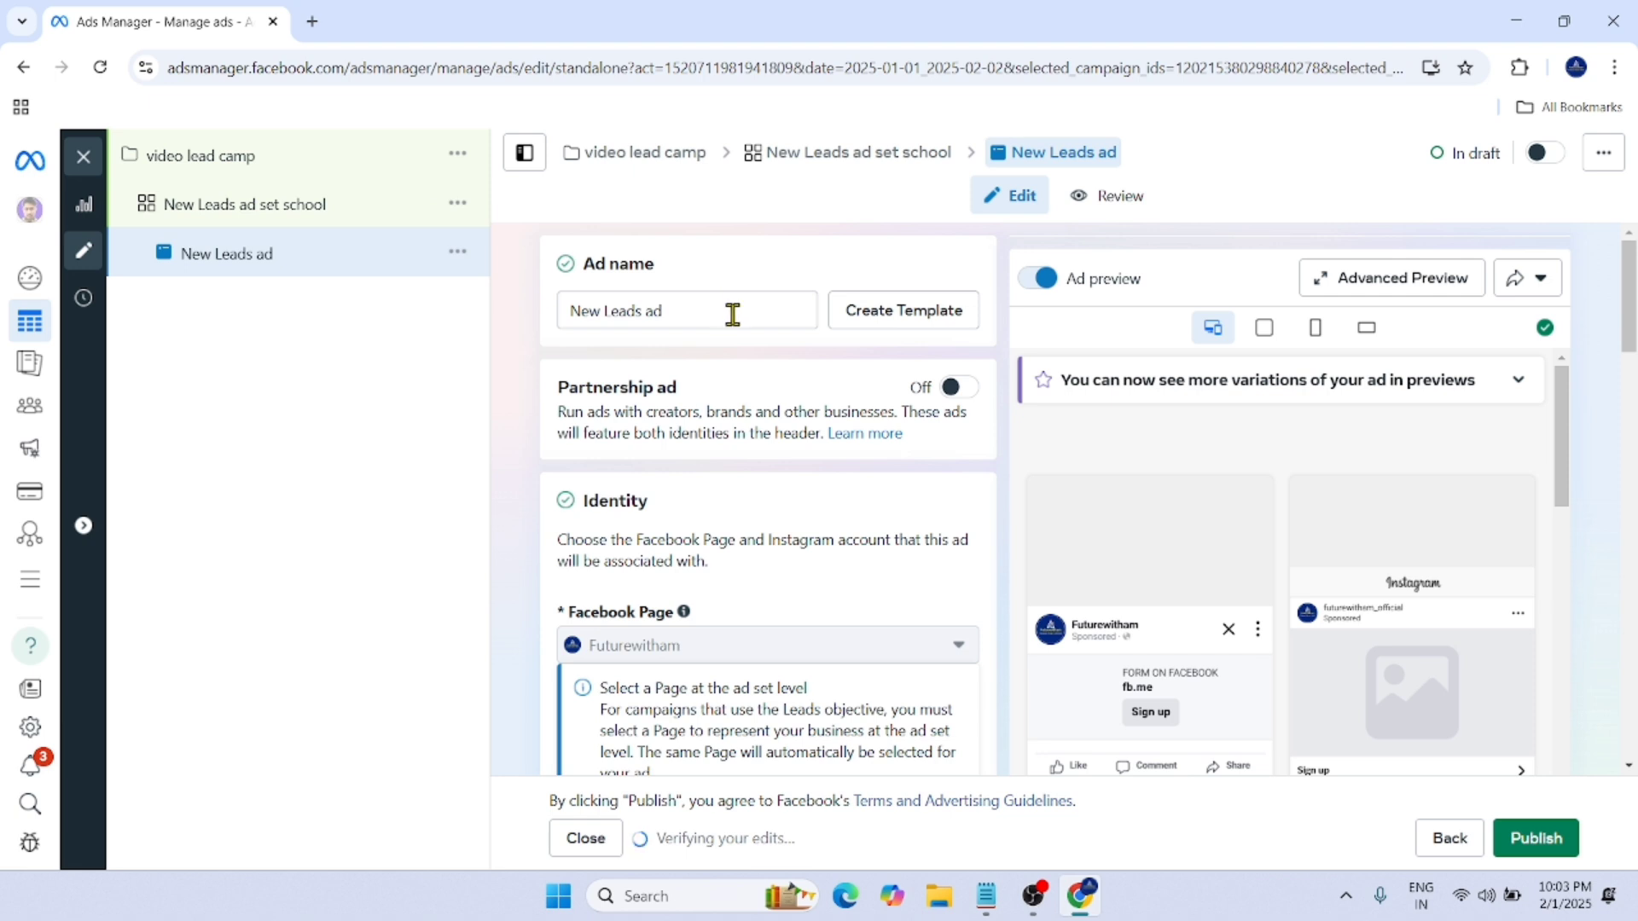
pyautogui.scroll(-1, 818, 427)
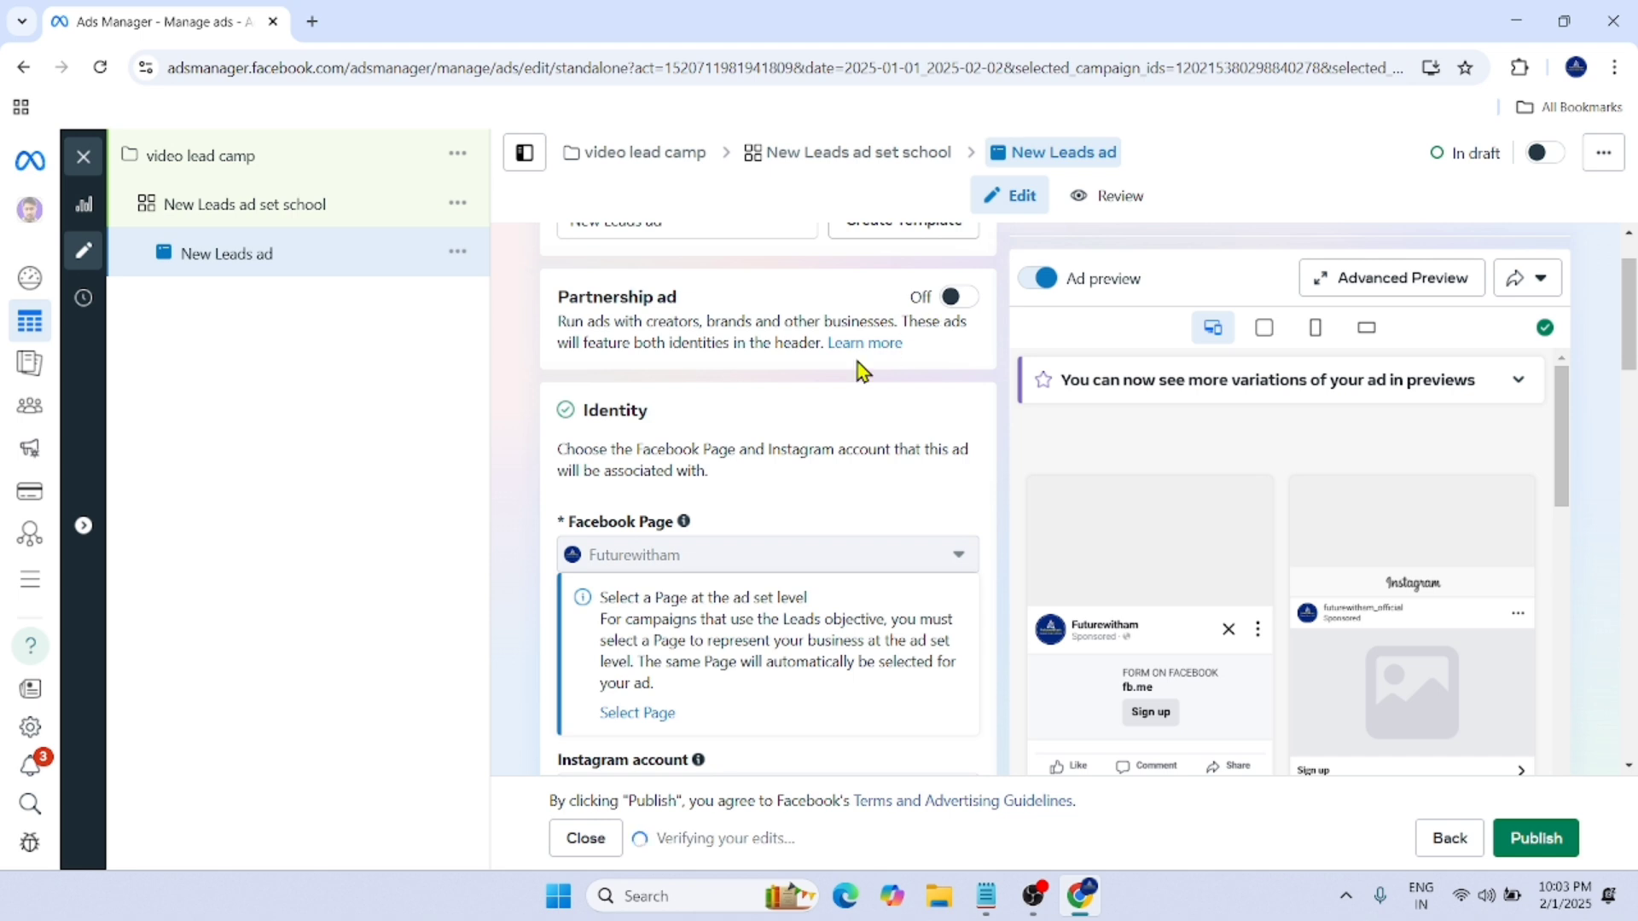
pyautogui.scroll(-3, 860, 369)
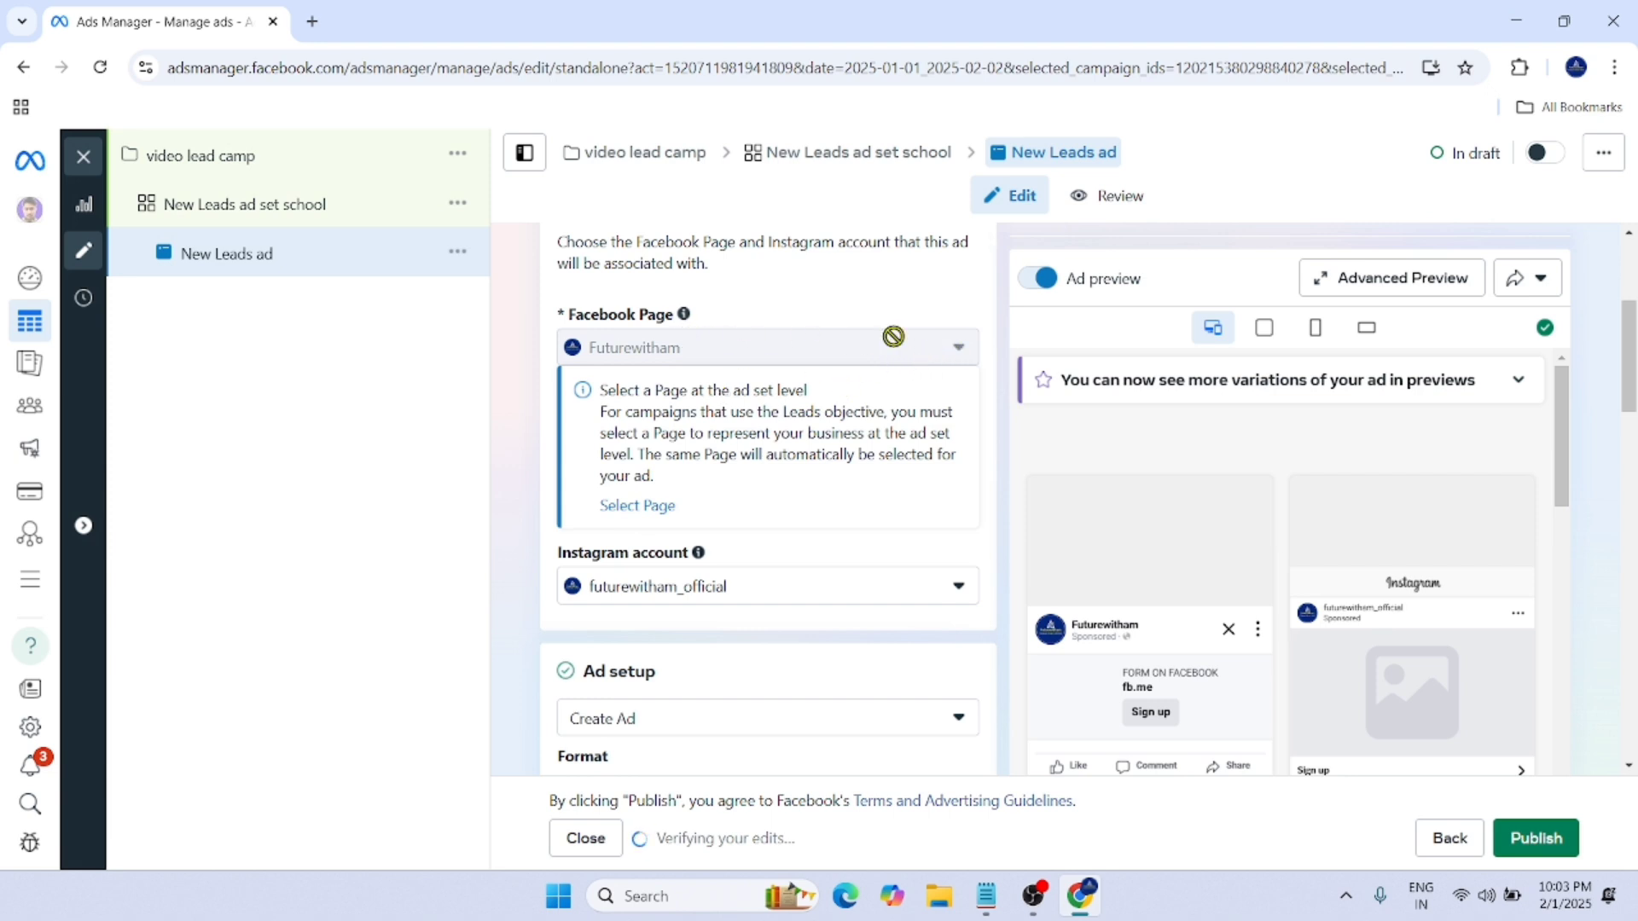
# Step: Check the Facebook Page chosen in the New Leads ad set school settings, and return to the New Leads ad
pyautogui.click(320, 223)
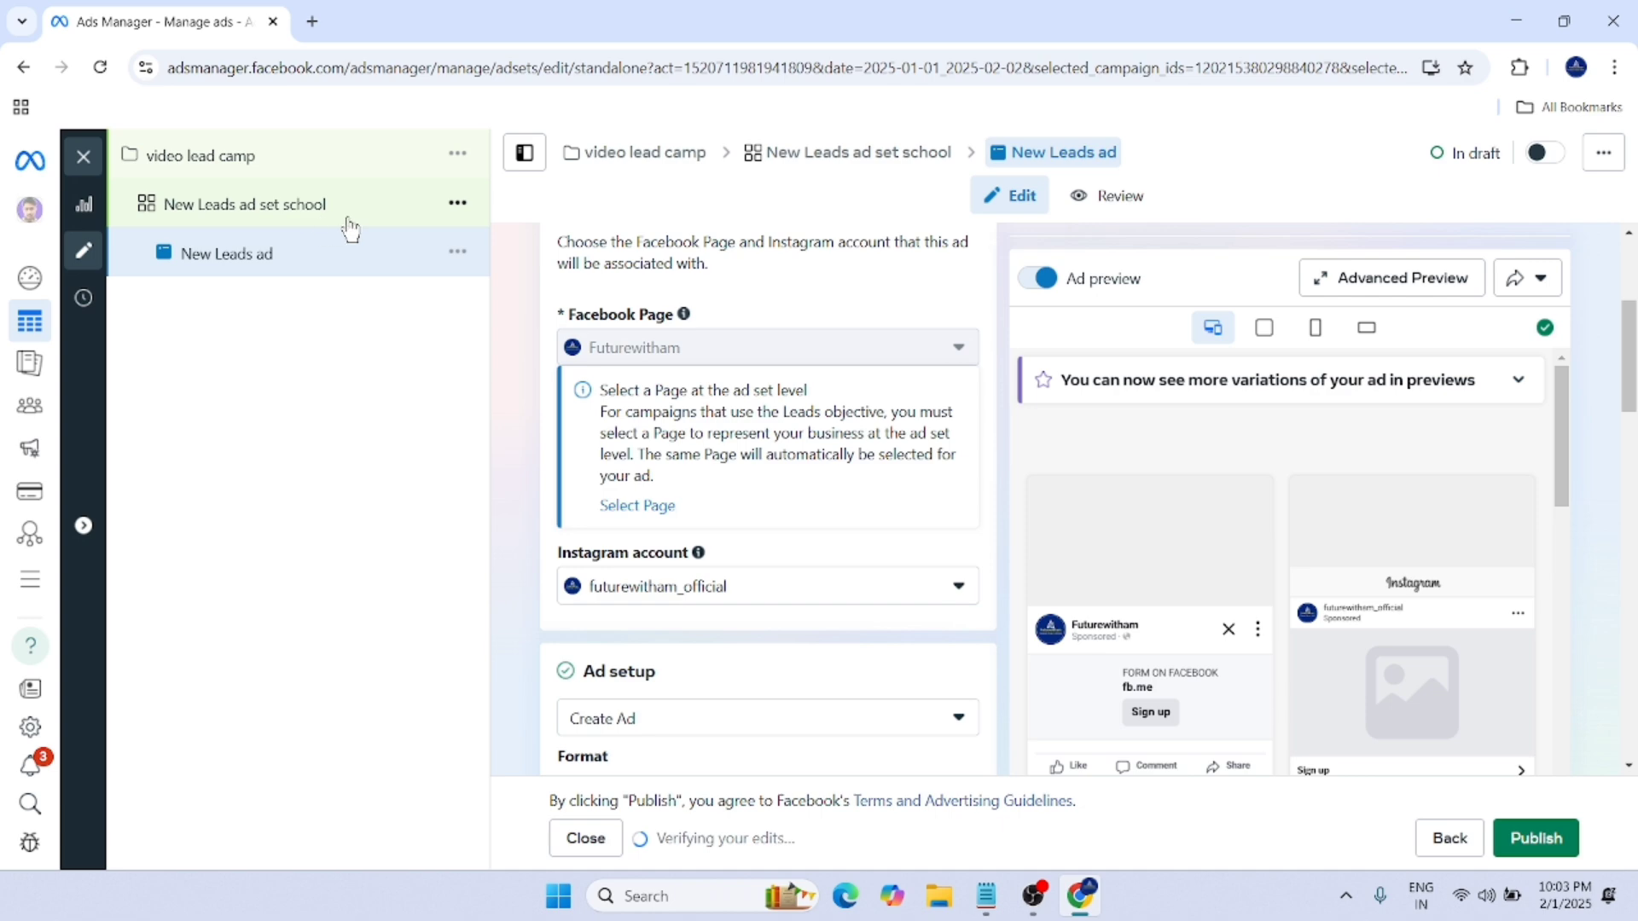
pyautogui.scroll(-10, 895, 493)
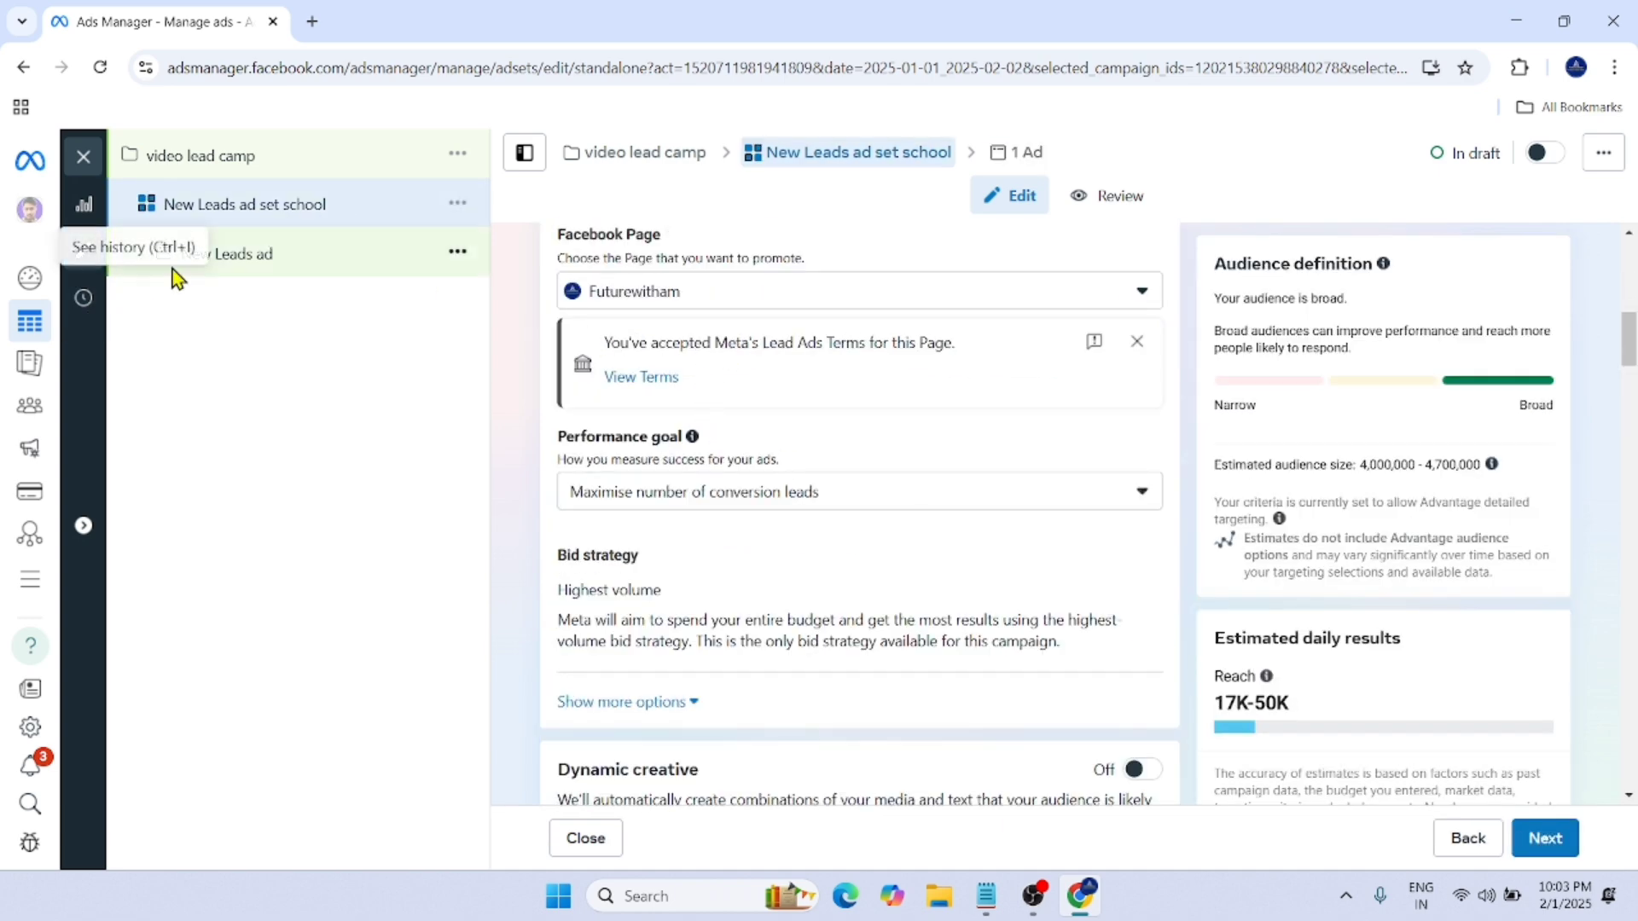
pyautogui.click(293, 261)
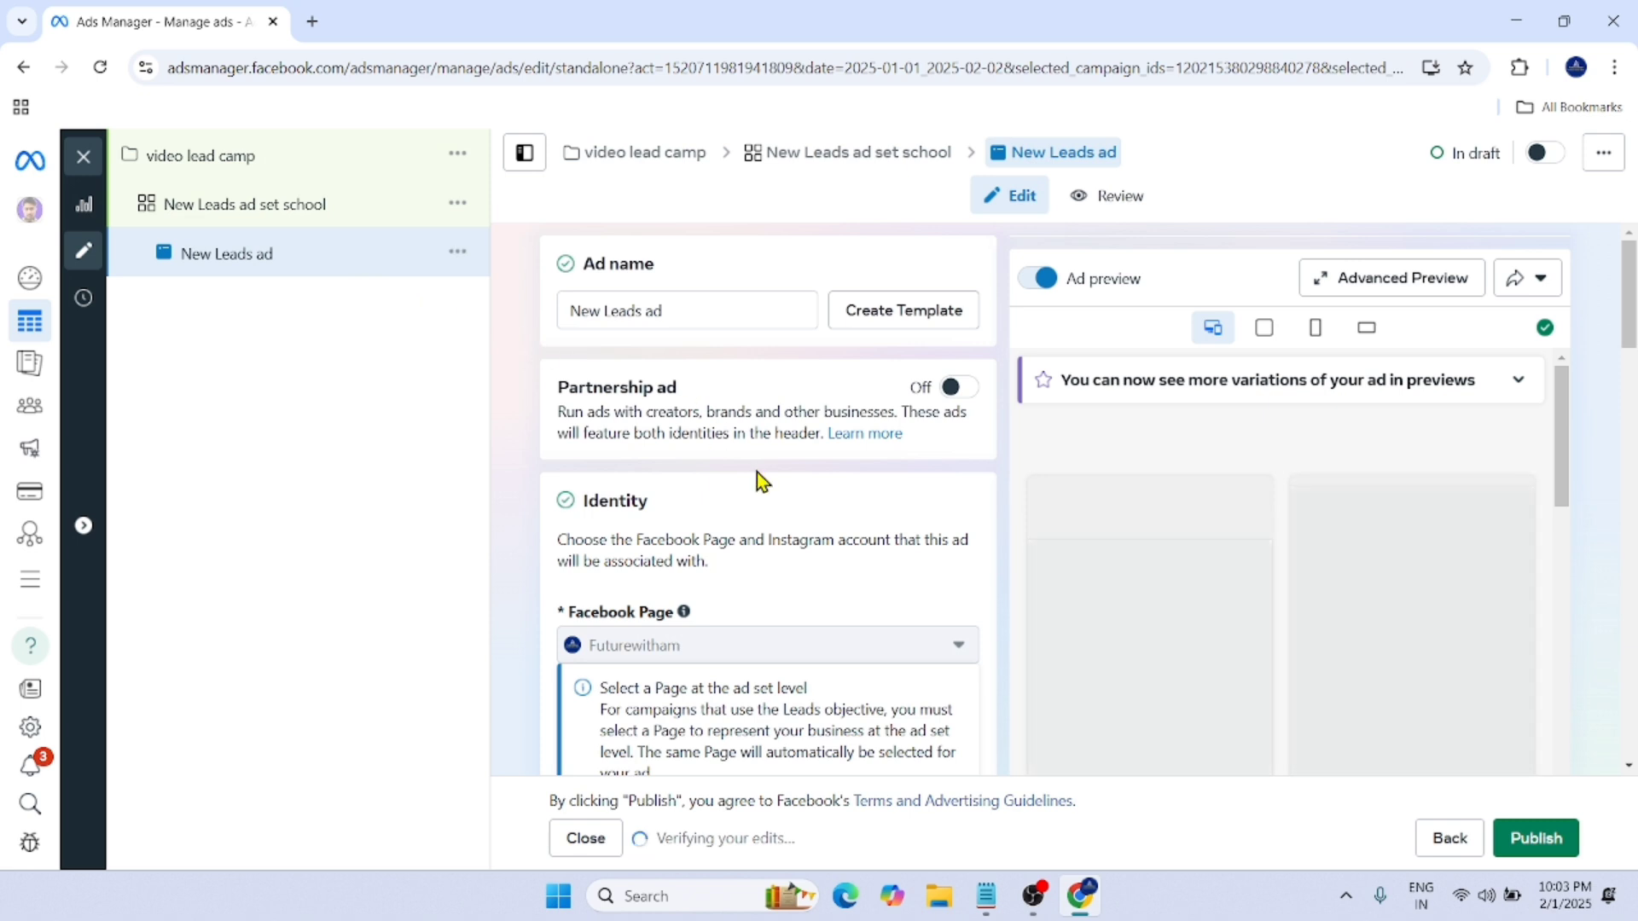
# Step: View the available Instagram accounts in the ad's identity section without changing the selected account
pyautogui.scroll(-1, 783, 494)
pyautogui.scroll(-5, 818, 439)
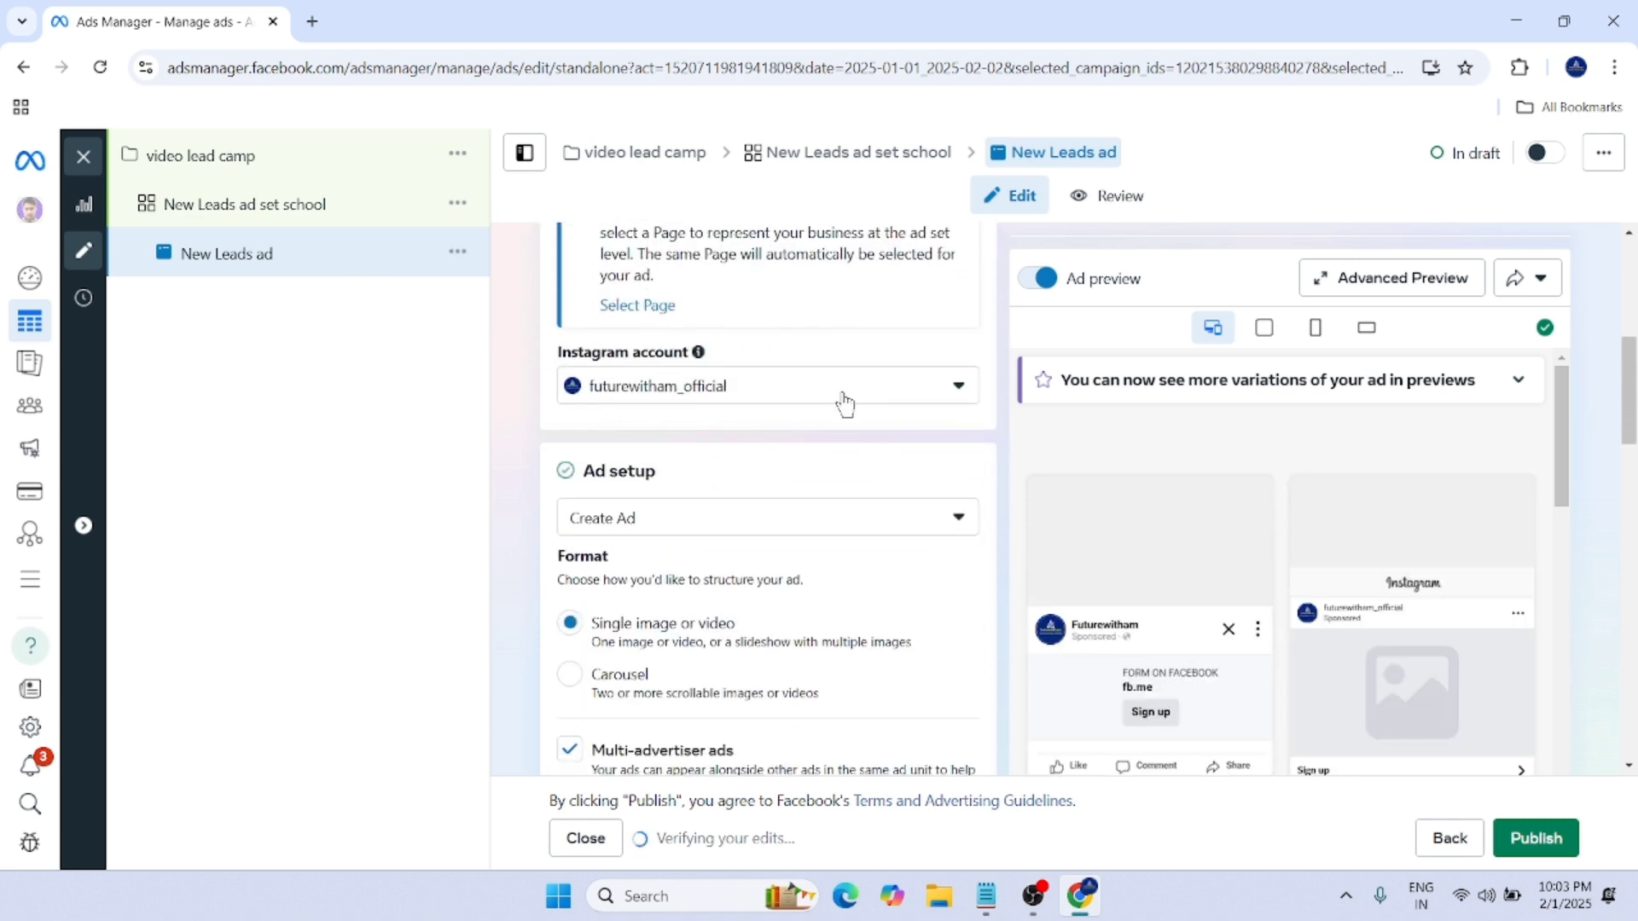
pyautogui.click(950, 391)
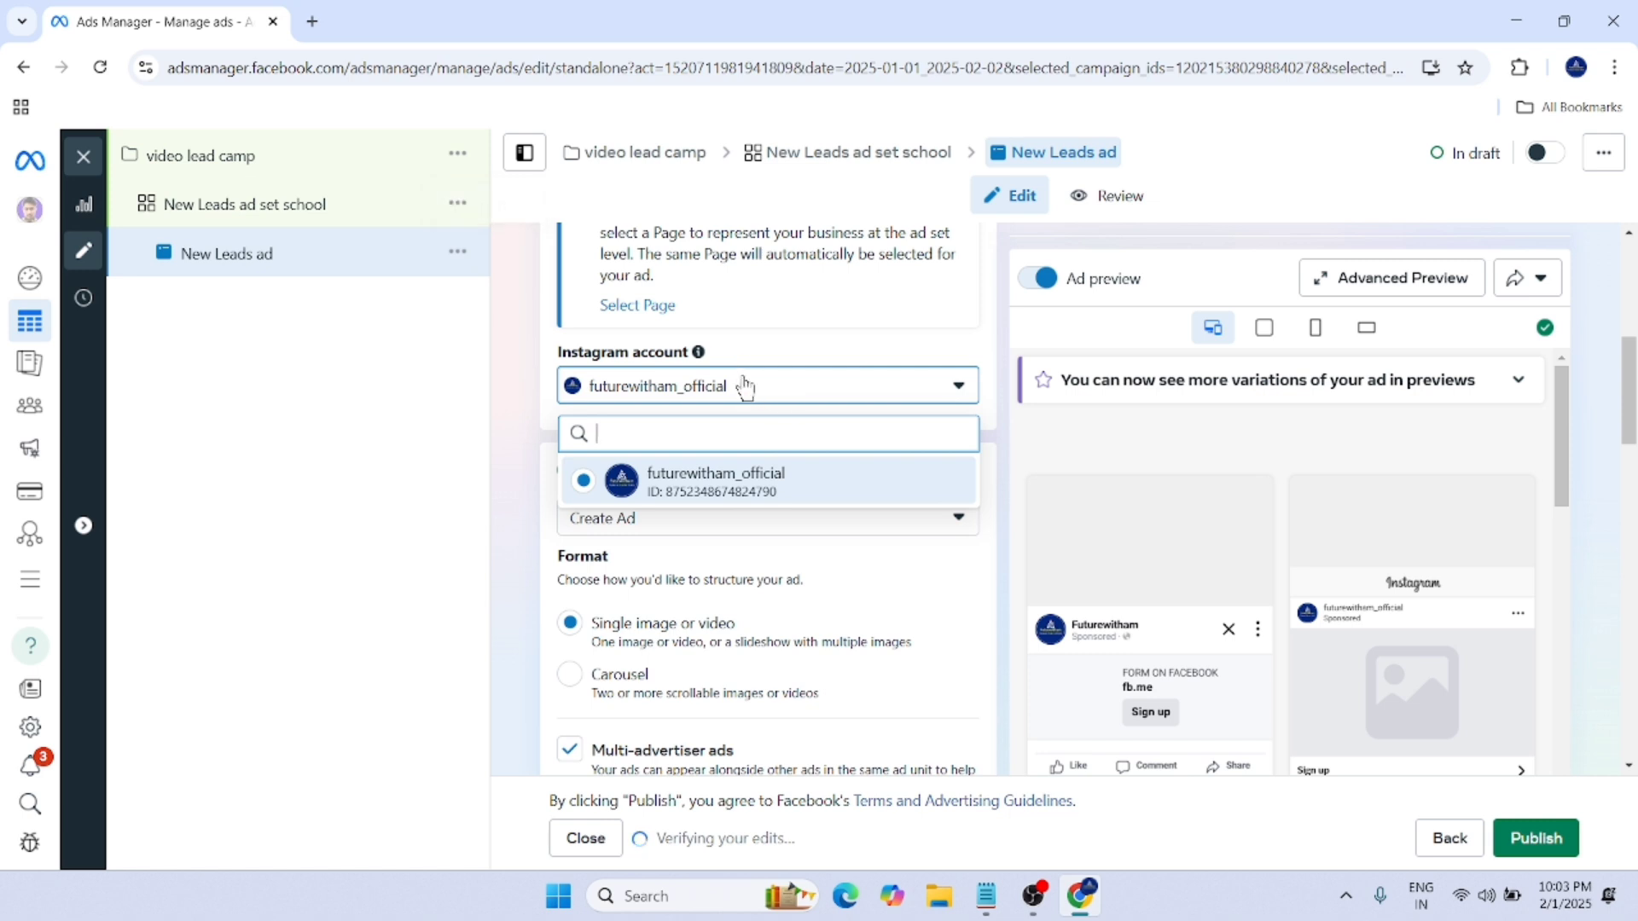
pyautogui.scroll(5, 802, 372)
pyautogui.scroll(-5, 896, 460)
pyautogui.click(853, 309)
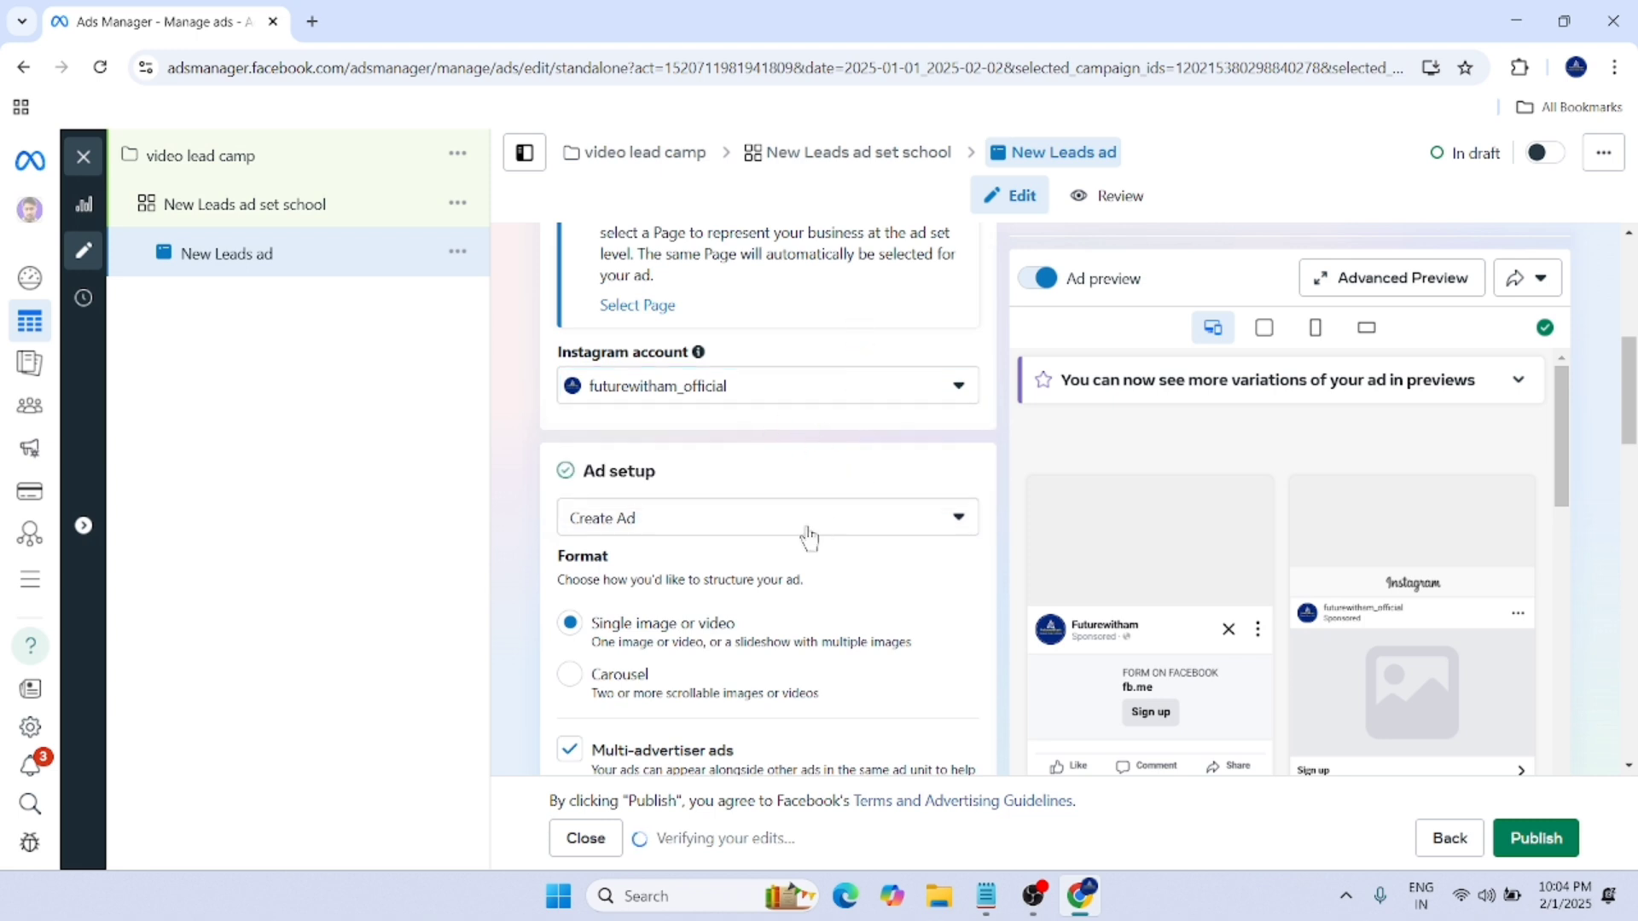
# Step: Choose Create Ad as the ad setup and turn off multi-advertiser ads
pyautogui.scroll(-4, 808, 537)
pyautogui.scroll(2, 808, 478)
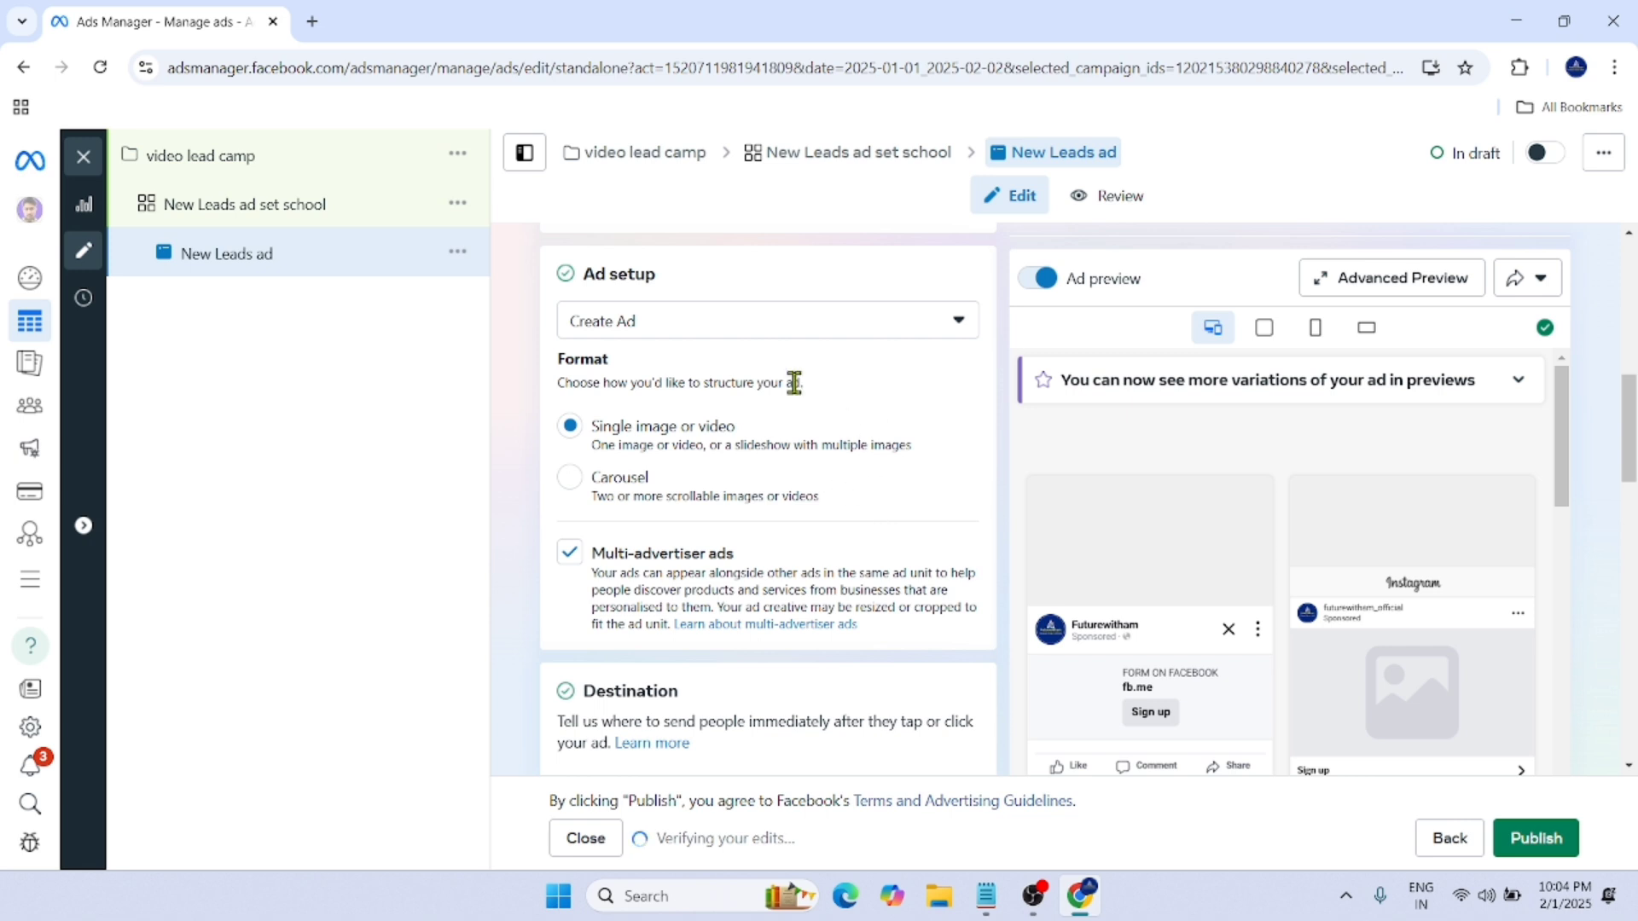
pyautogui.scroll(-1, 708, 448)
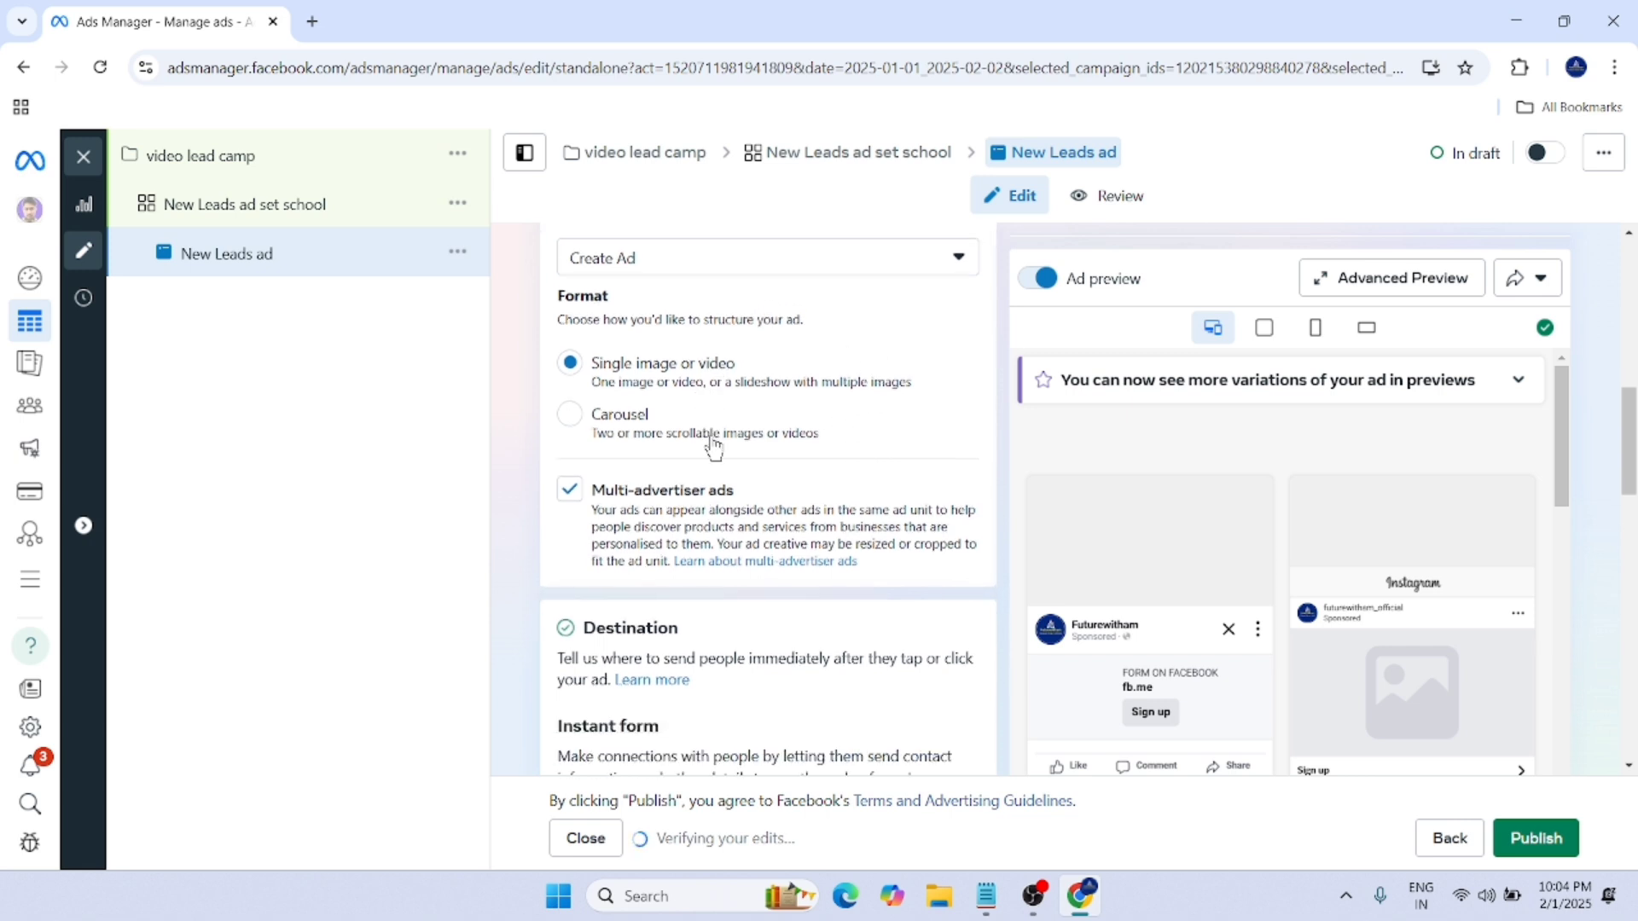
pyautogui.click(786, 271)
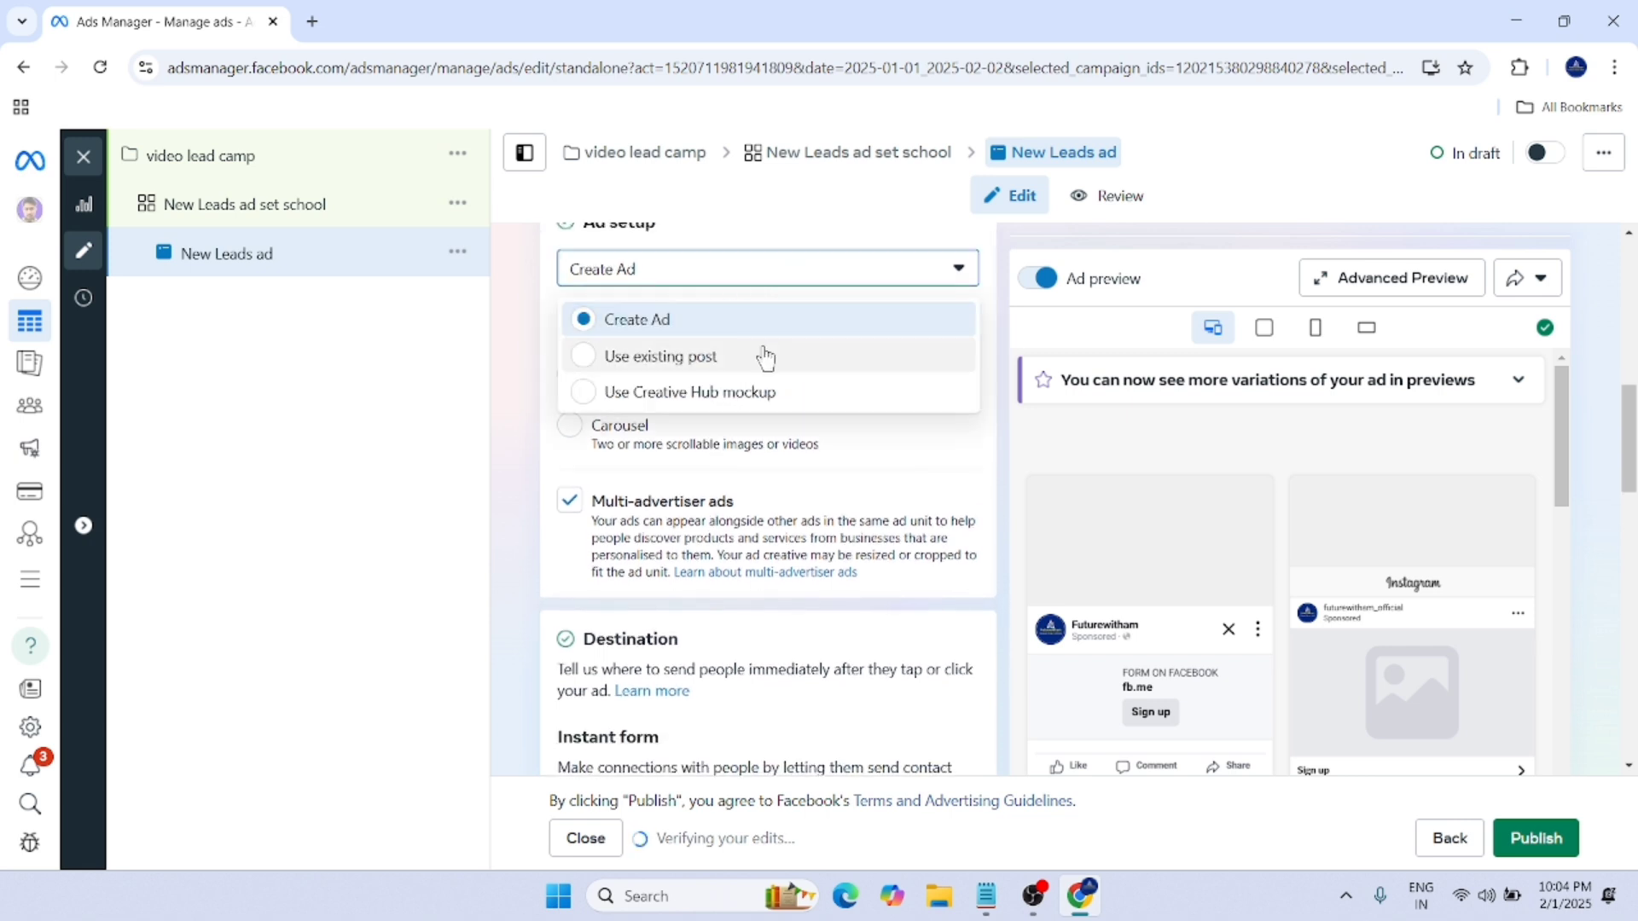
pyautogui.click(695, 329)
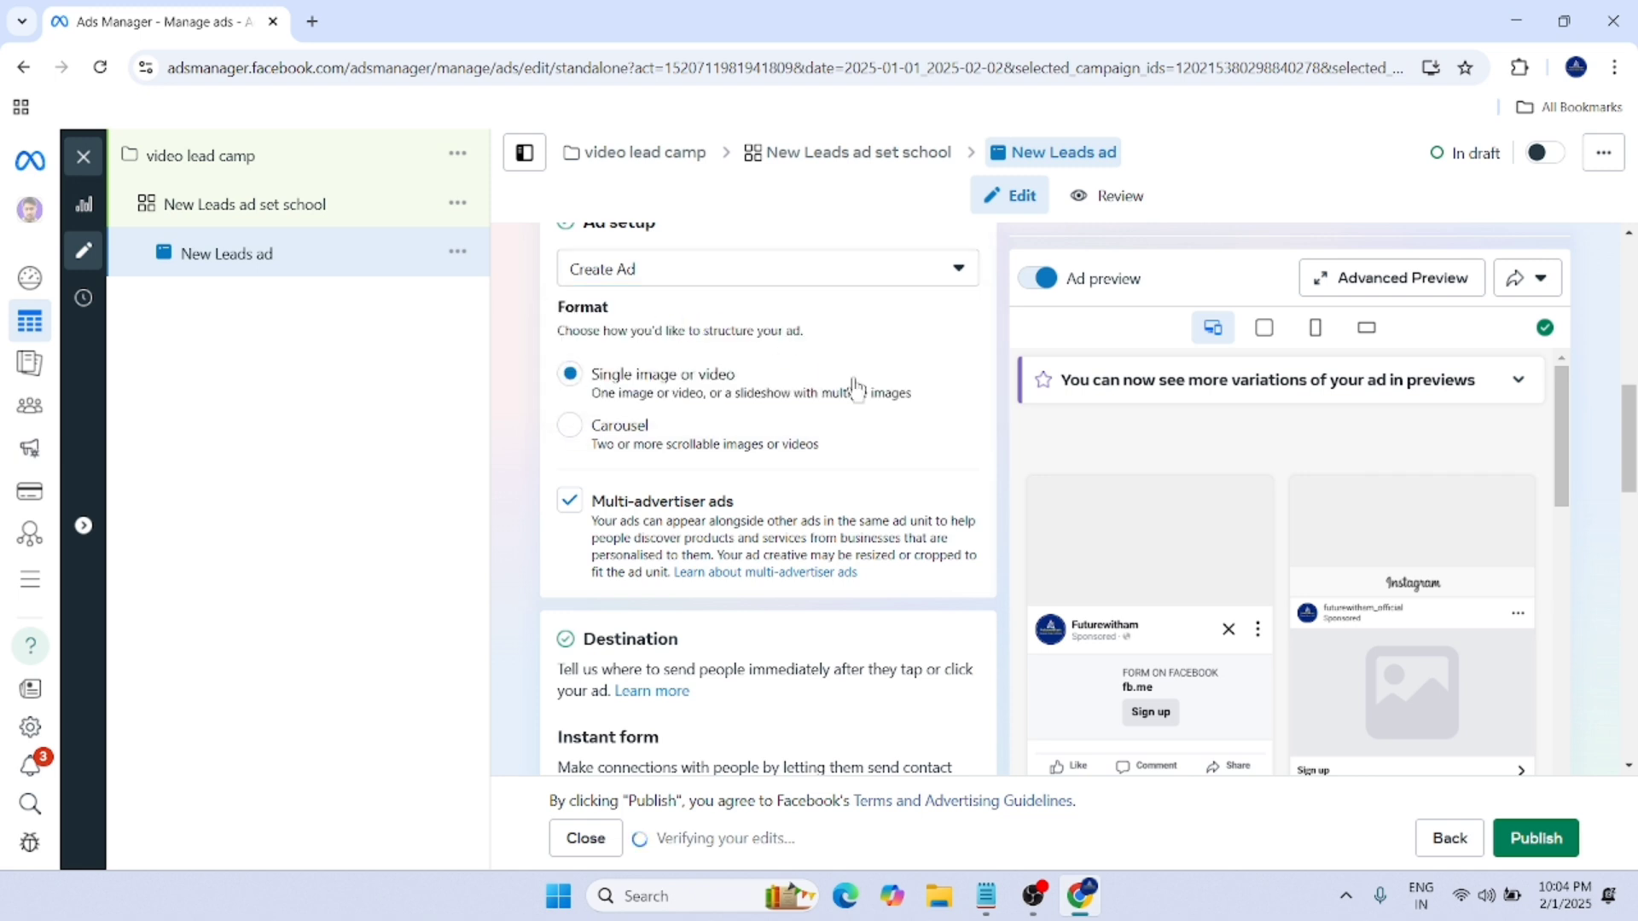
pyautogui.scroll(-1, 874, 412)
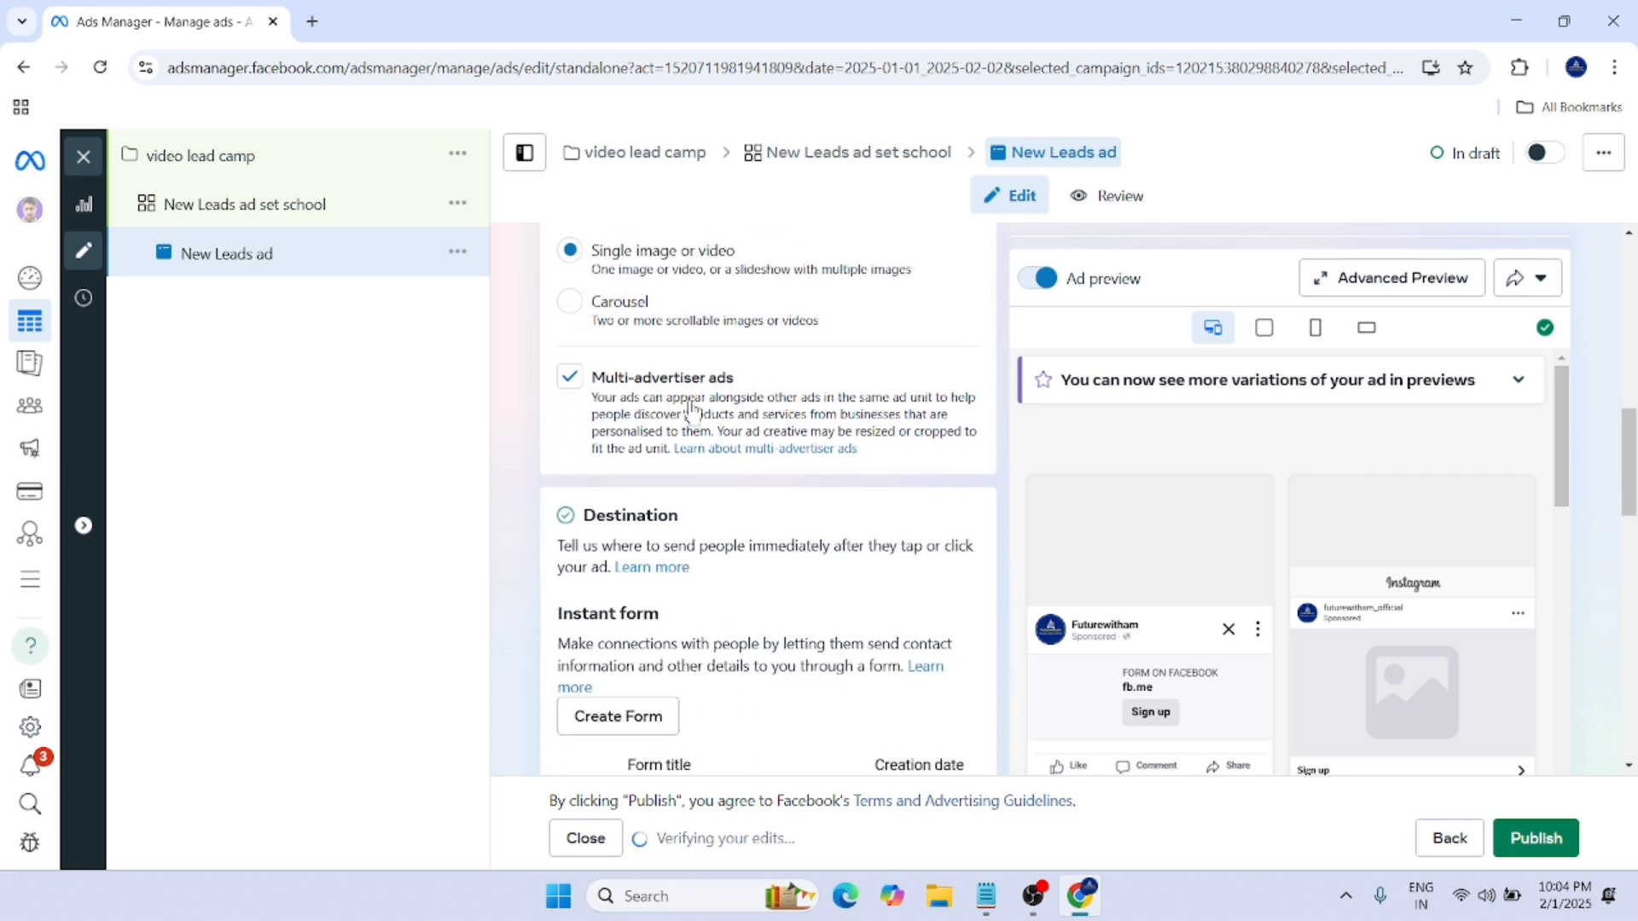
pyautogui.click(569, 383)
# Step: Review the ad's destination section, covering its instant forms, lead follow-up and lead delivery options, down to the ad creative
pyautogui.scroll(-2, 670, 392)
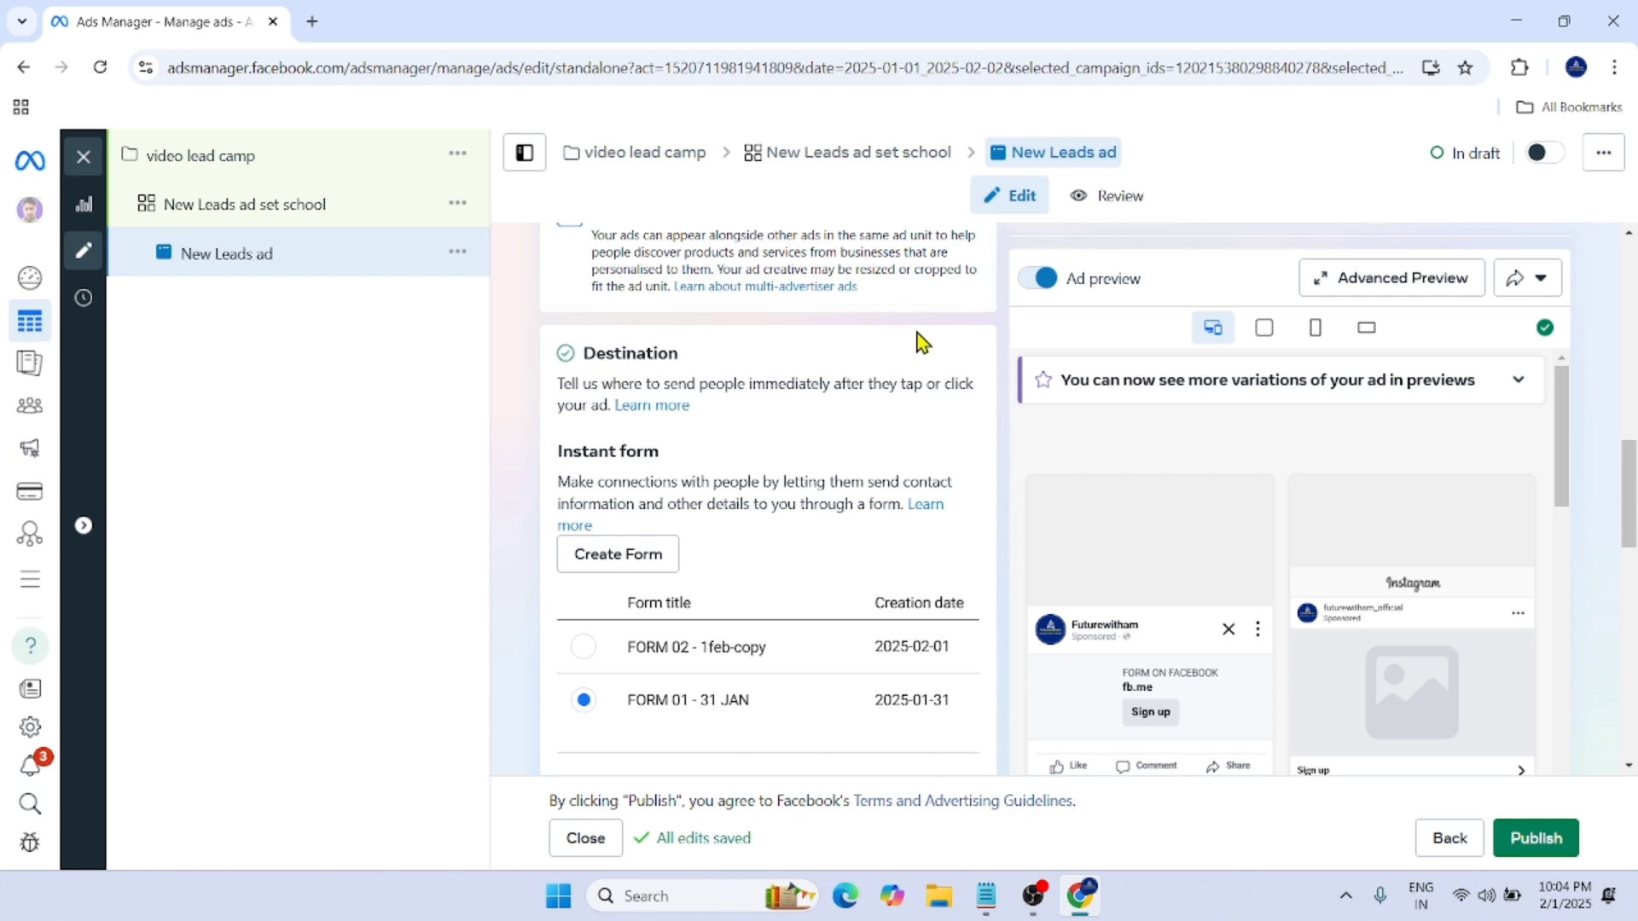
pyautogui.scroll(-1, 845, 546)
pyautogui.scroll(-1, 841, 499)
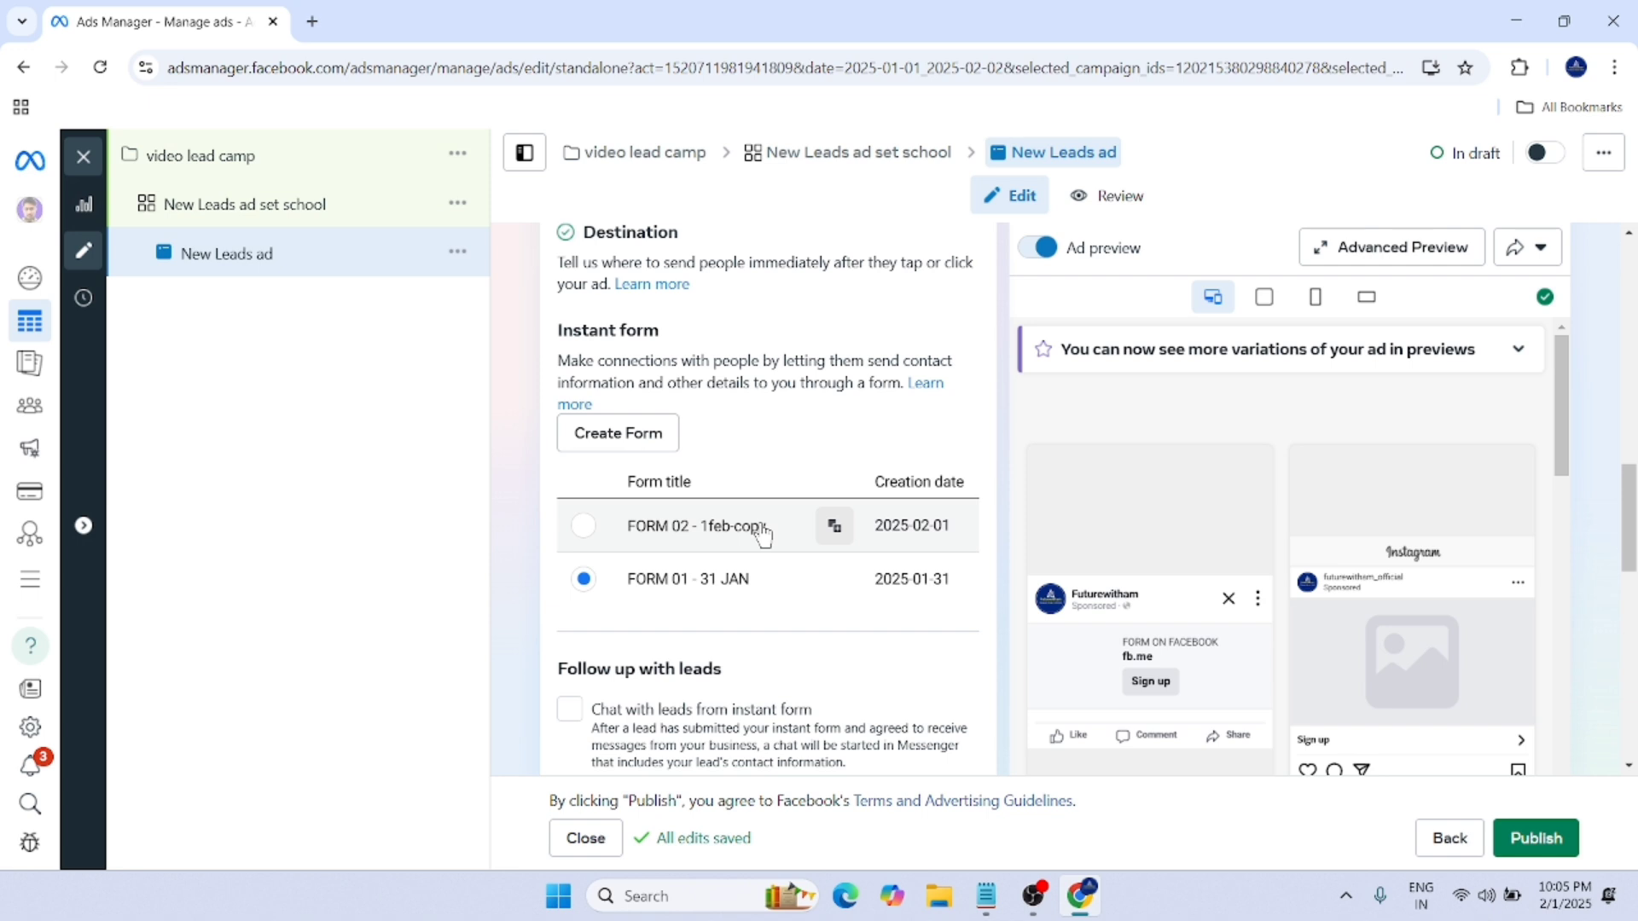
pyautogui.scroll(-1, 682, 529)
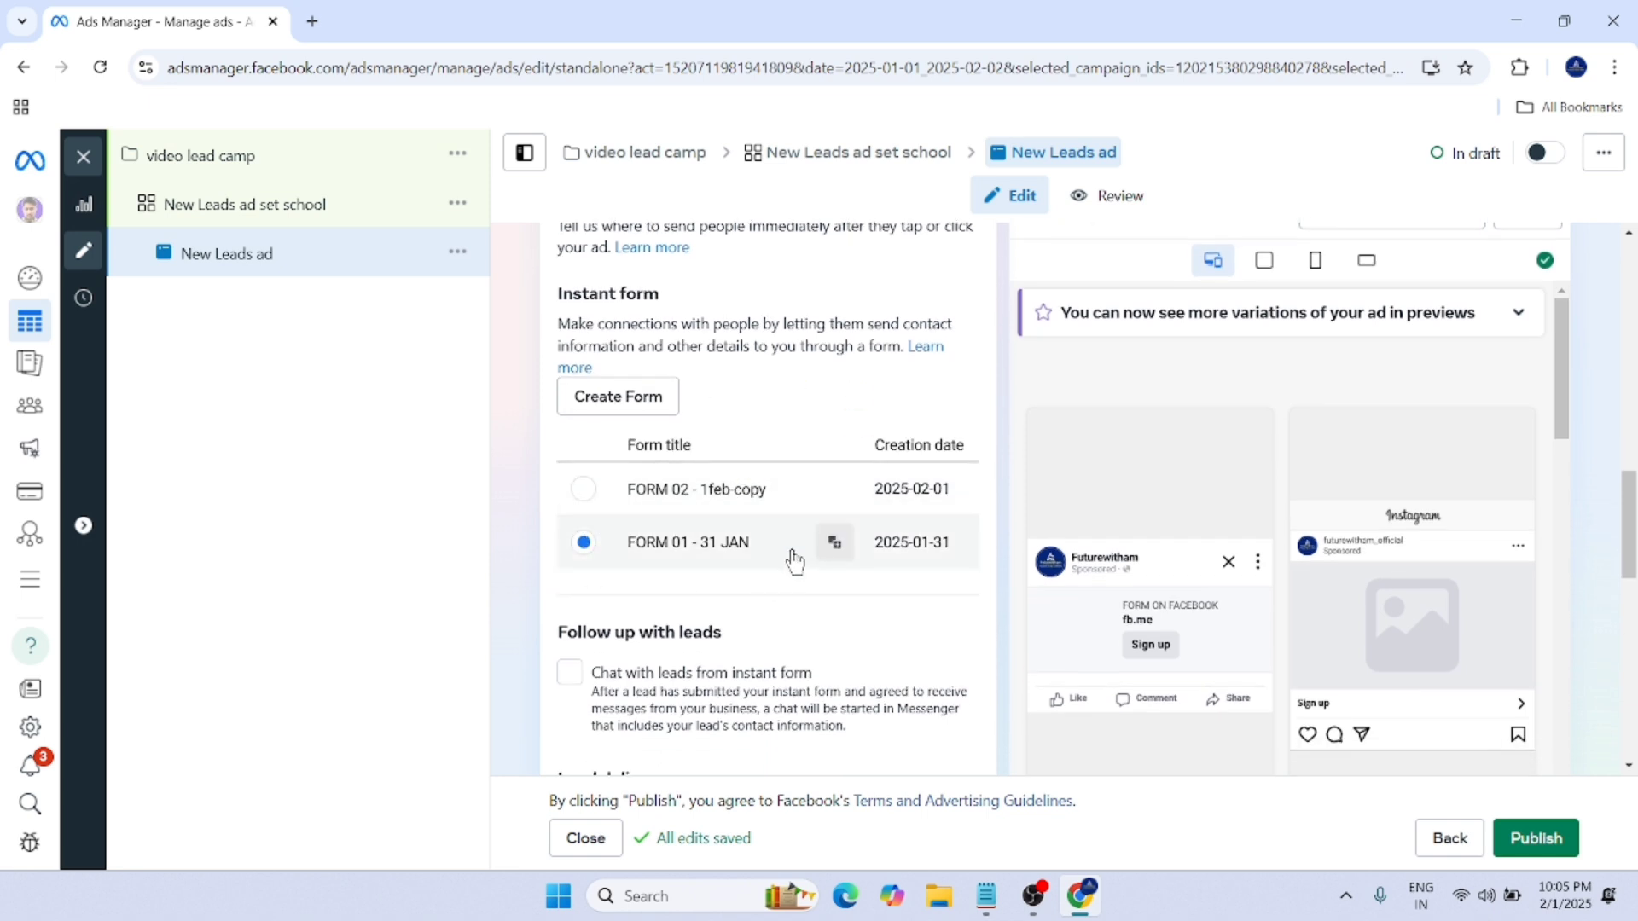
pyautogui.scroll(-3, 755, 460)
pyautogui.scroll(-3, 857, 459)
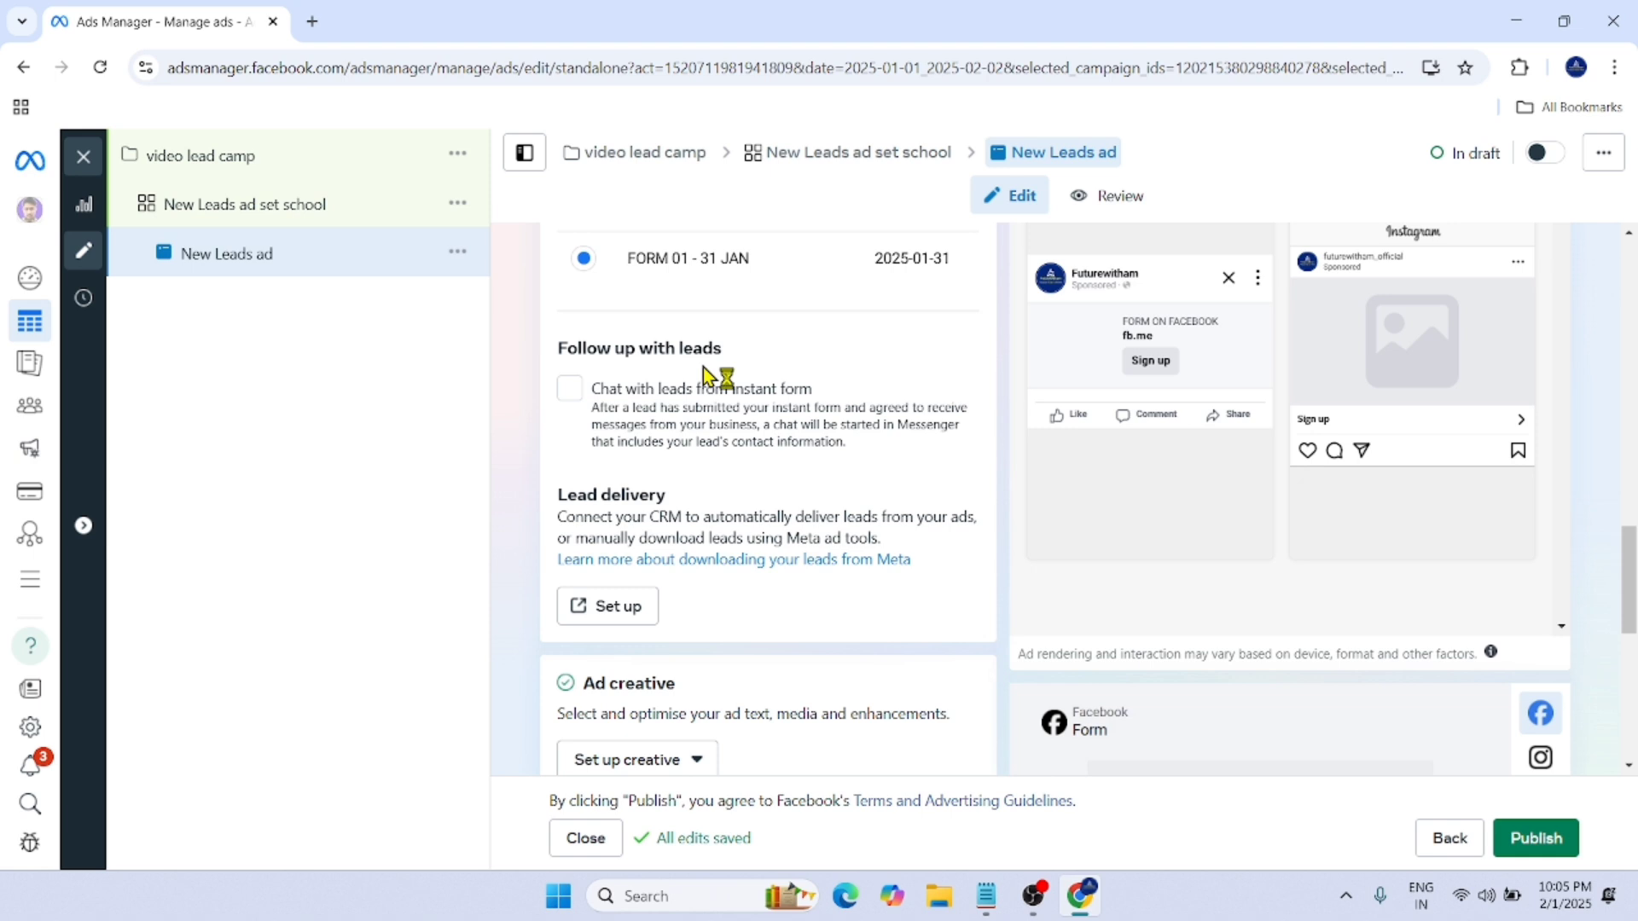
pyautogui.scroll(-4, 705, 376)
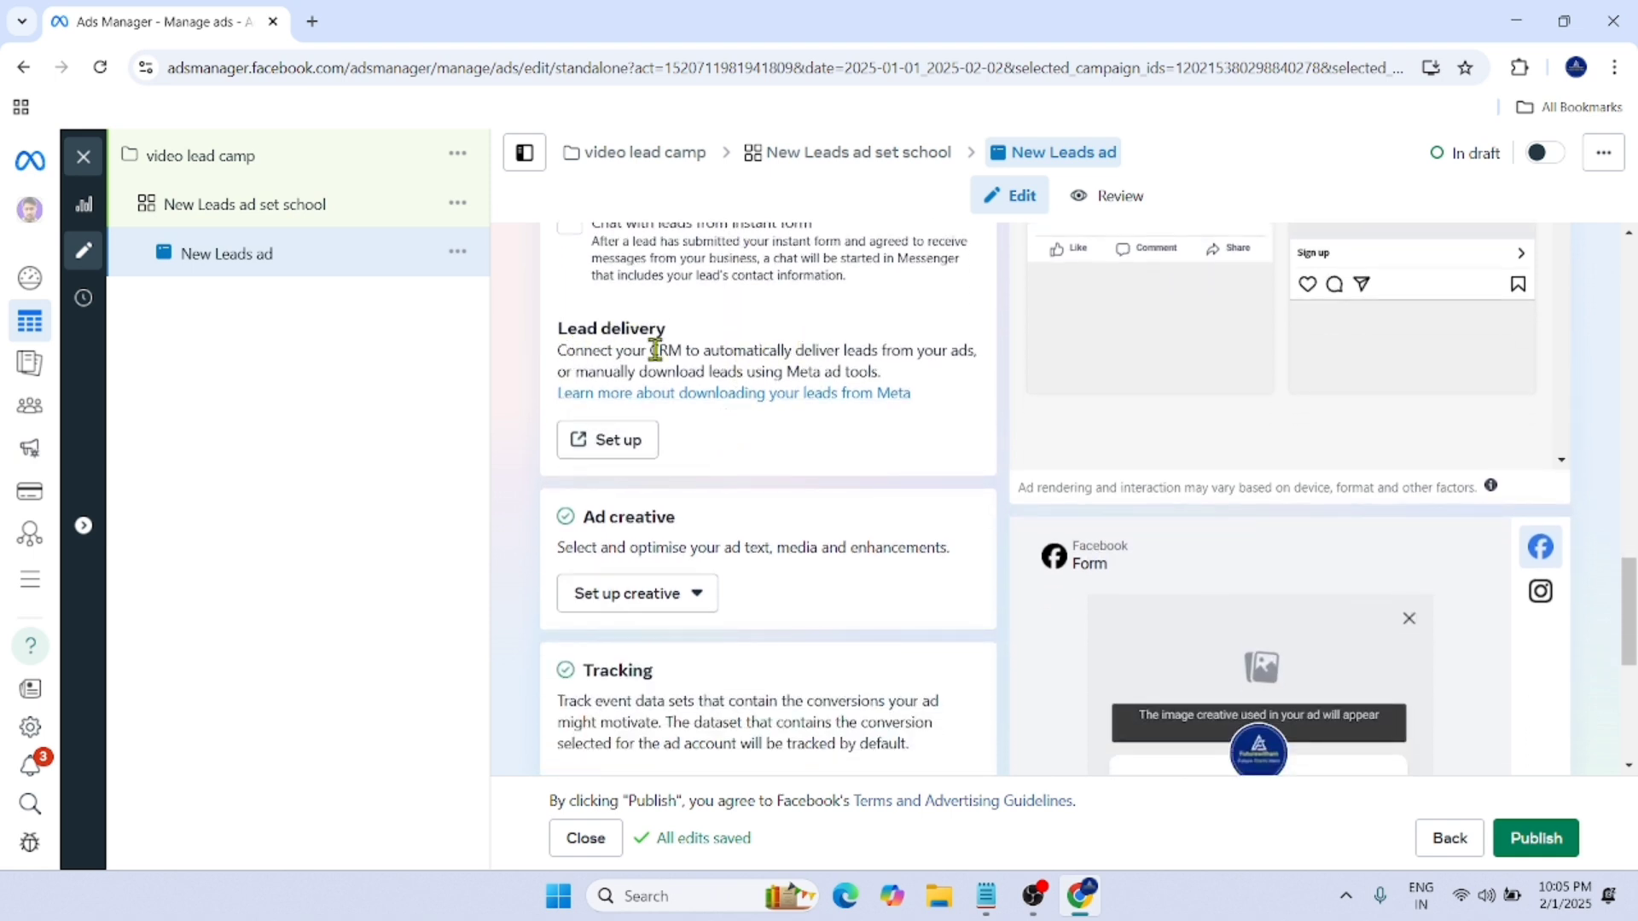
pyautogui.scroll(-3, 816, 365)
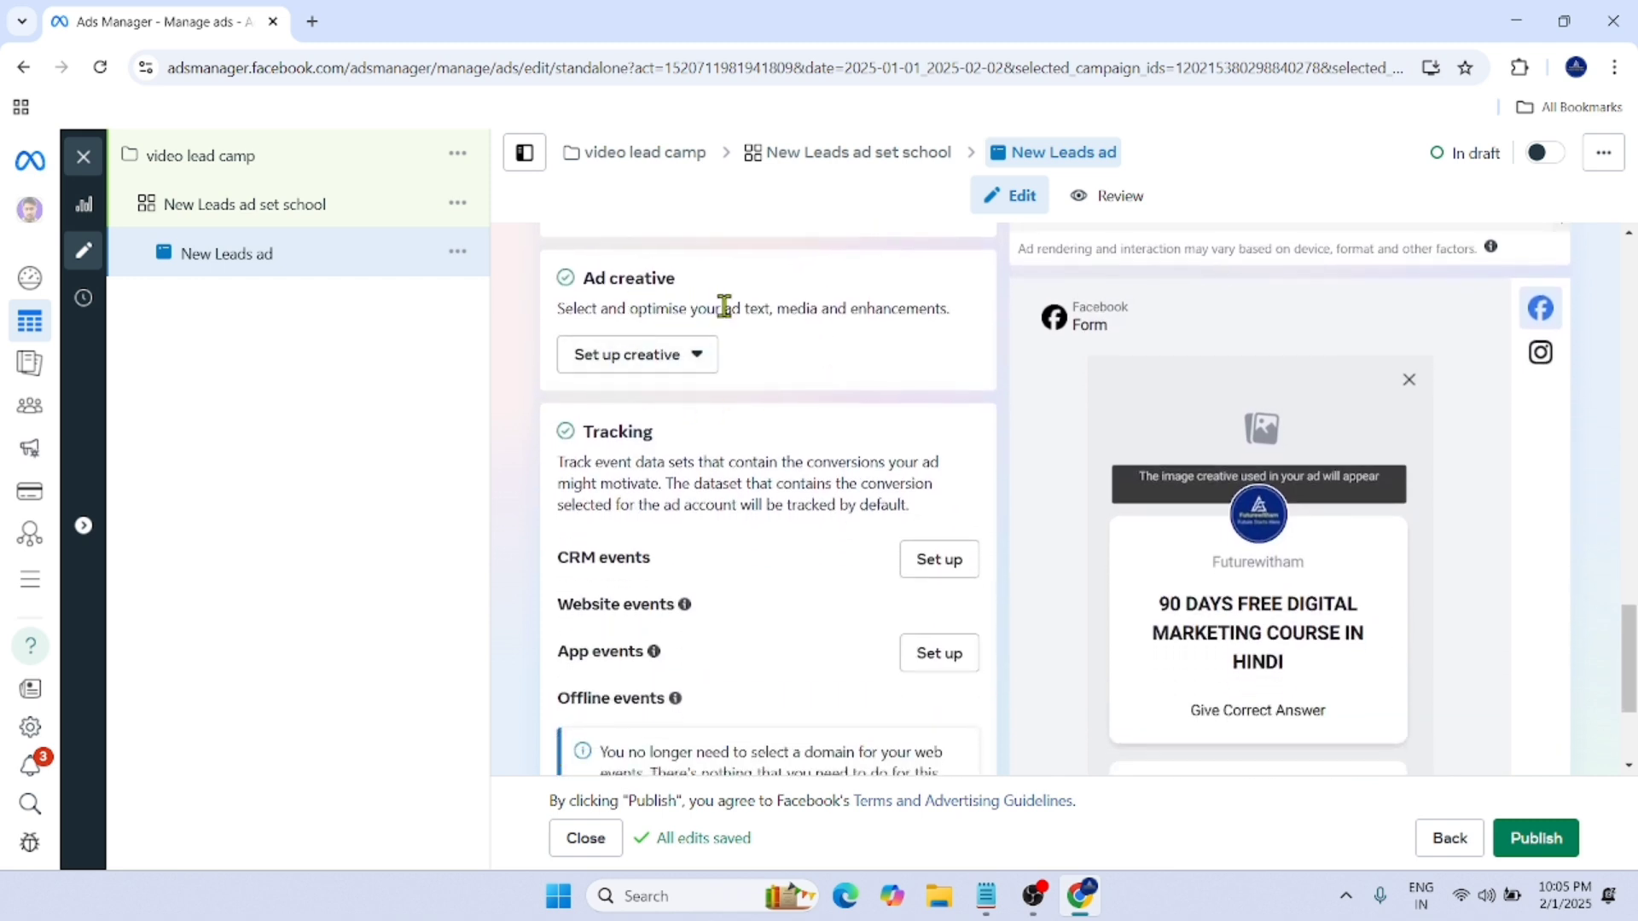
# Step: Start setting up the creative as an image ad and go to its media selection, leaving the text fields empty
pyautogui.click(665, 369)
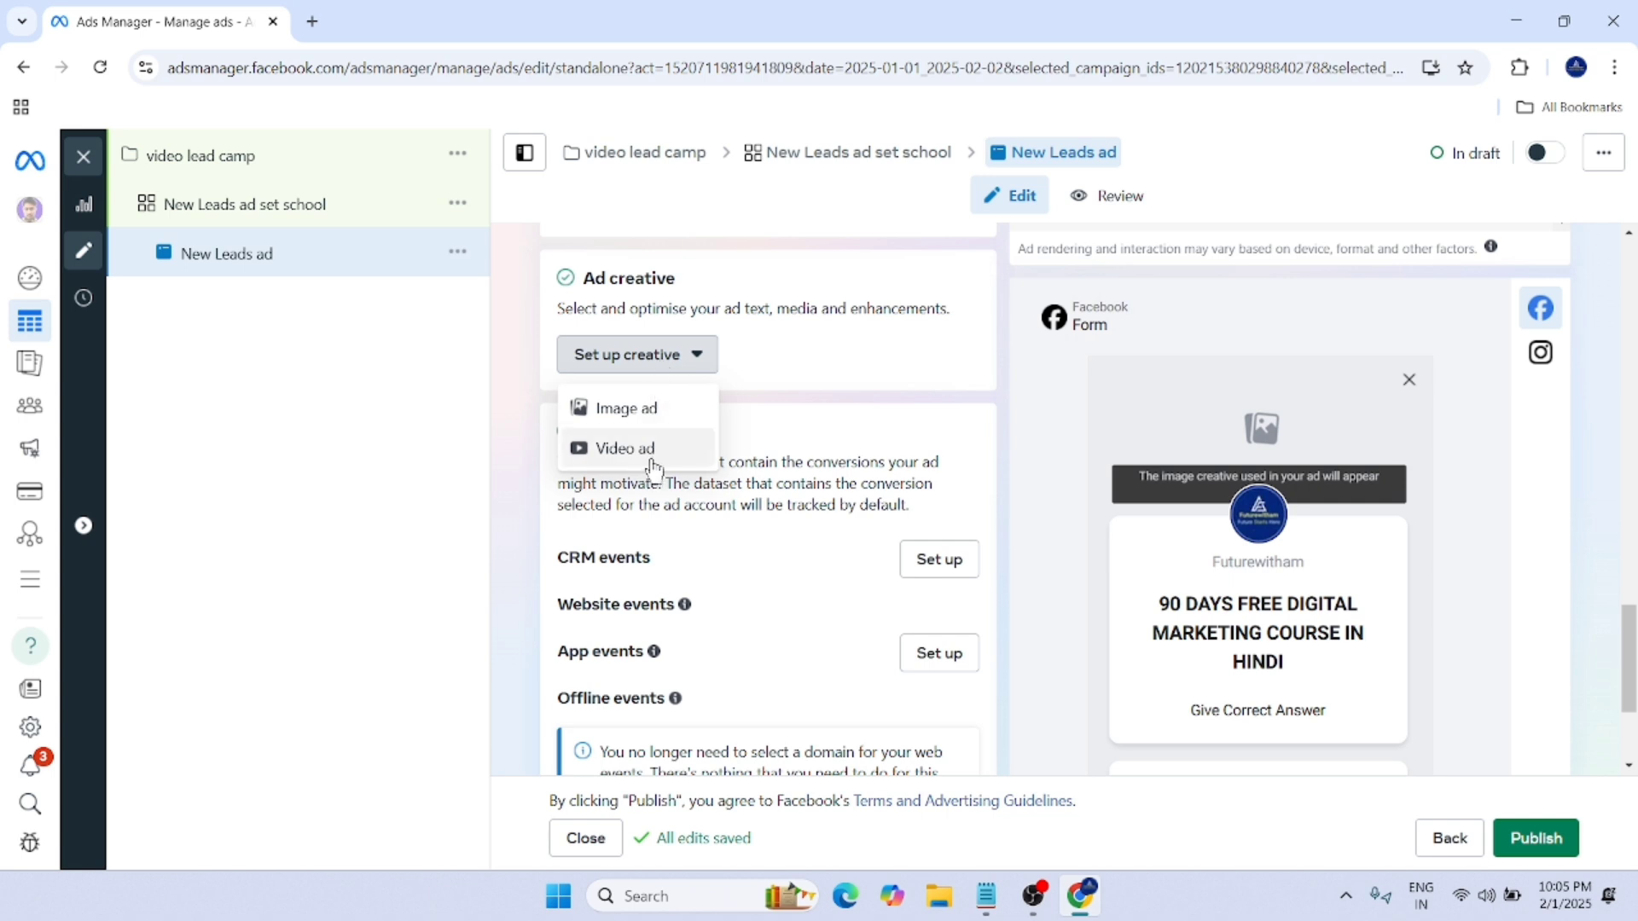
pyautogui.click(665, 418)
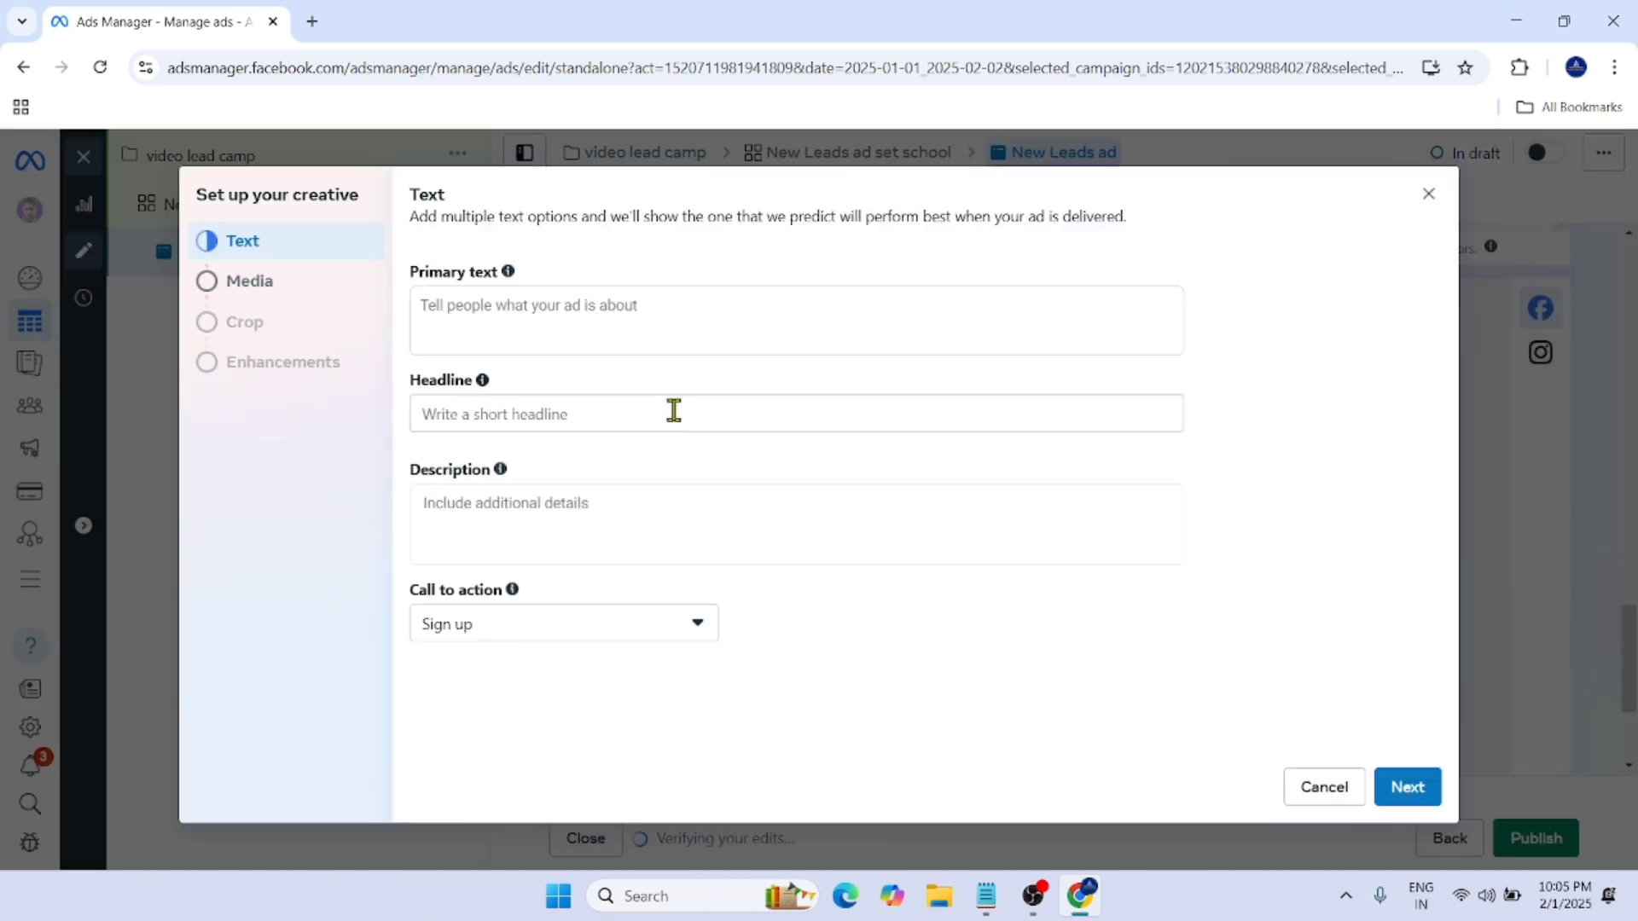
pyautogui.click(314, 296)
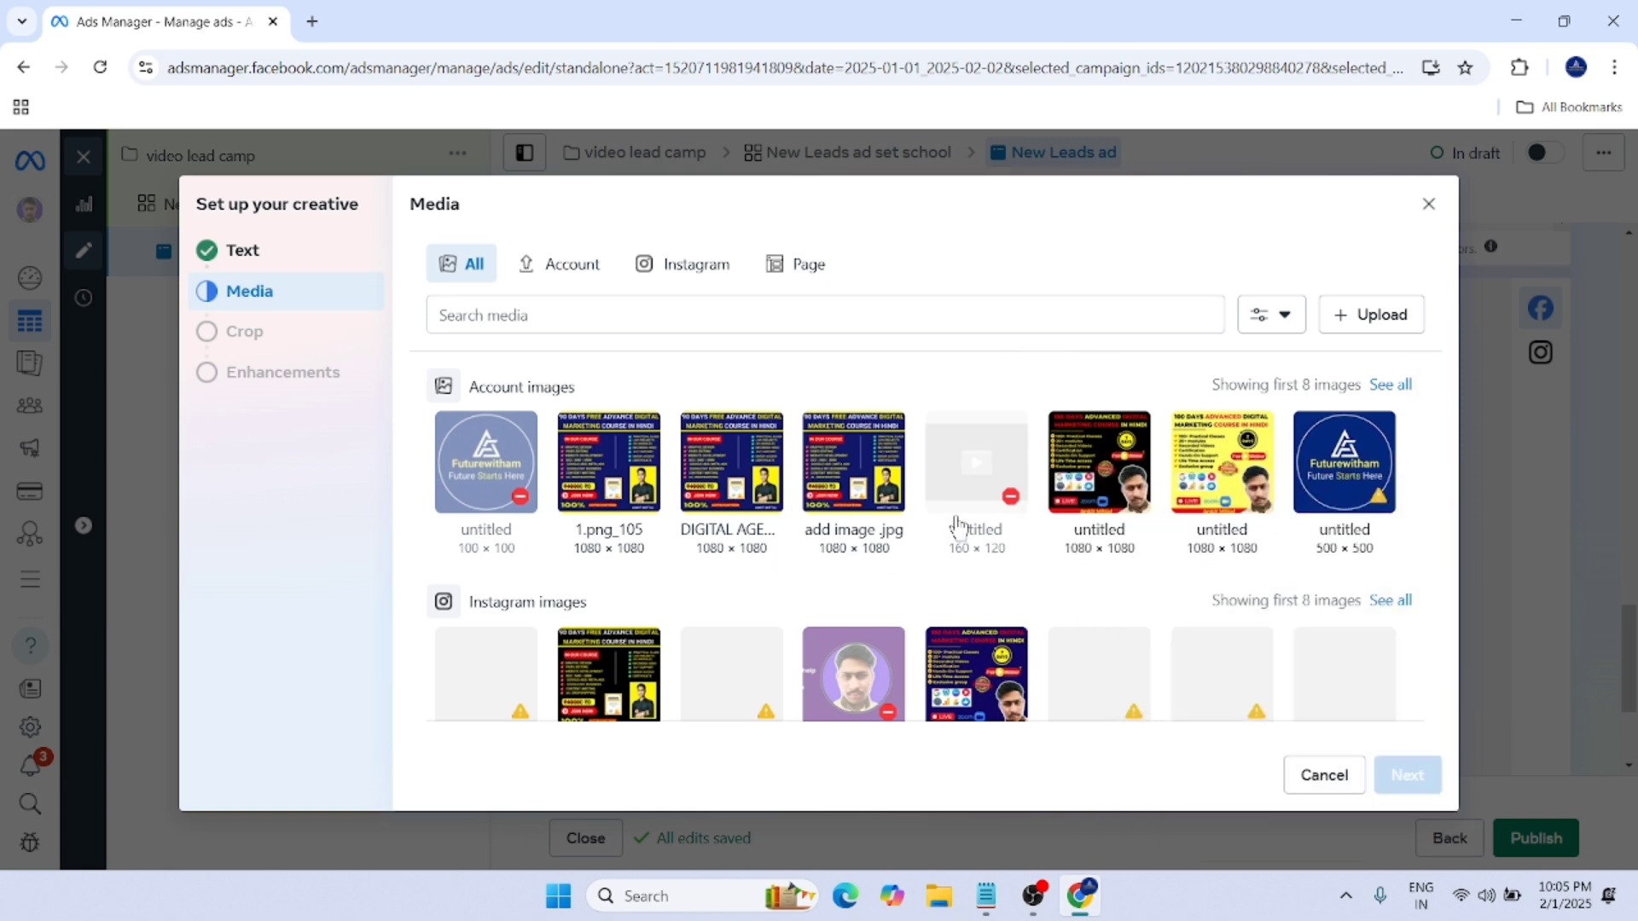
# Step: Select the account image 1.png_105 as the ad's media and continue to the placement crops
pyautogui.scroll(-3, 1034, 539)
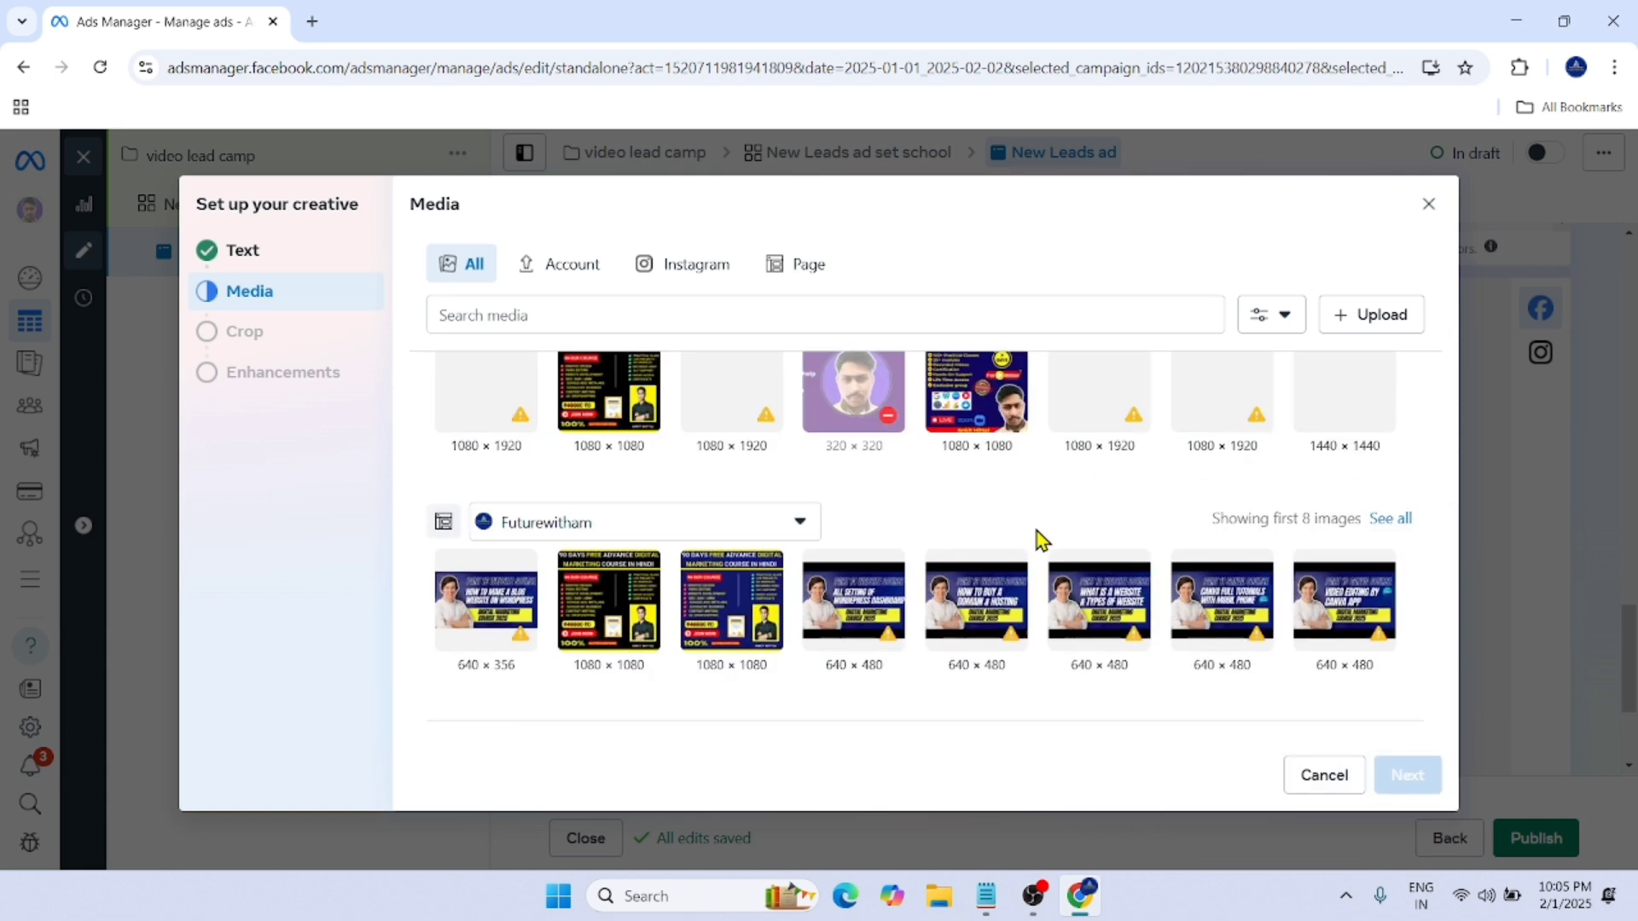
pyautogui.scroll(3, 843, 536)
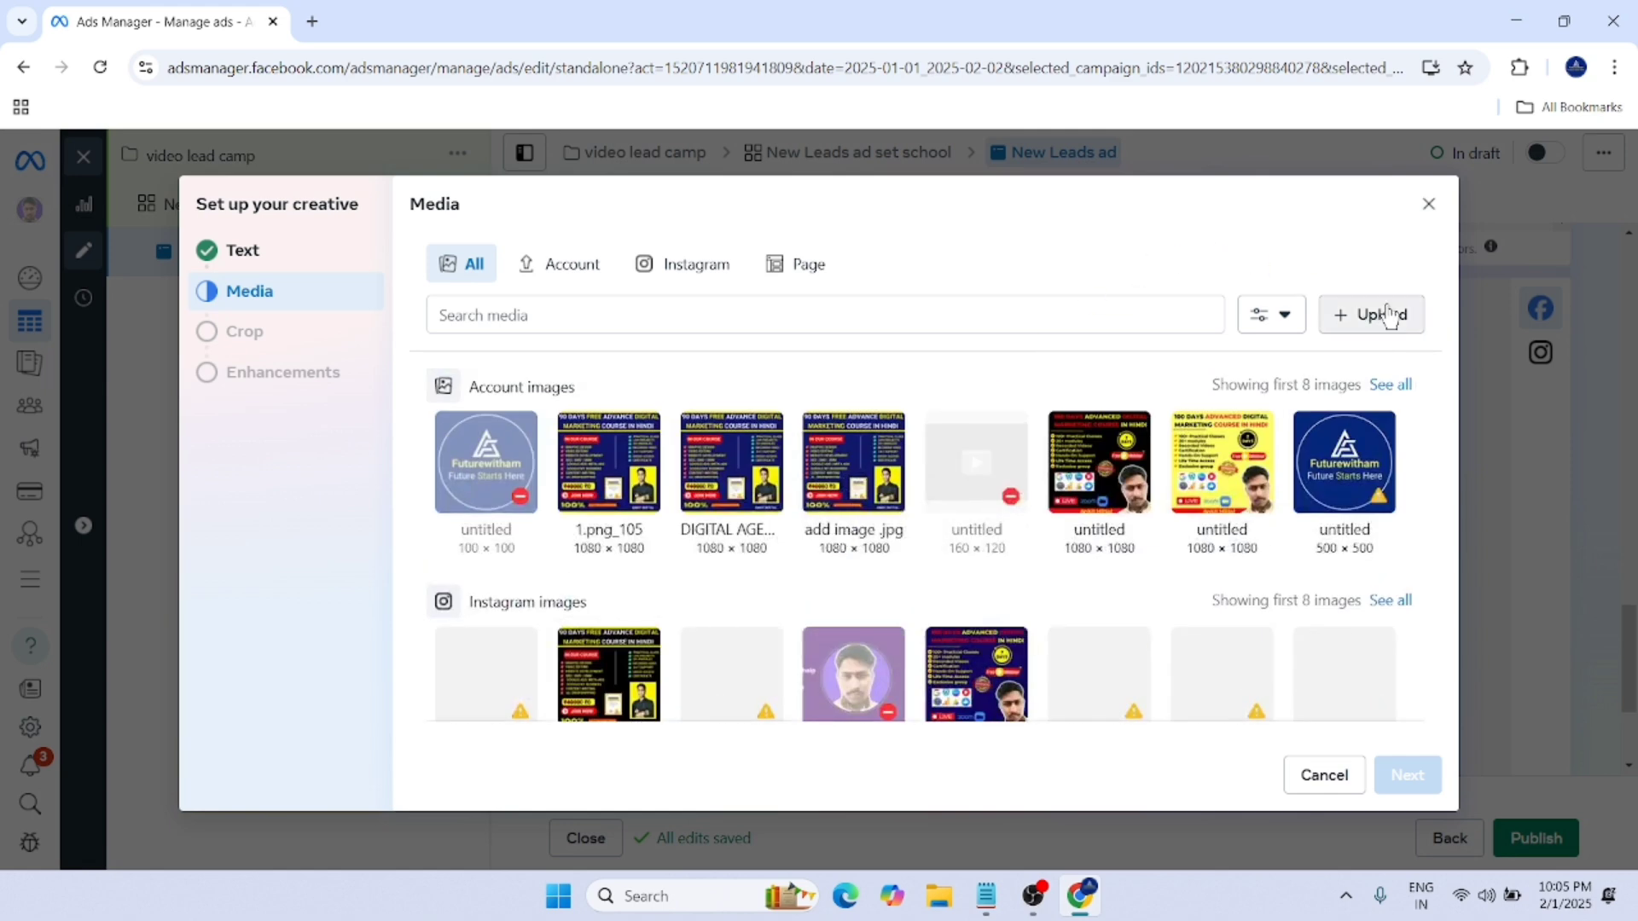
pyautogui.click(1388, 315)
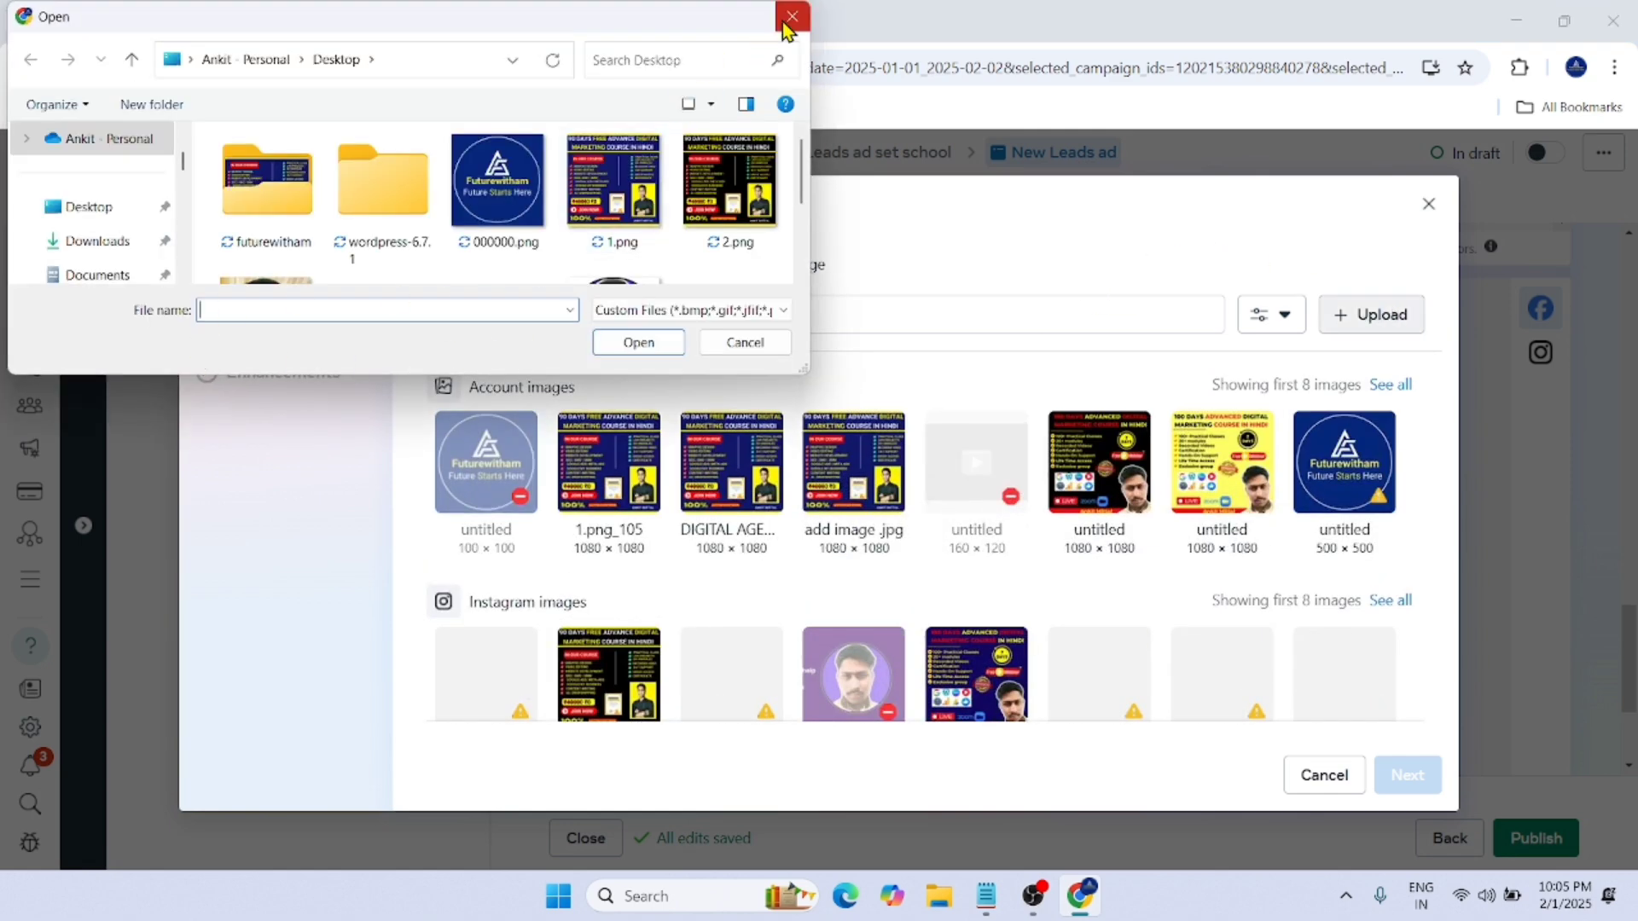
pyautogui.click(786, 24)
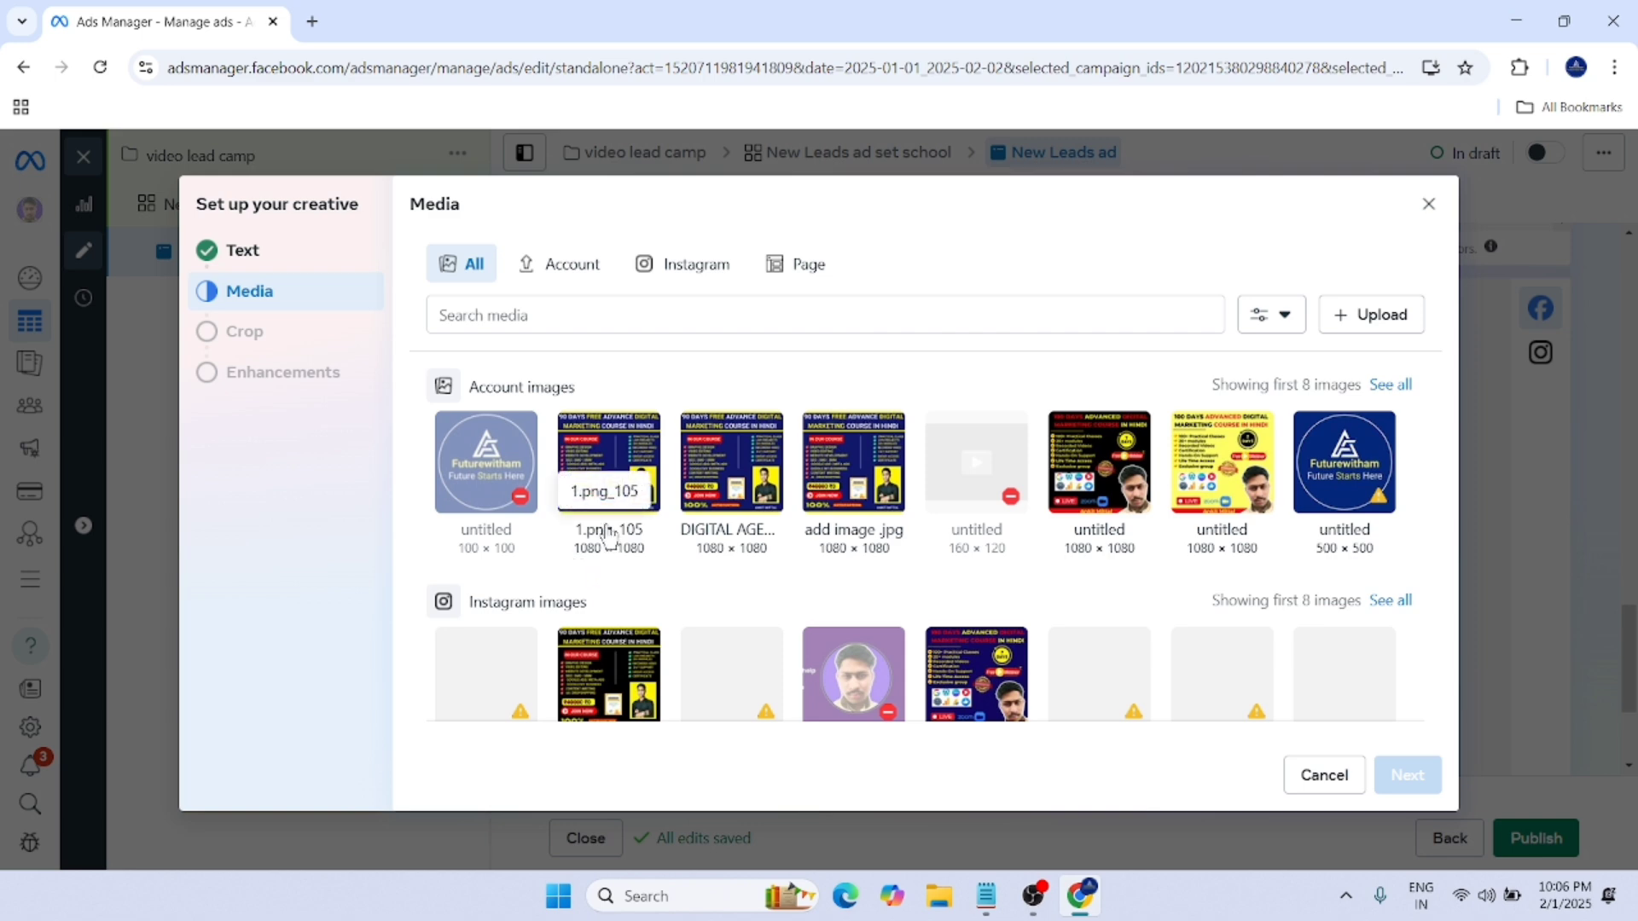
pyautogui.click(636, 465)
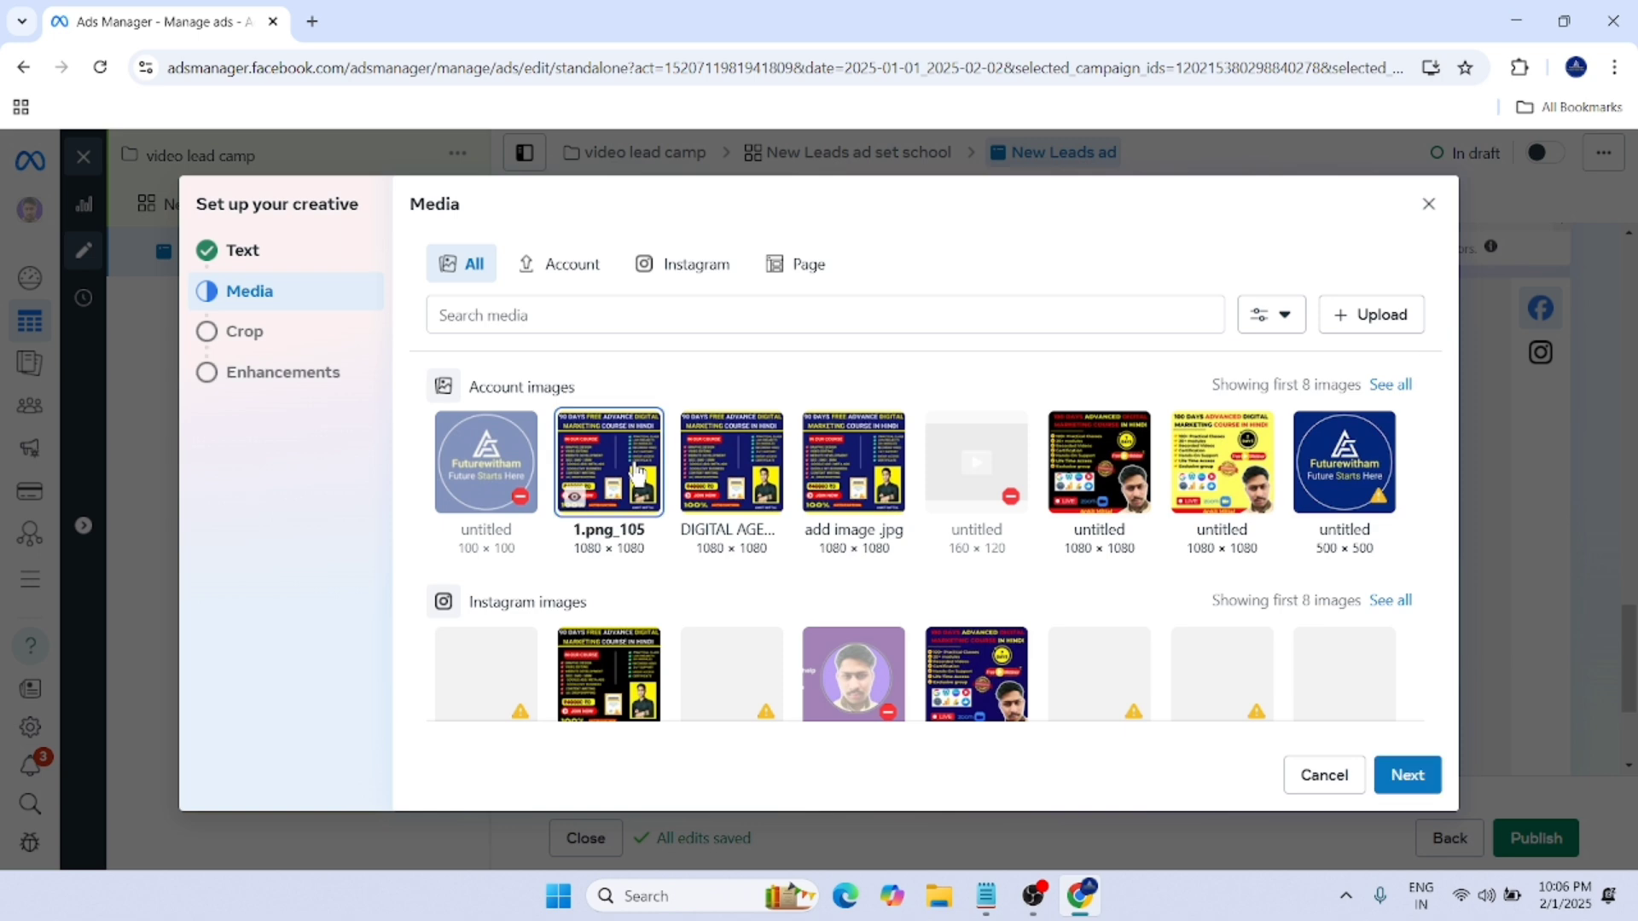
pyautogui.click(1416, 774)
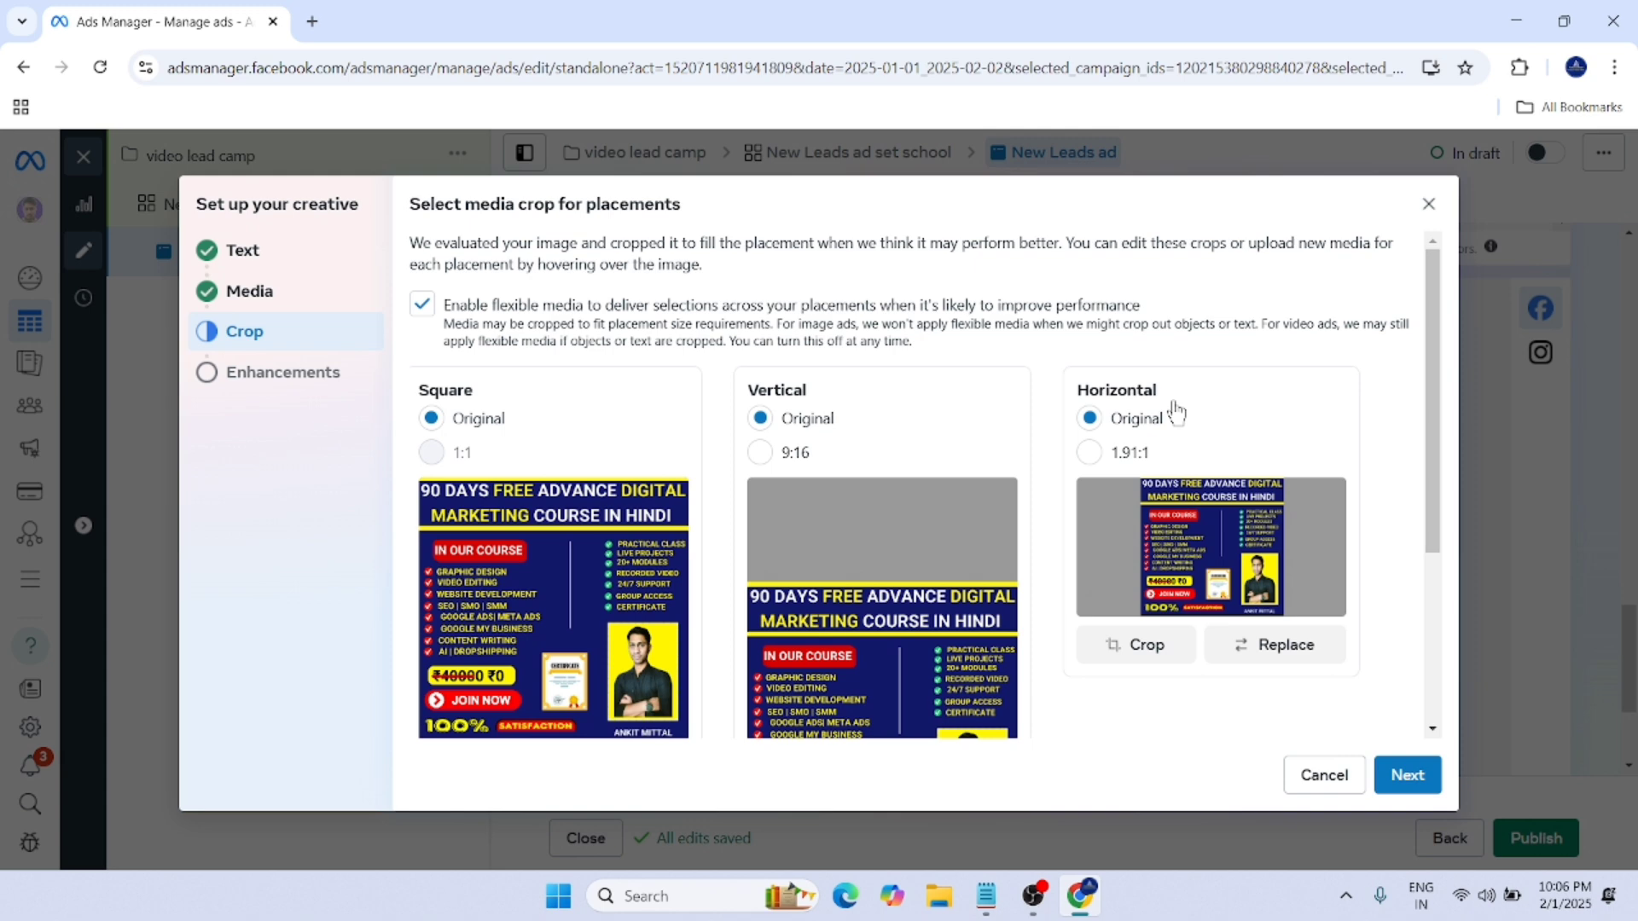
# Step: Set the horizontal placement crop to 1.91:1, and try the 9:16 vertical crop before returning it to Original
pyautogui.scroll(-2, 1176, 413)
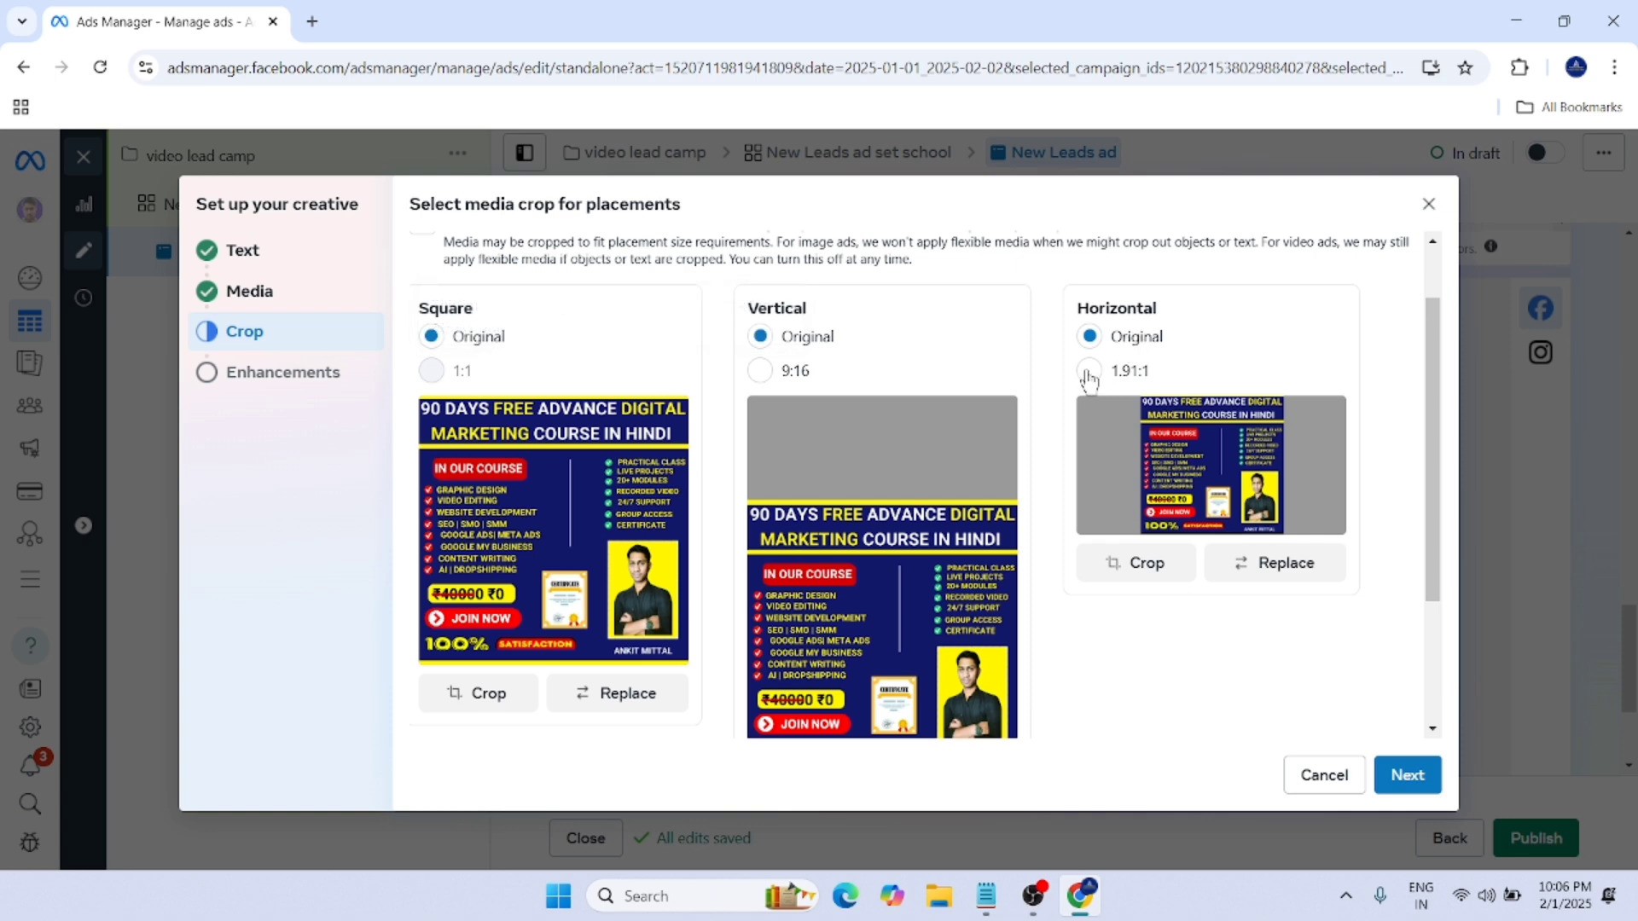
pyautogui.click(760, 370)
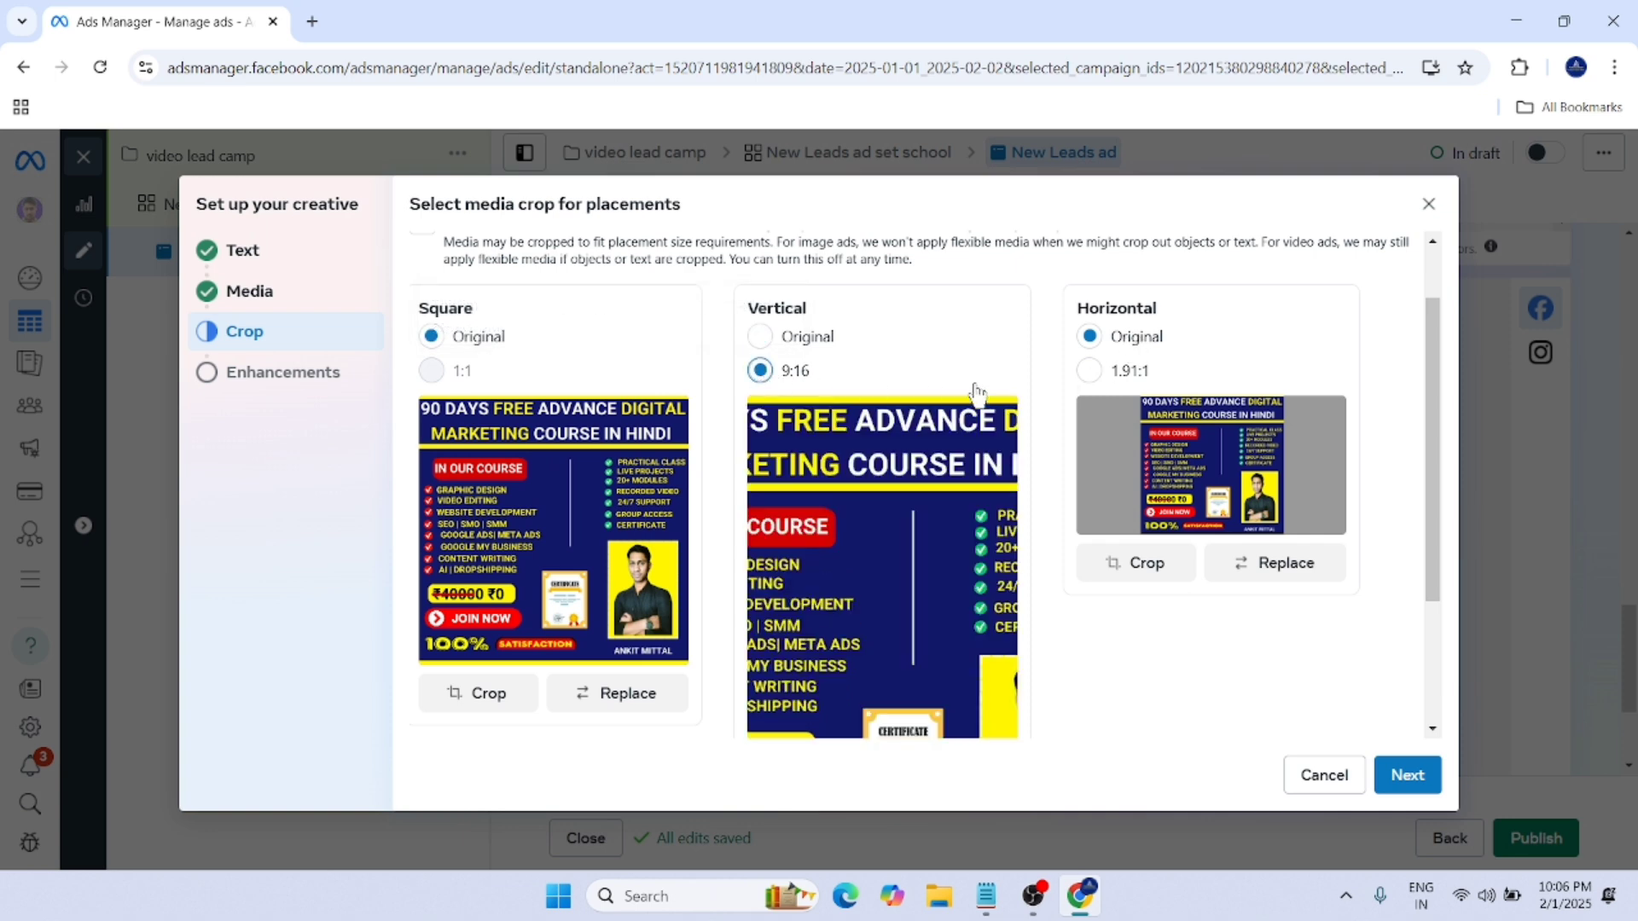
pyautogui.click(1087, 372)
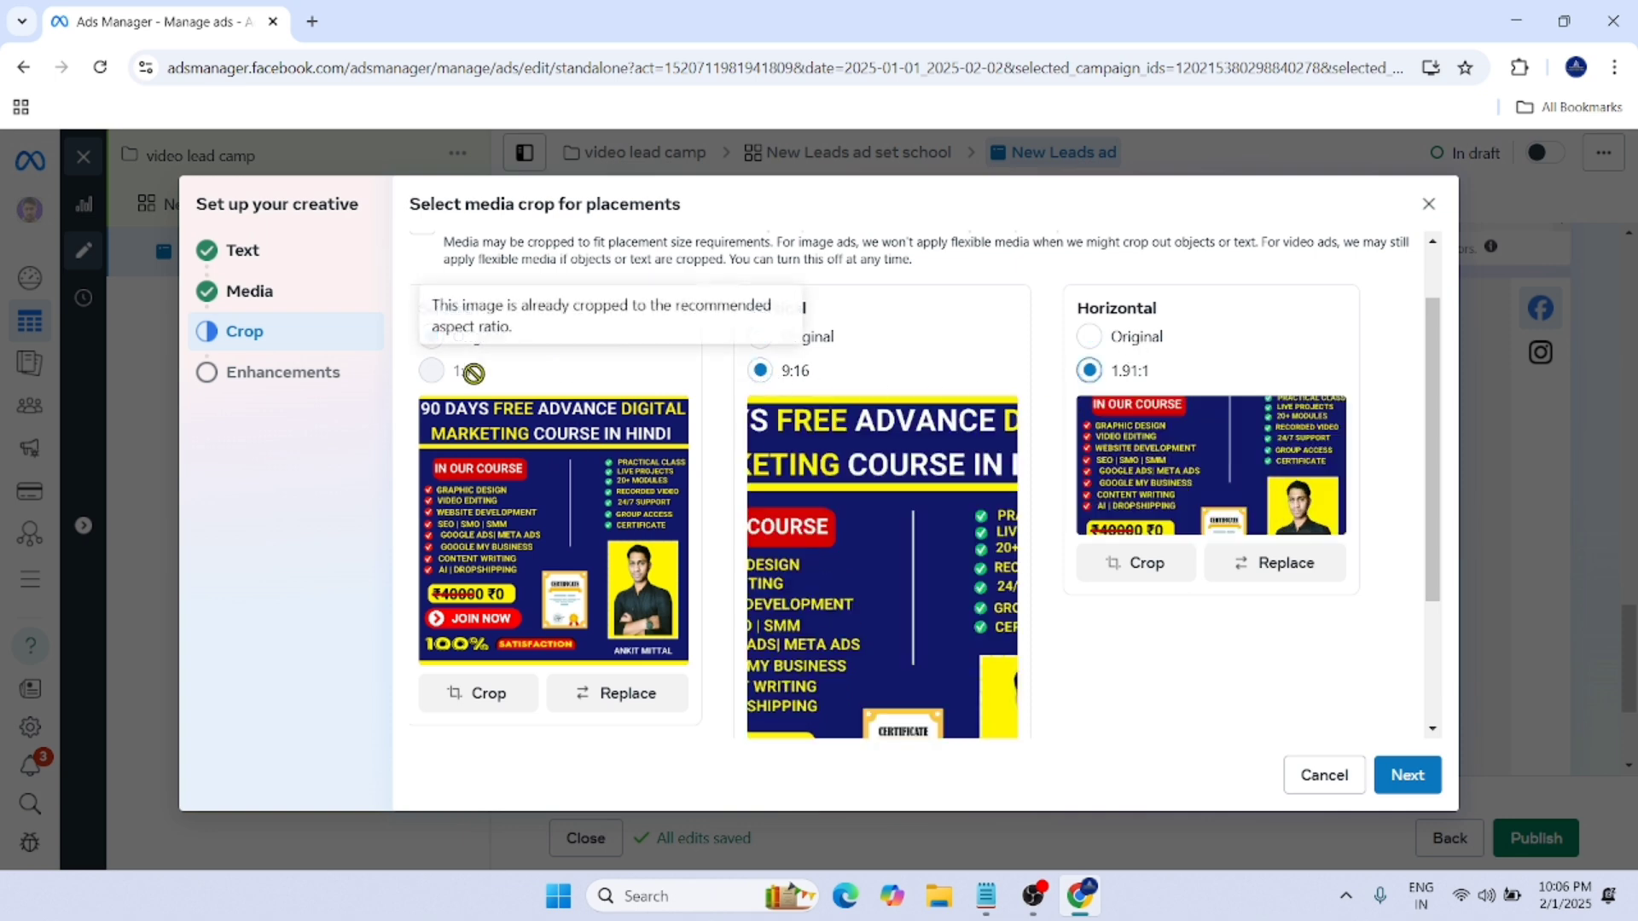
pyautogui.click(761, 339)
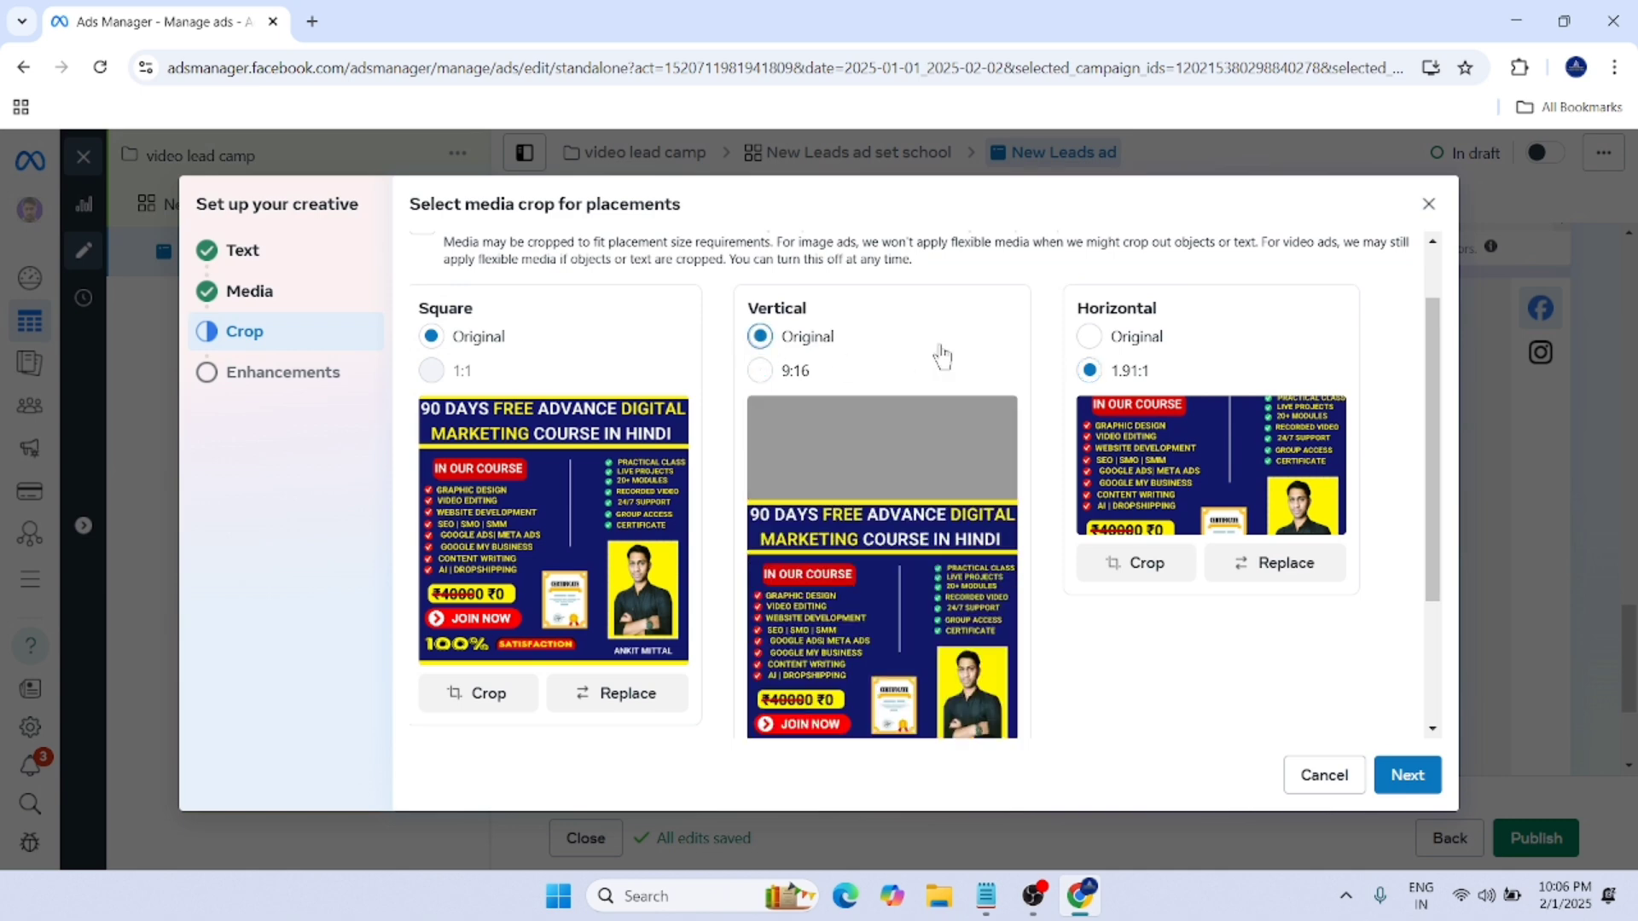
# Step: Set the horizontal placement crop back to Original and check the resulting image previews
pyautogui.click(1088, 338)
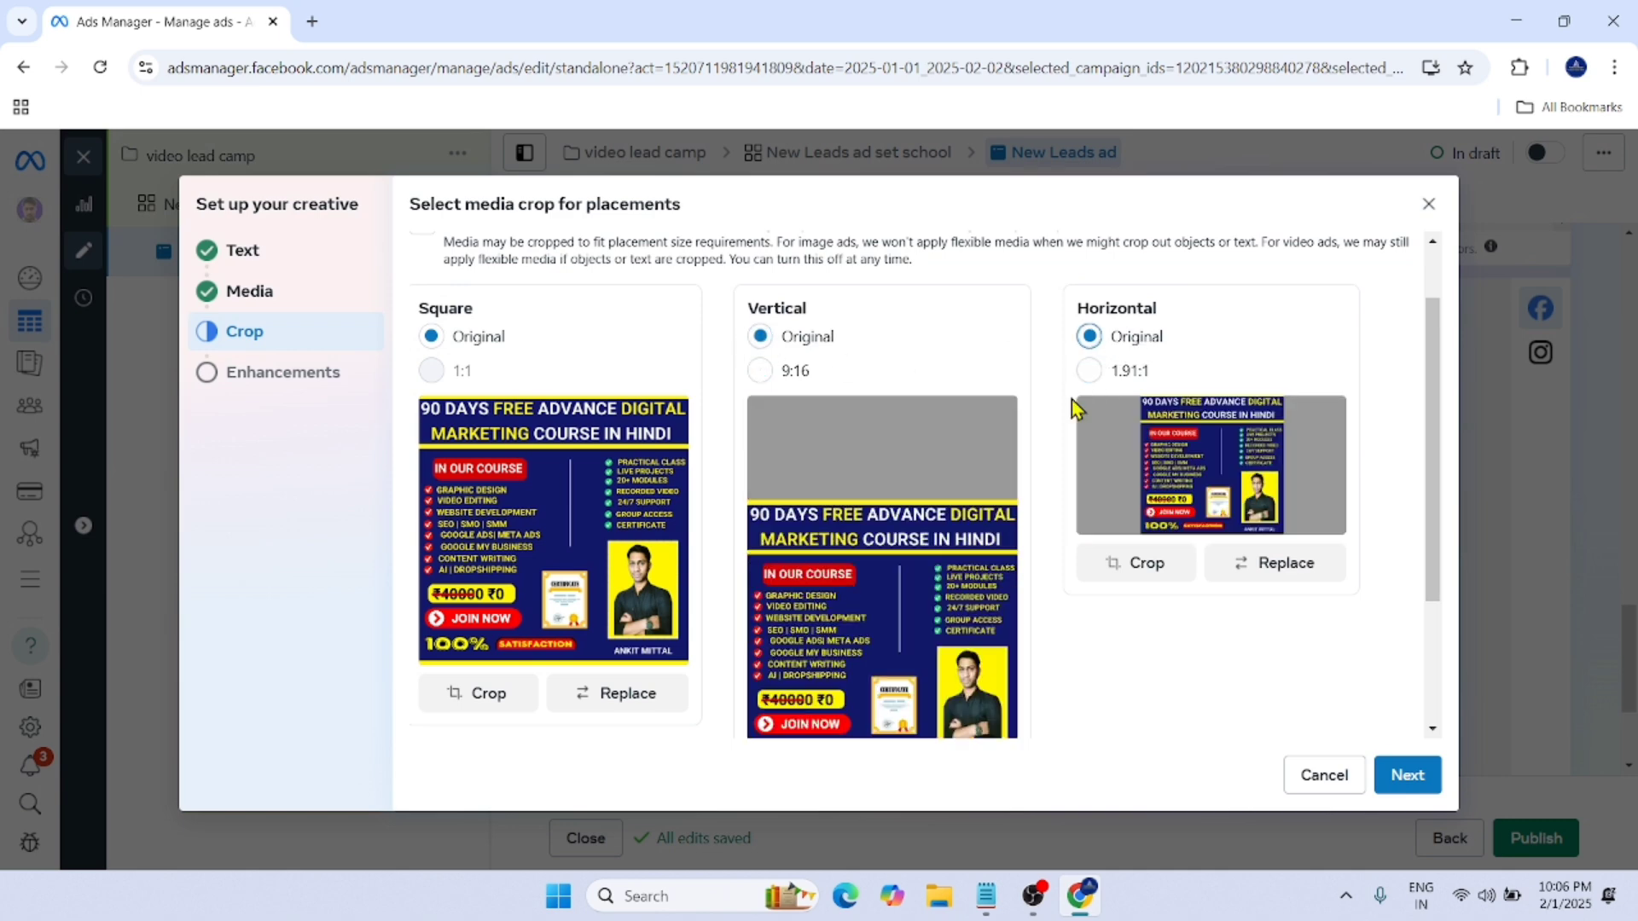
pyautogui.scroll(-3, 1024, 501)
pyautogui.scroll(2, 1041, 494)
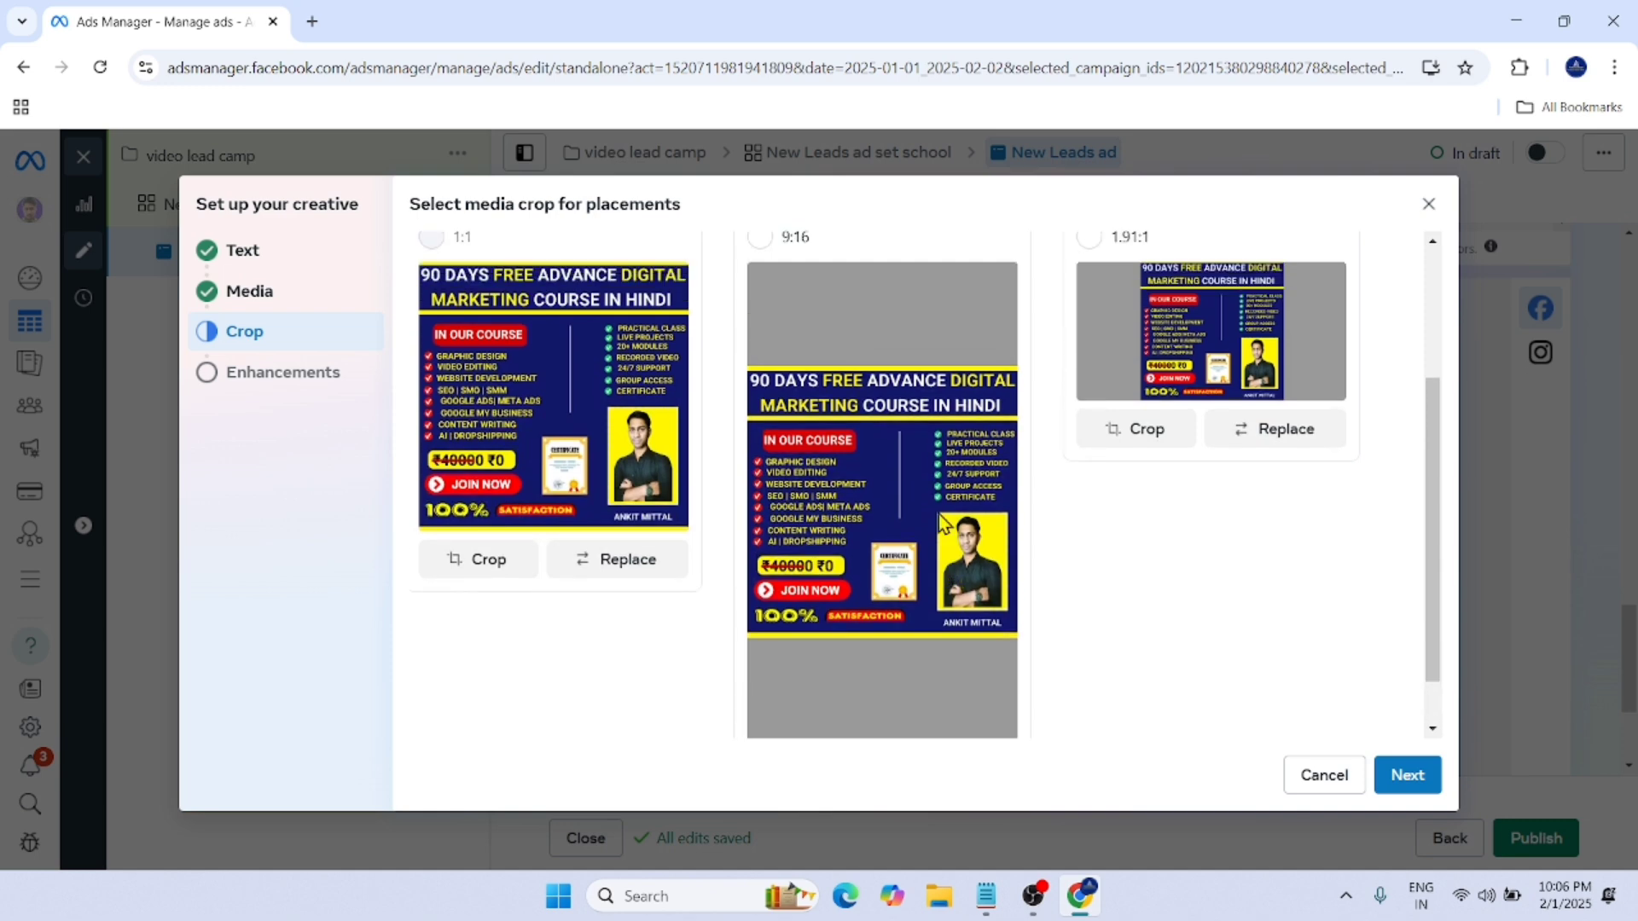
pyautogui.scroll(-1, 646, 475)
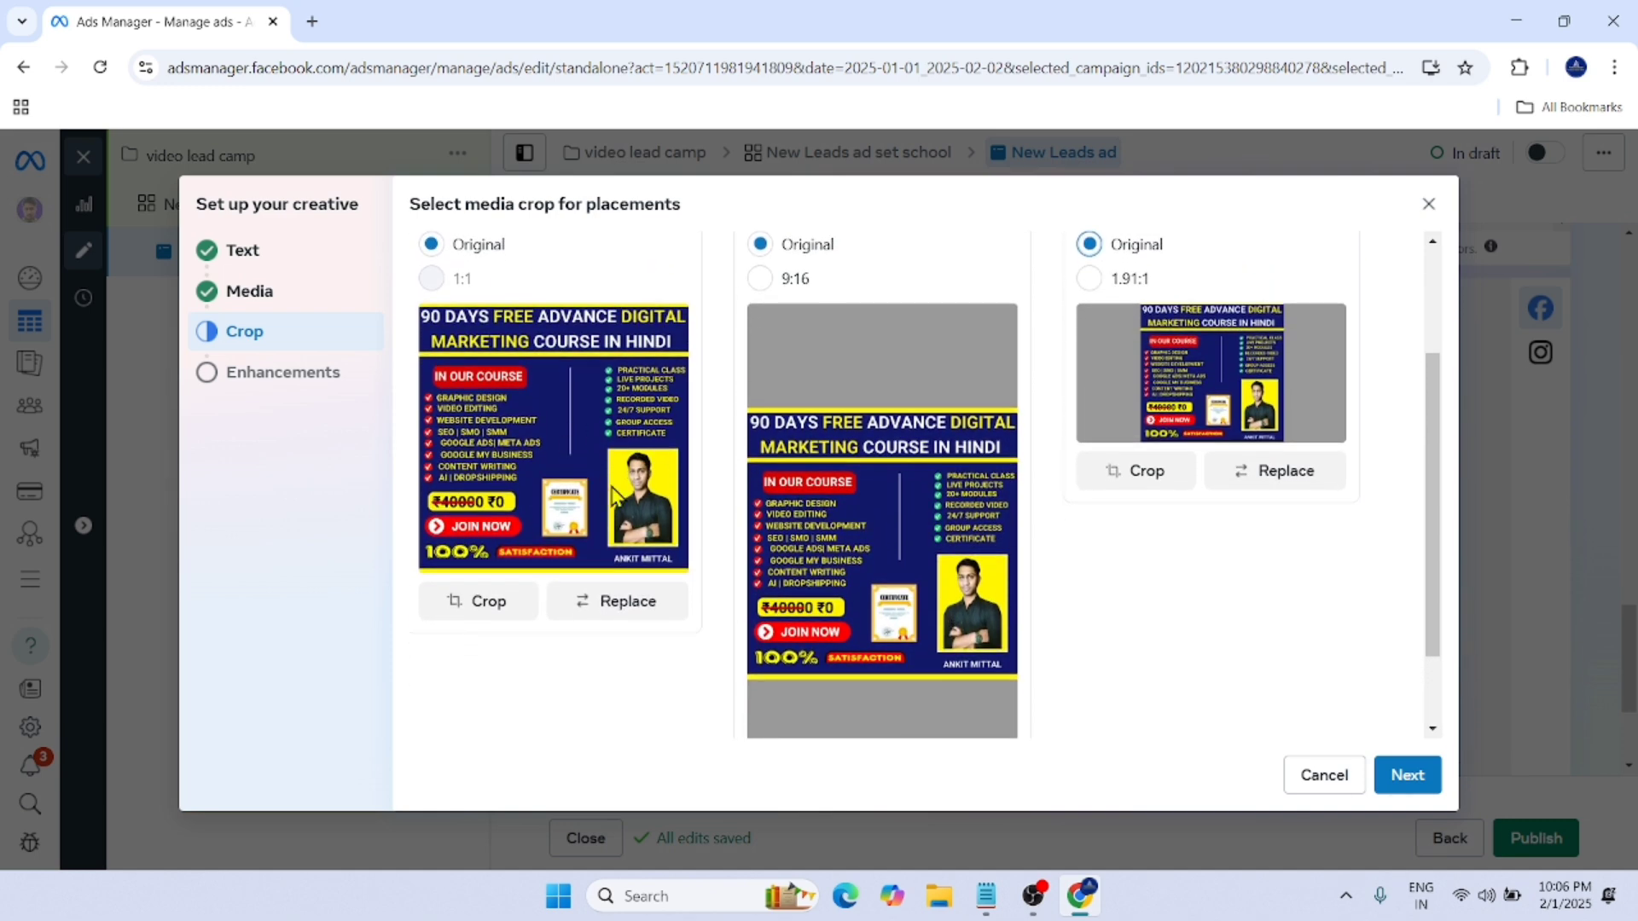
# Step: Try the 9:16 crop for the vertical placement, shifting the image within the frame, and return the placement to Original
pyautogui.click(758, 279)
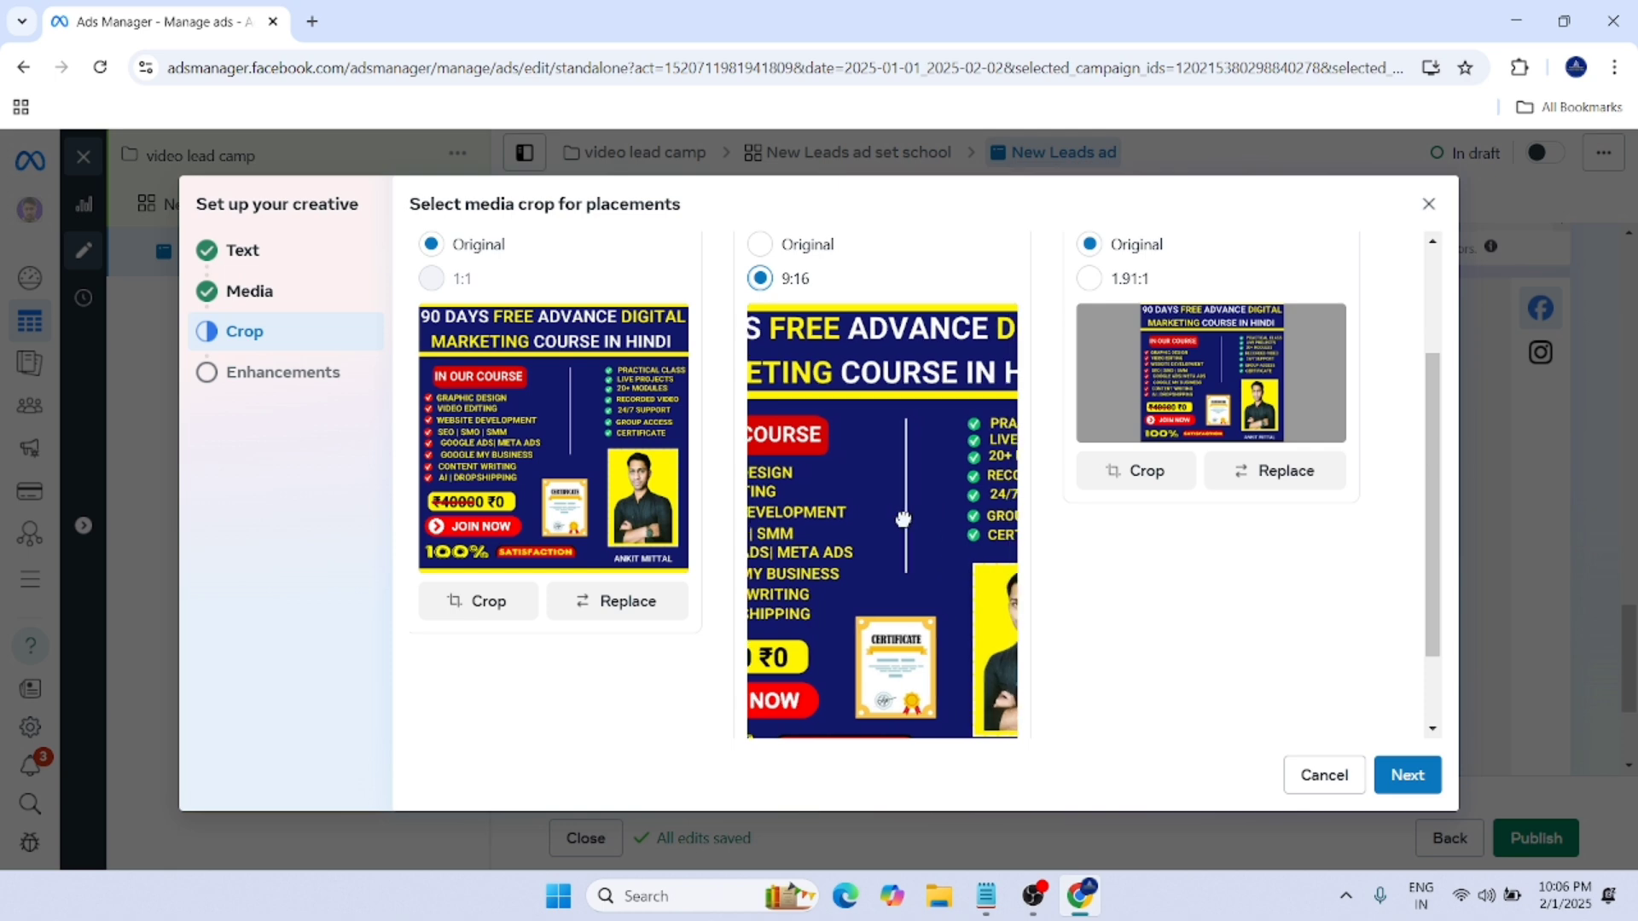
pyautogui.moveTo(903, 519); pyautogui.dragTo(881, 505)
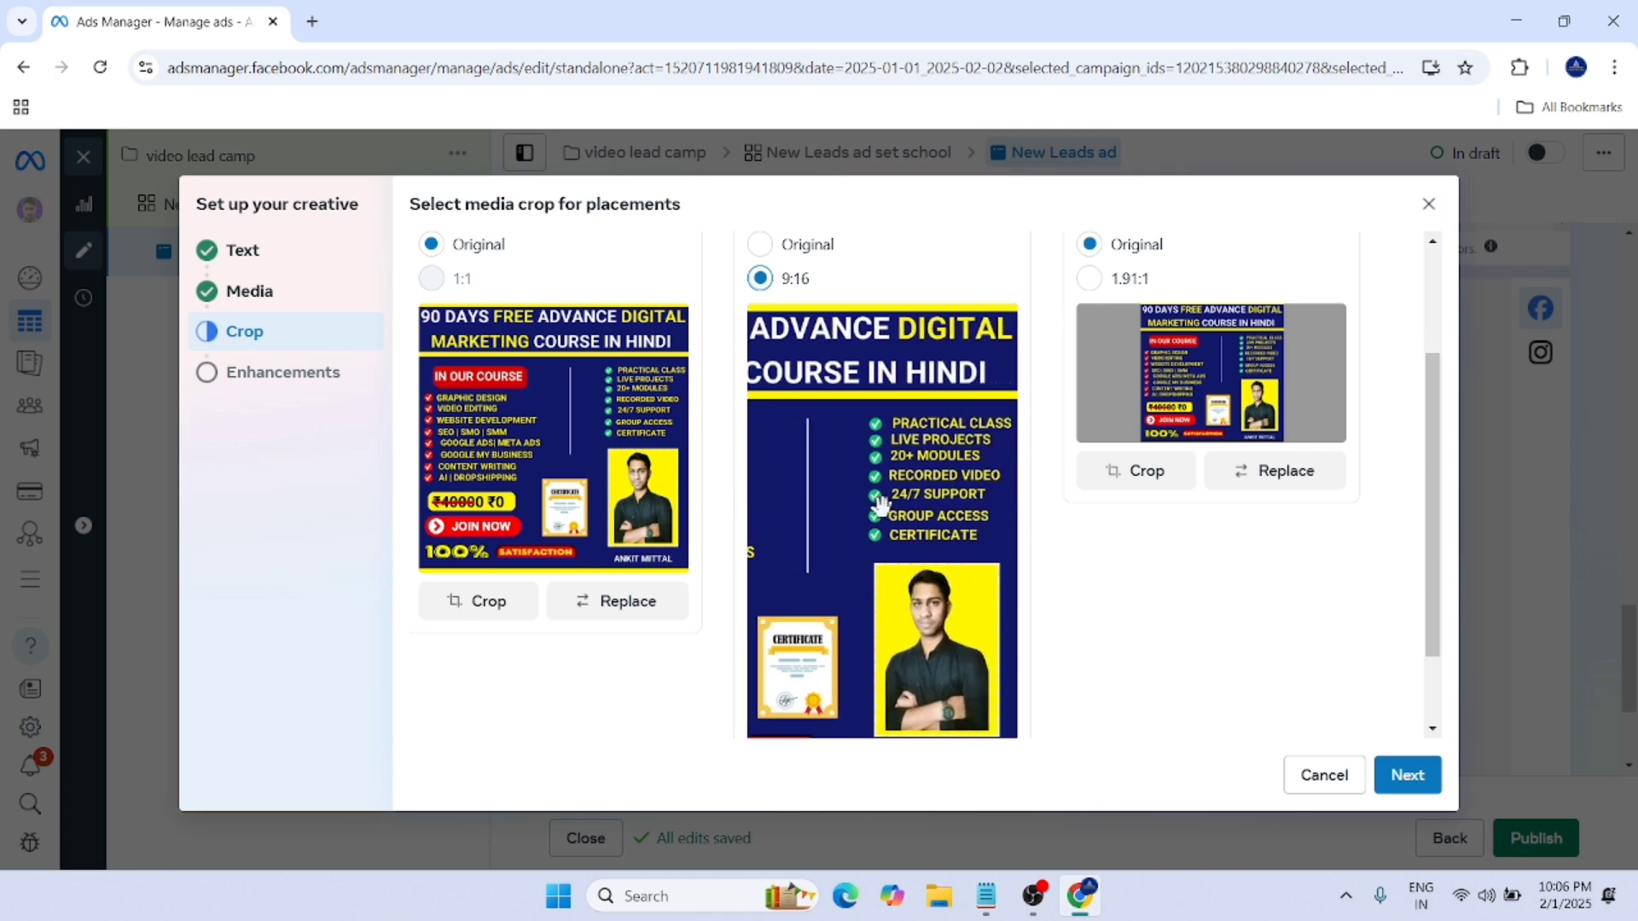
pyautogui.scroll(1, 877, 362)
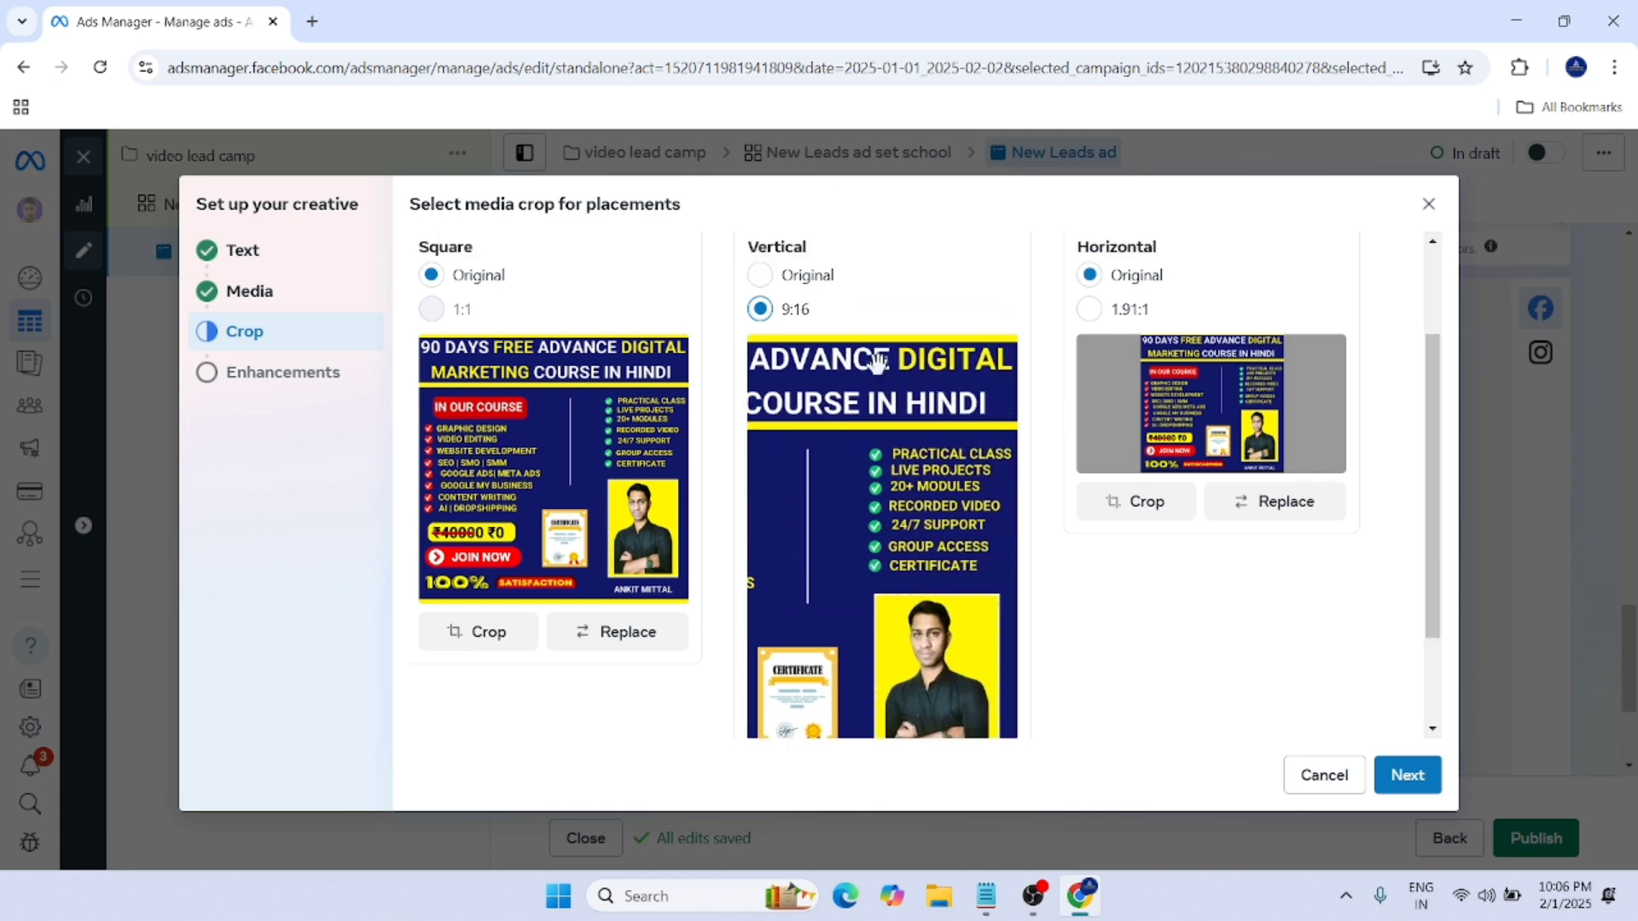
pyautogui.scroll(2, 877, 362)
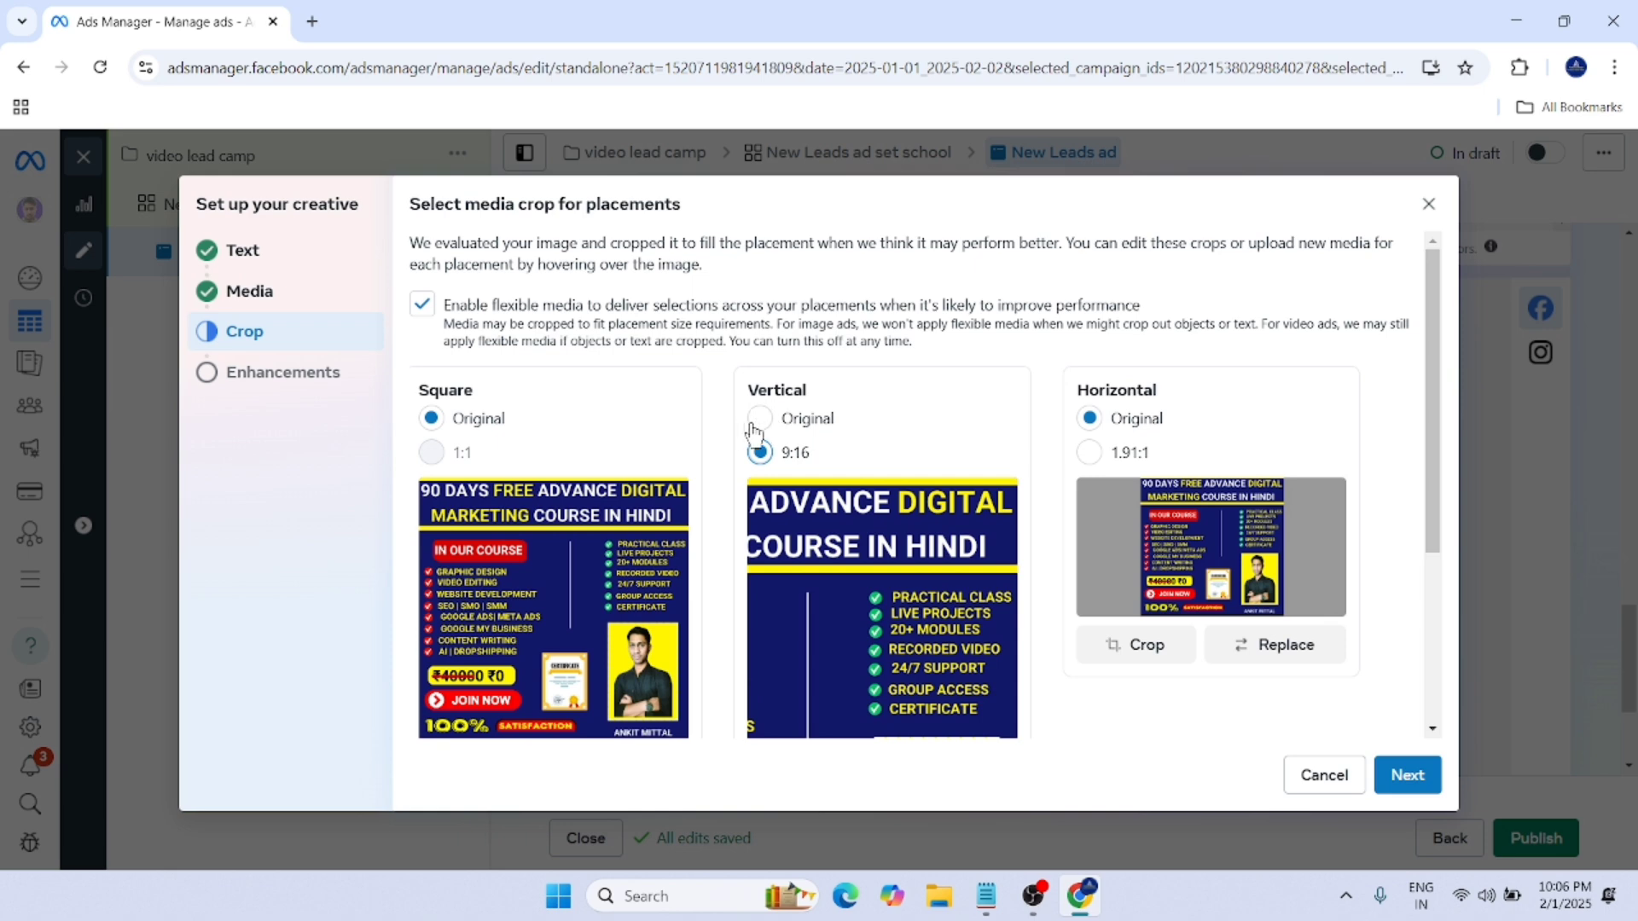
pyautogui.click(760, 418)
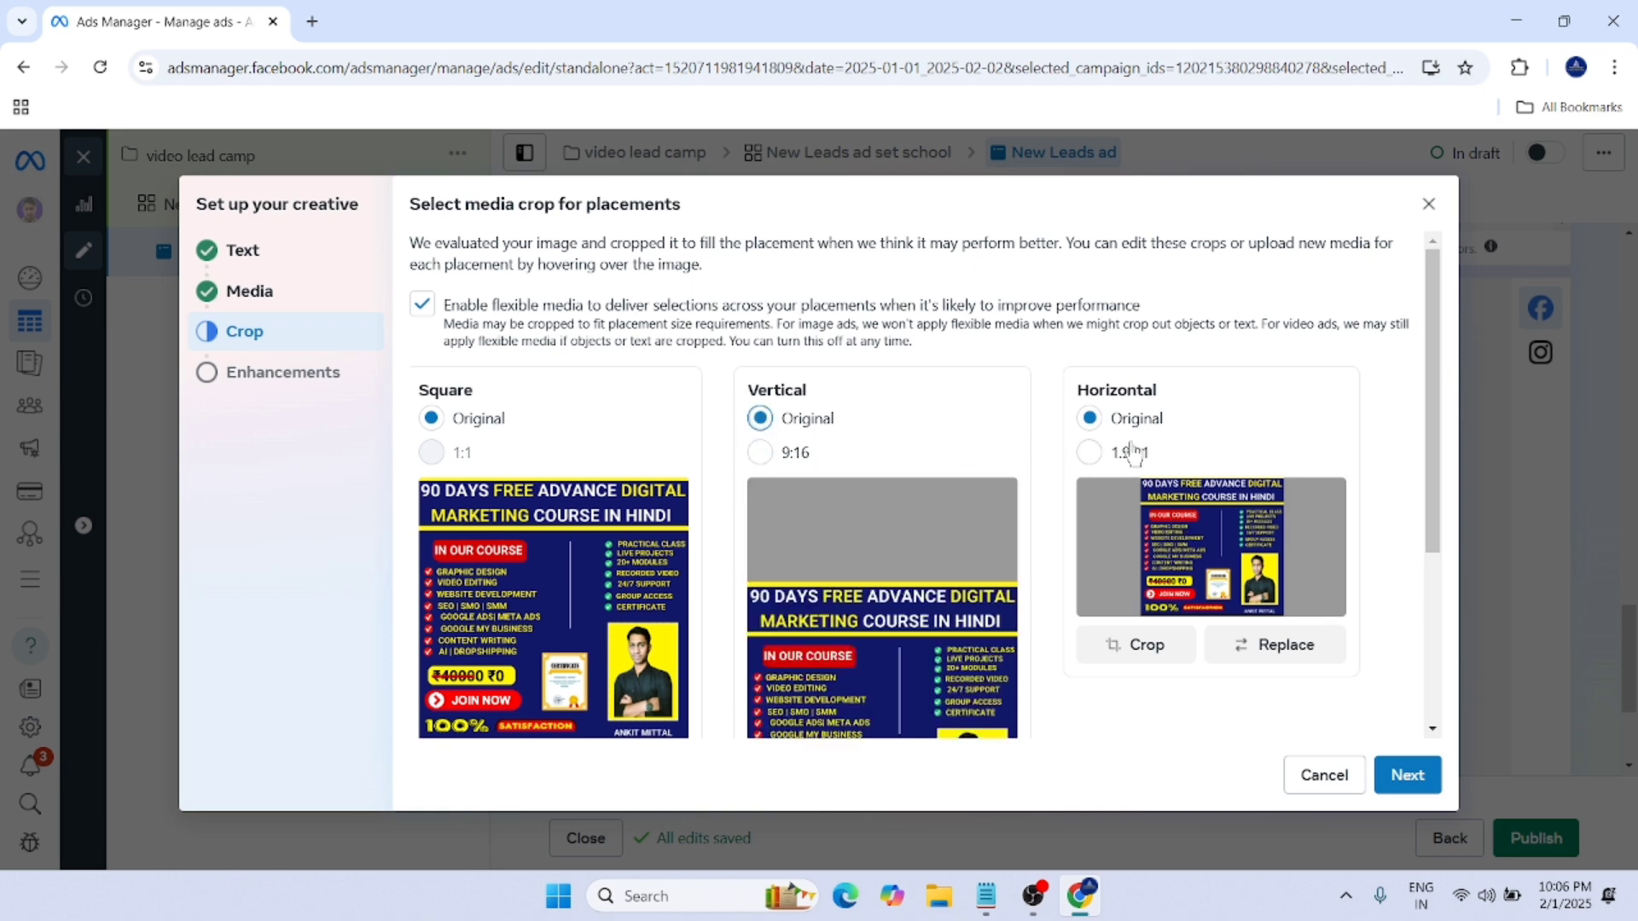
# Step: Compare how the image fits the square, vertical and horizontal placements and check the crop and replace options for each
pyautogui.scroll(-4, 1203, 453)
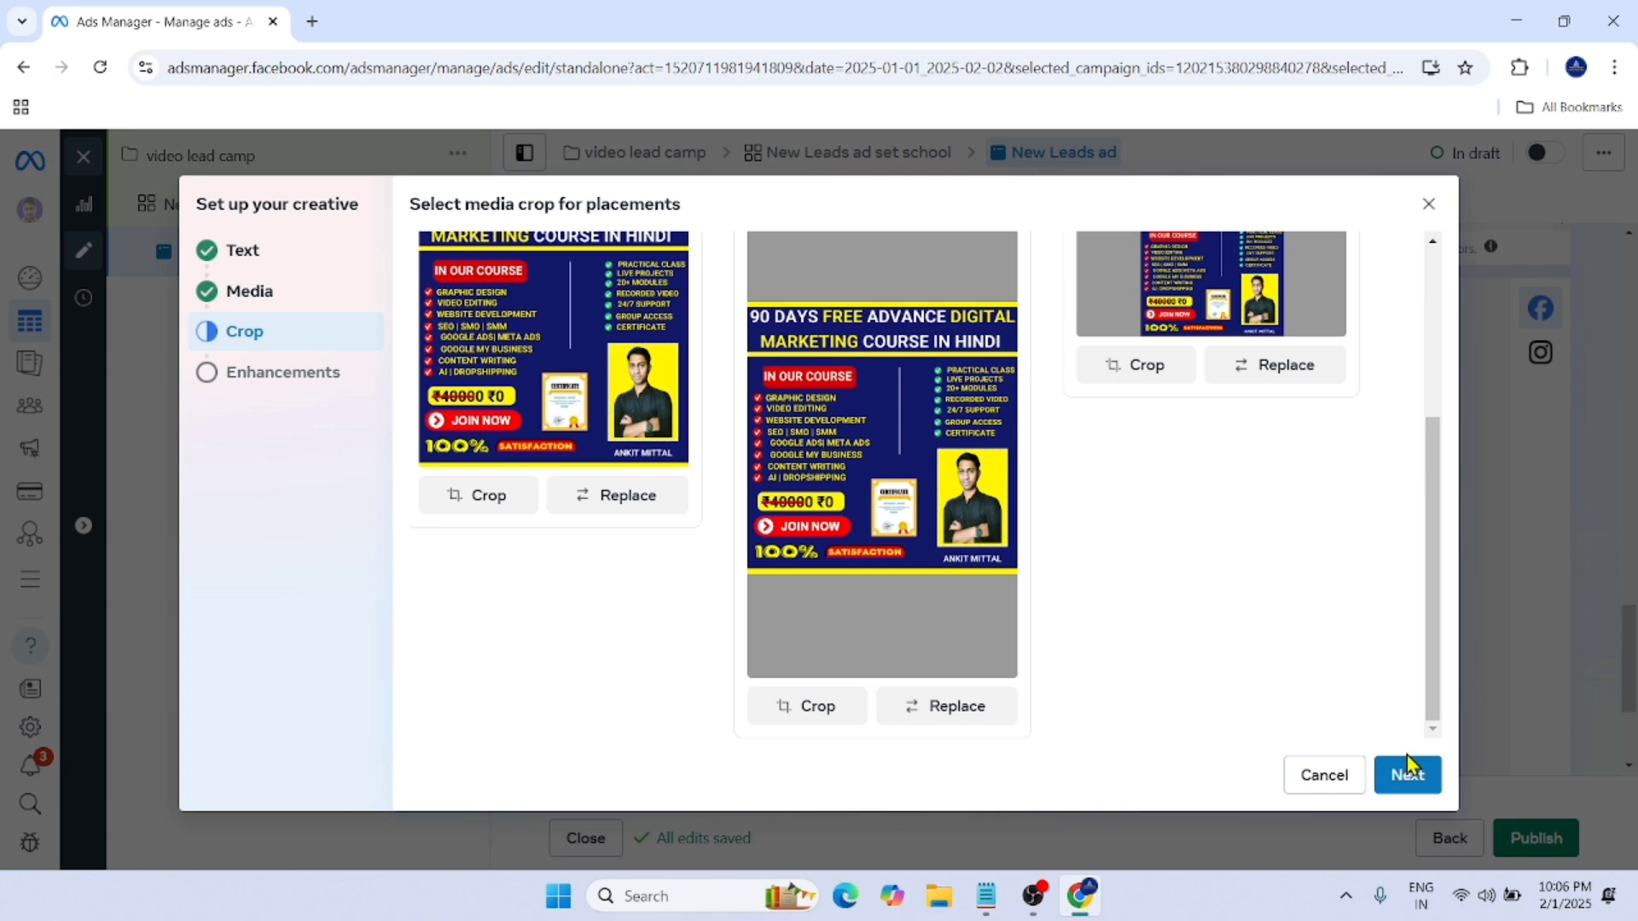
pyautogui.scroll(3, 870, 520)
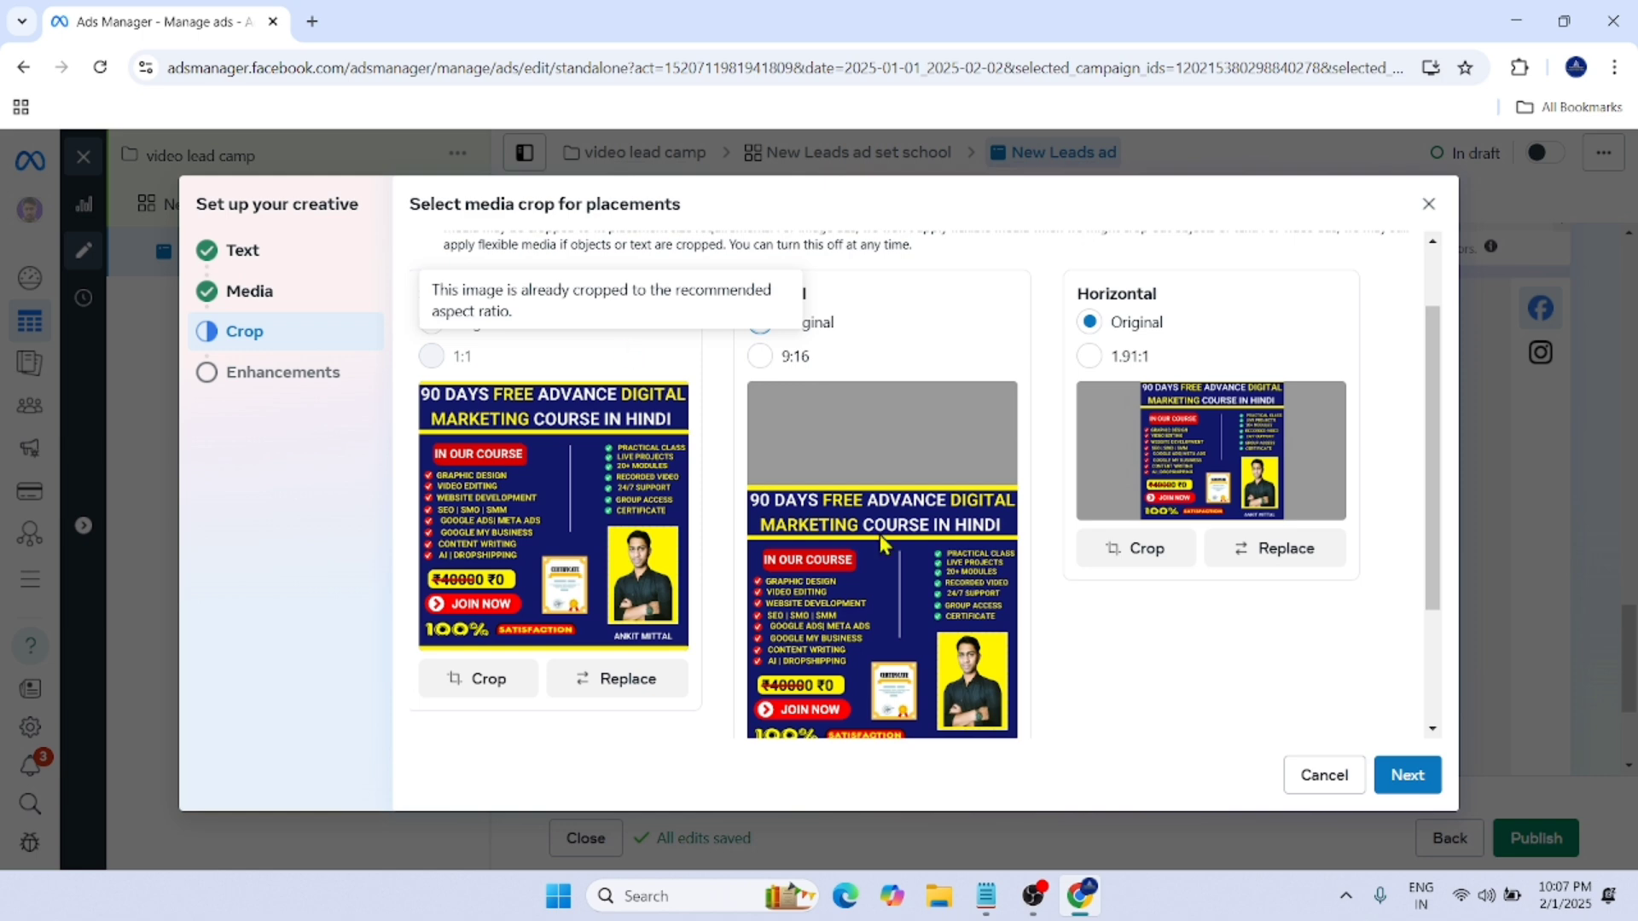
pyautogui.scroll(-3, 925, 512)
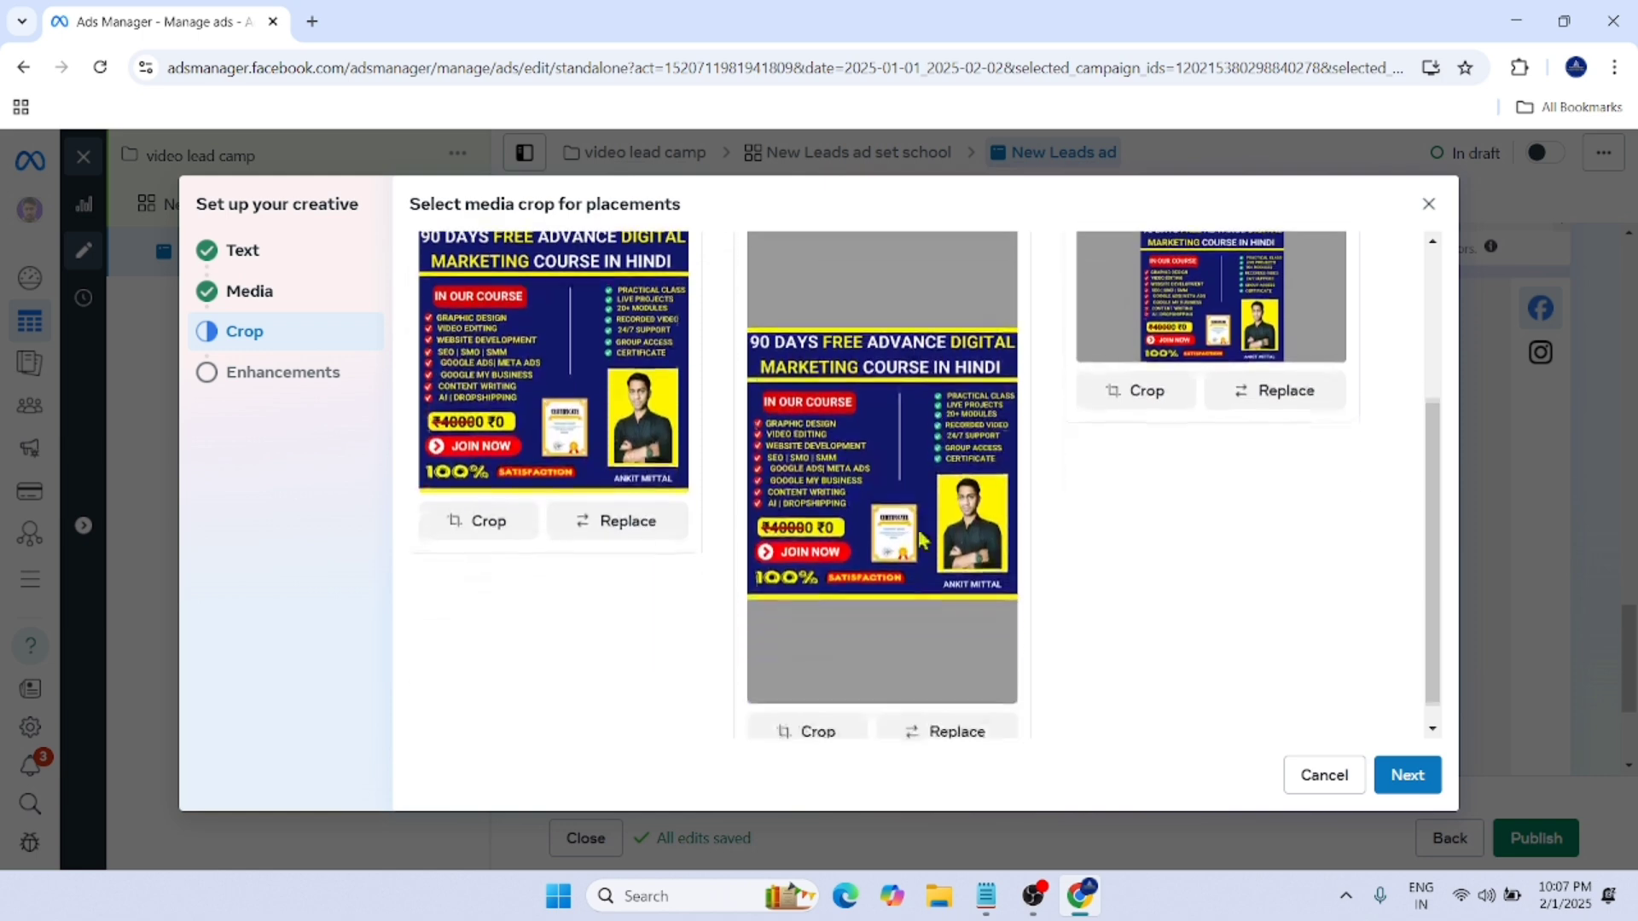
pyautogui.scroll(3, 910, 493)
pyautogui.scroll(-1, 902, 488)
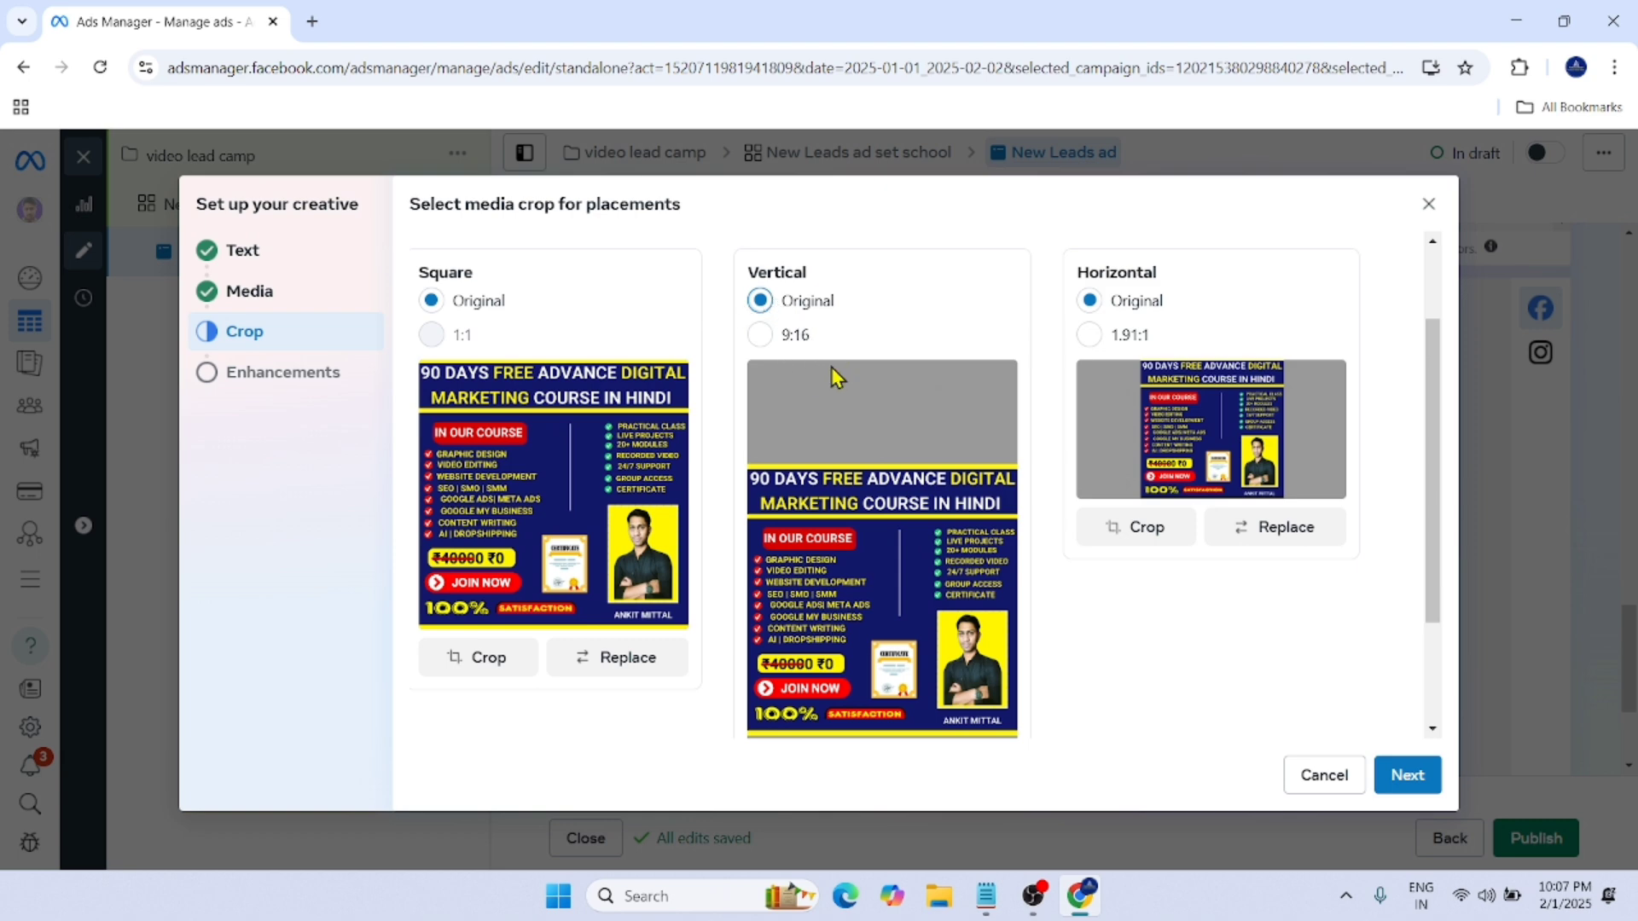
pyautogui.scroll(-2, 874, 371)
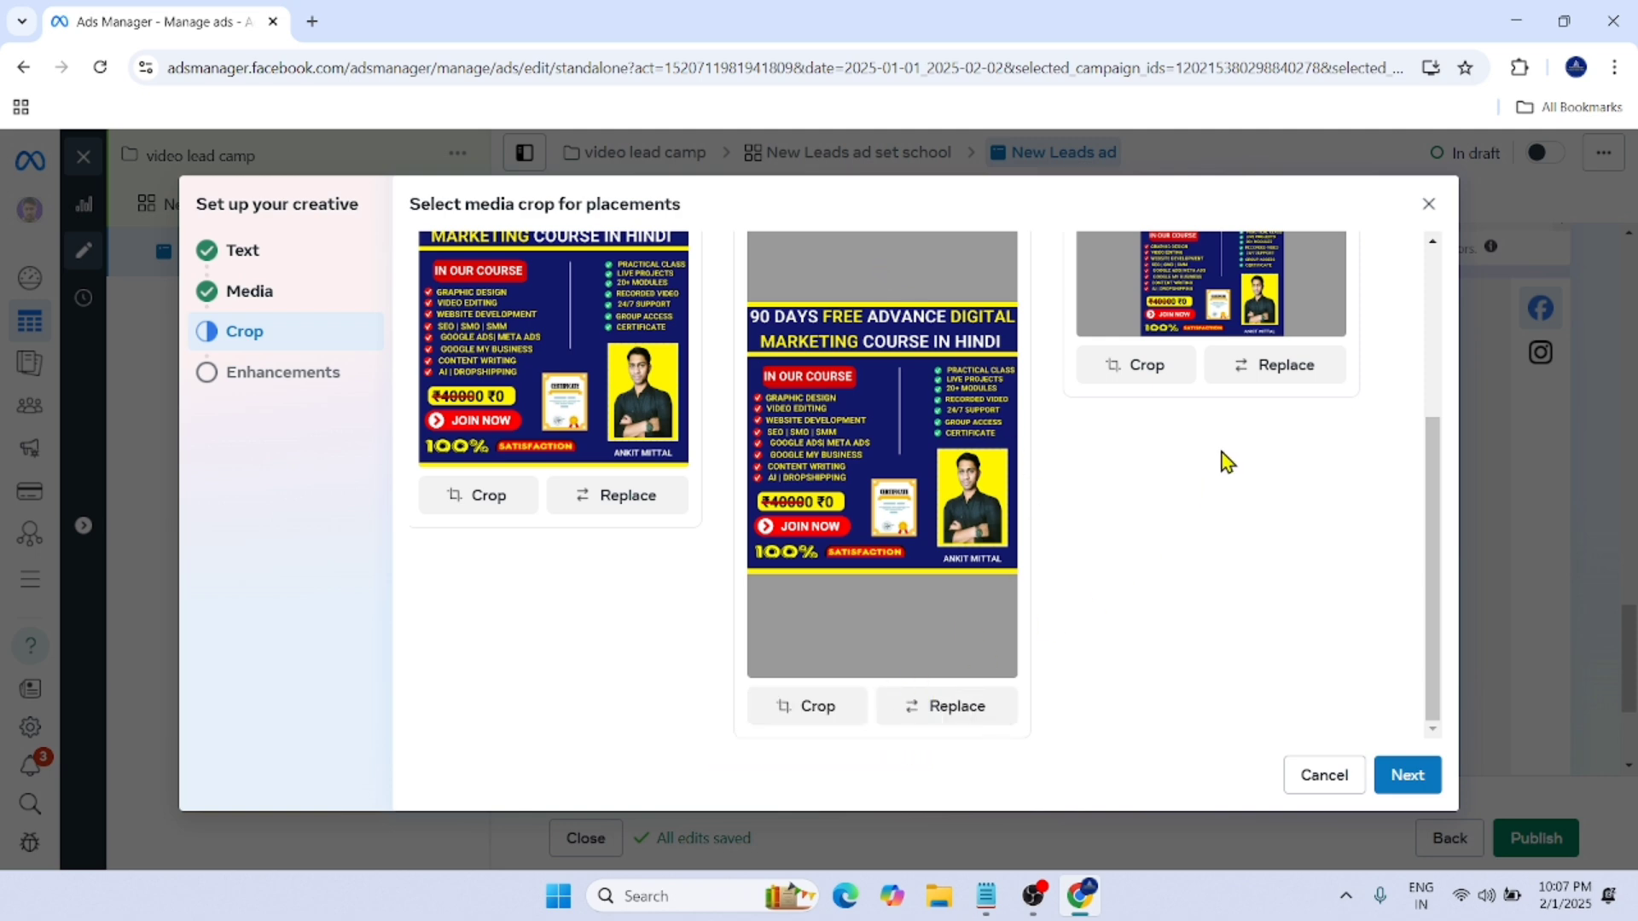
pyautogui.scroll(3, 1227, 462)
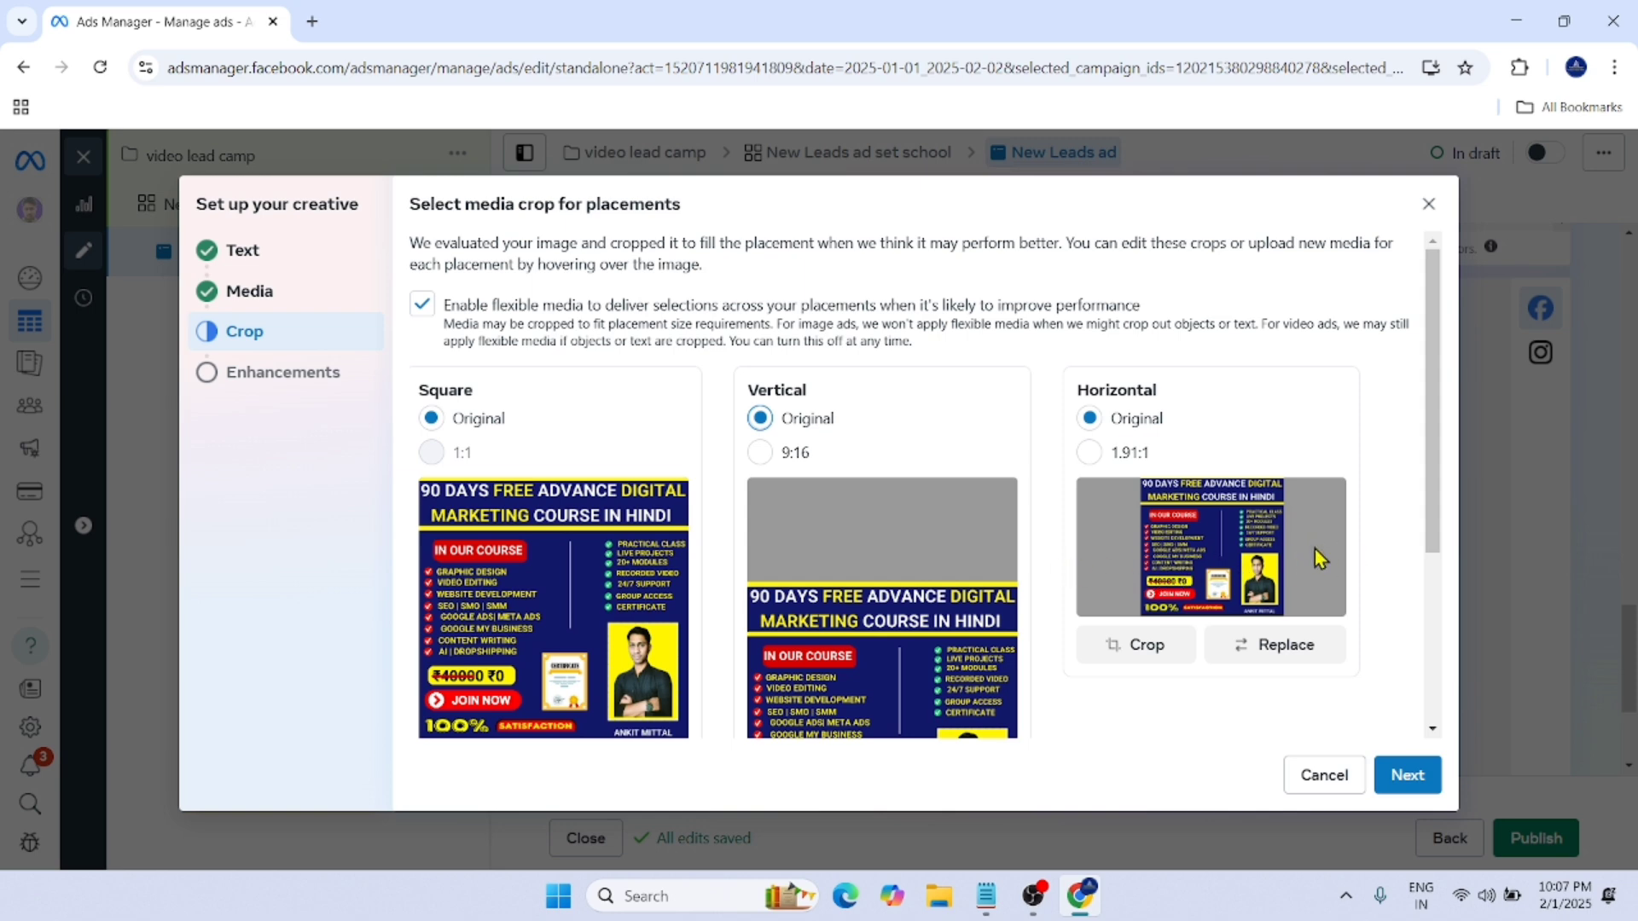
pyautogui.scroll(-3, 1236, 395)
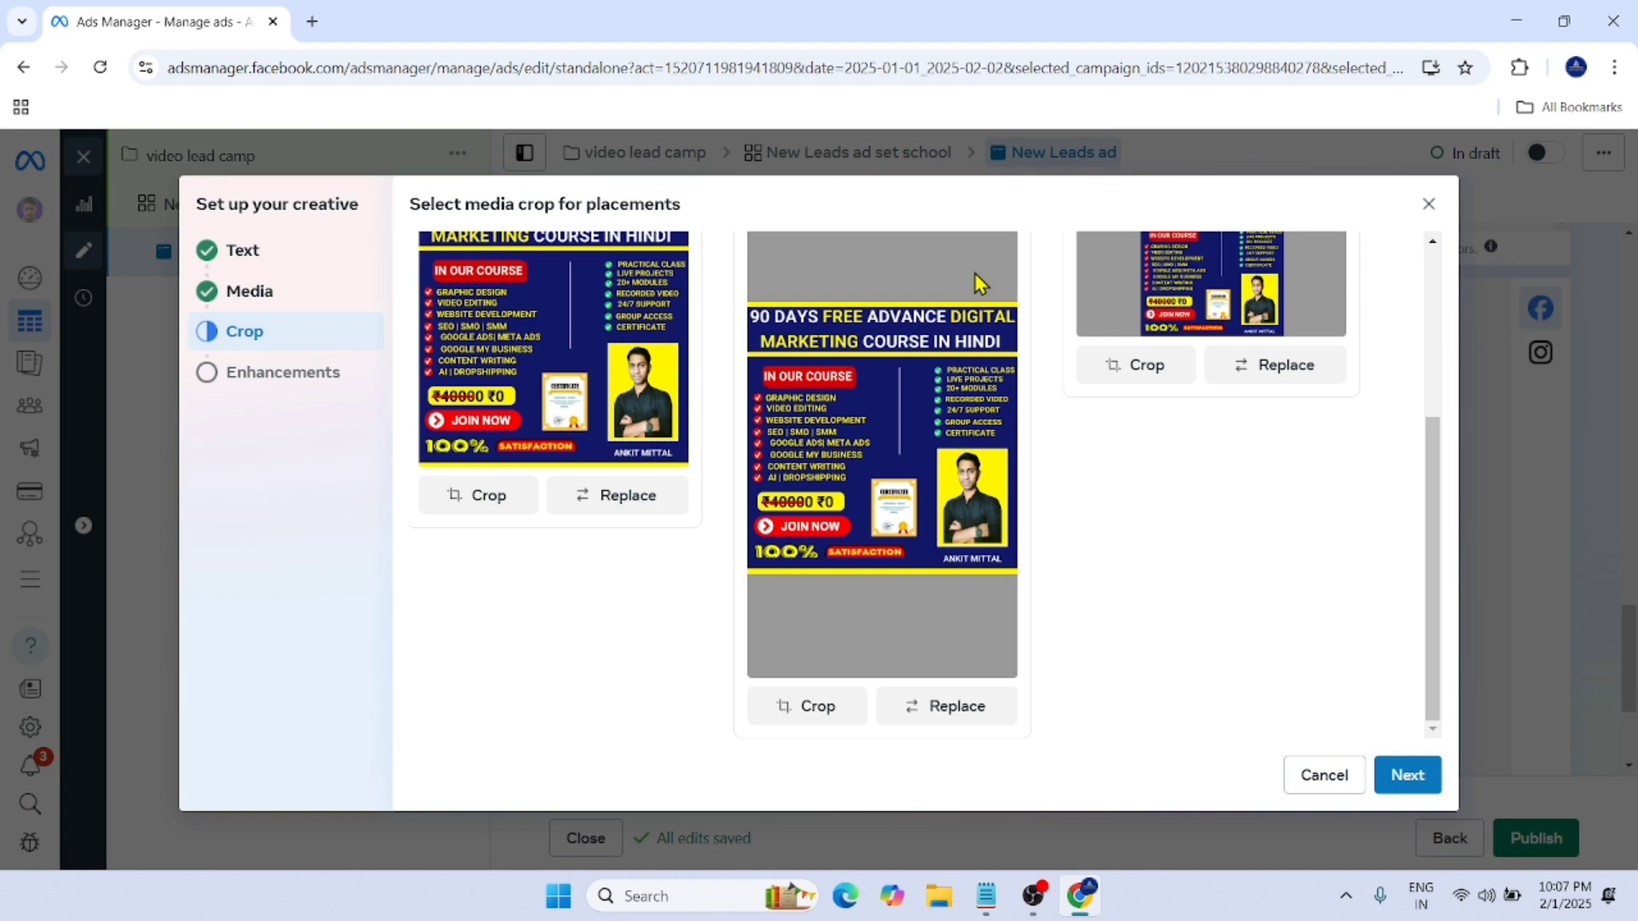
pyautogui.scroll(2, 974, 273)
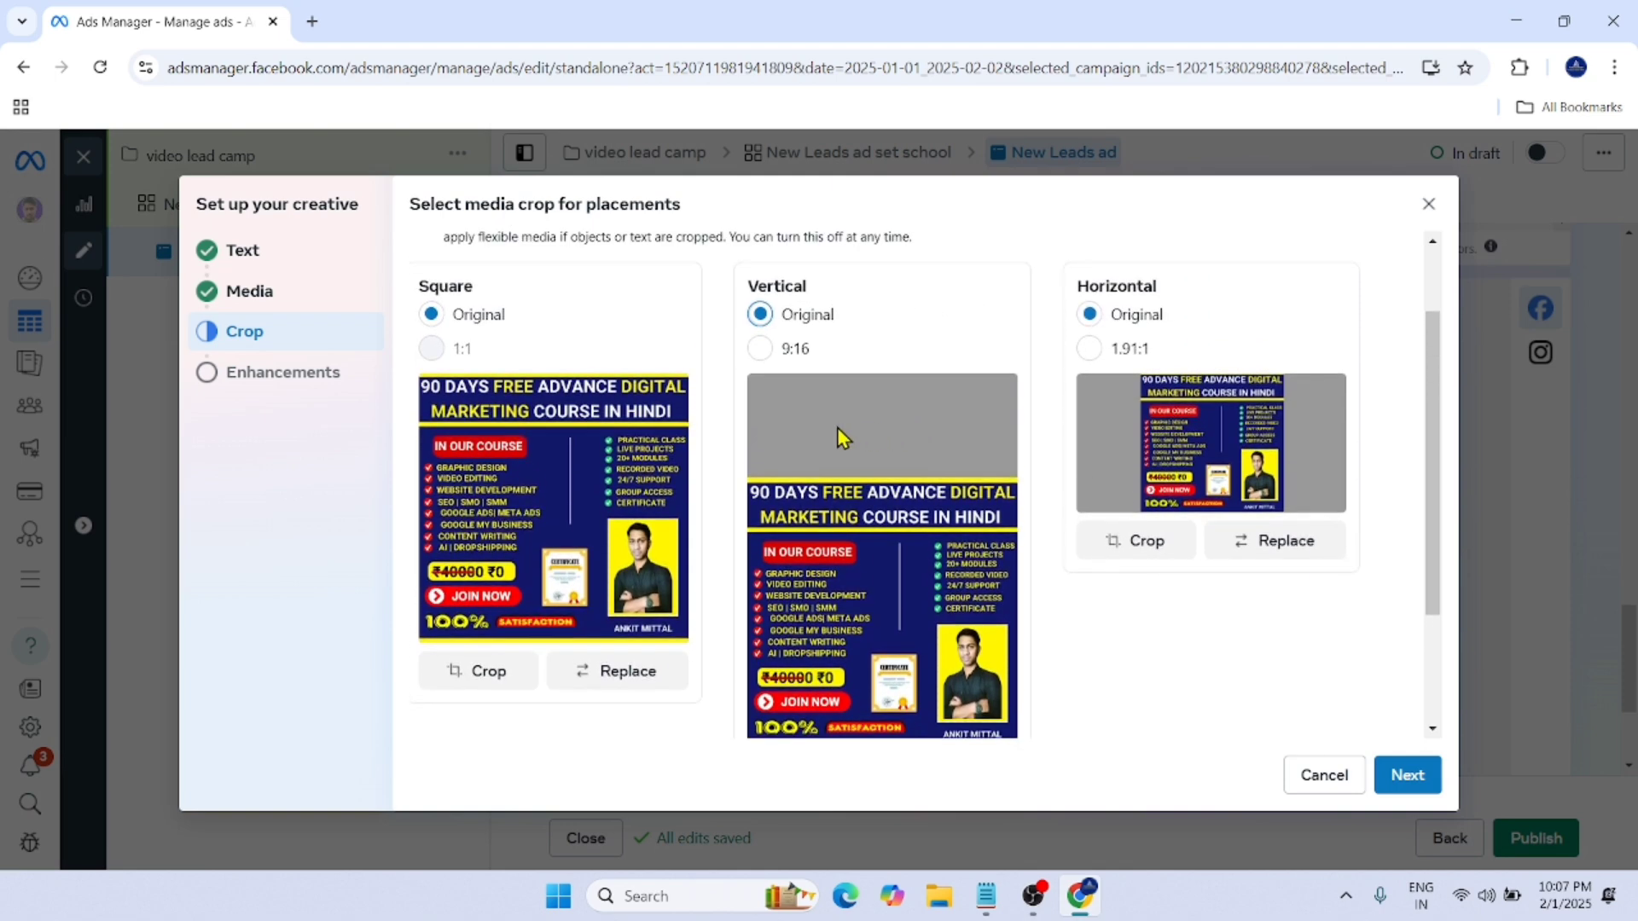
pyautogui.scroll(-1, 567, 493)
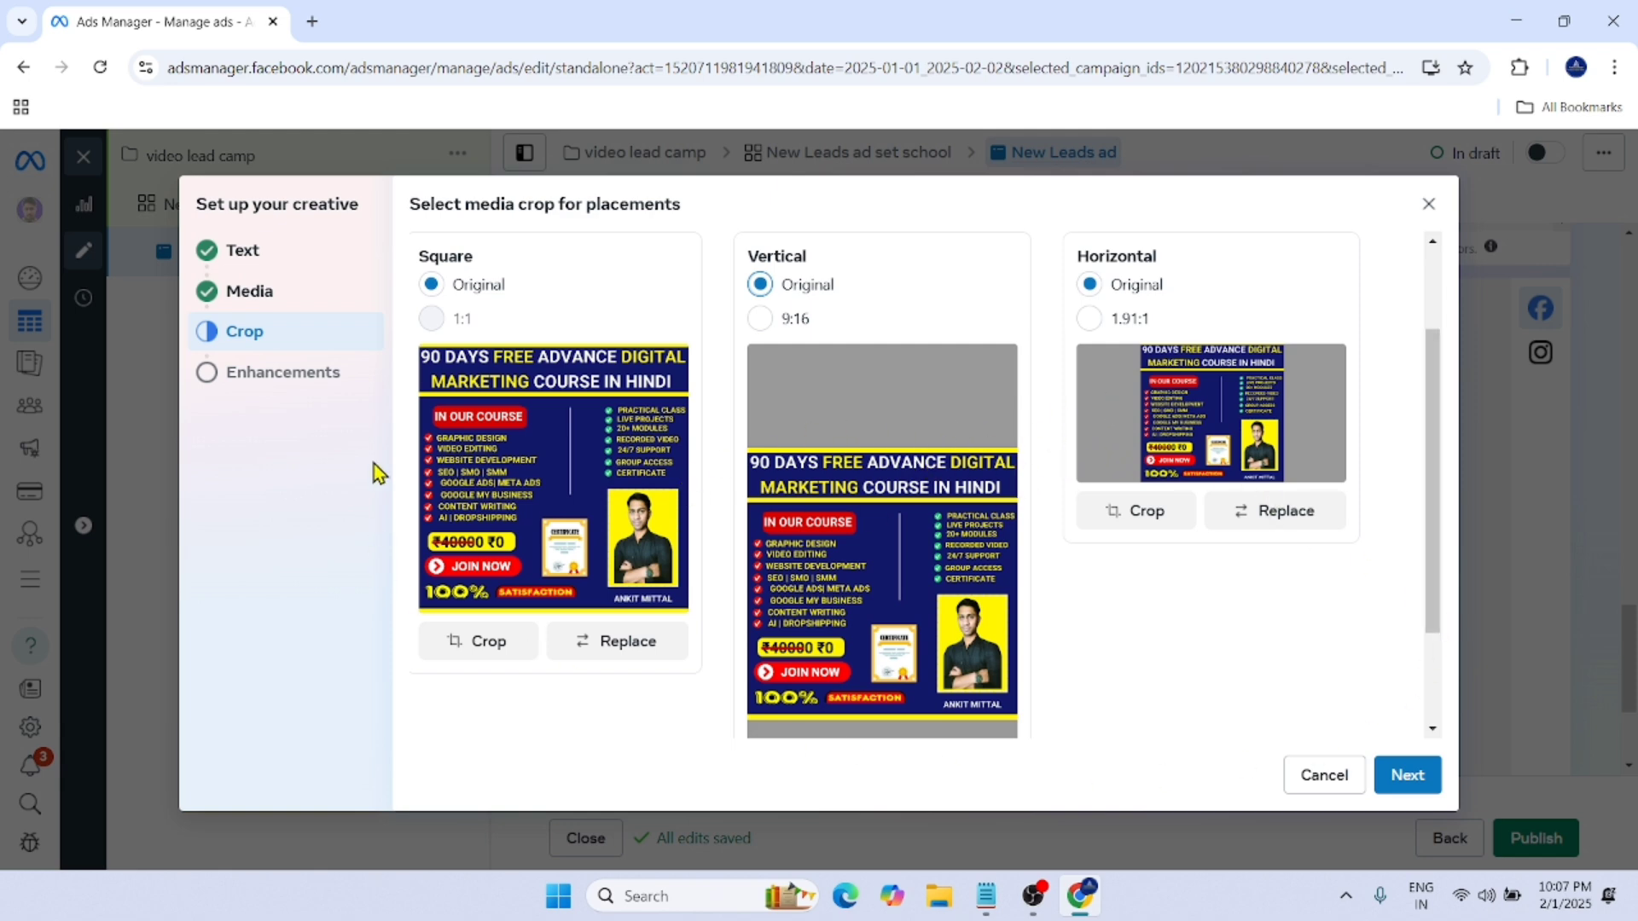
# Step: Review the Advantage+ creative enhancements, finish the creative setup with image animation left off, and dismiss the notice about too few ad creatives
pyautogui.click(290, 383)
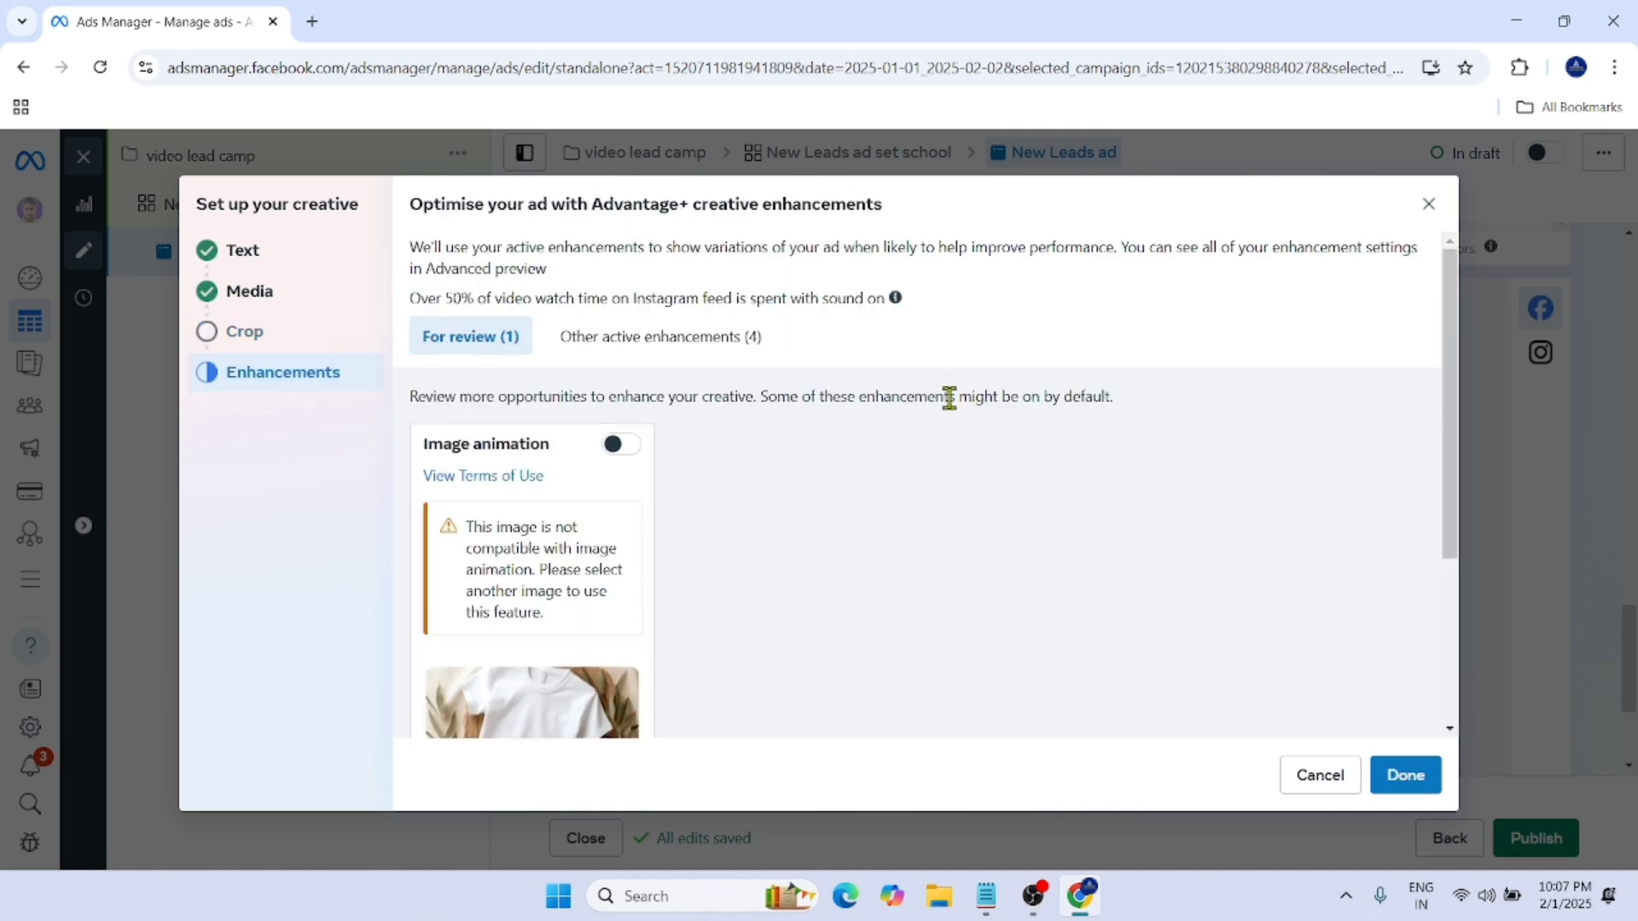
pyautogui.scroll(-3, 949, 396)
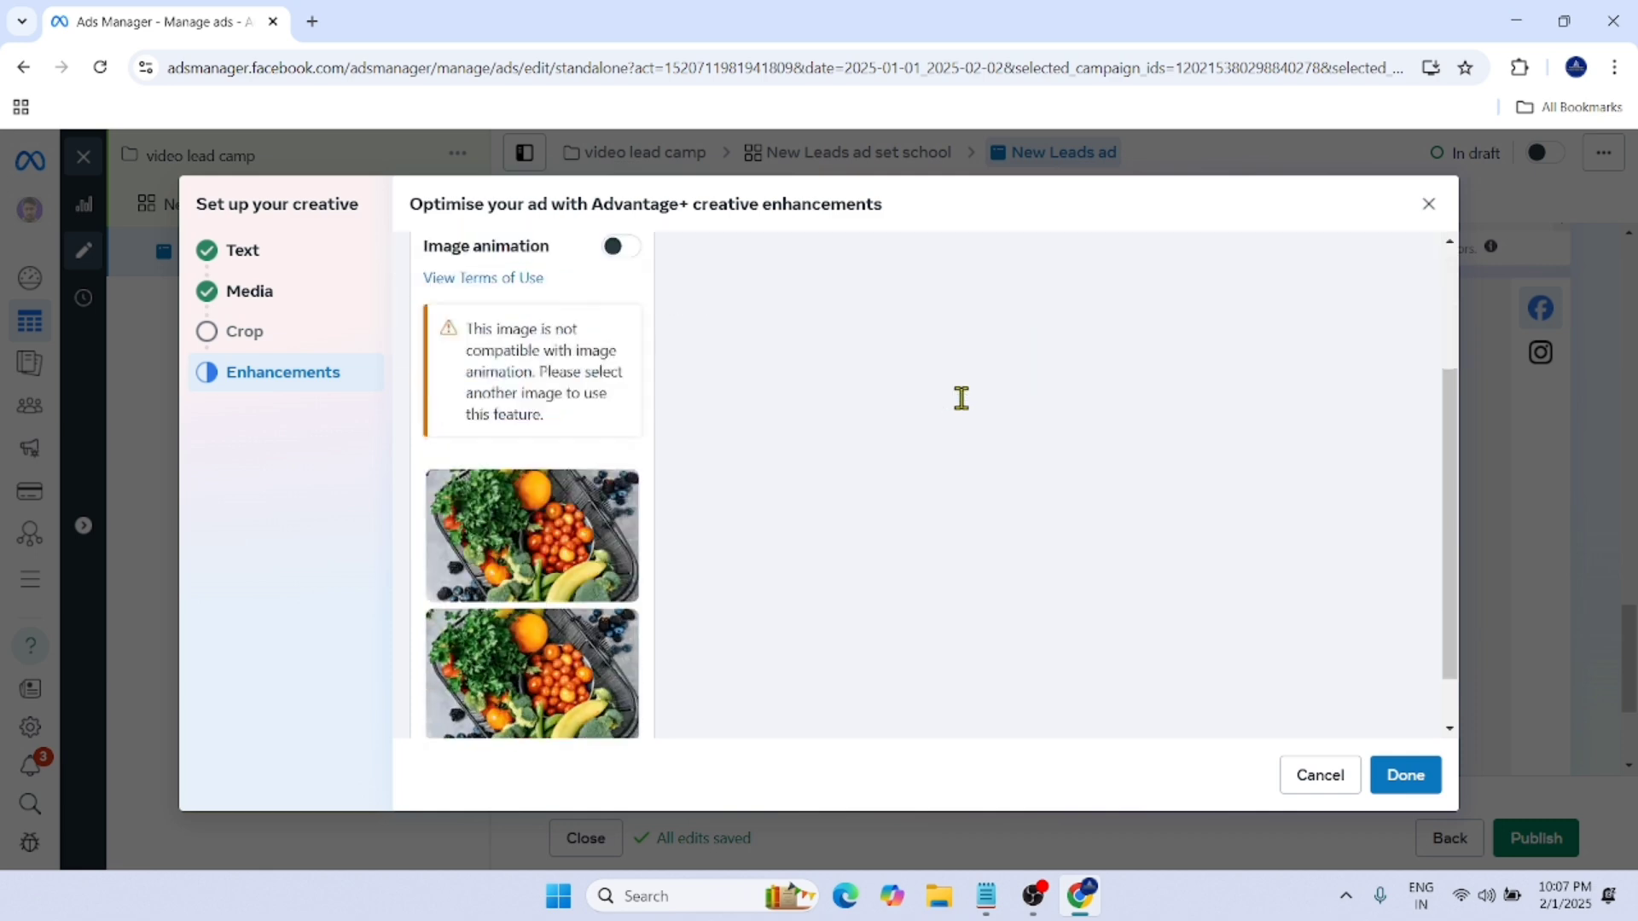
pyautogui.scroll(3, 767, 391)
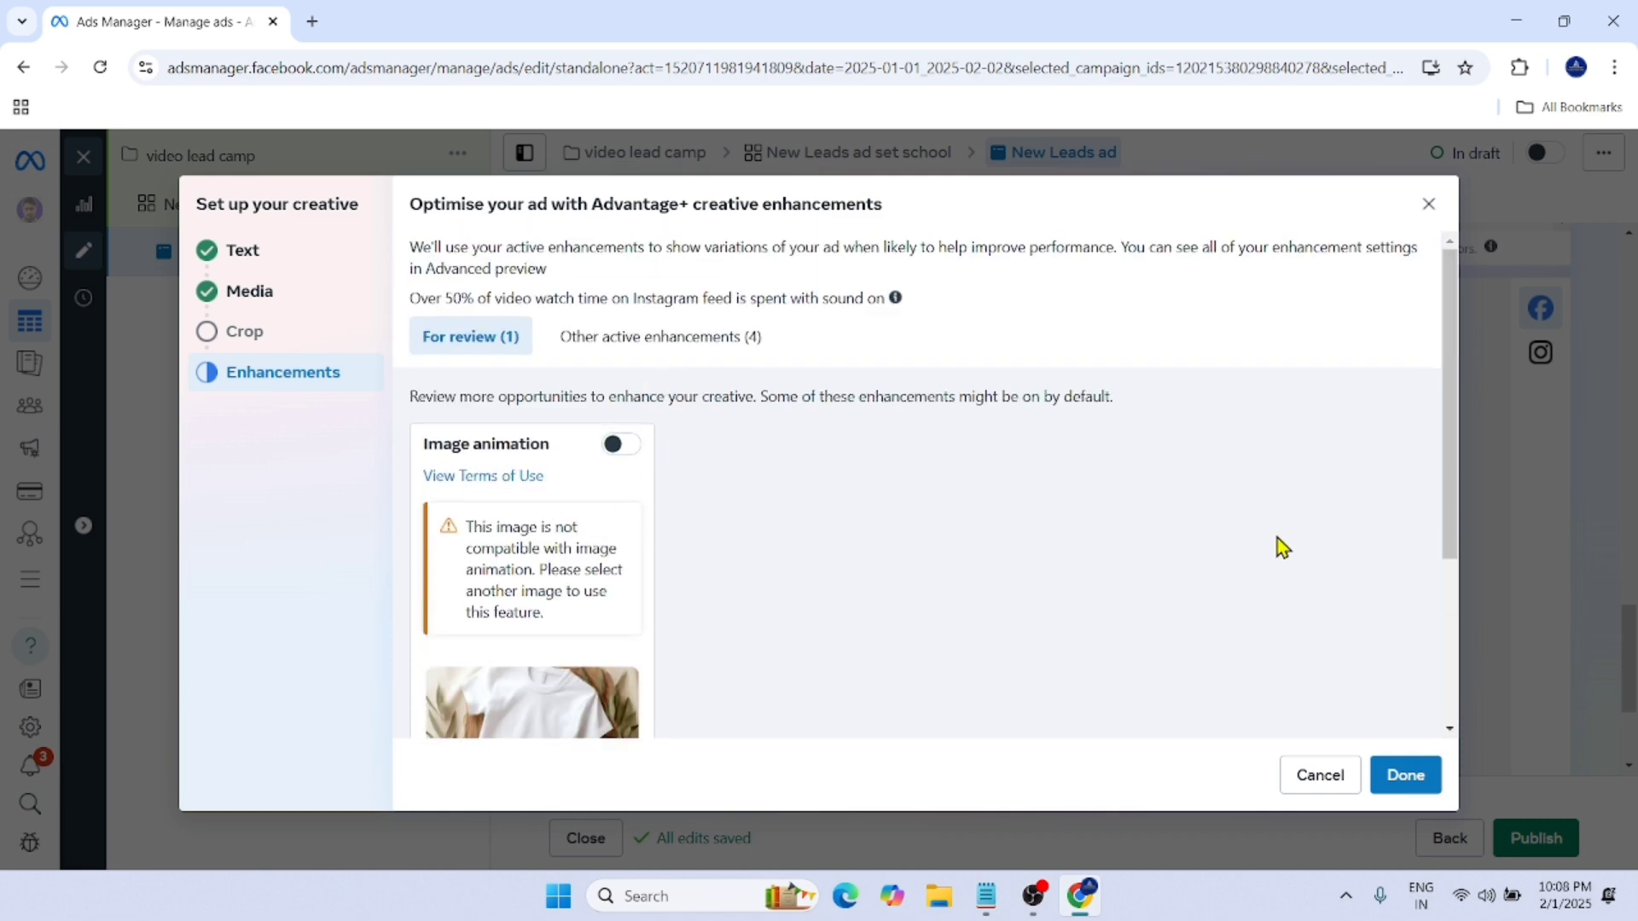
pyautogui.click(1403, 775)
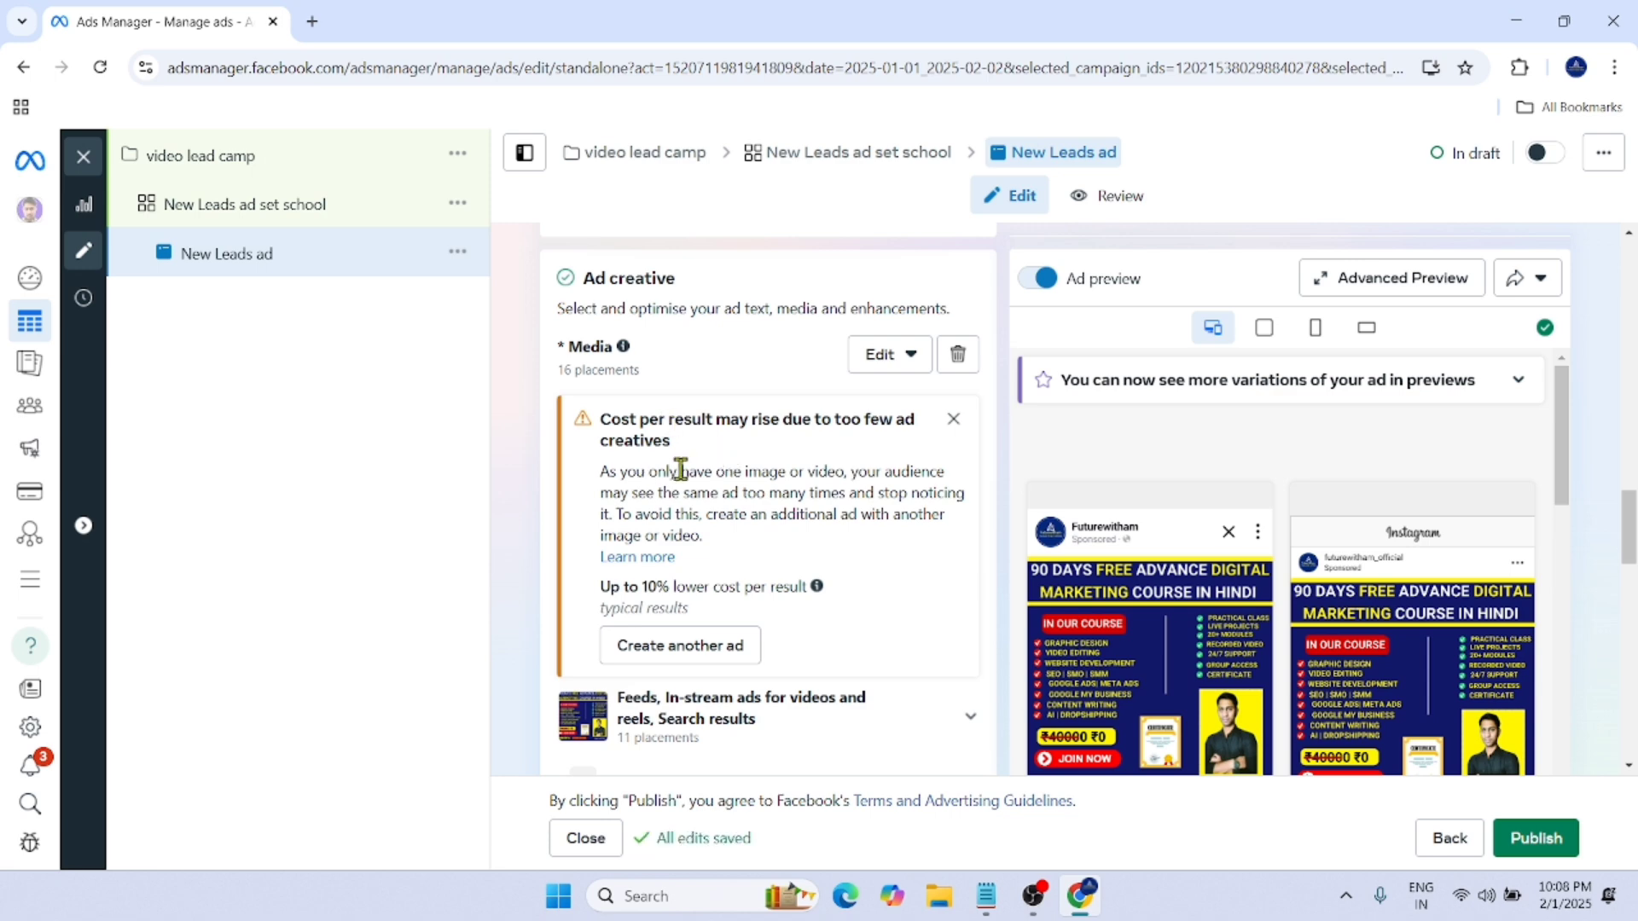
pyautogui.click(952, 422)
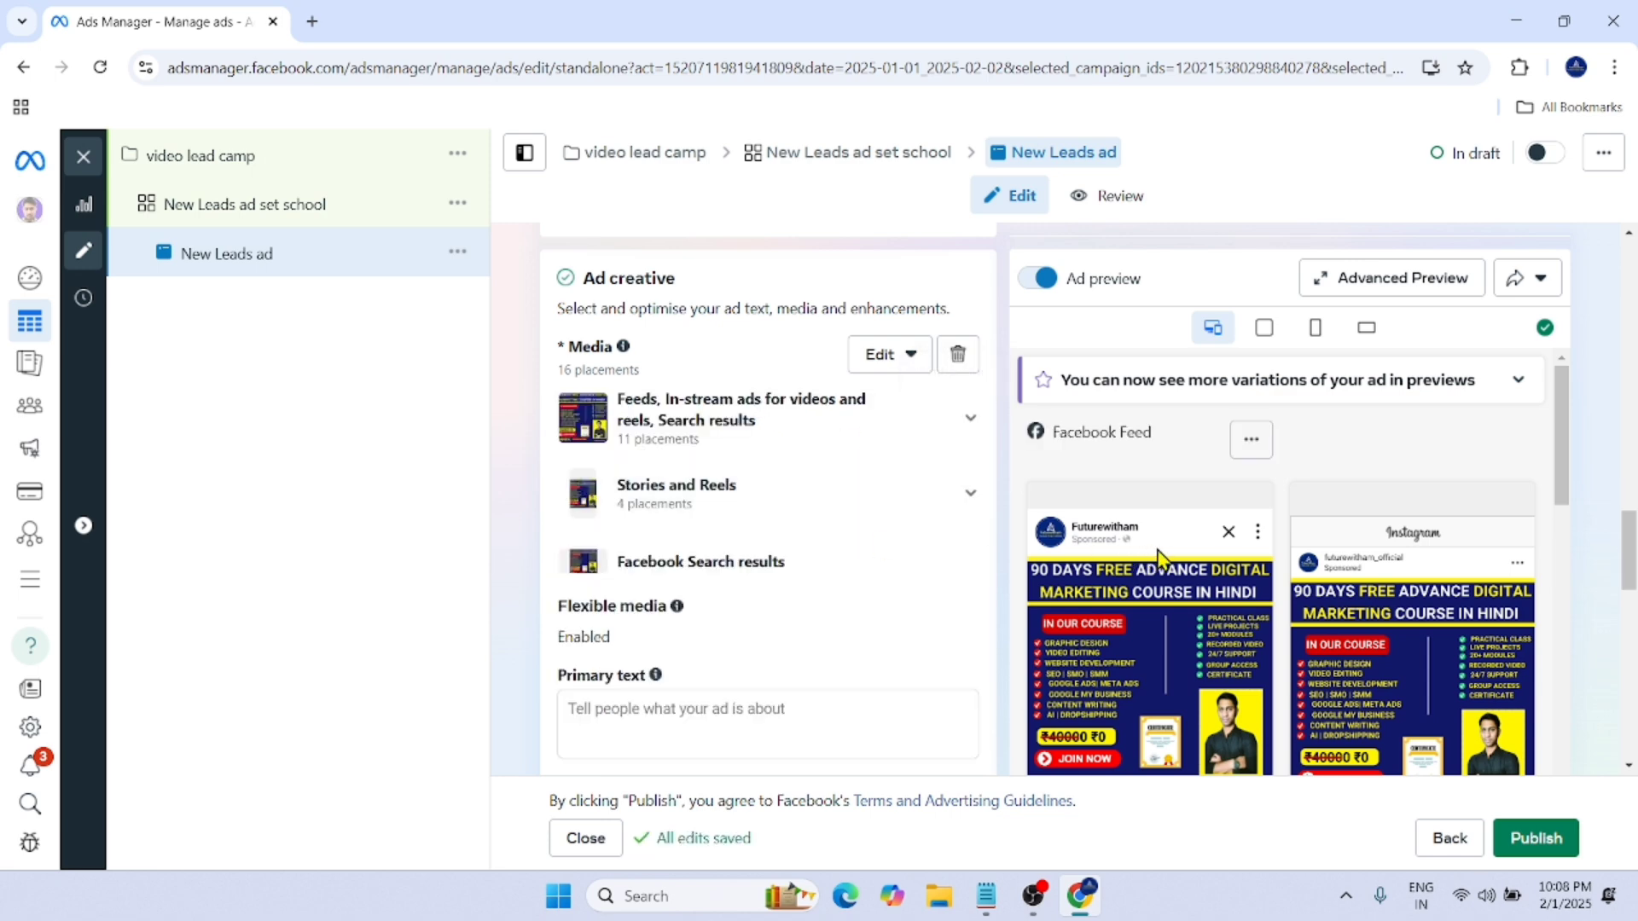
# Step: Examine the ad preview and the advanced preview of all placements, including feeds, Stories and Reels, and return to the ad editor
pyautogui.scroll(-5, 1229, 460)
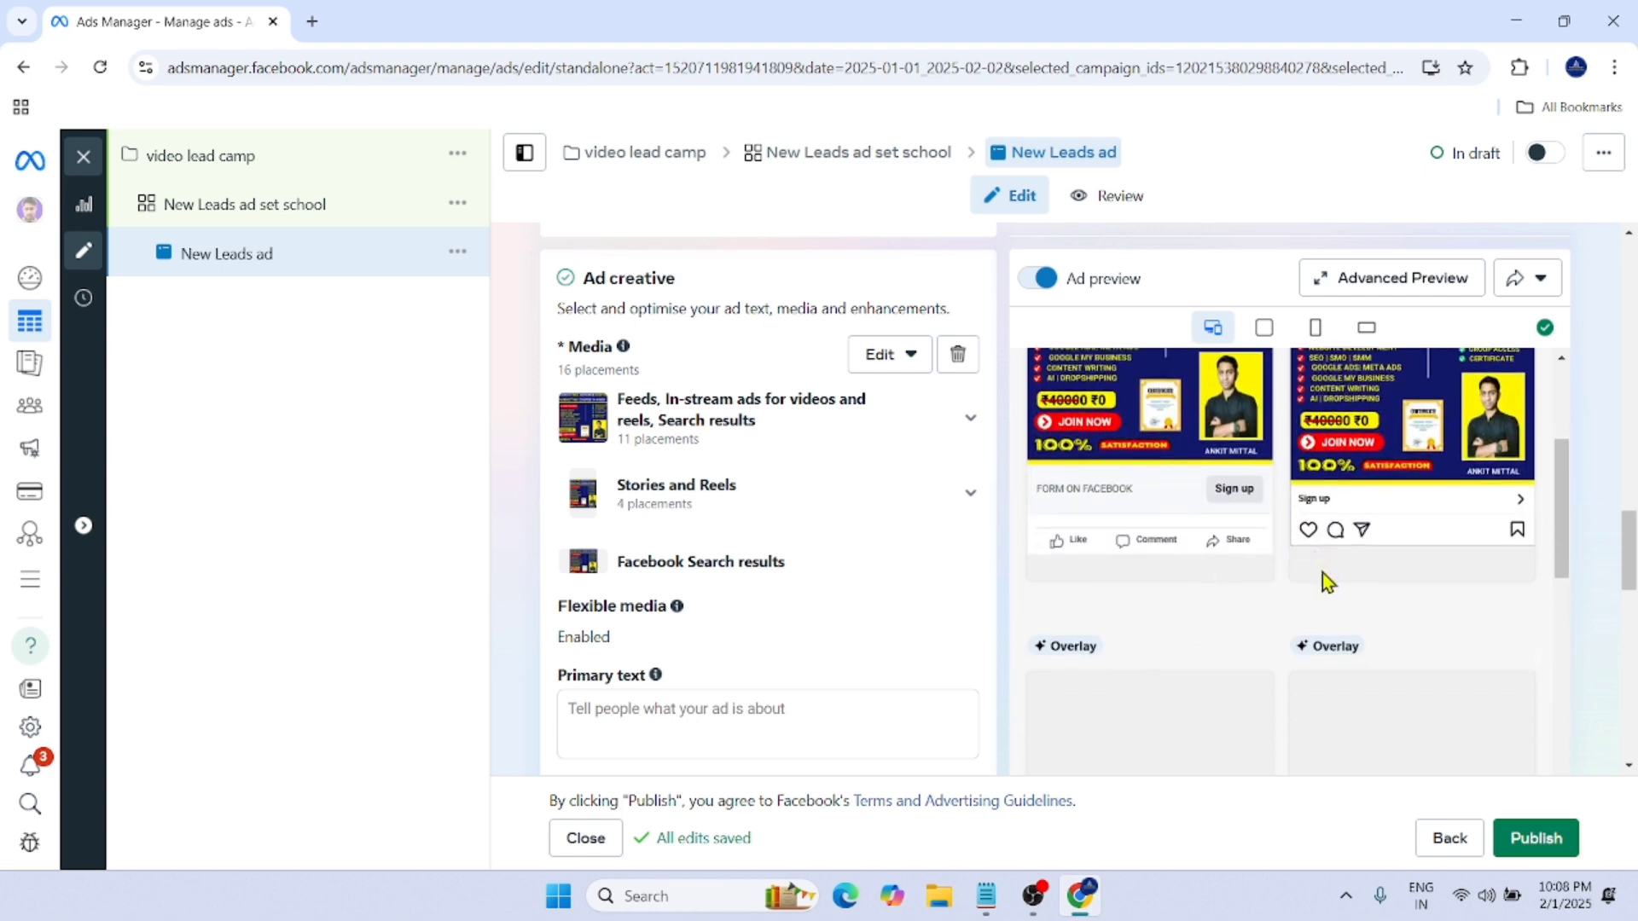
pyautogui.scroll(3, 1327, 455)
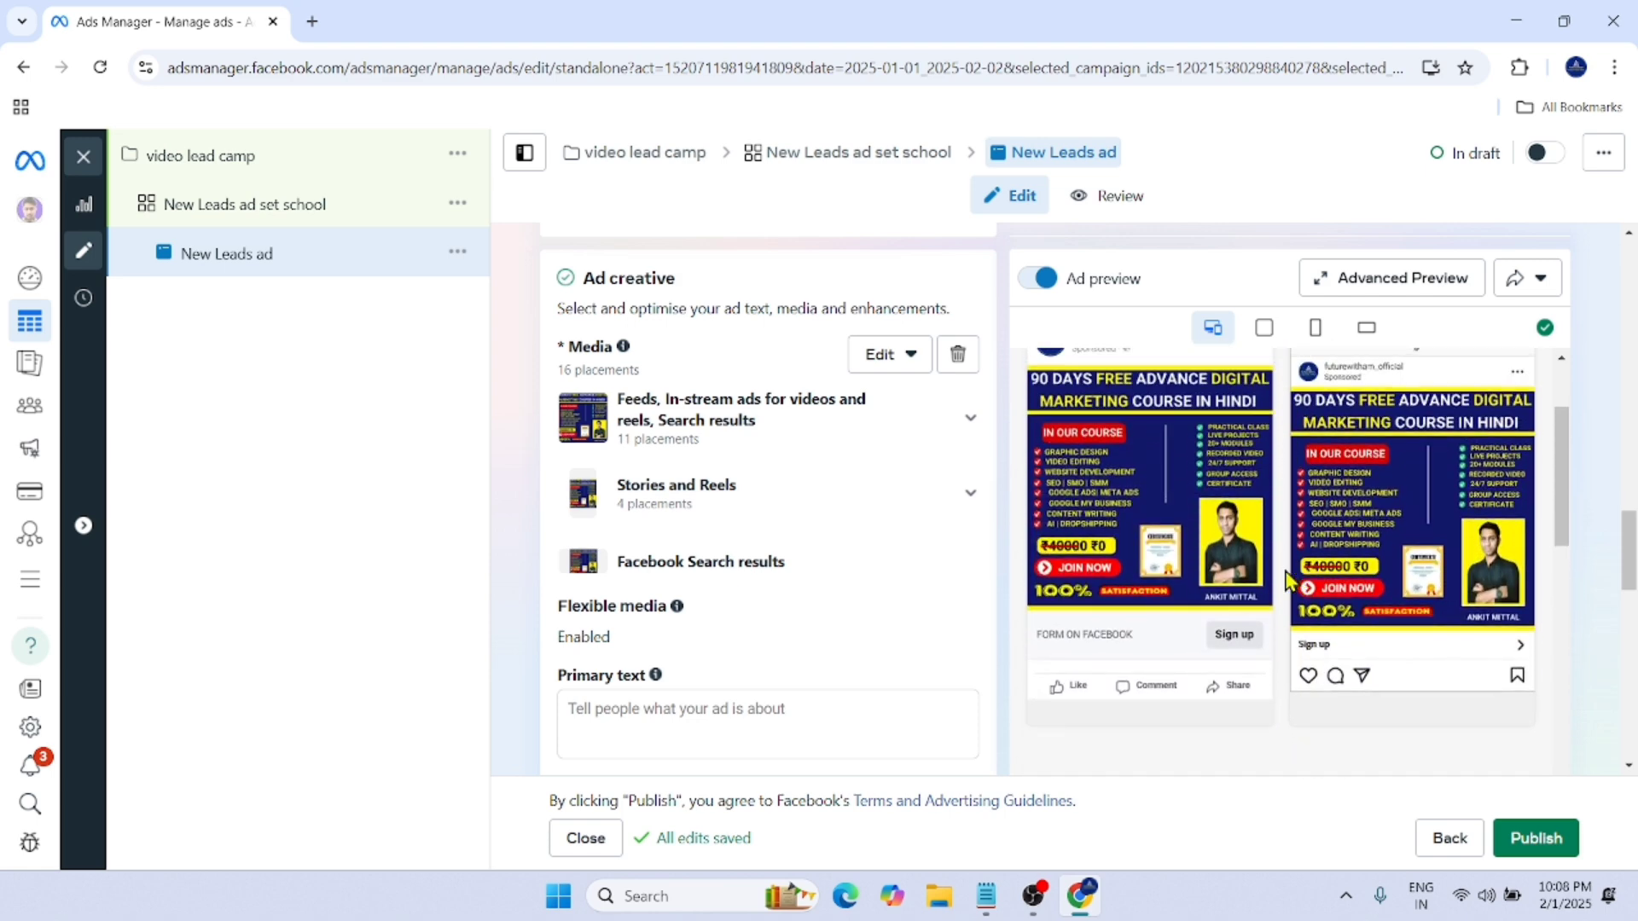
pyautogui.scroll(-3, 846, 724)
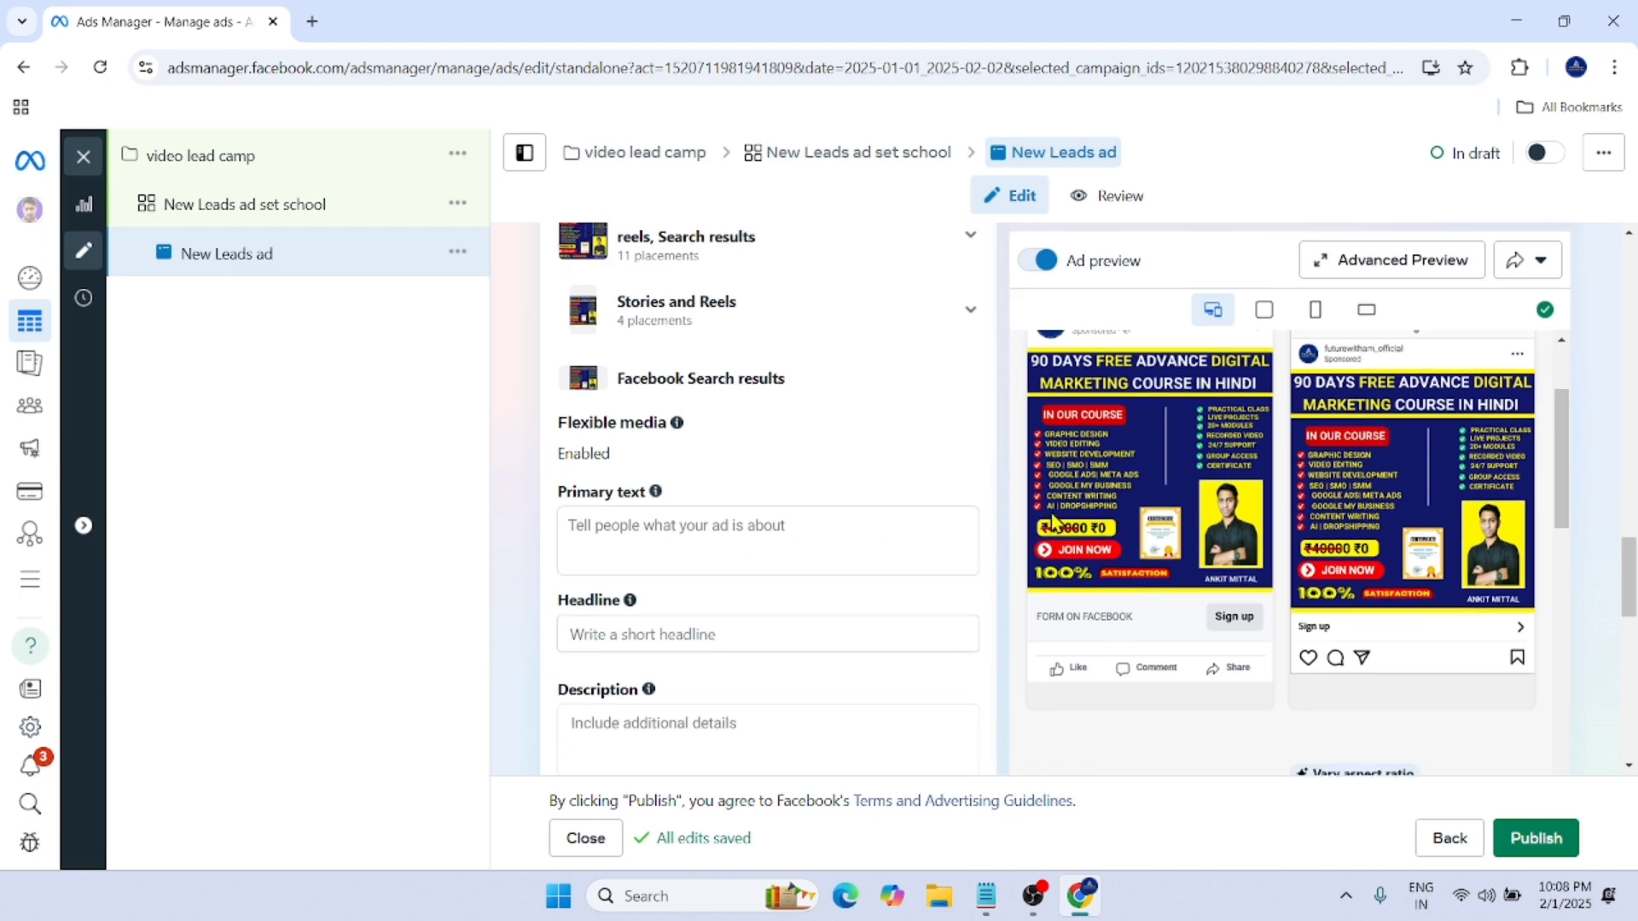
pyautogui.scroll(3, 1296, 388)
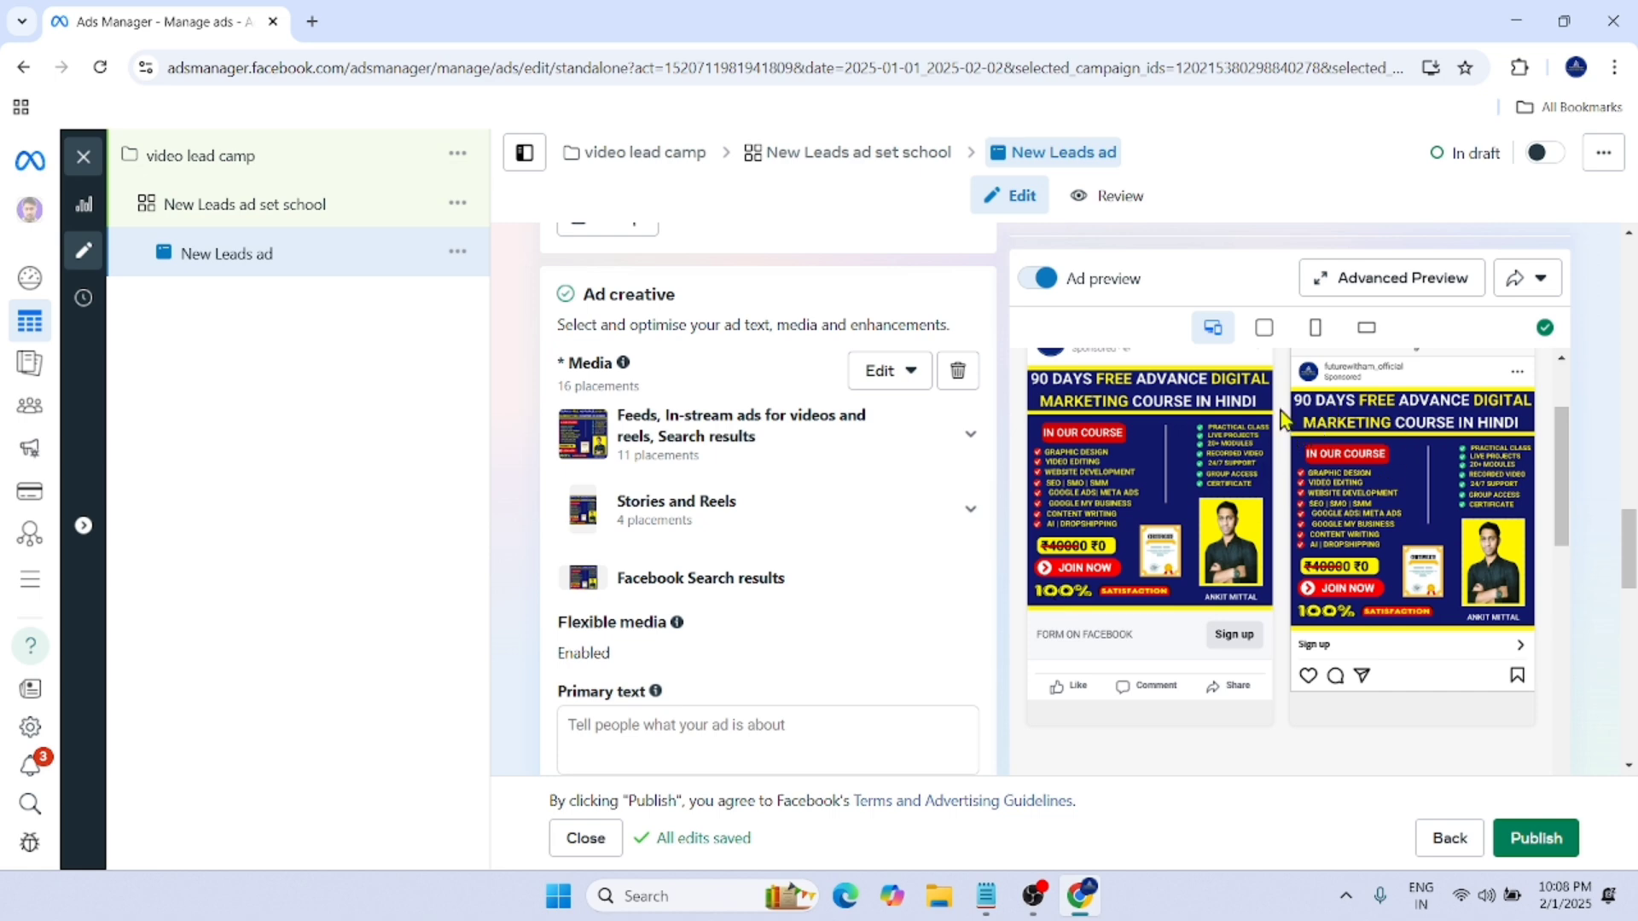
pyautogui.click(1418, 295)
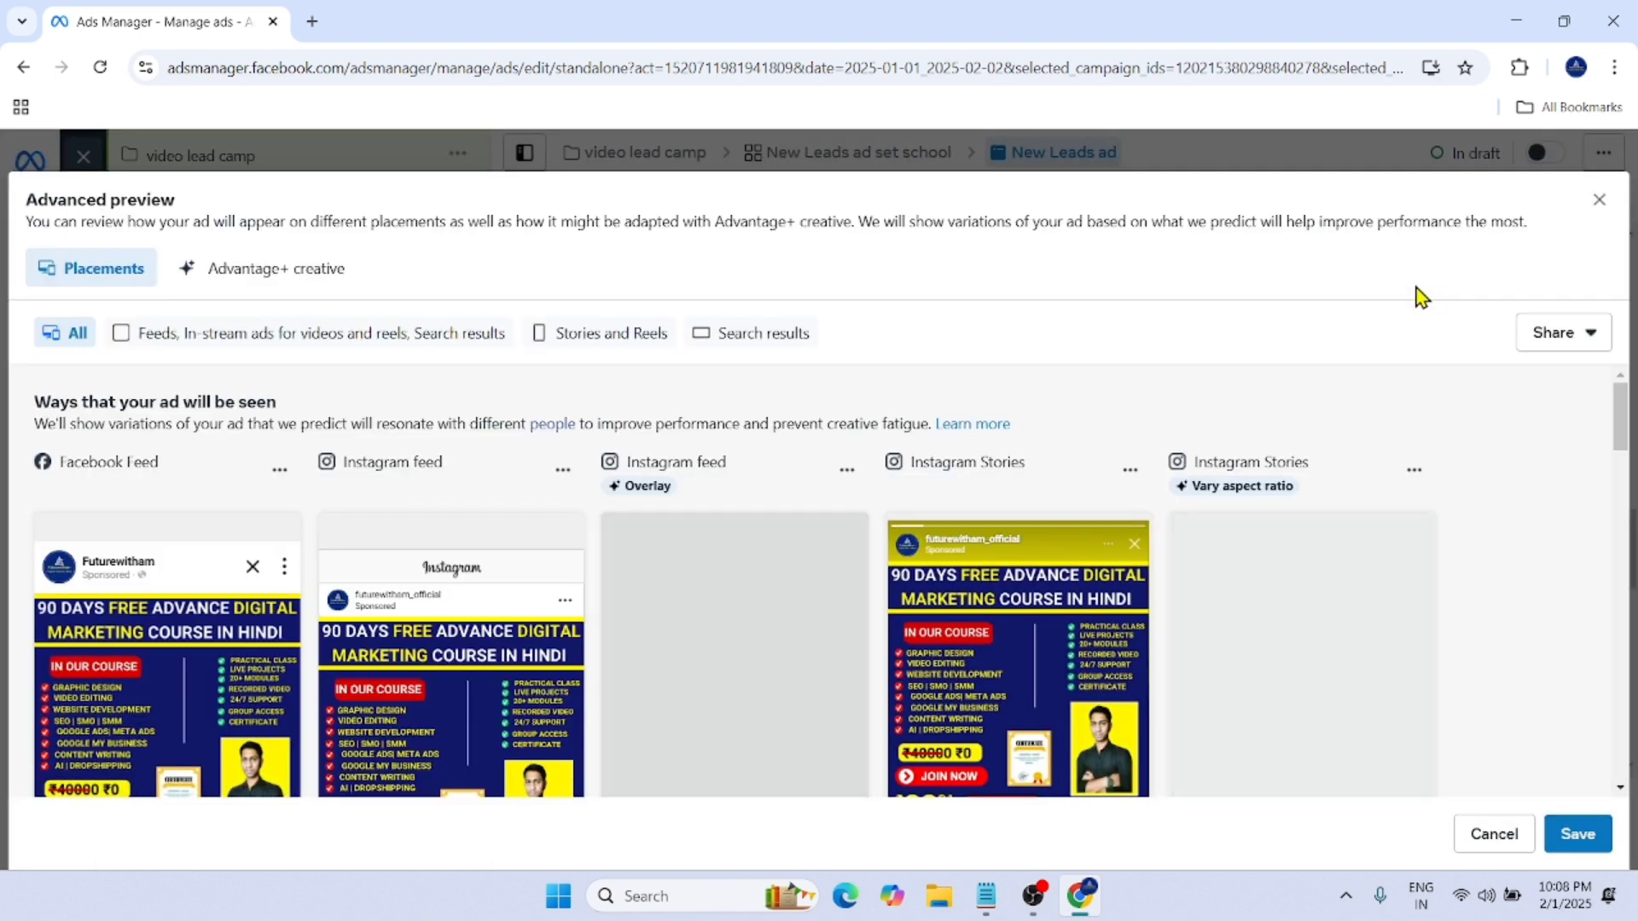
pyautogui.scroll(-2, 1424, 359)
pyautogui.scroll(1, 1430, 388)
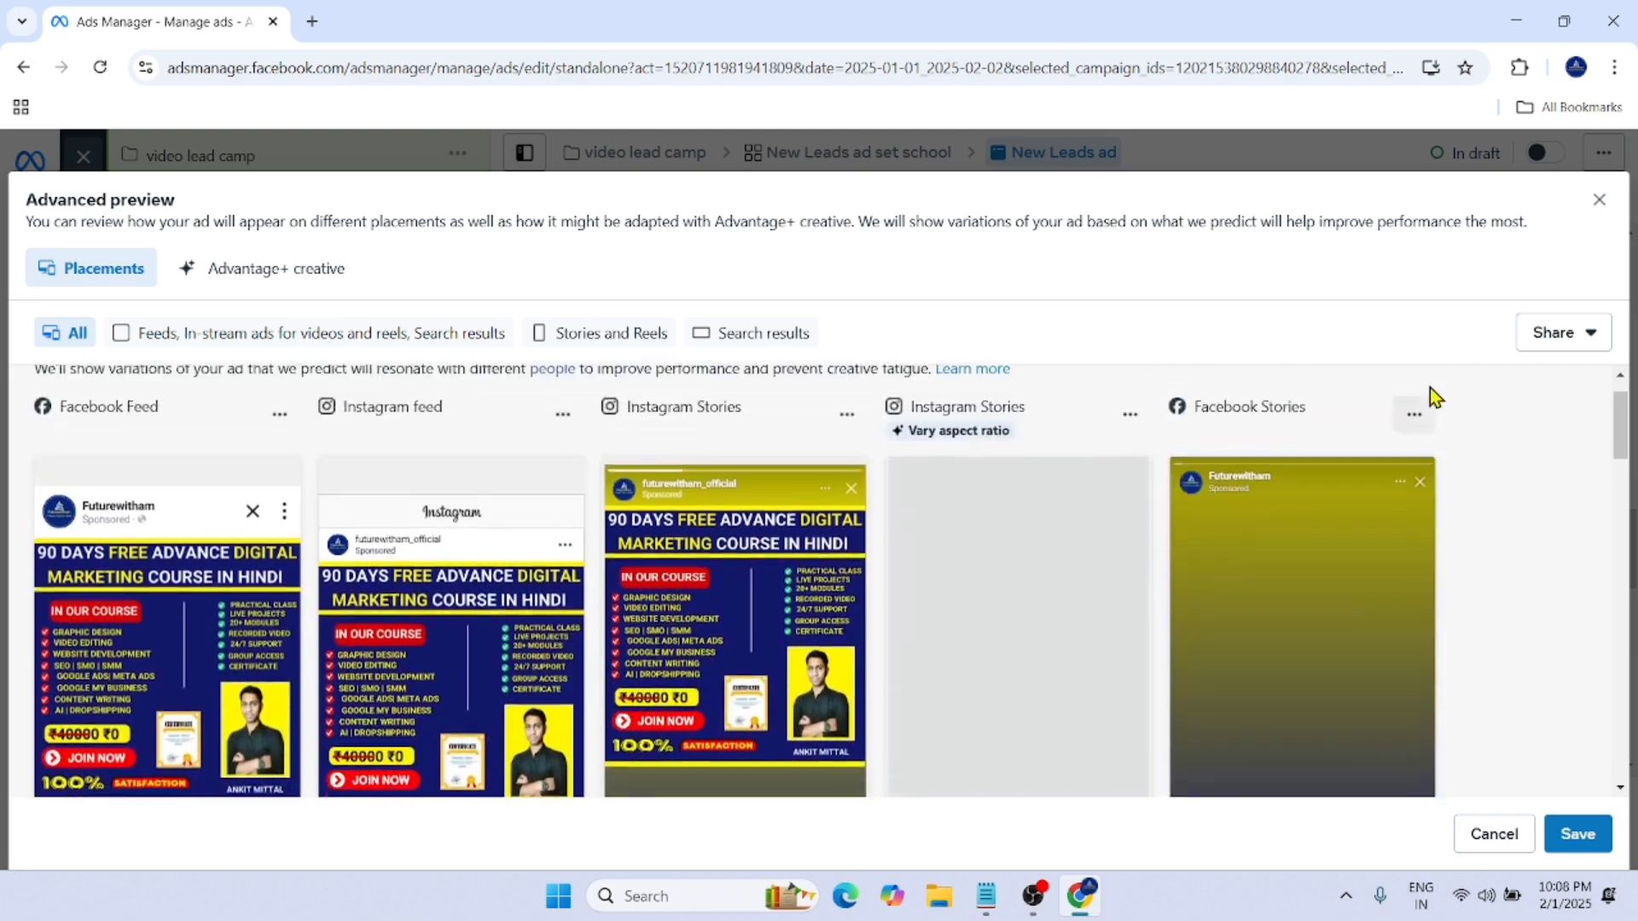
pyautogui.scroll(1, 1430, 387)
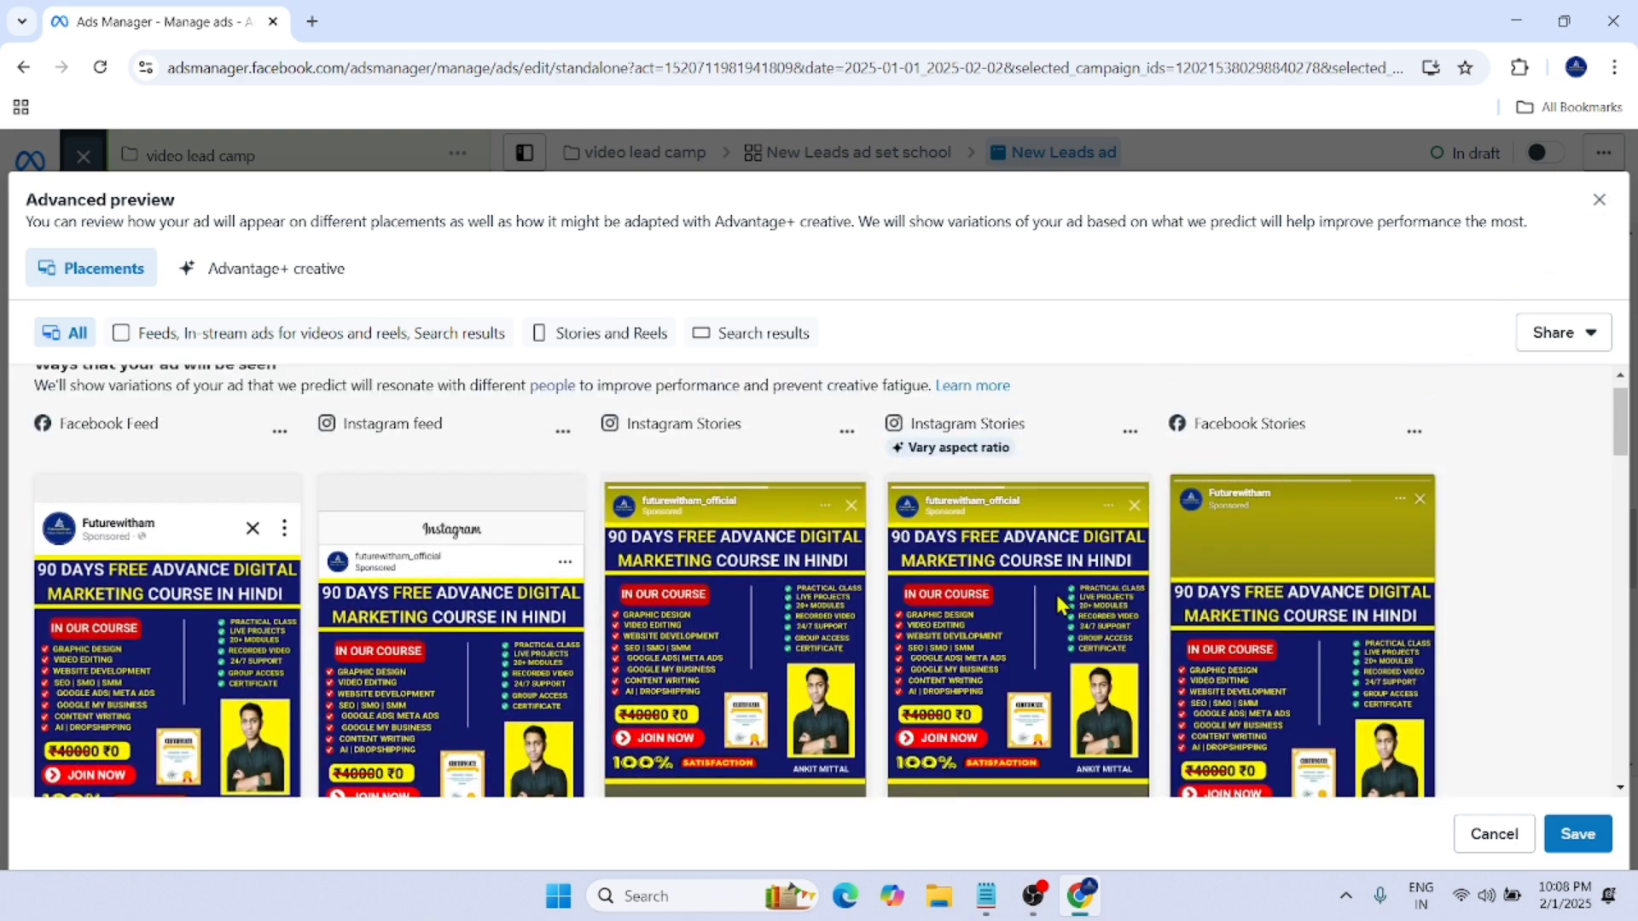
pyautogui.scroll(-3, 716, 546)
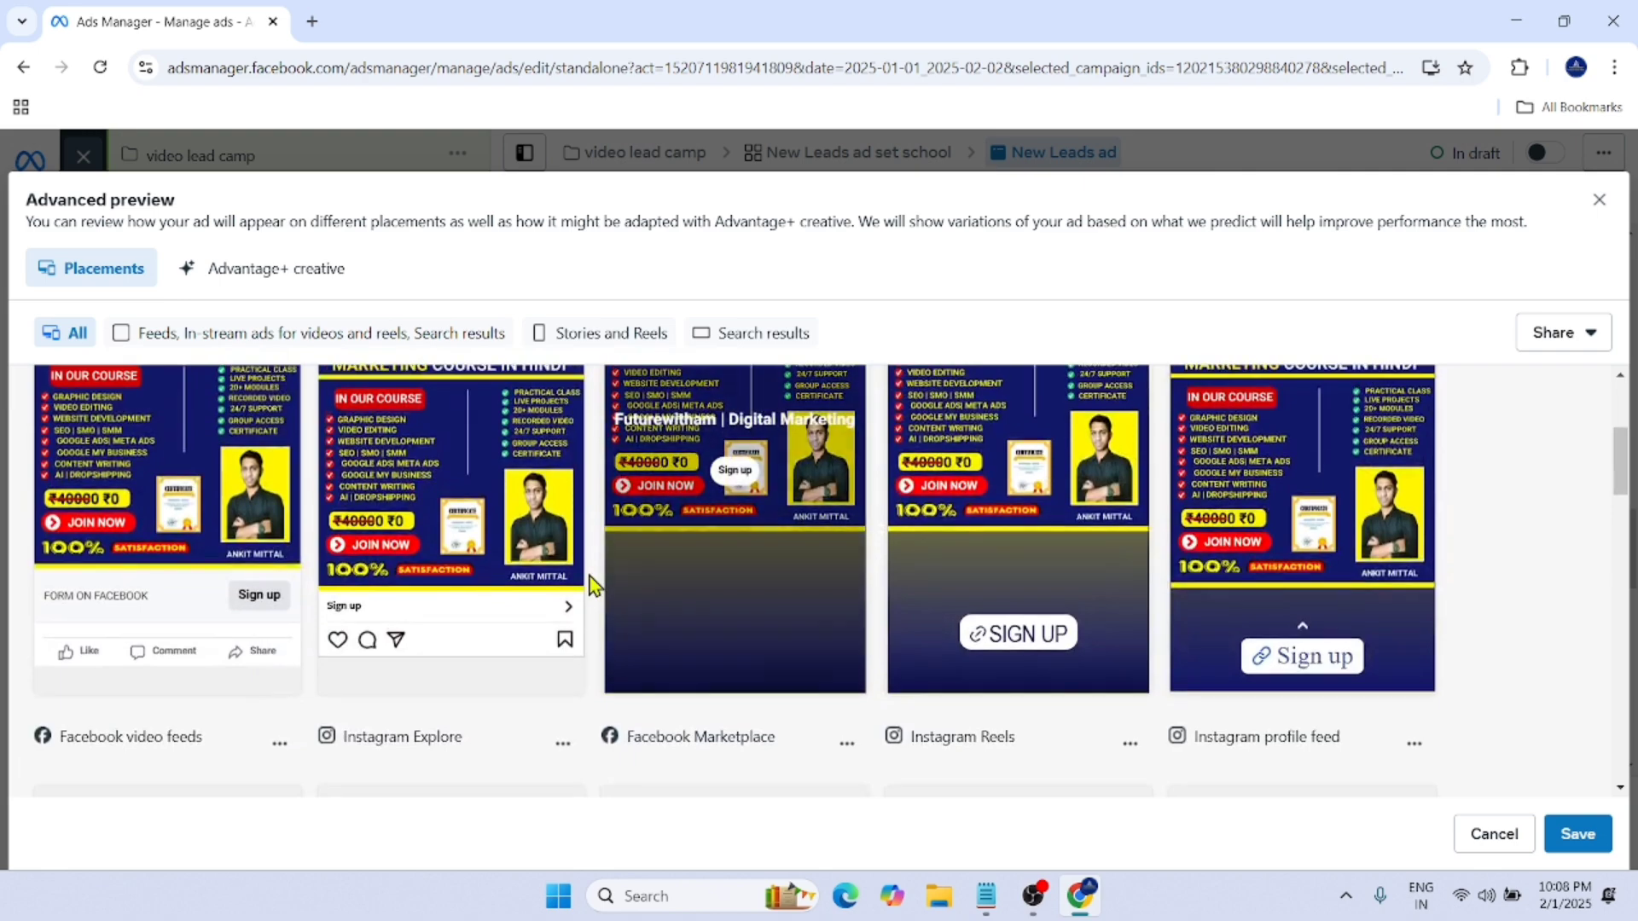
pyautogui.scroll(3, 1094, 571)
pyautogui.scroll(-2, 986, 590)
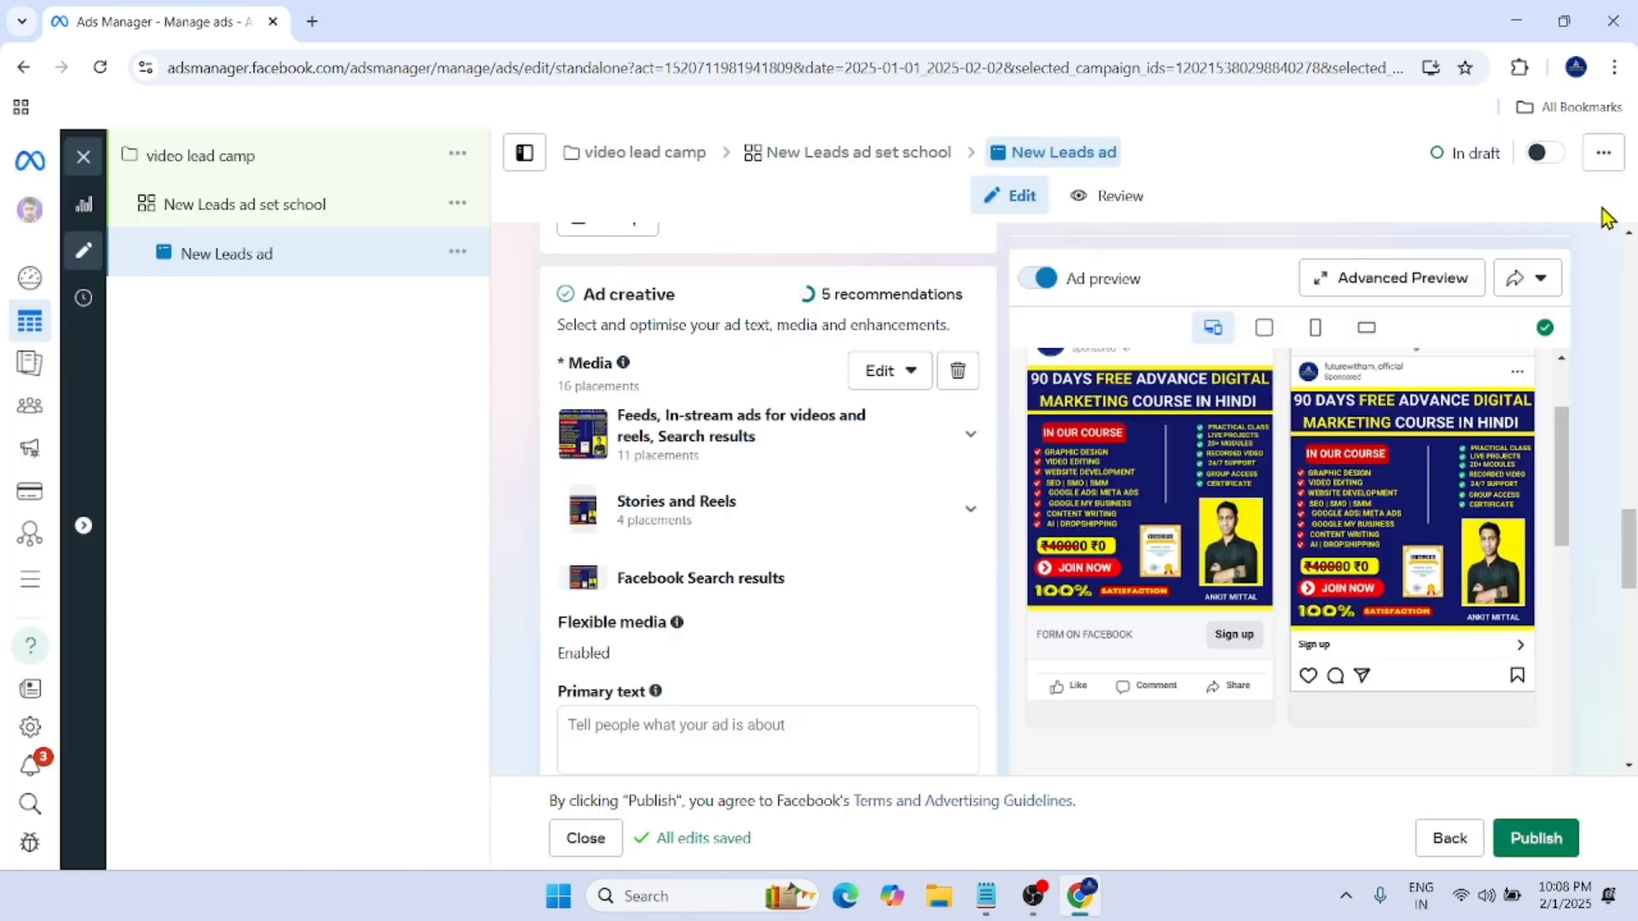
pyautogui.click(1598, 200)
# Step: Switch to Notepad and copy the course promotion text from "Enroll in Our 90-Day FREE" through "start your journey today!"
pyautogui.click(986, 896)
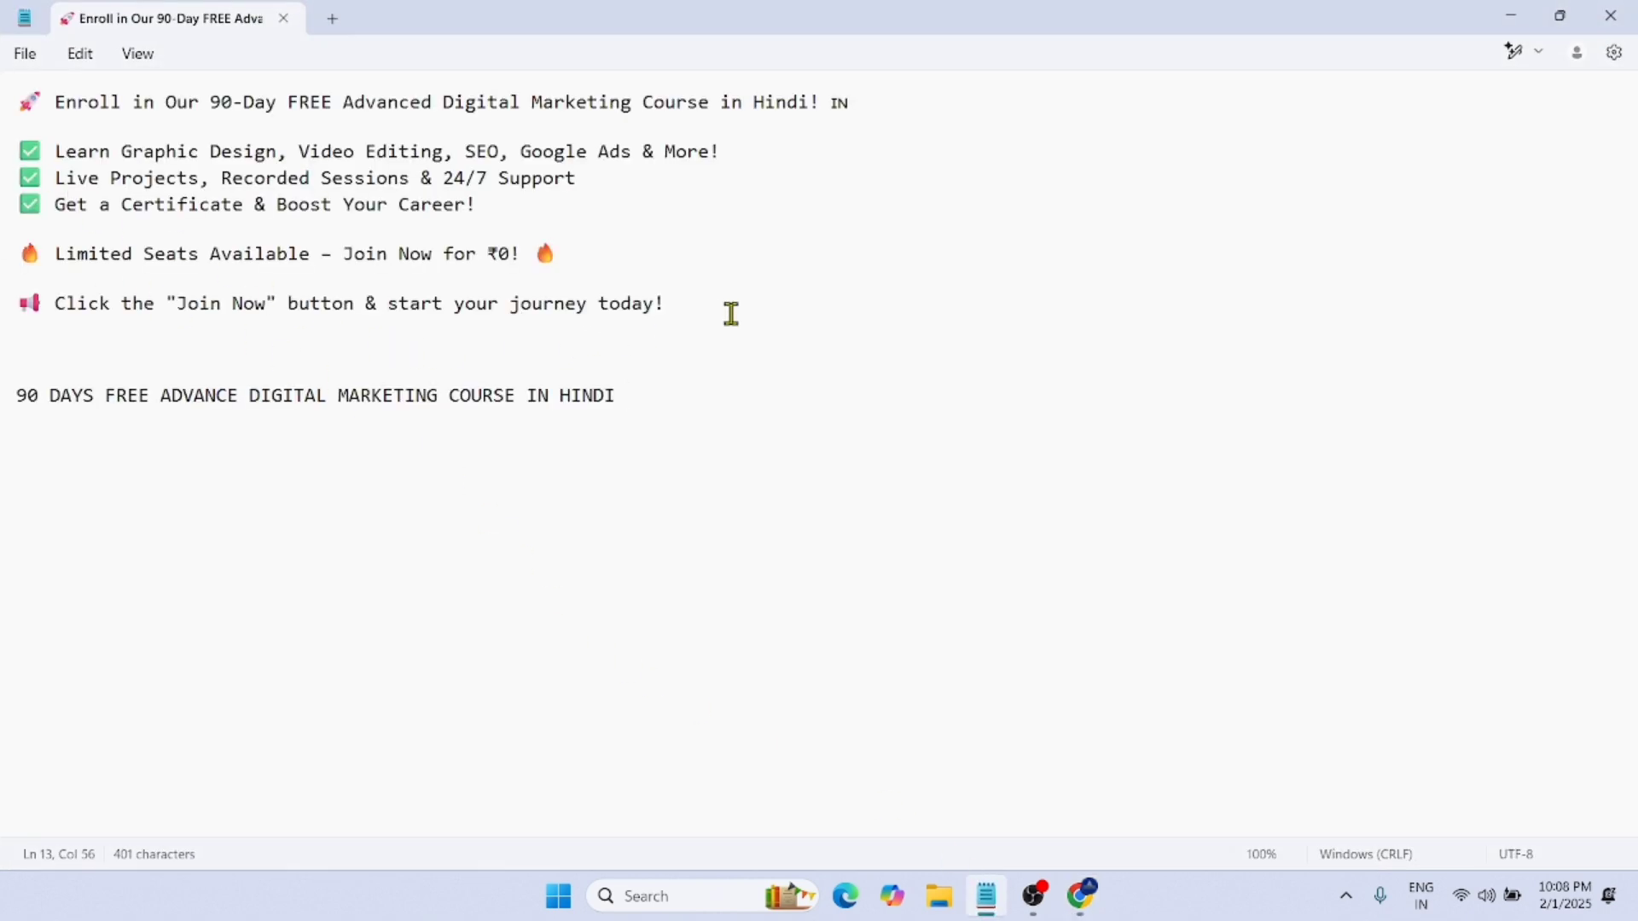
pyautogui.moveTo(731, 314); pyautogui.dragTo(7, 101)
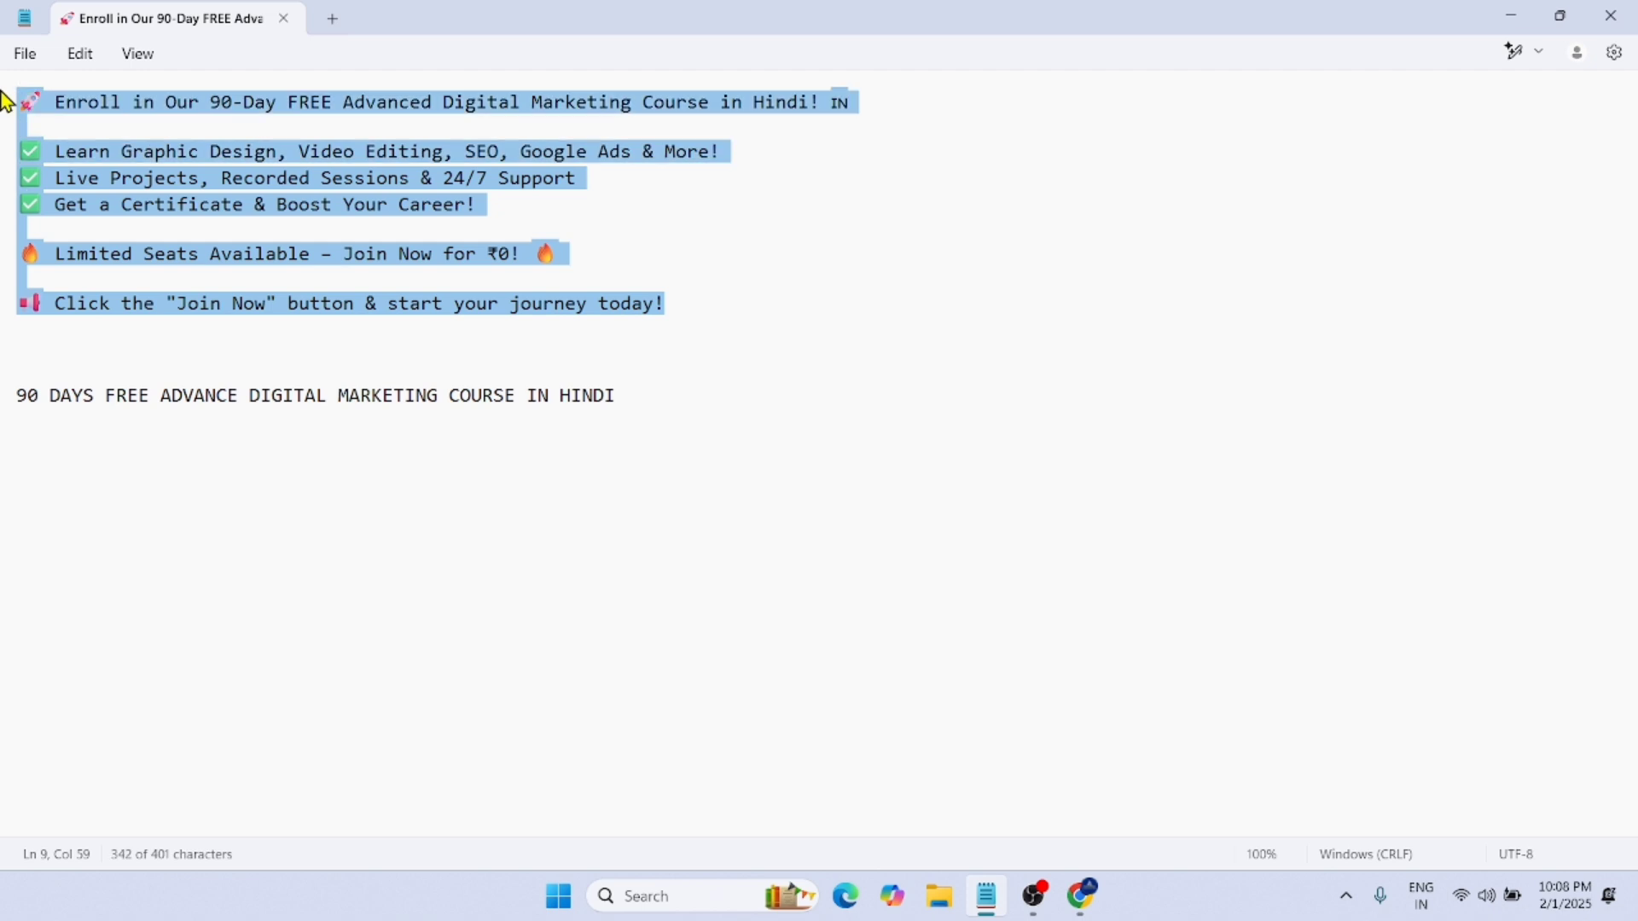
pyautogui.rightClick(284, 158)
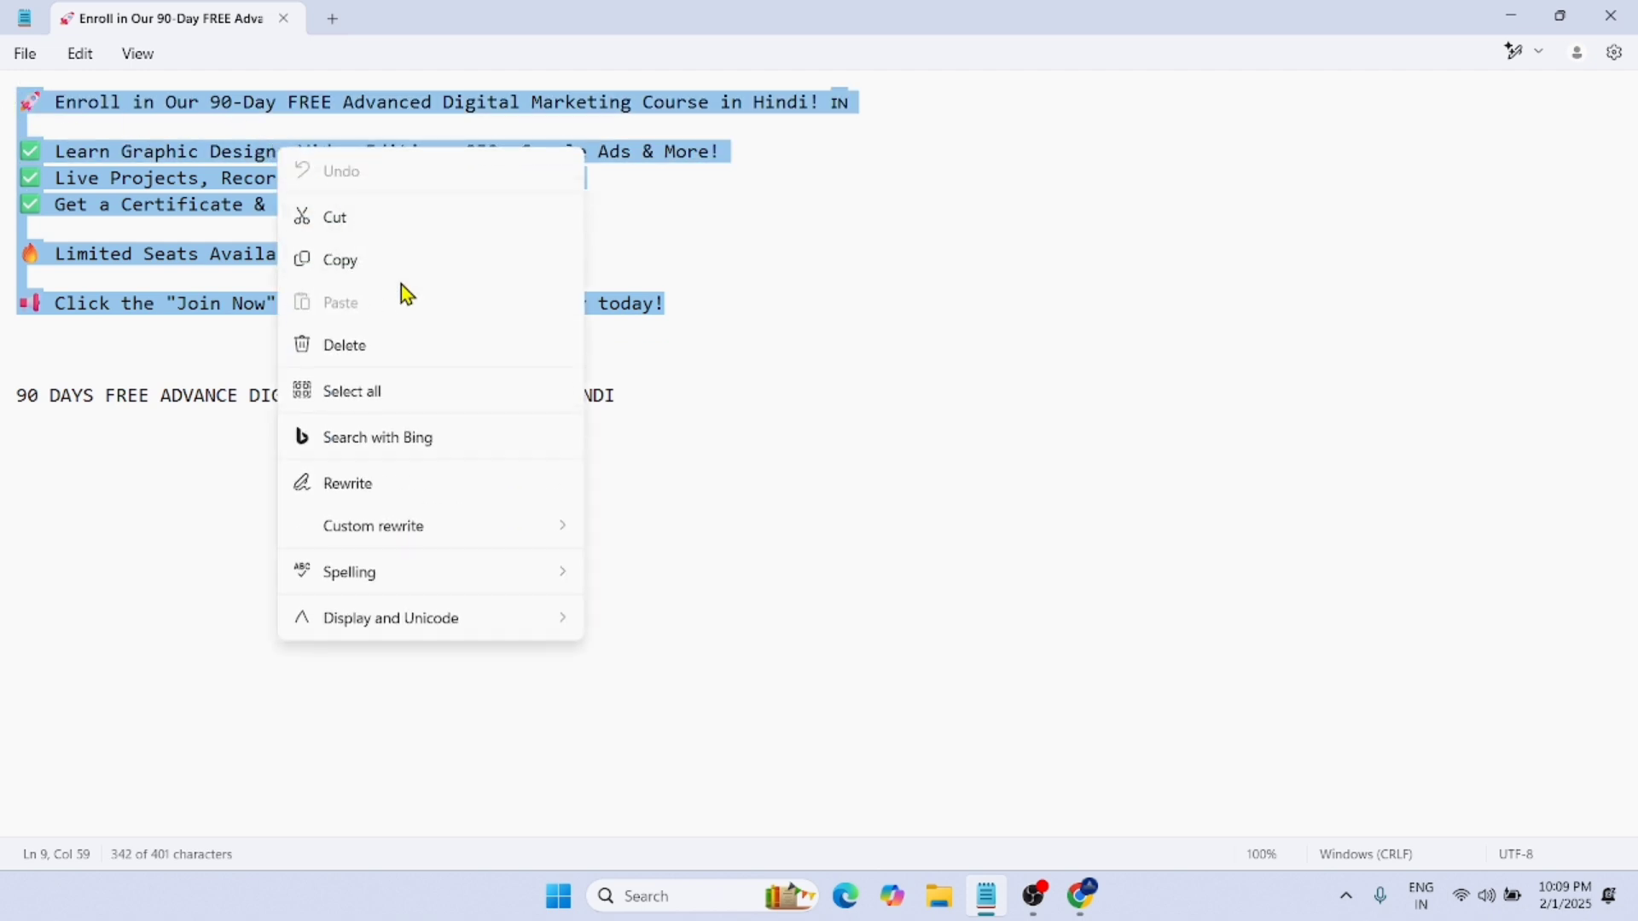
pyautogui.click(407, 260)
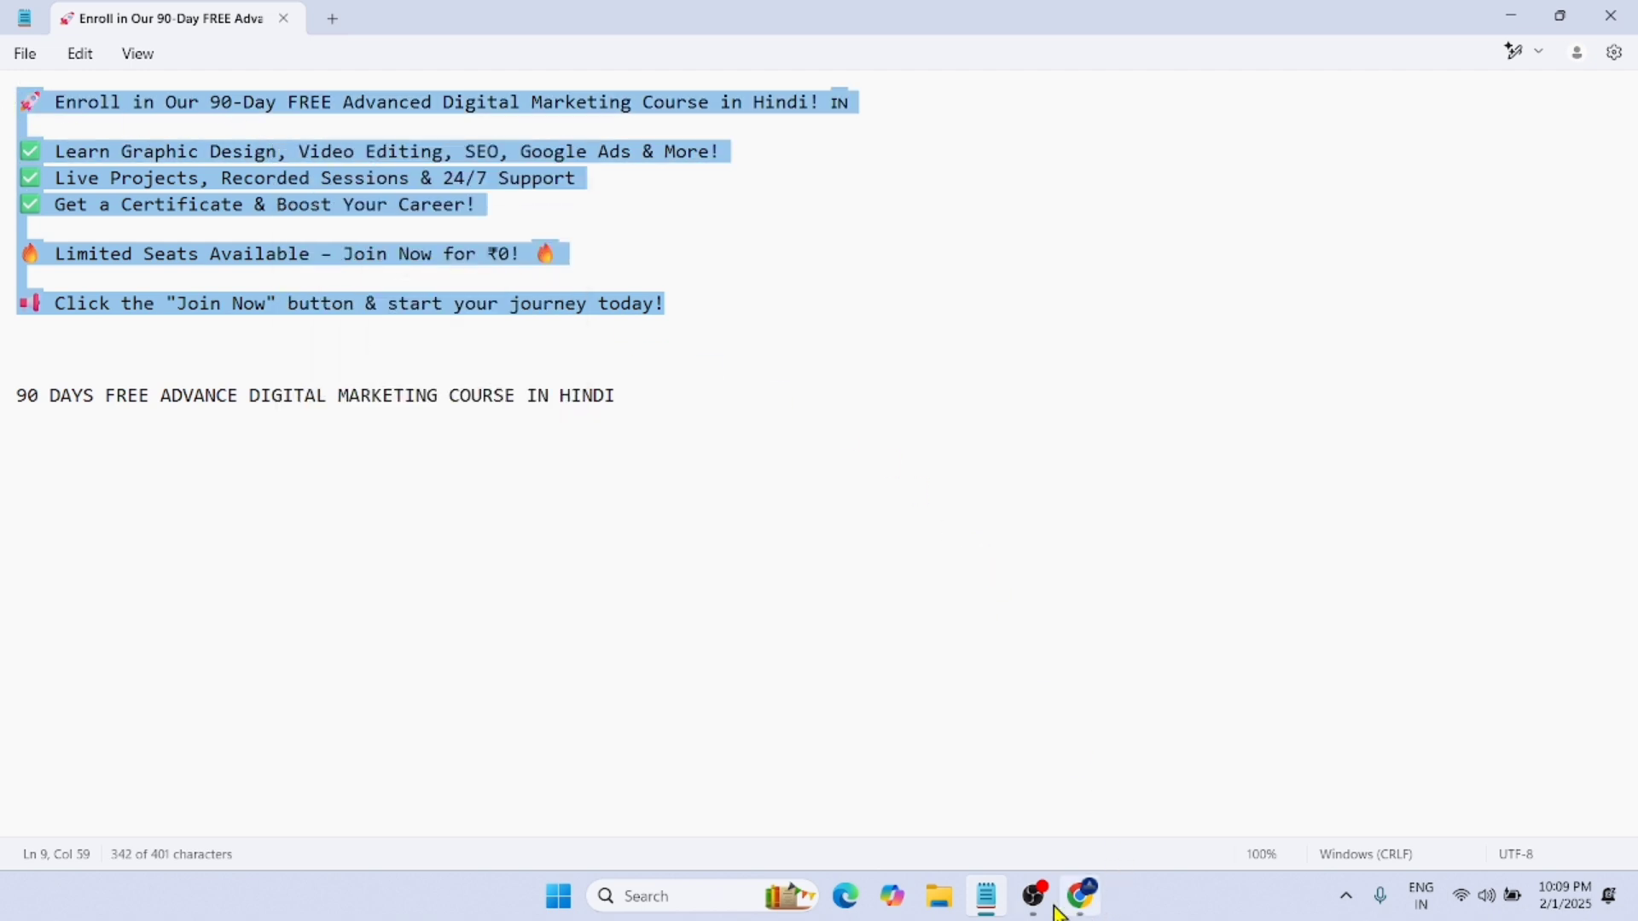
# Step: Switch back to Ads Manager and paste the copied course promotion text into the New Leads ad's primary text
pyautogui.click(1089, 911)
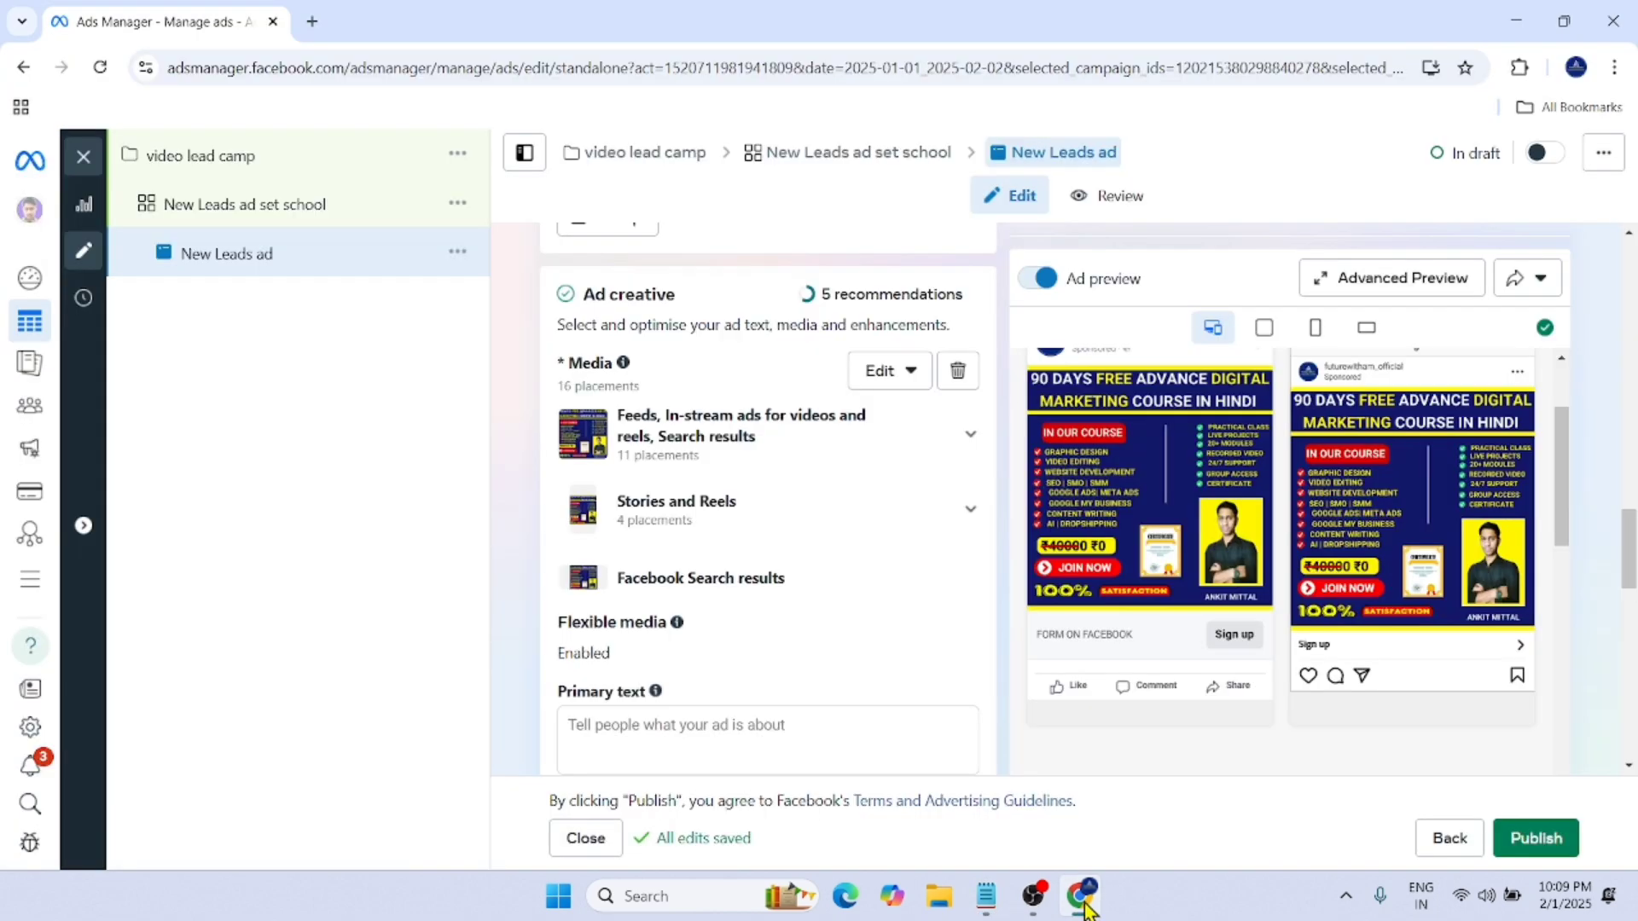
pyautogui.scroll(-5, 962, 373)
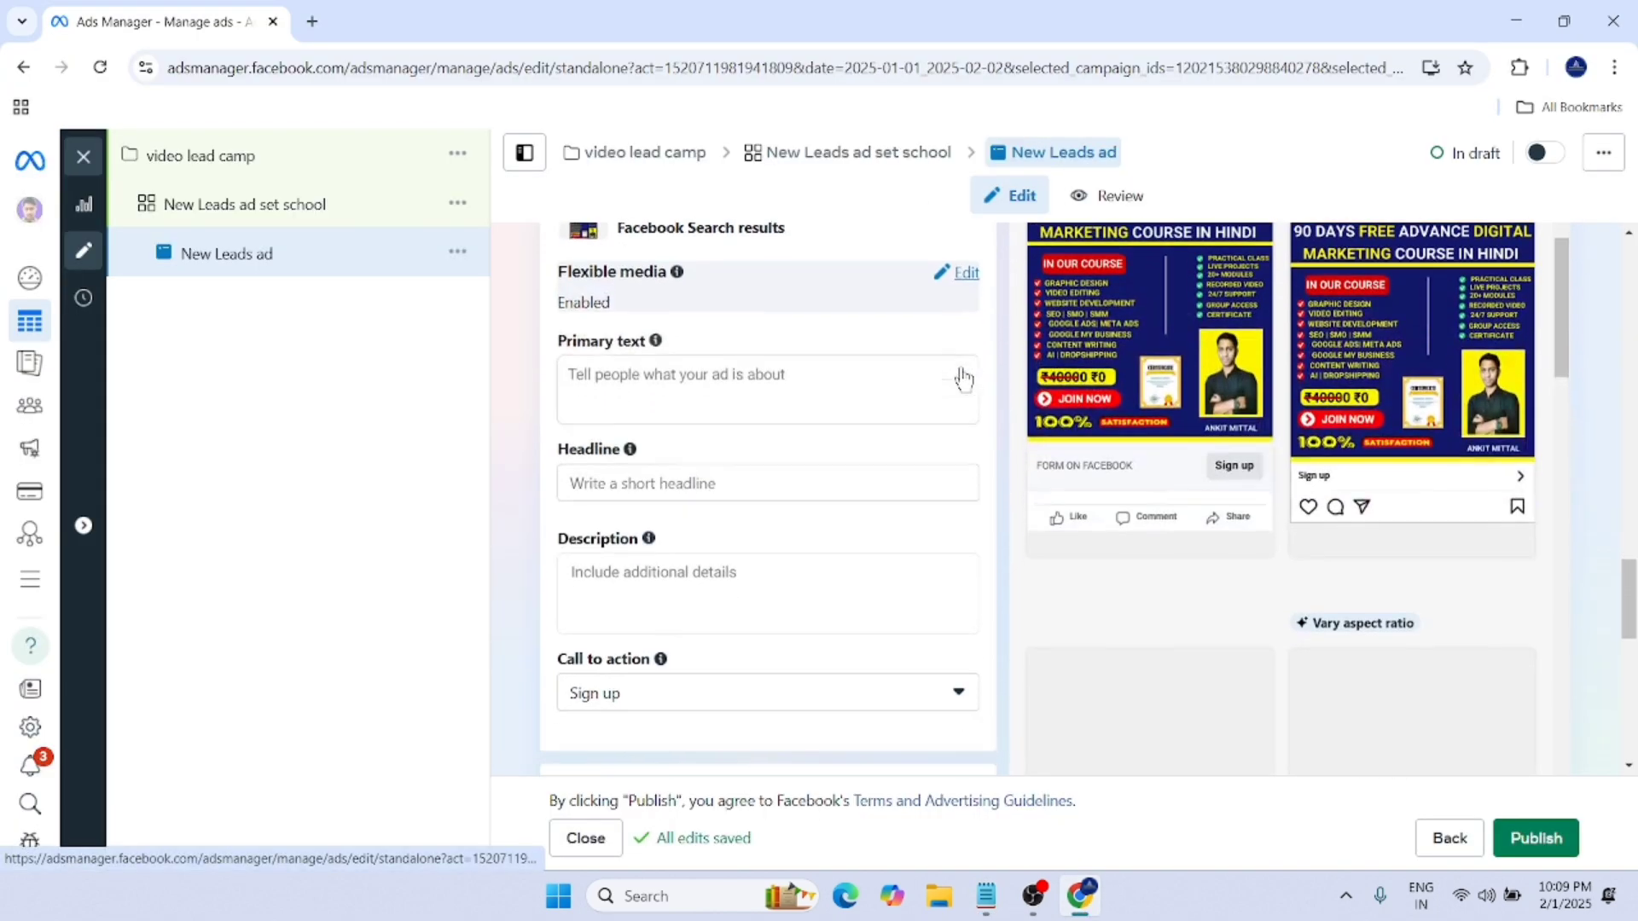
pyautogui.click(632, 345)
pyautogui.rightClick(632, 345)
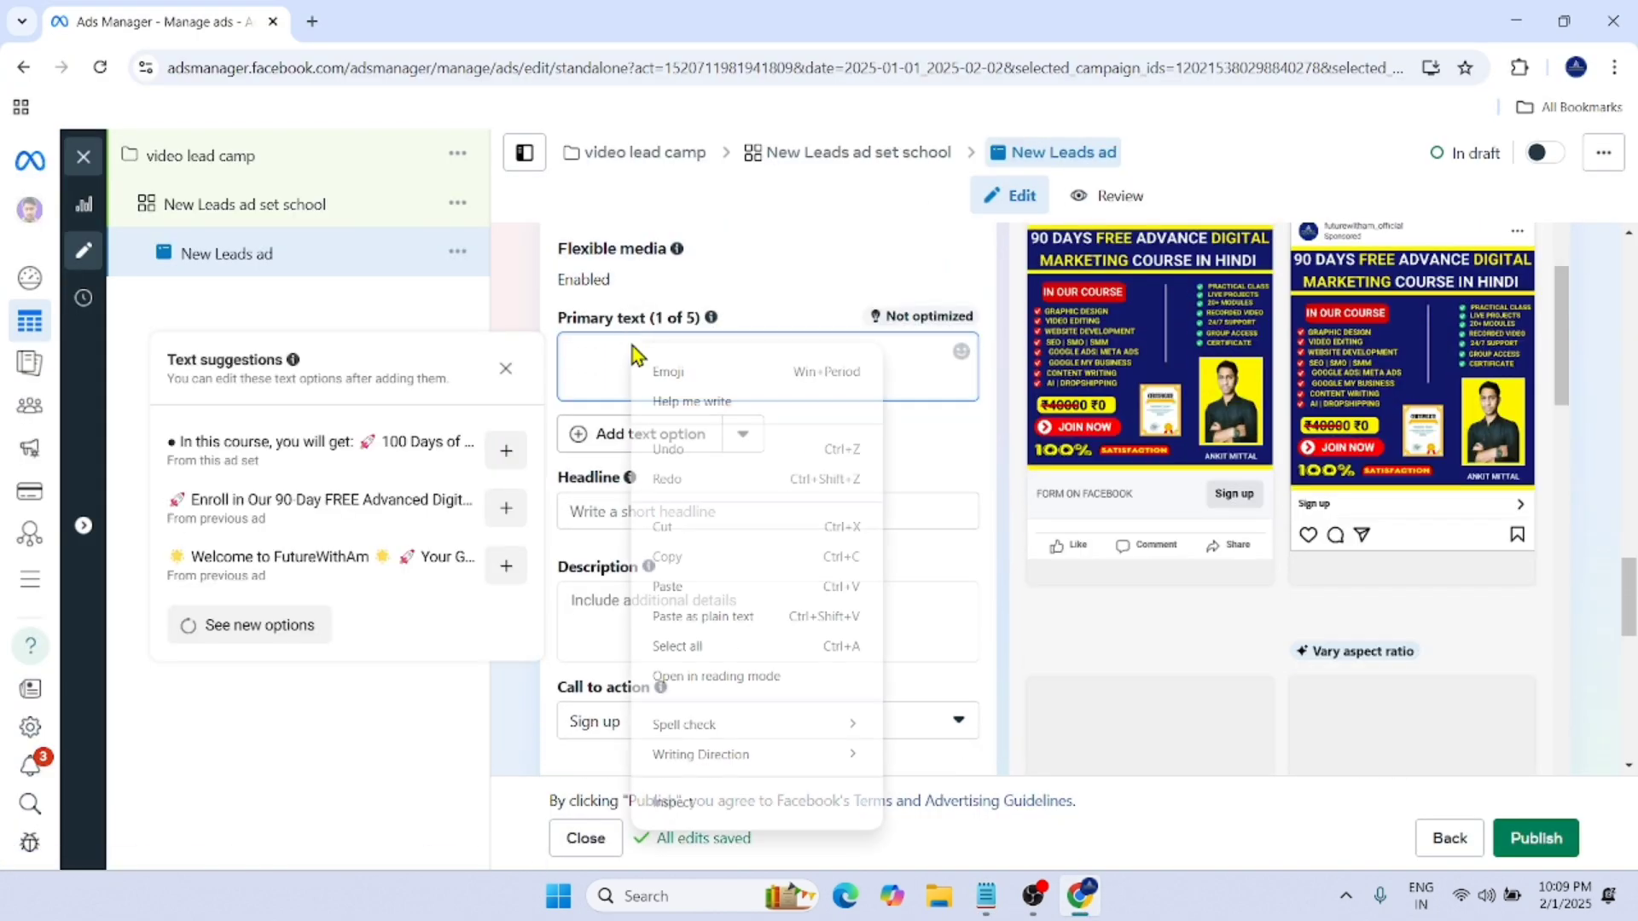
pyautogui.click(774, 590)
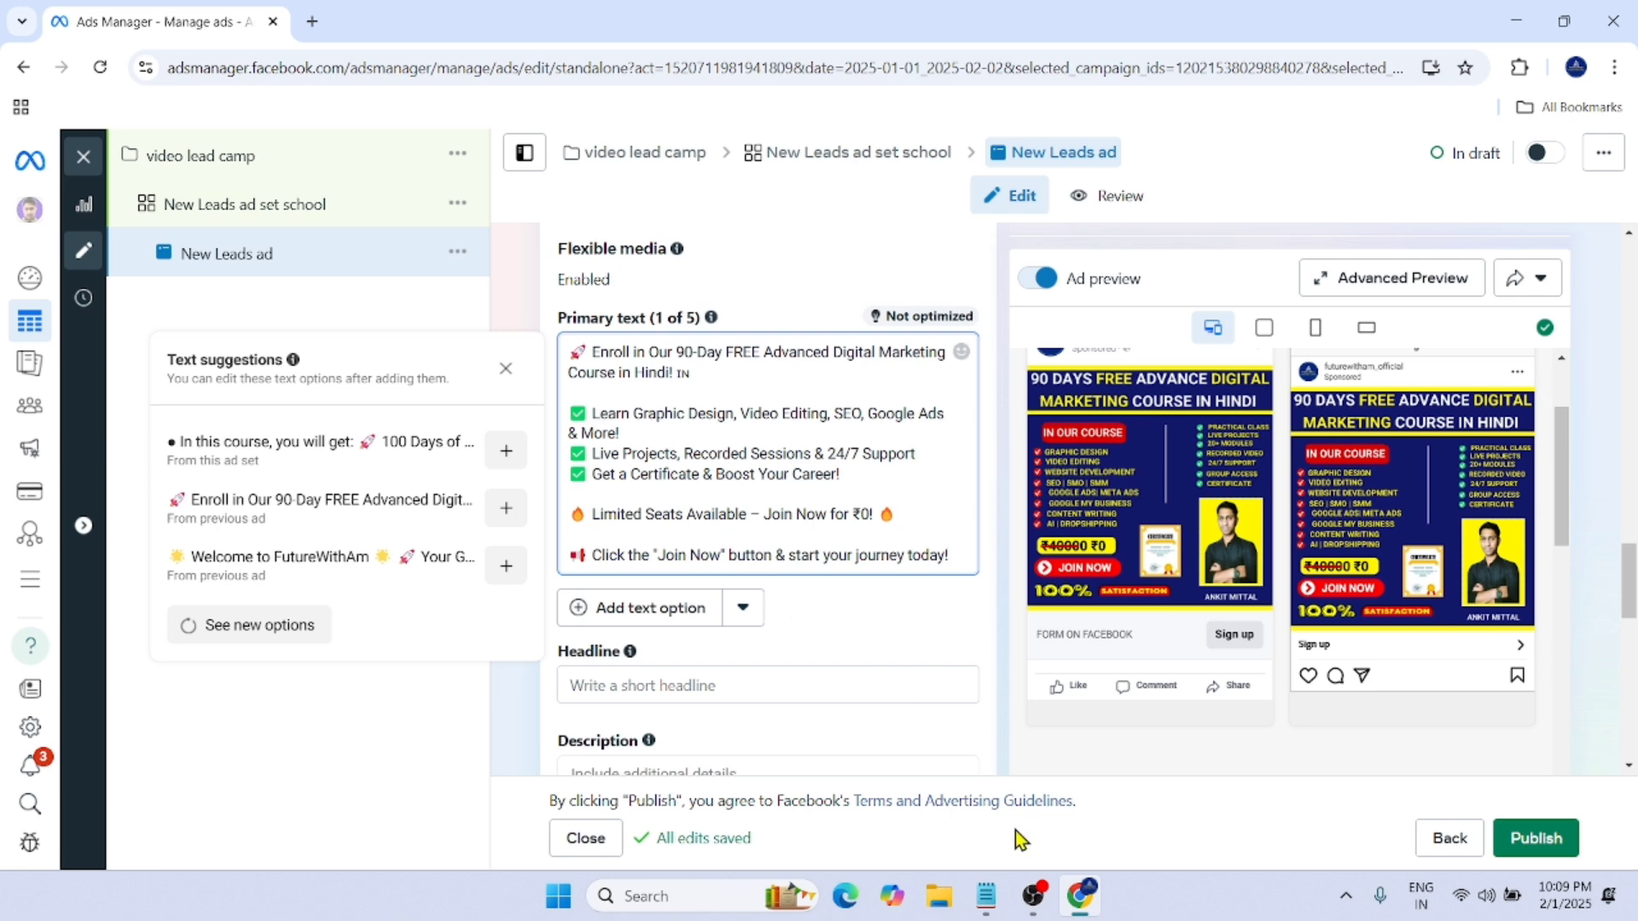
# Step: Switch to Notepad and copy the line "90 DAYS FREE ADVANCE DIGITAL MARKETING COURSE IN HINDI"
pyautogui.click(993, 895)
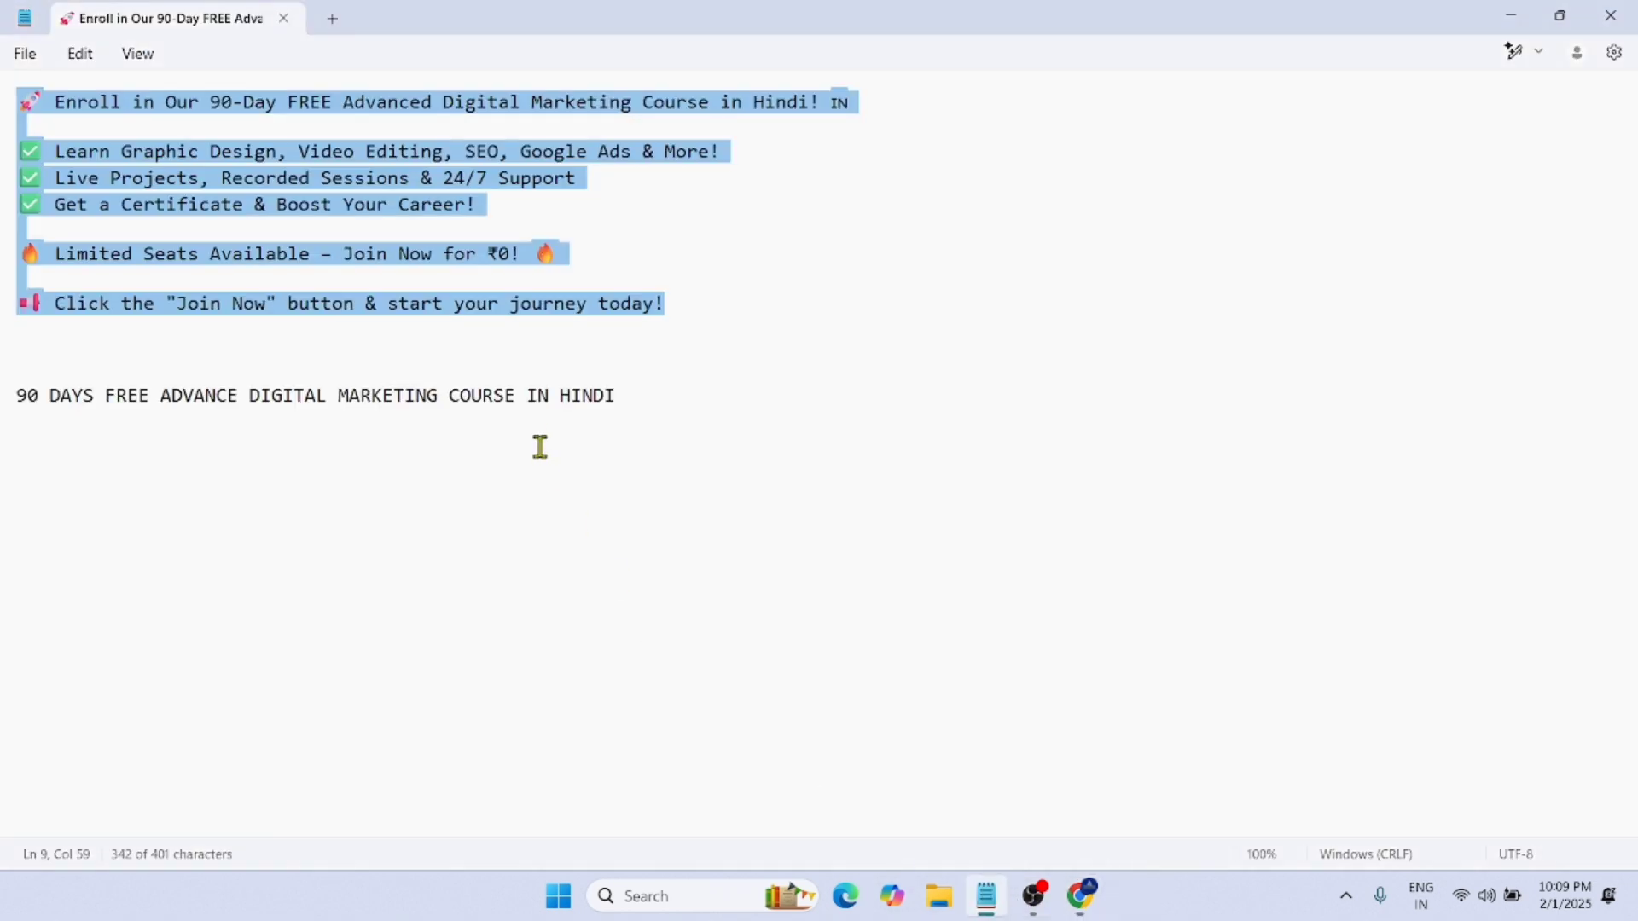
pyautogui.tripleClick(543, 403)
pyautogui.rightClick(543, 403)
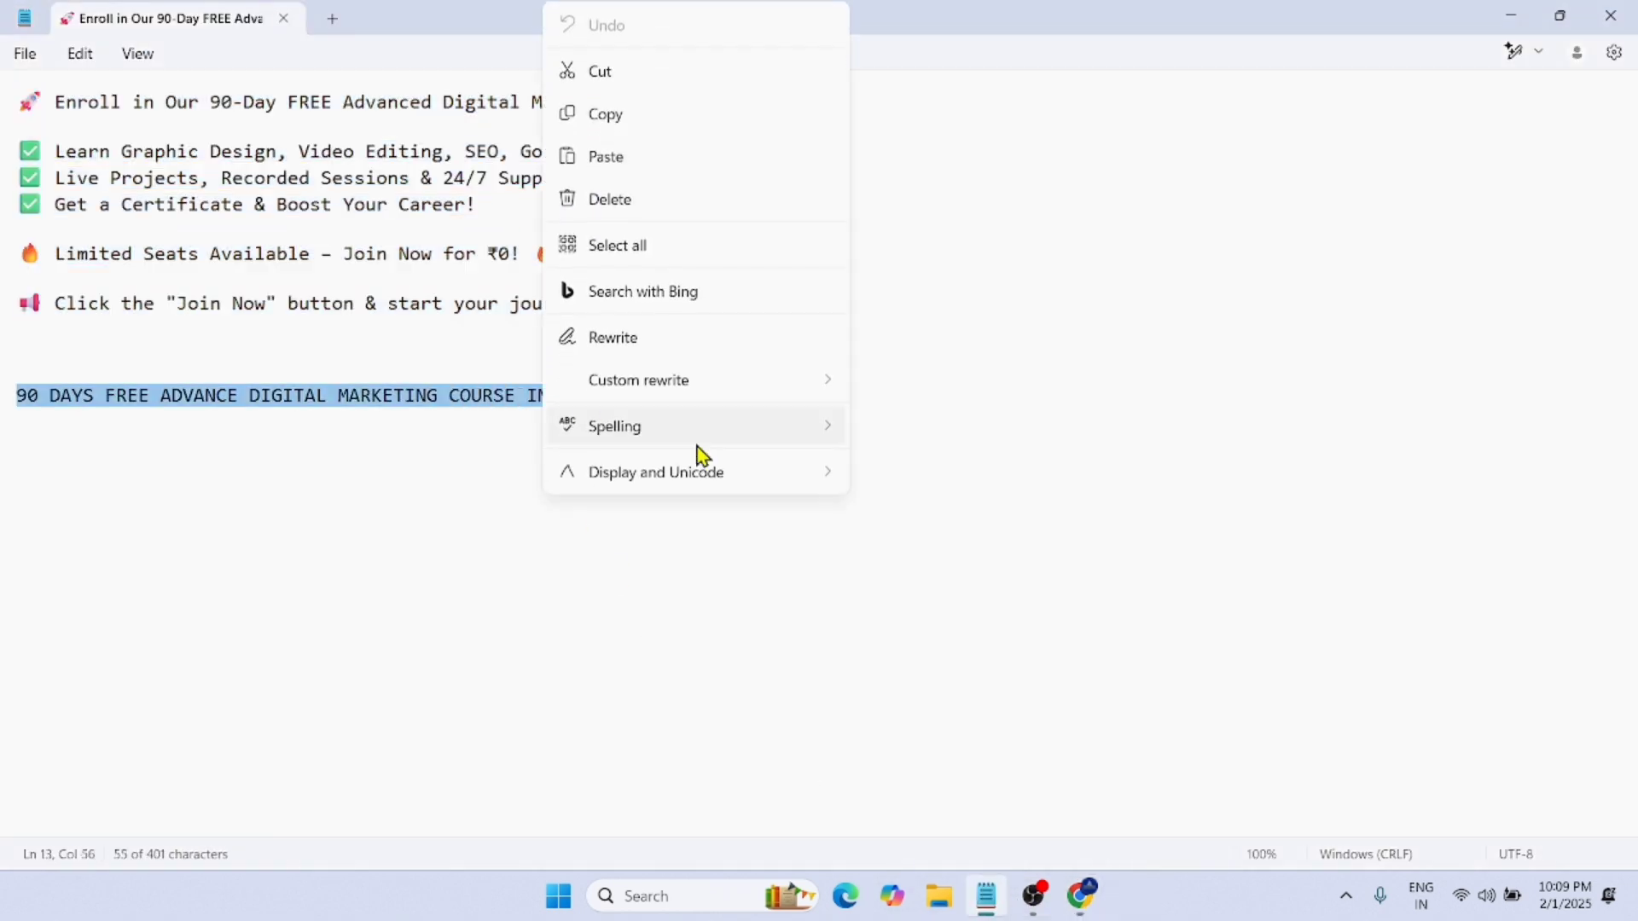
pyautogui.click(711, 122)
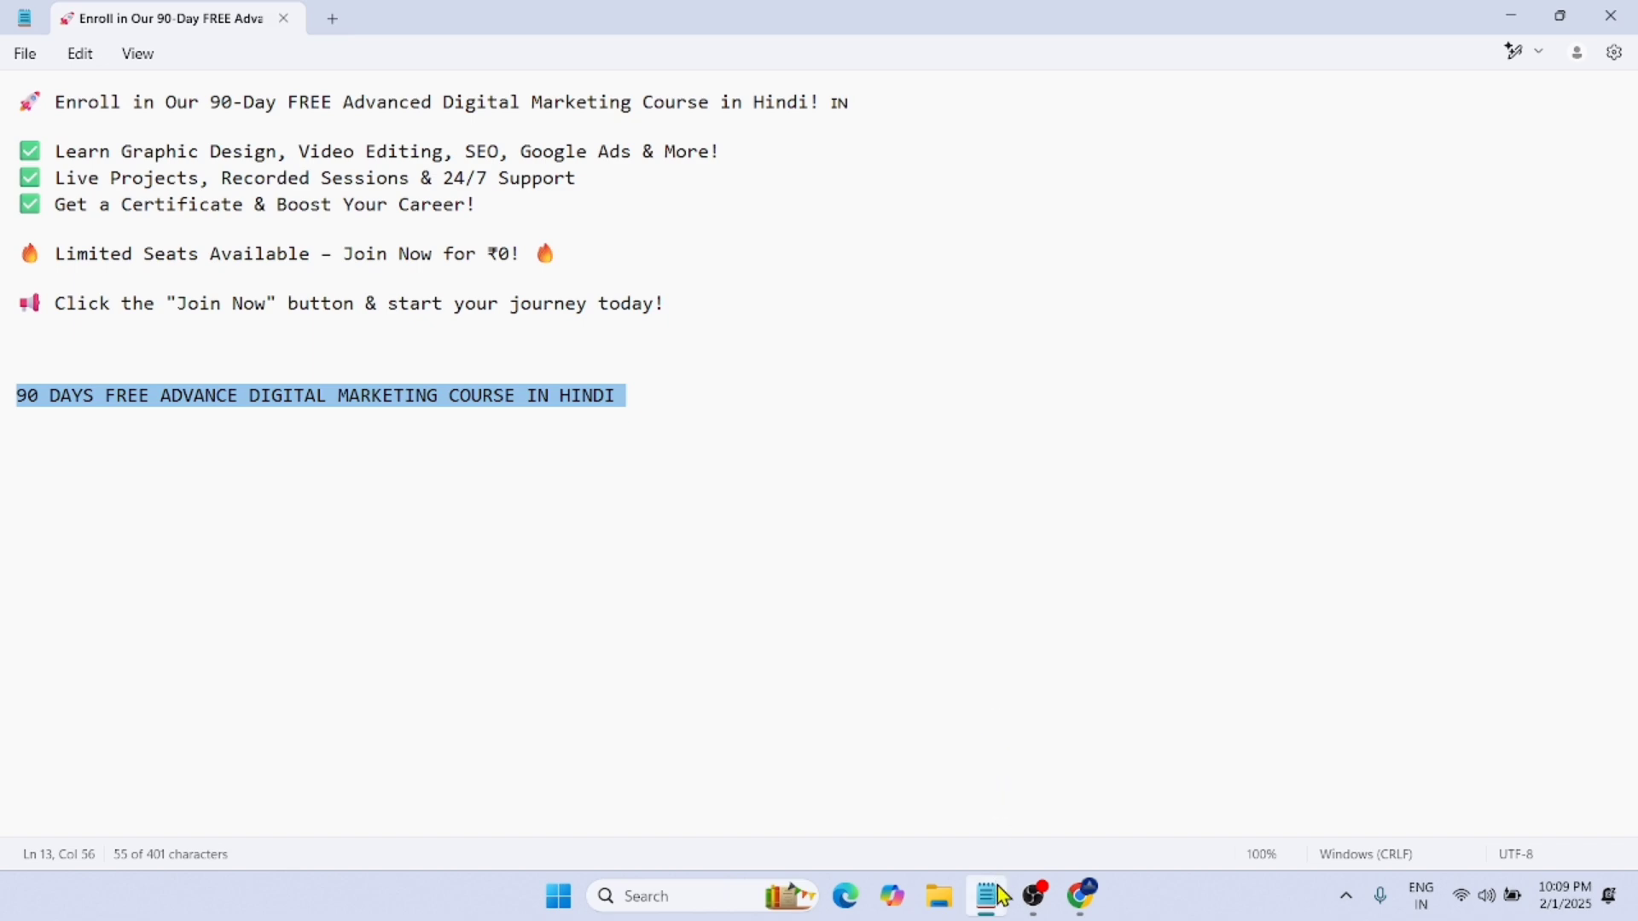
# Step: Return to Ads Manager and paste "90 DAYS FREE ADVANCE DIGITAL MARKETING COURSE IN HINDI" as the ad's headline
pyautogui.click(1066, 906)
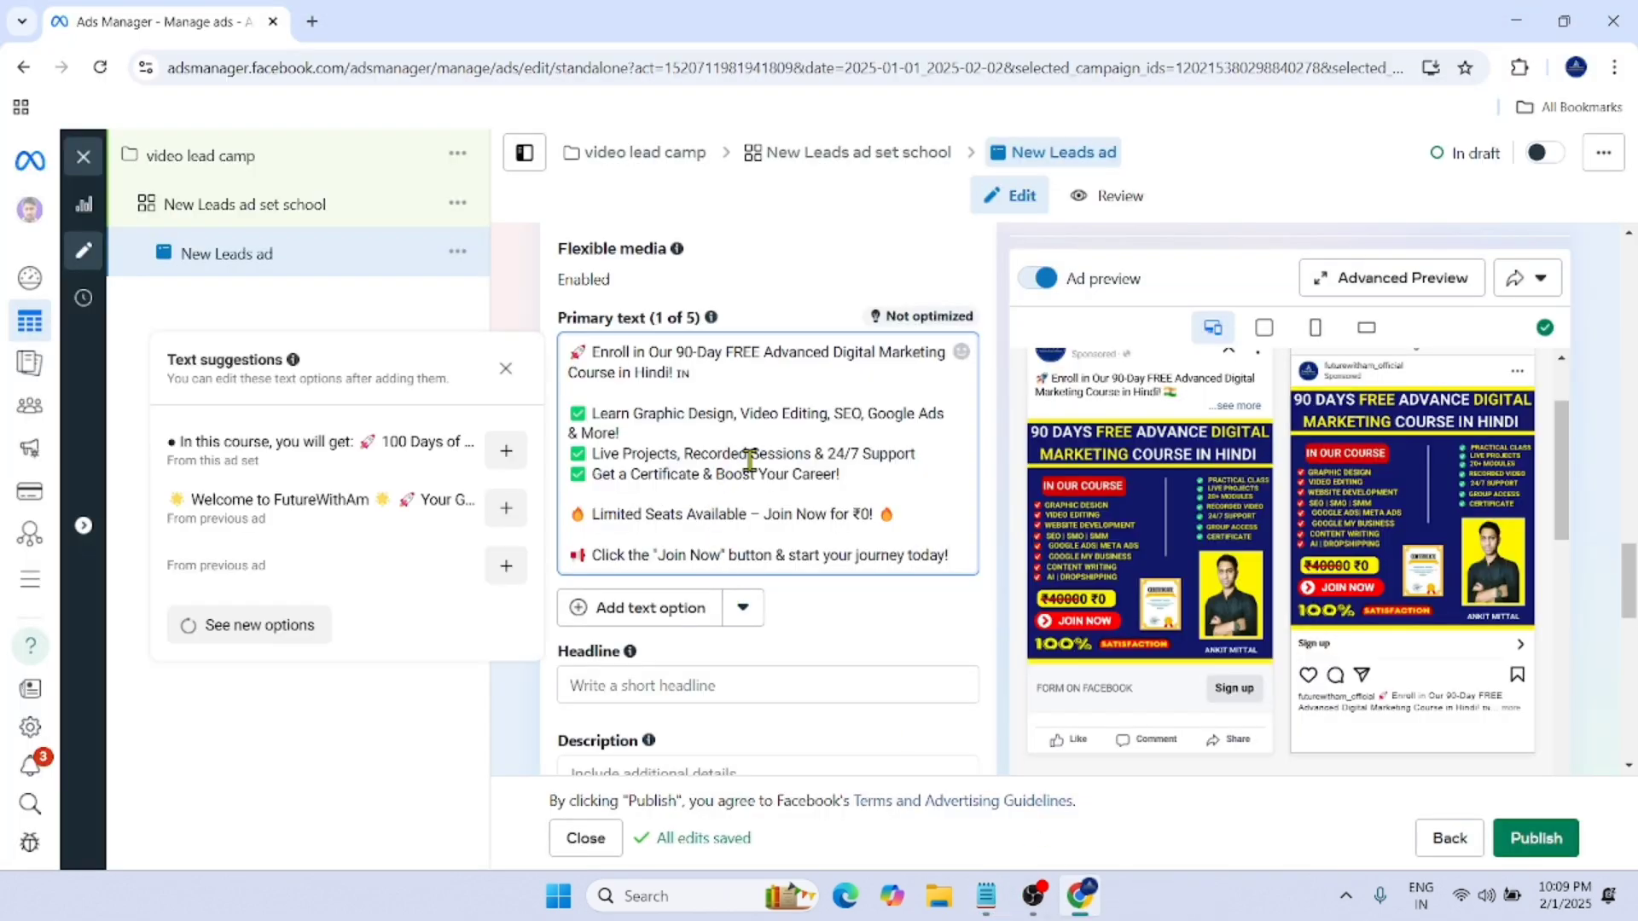
pyautogui.scroll(-3, 686, 467)
pyautogui.click(665, 416)
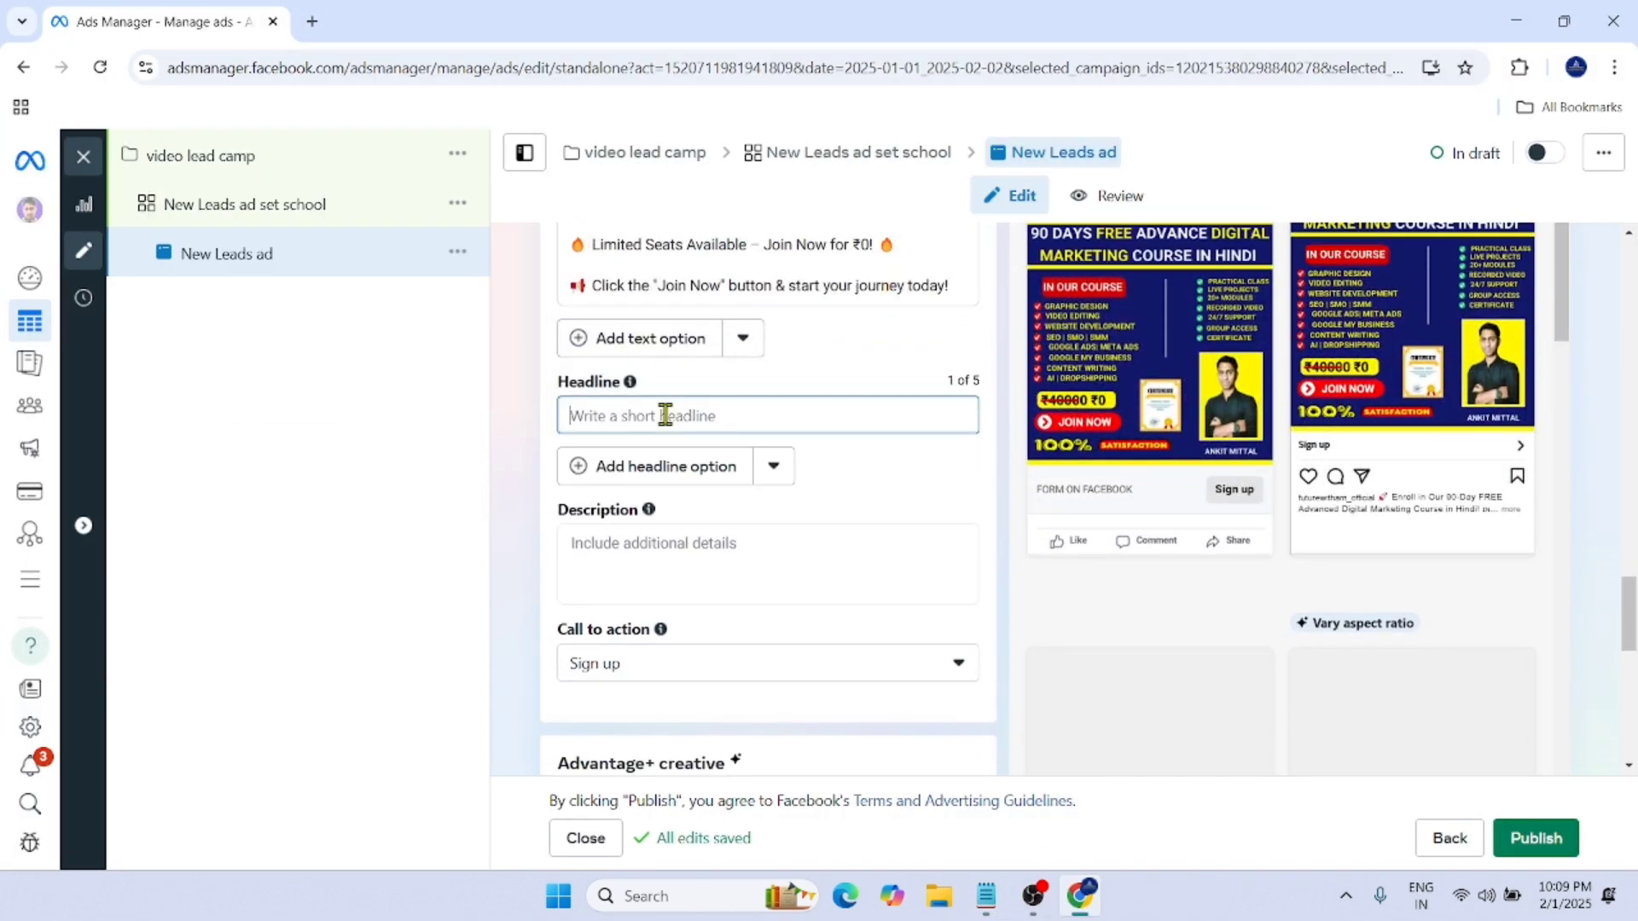
pyautogui.rightClick(667, 418)
pyautogui.click(797, 629)
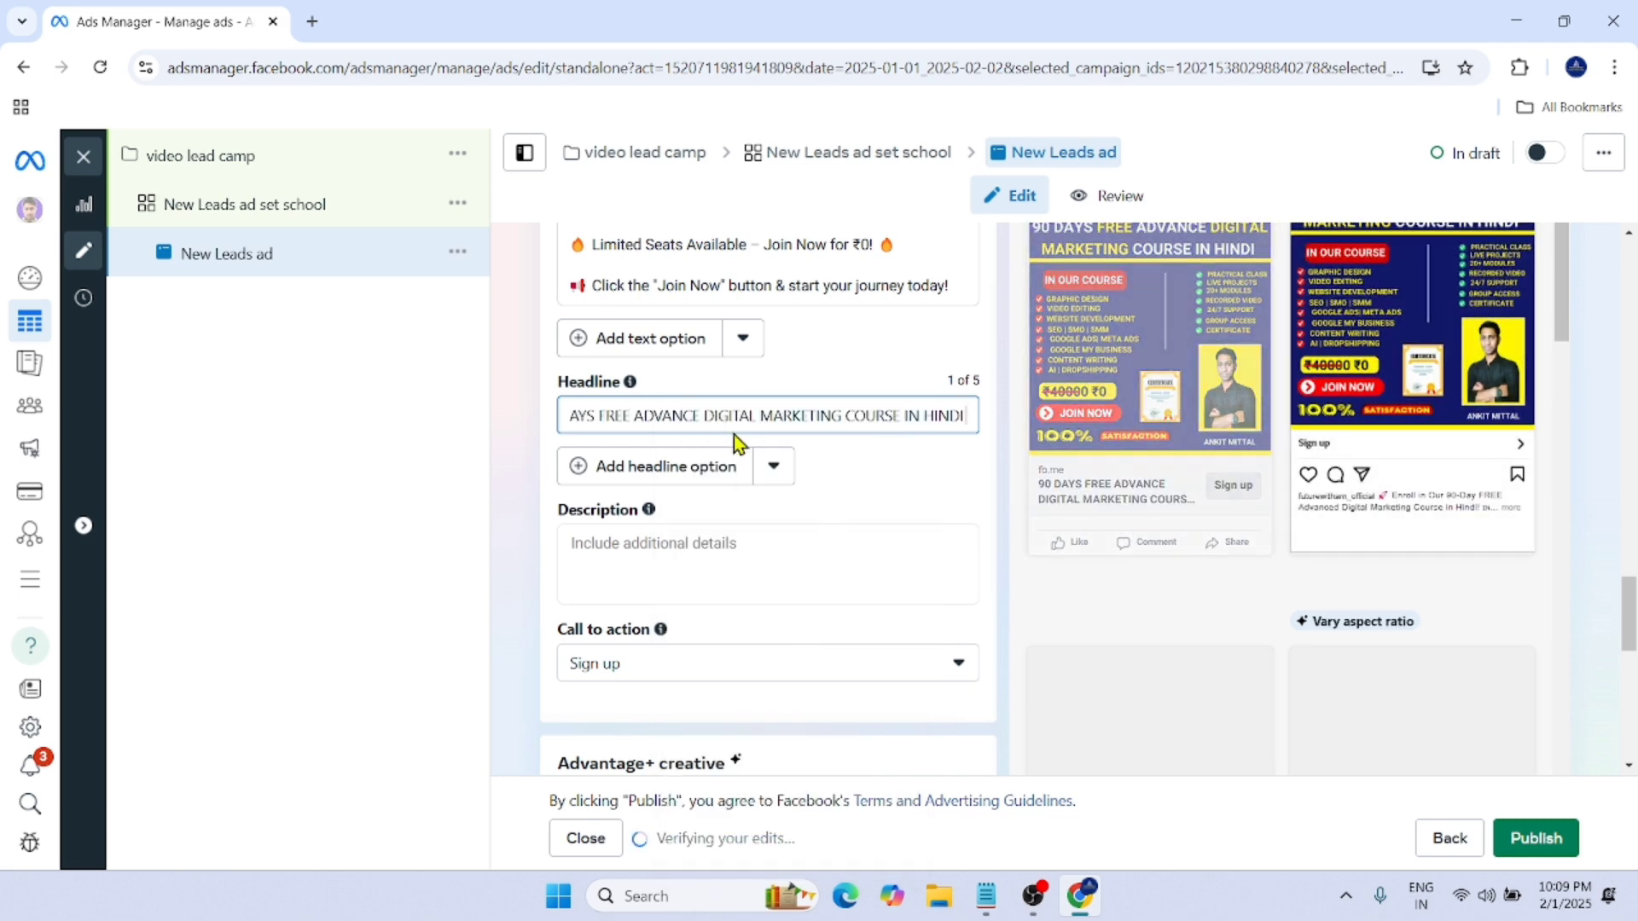
# Step: Set the ad's call to action to Learn more, leaving the description empty
pyautogui.scroll(-1, 810, 486)
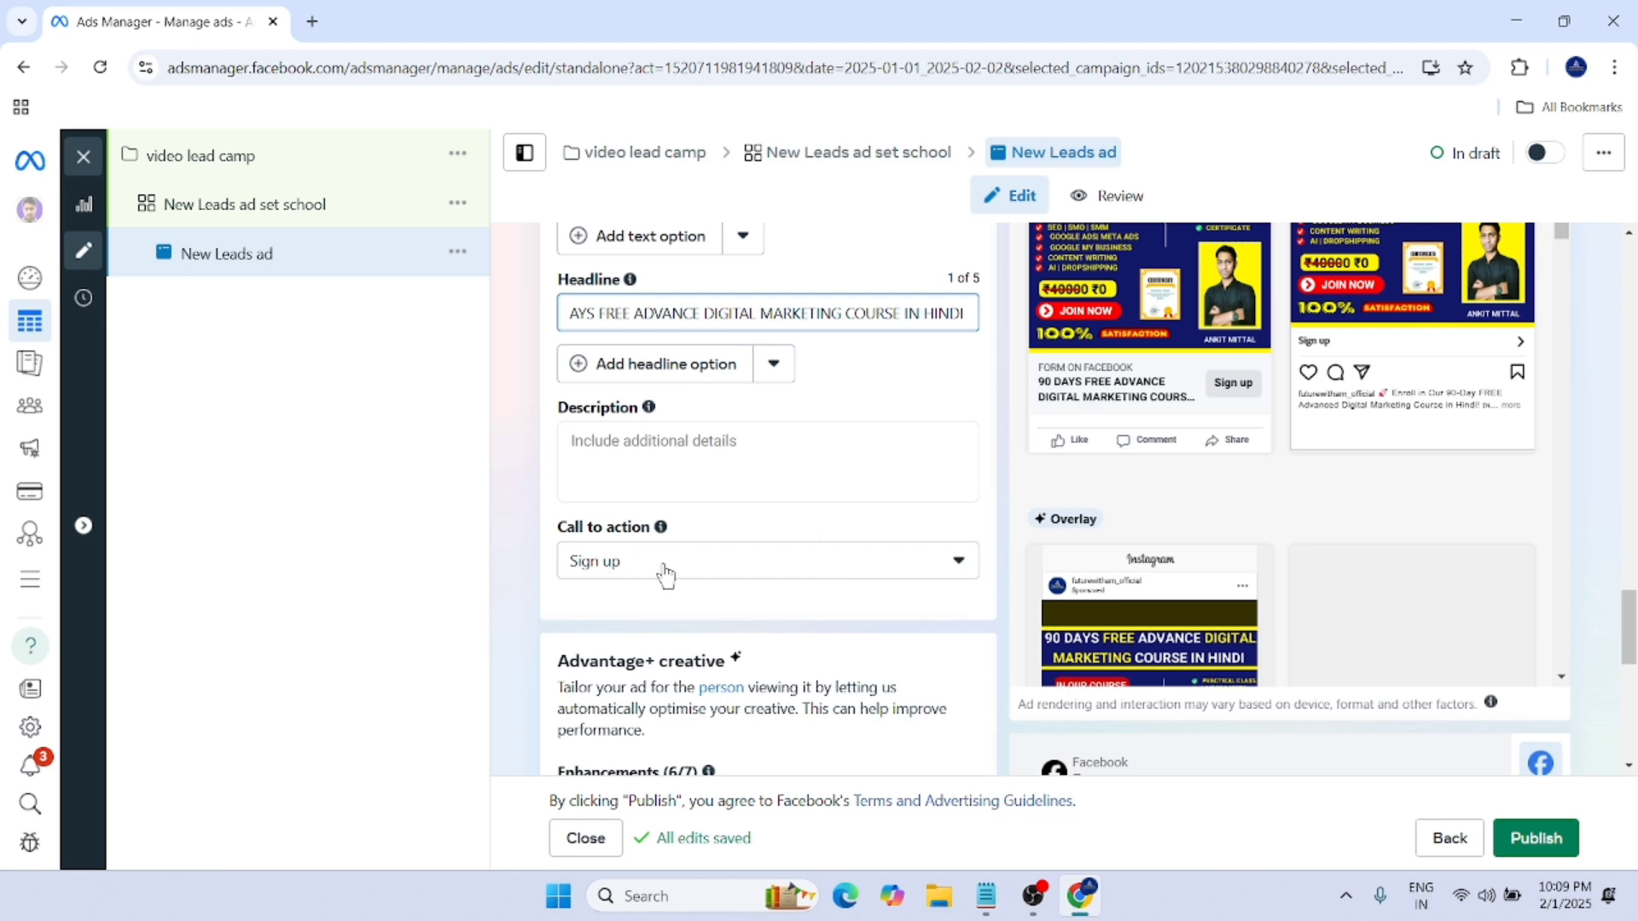
pyautogui.scroll(-1, 772, 577)
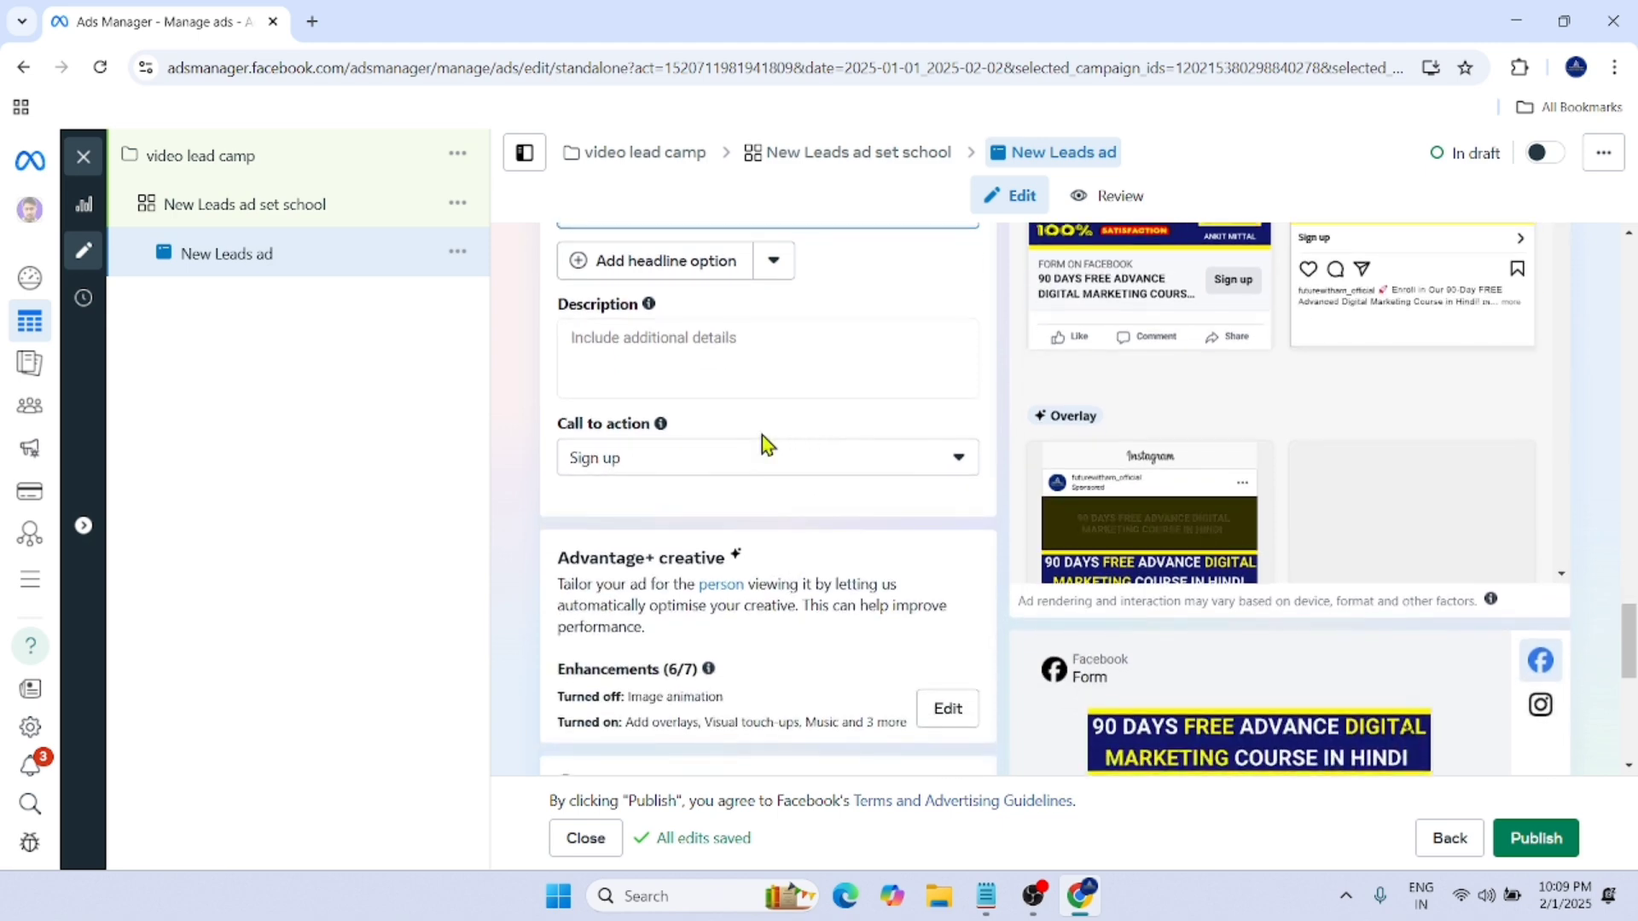
pyautogui.click(808, 467)
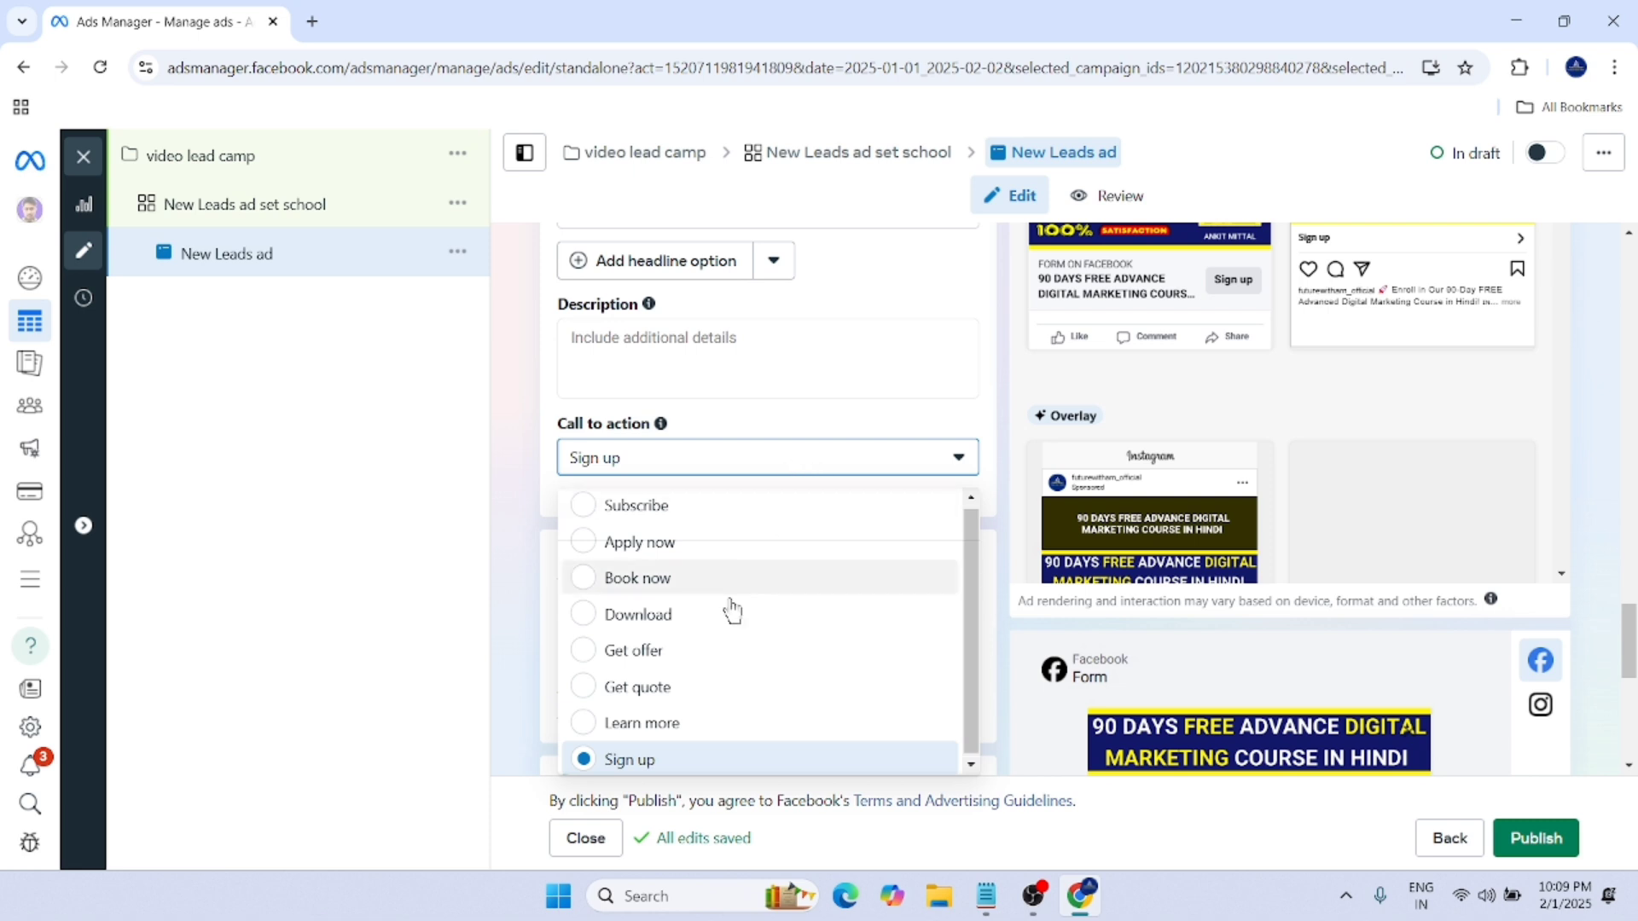
pyautogui.click(713, 725)
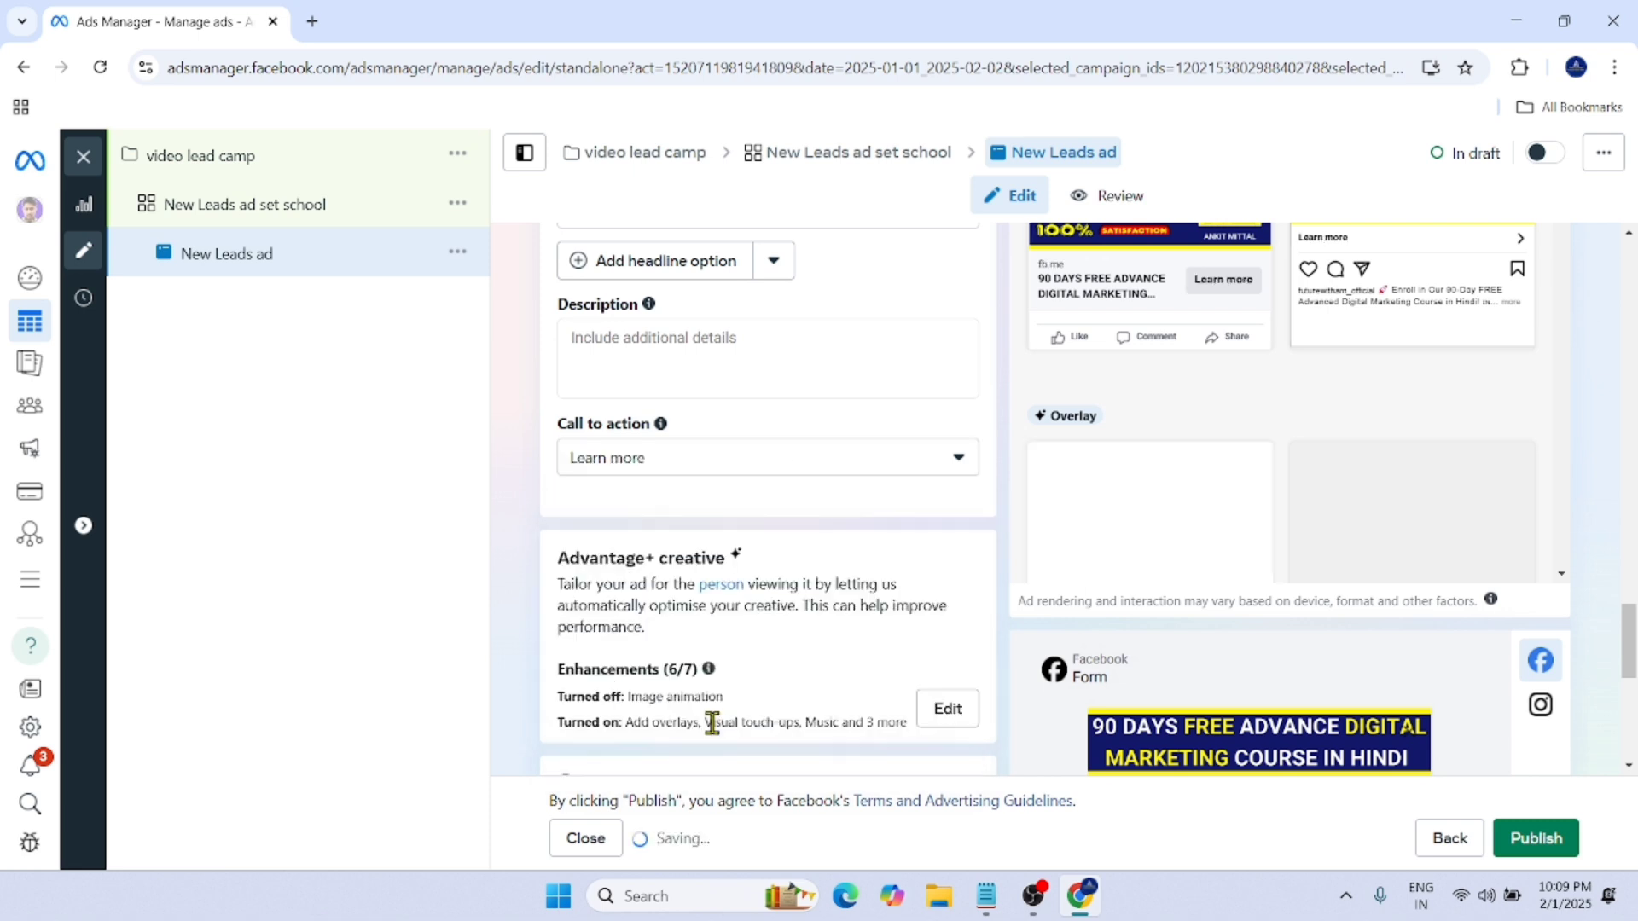
pyautogui.click(834, 476)
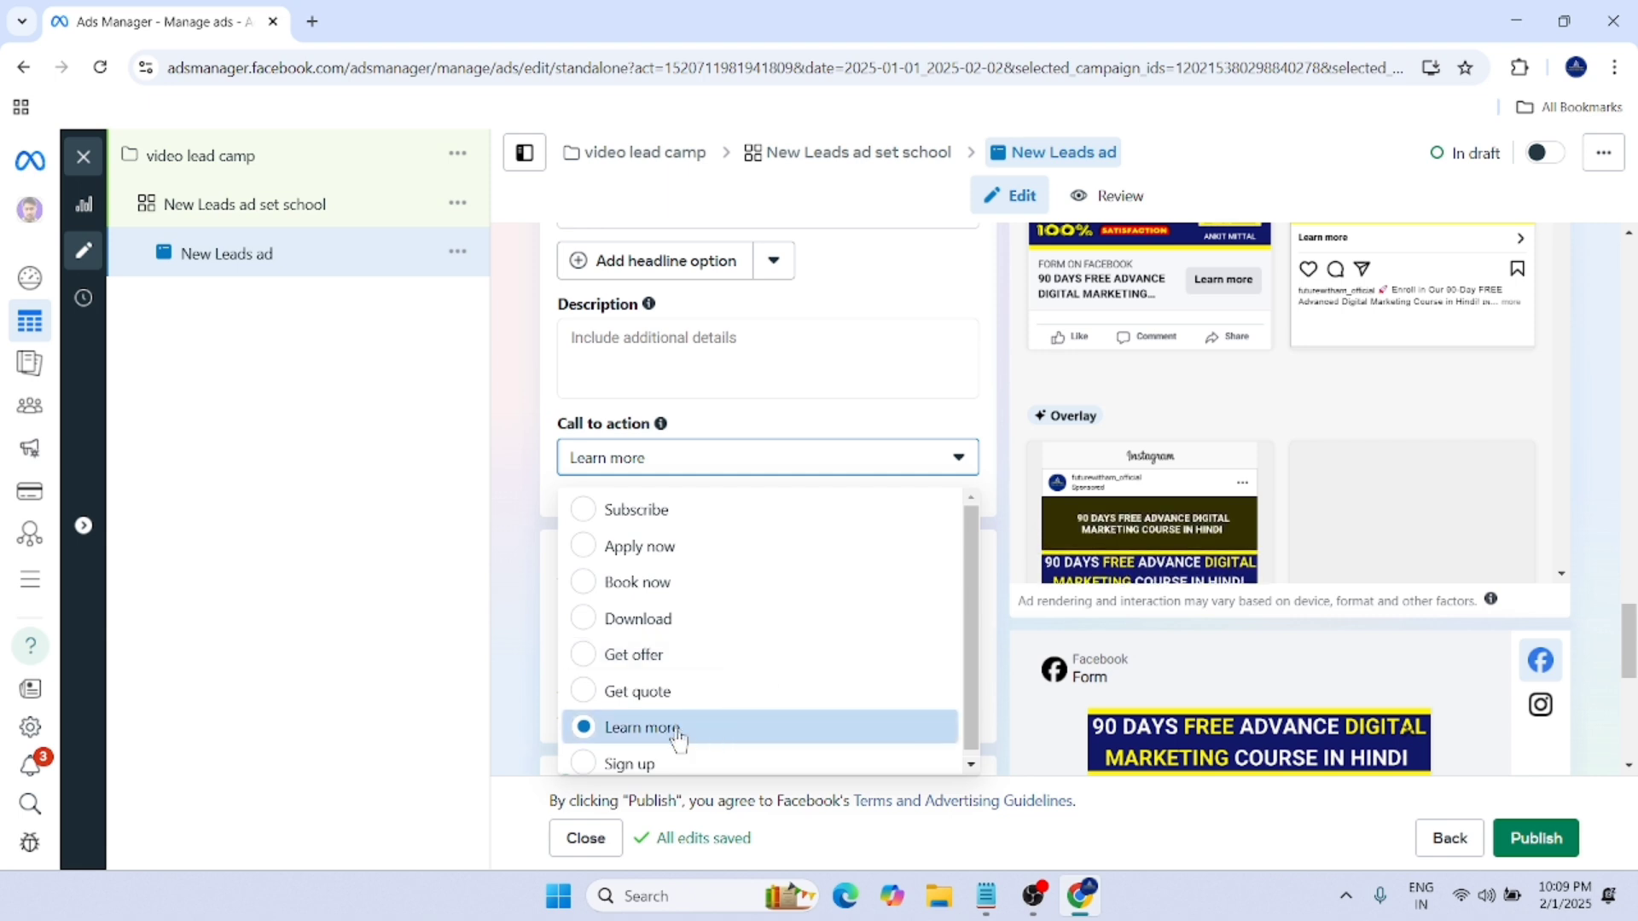
pyautogui.click(463, 573)
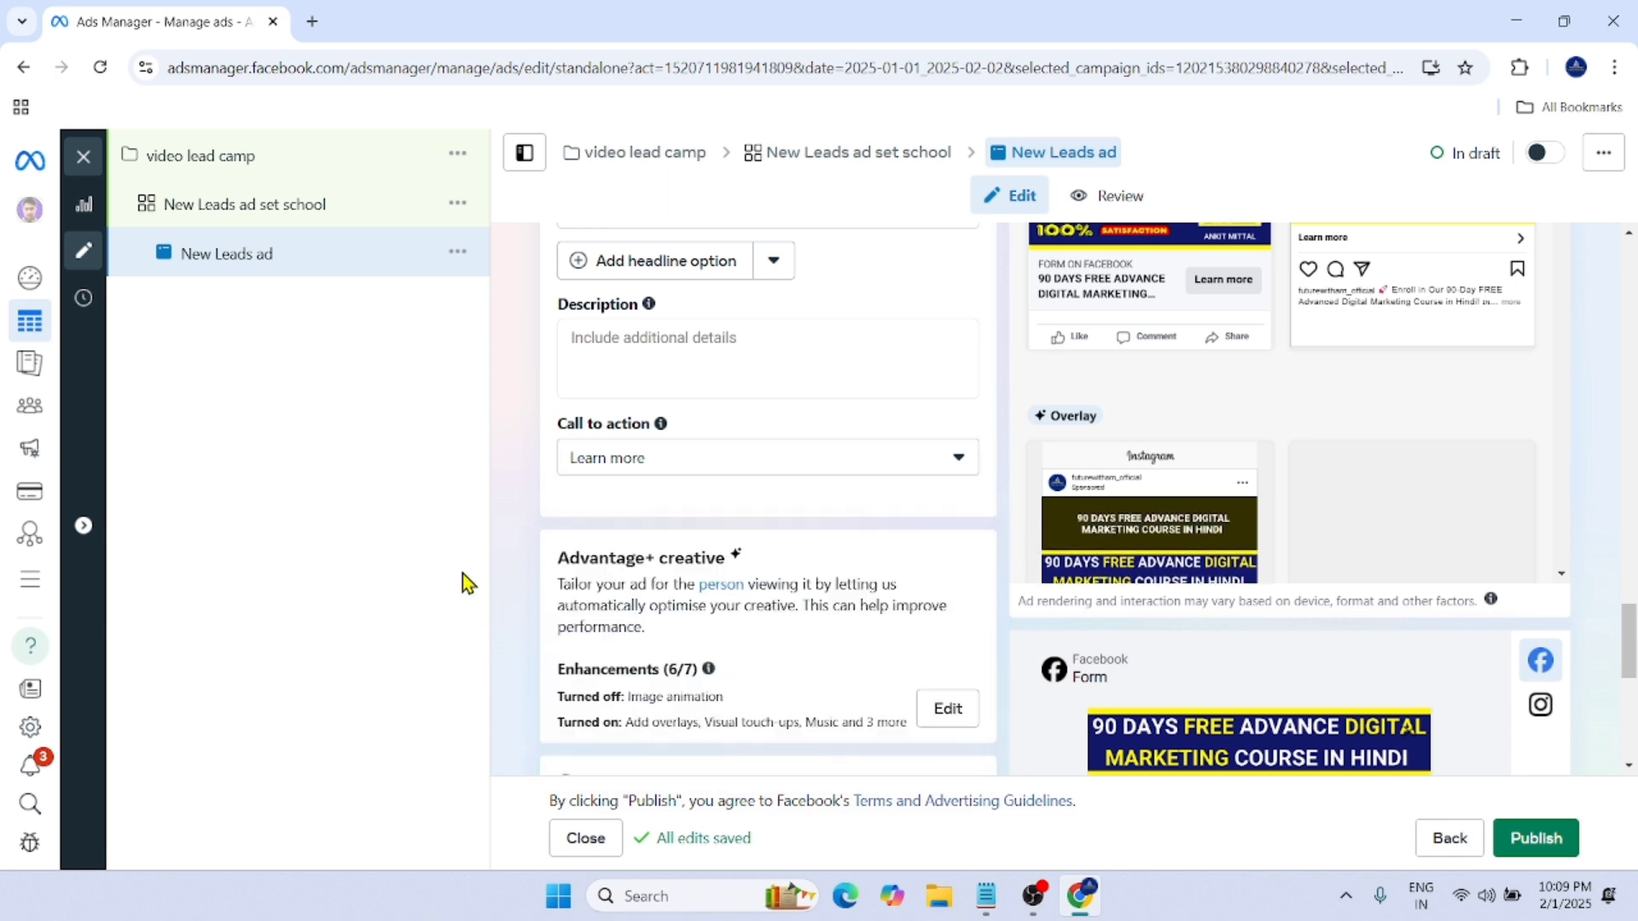
# Step: Review the tracking options, Advantage+ creative summary and completed ad text alongside the ad preview
pyautogui.scroll(-10, 896, 553)
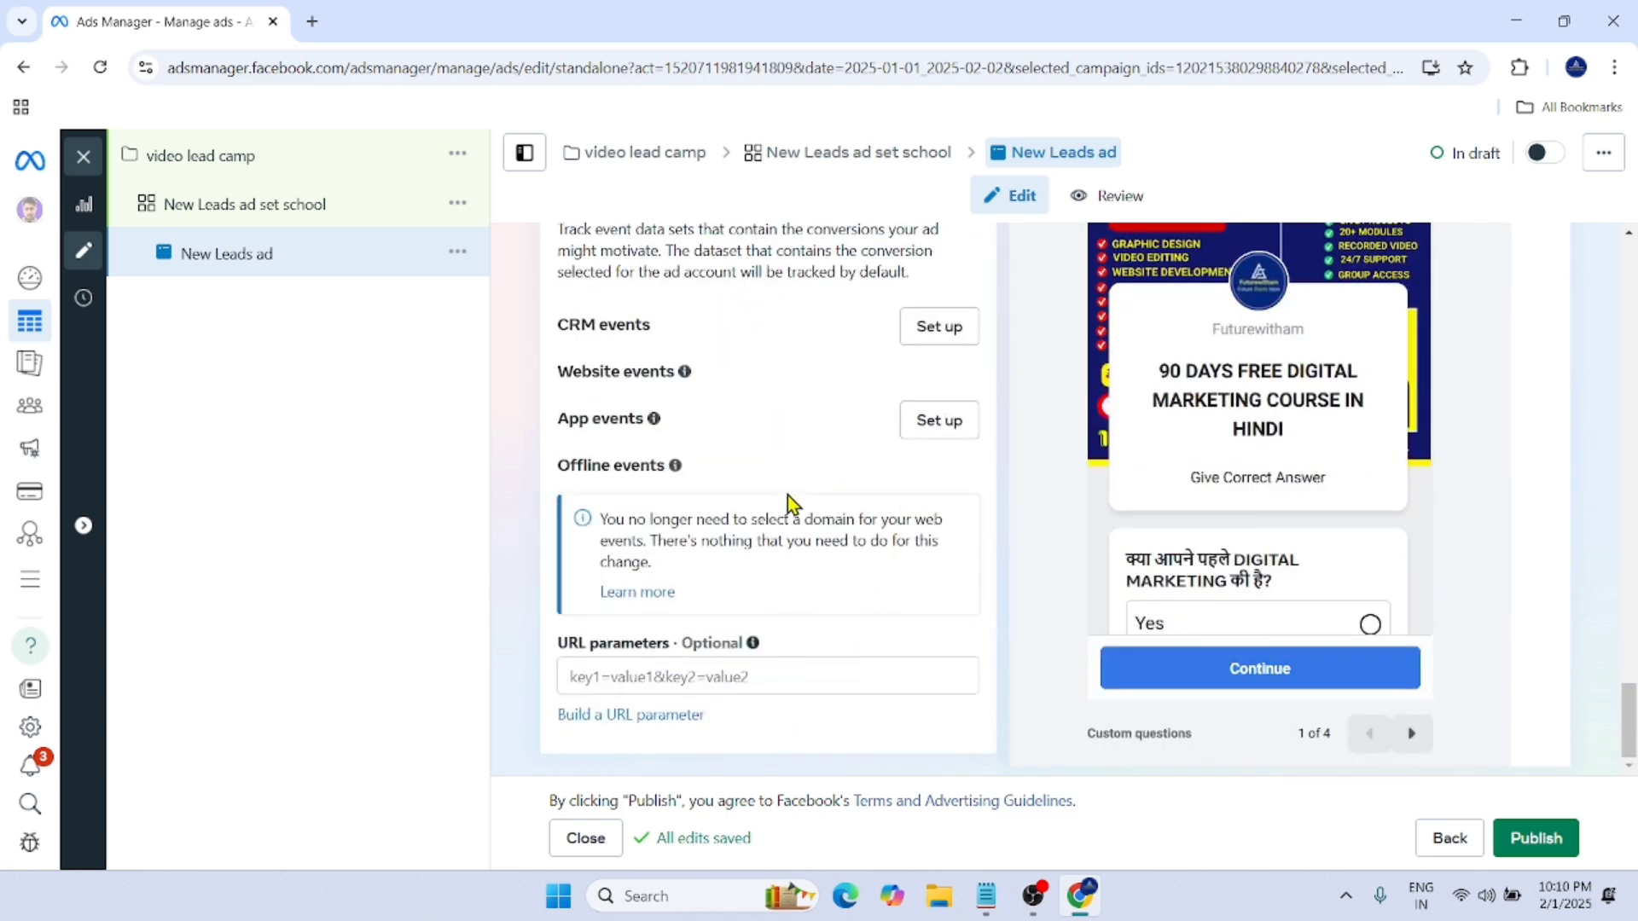
pyautogui.scroll(5, 787, 495)
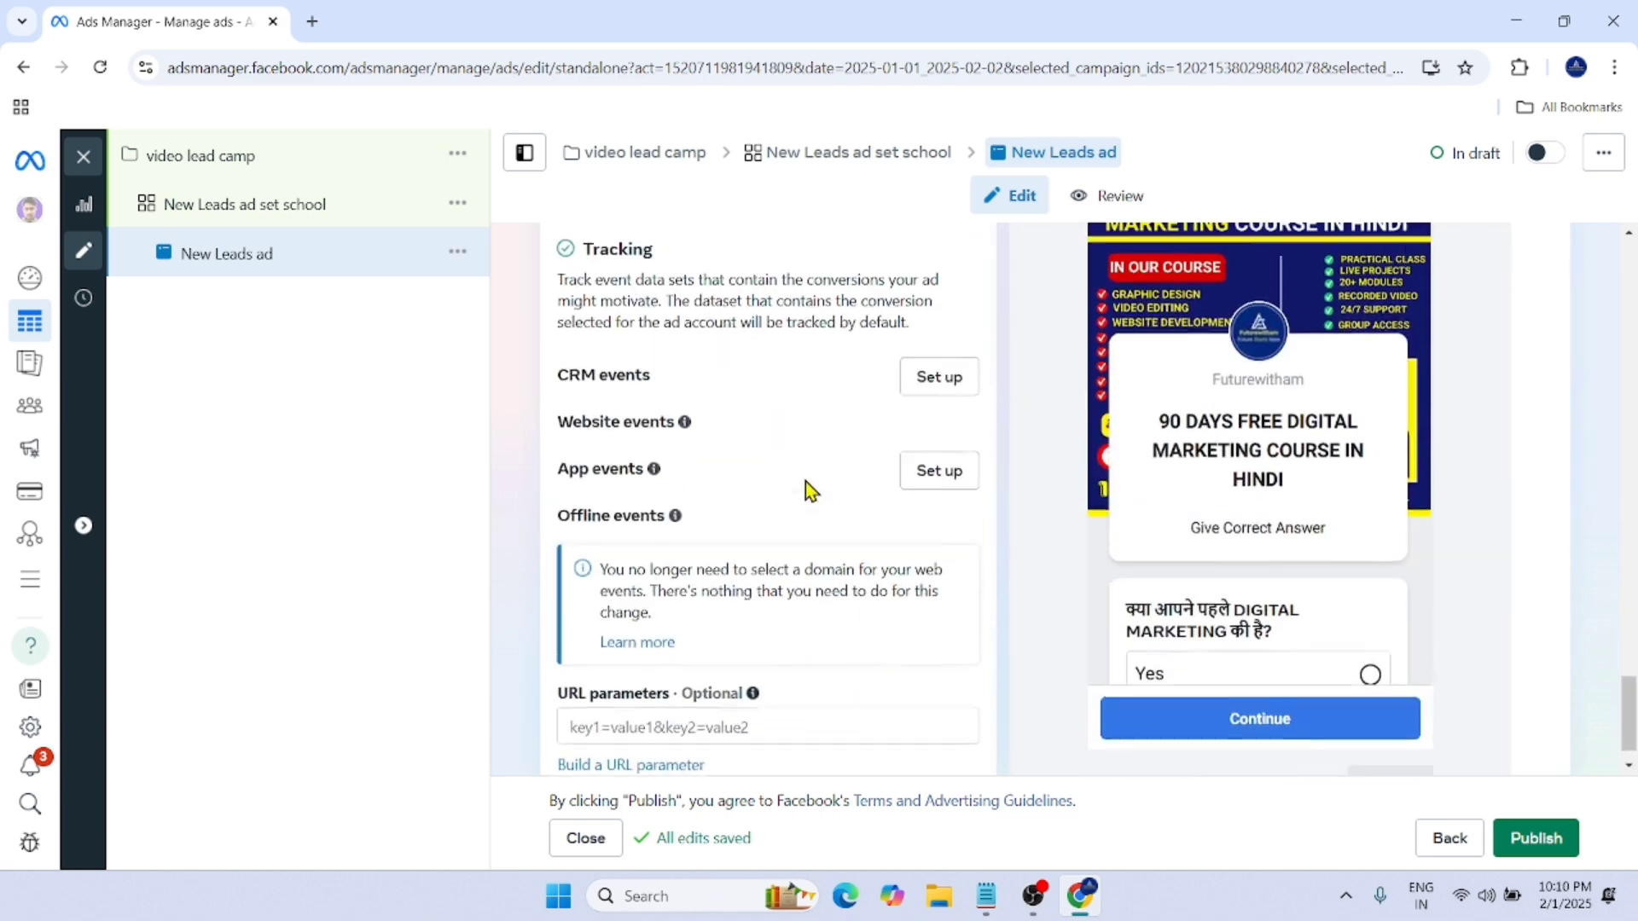
pyautogui.scroll(2, 811, 474)
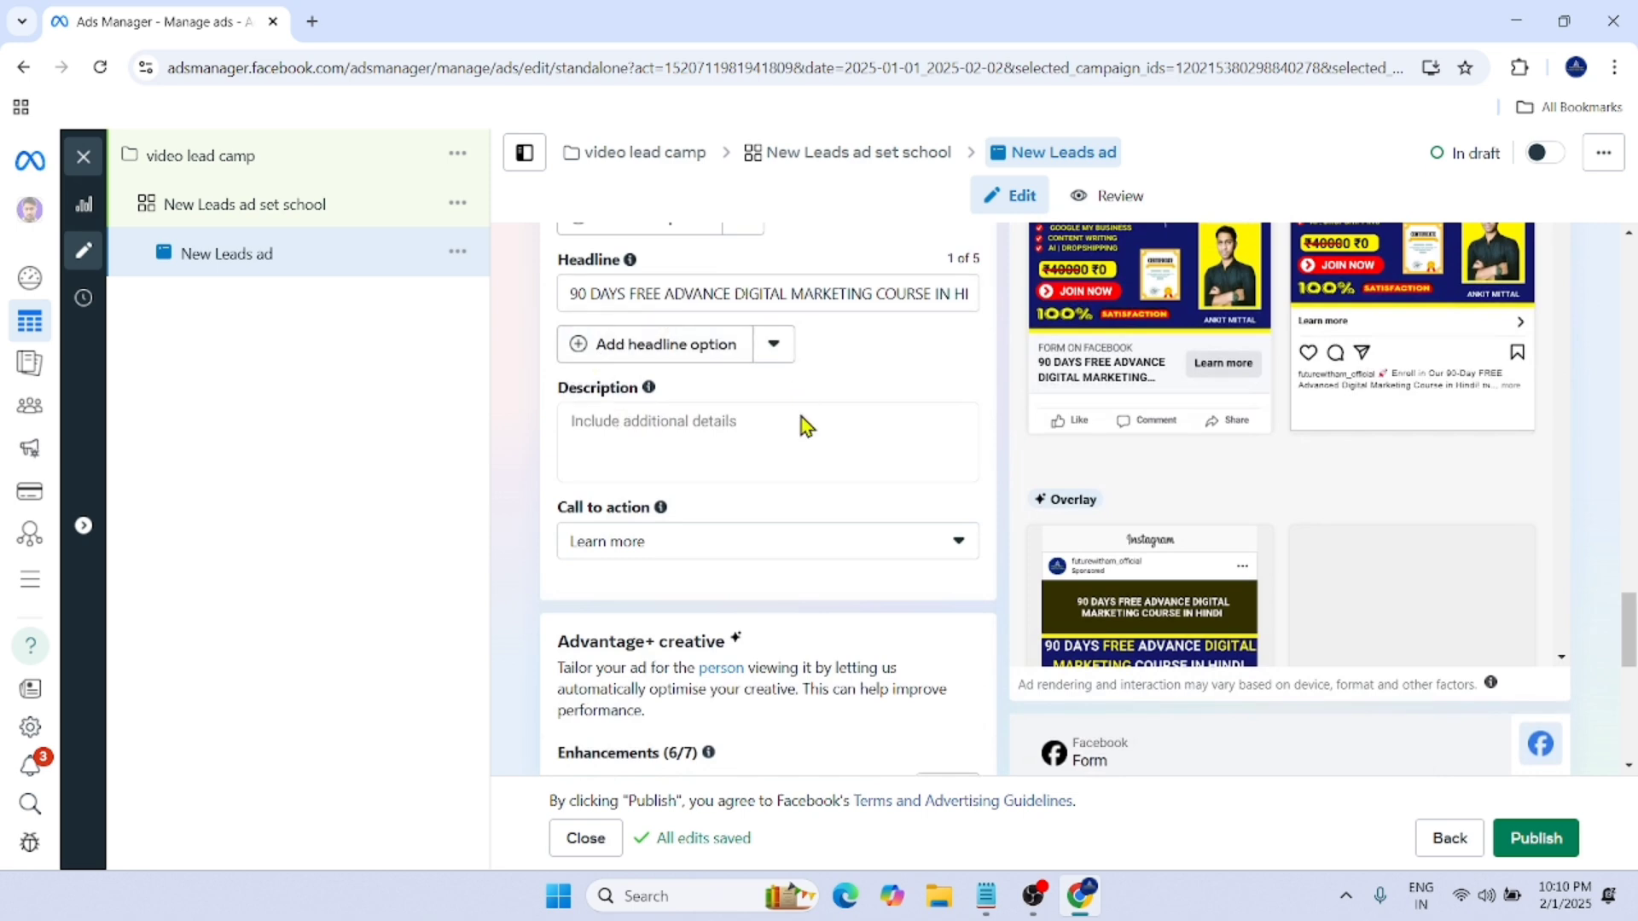
pyautogui.scroll(-5, 810, 477)
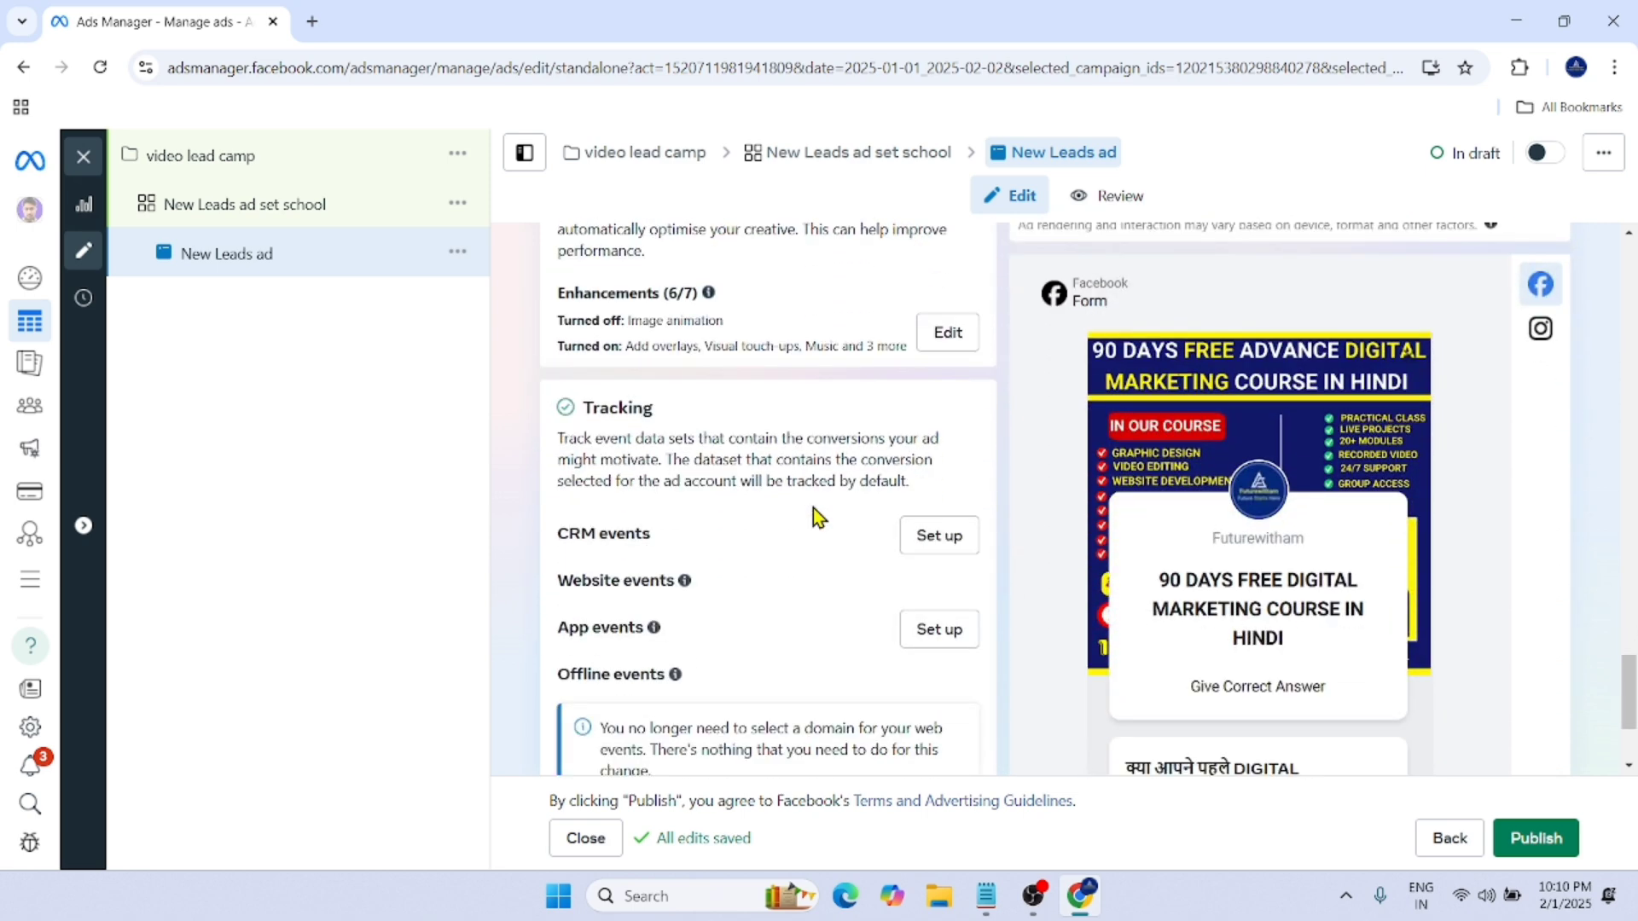
pyautogui.scroll(4, 1437, 421)
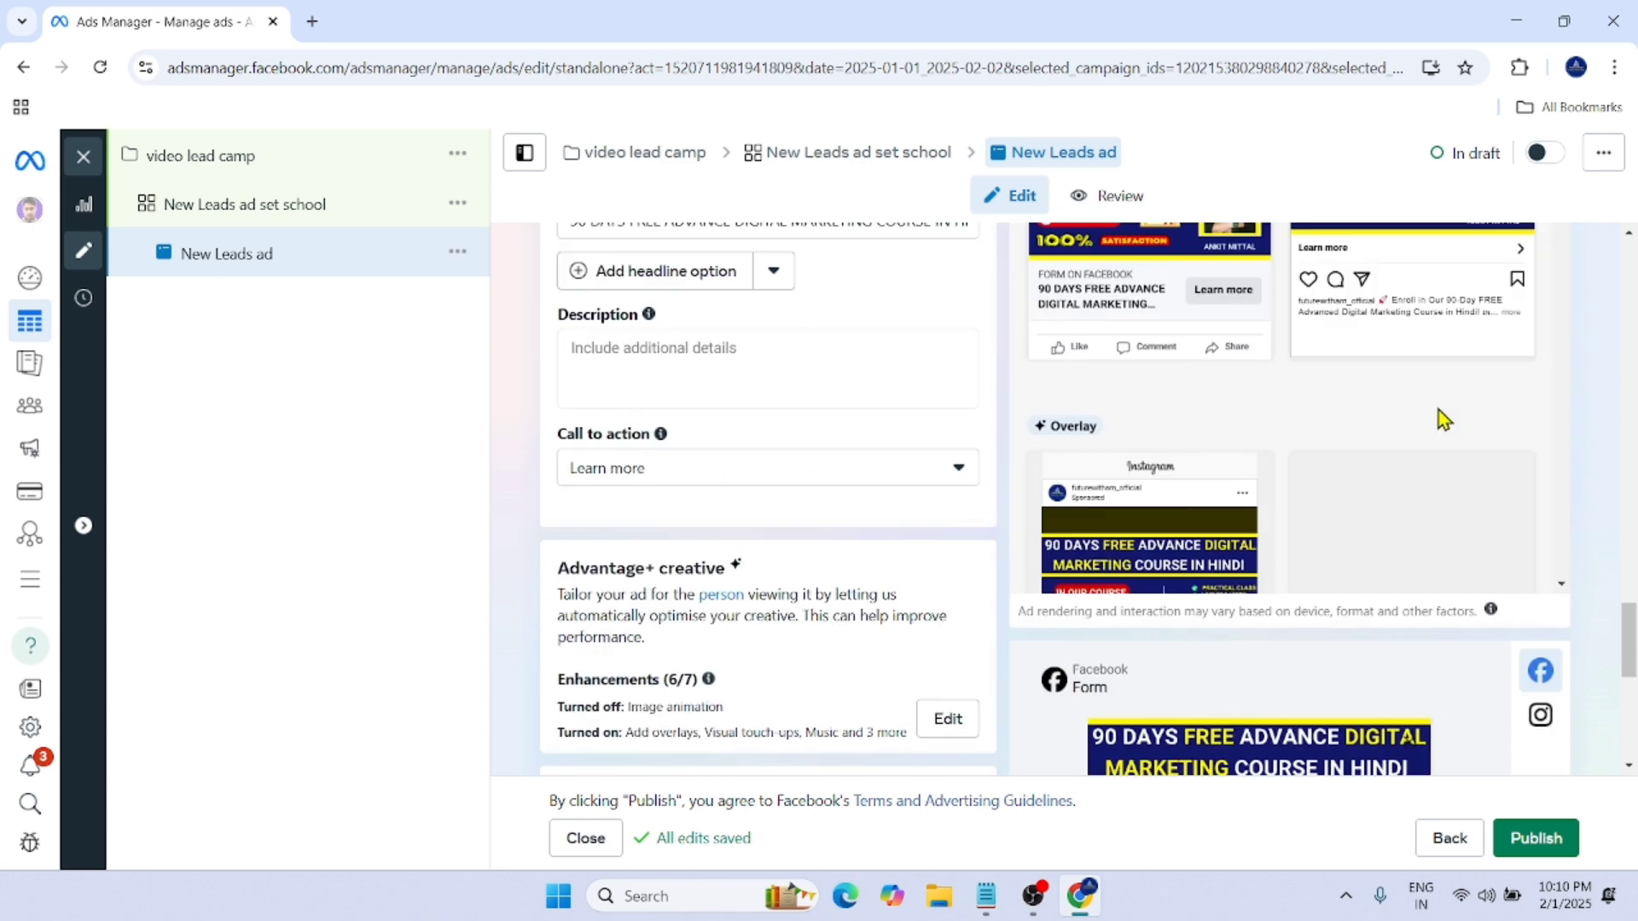
pyautogui.scroll(2, 1263, 433)
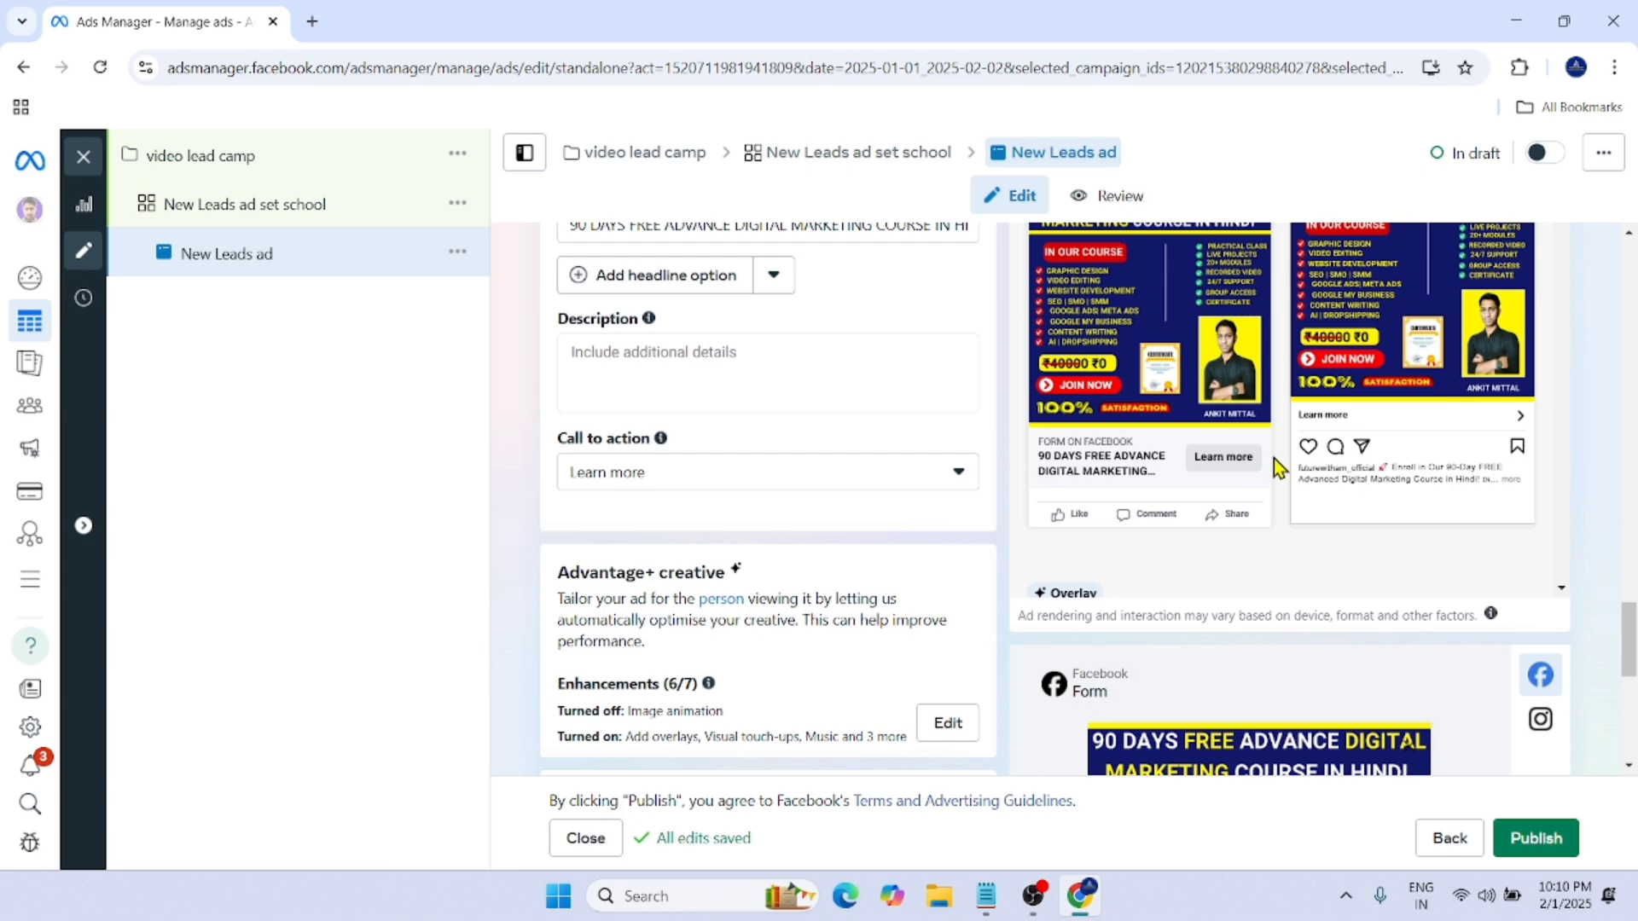
pyautogui.scroll(4, 1273, 458)
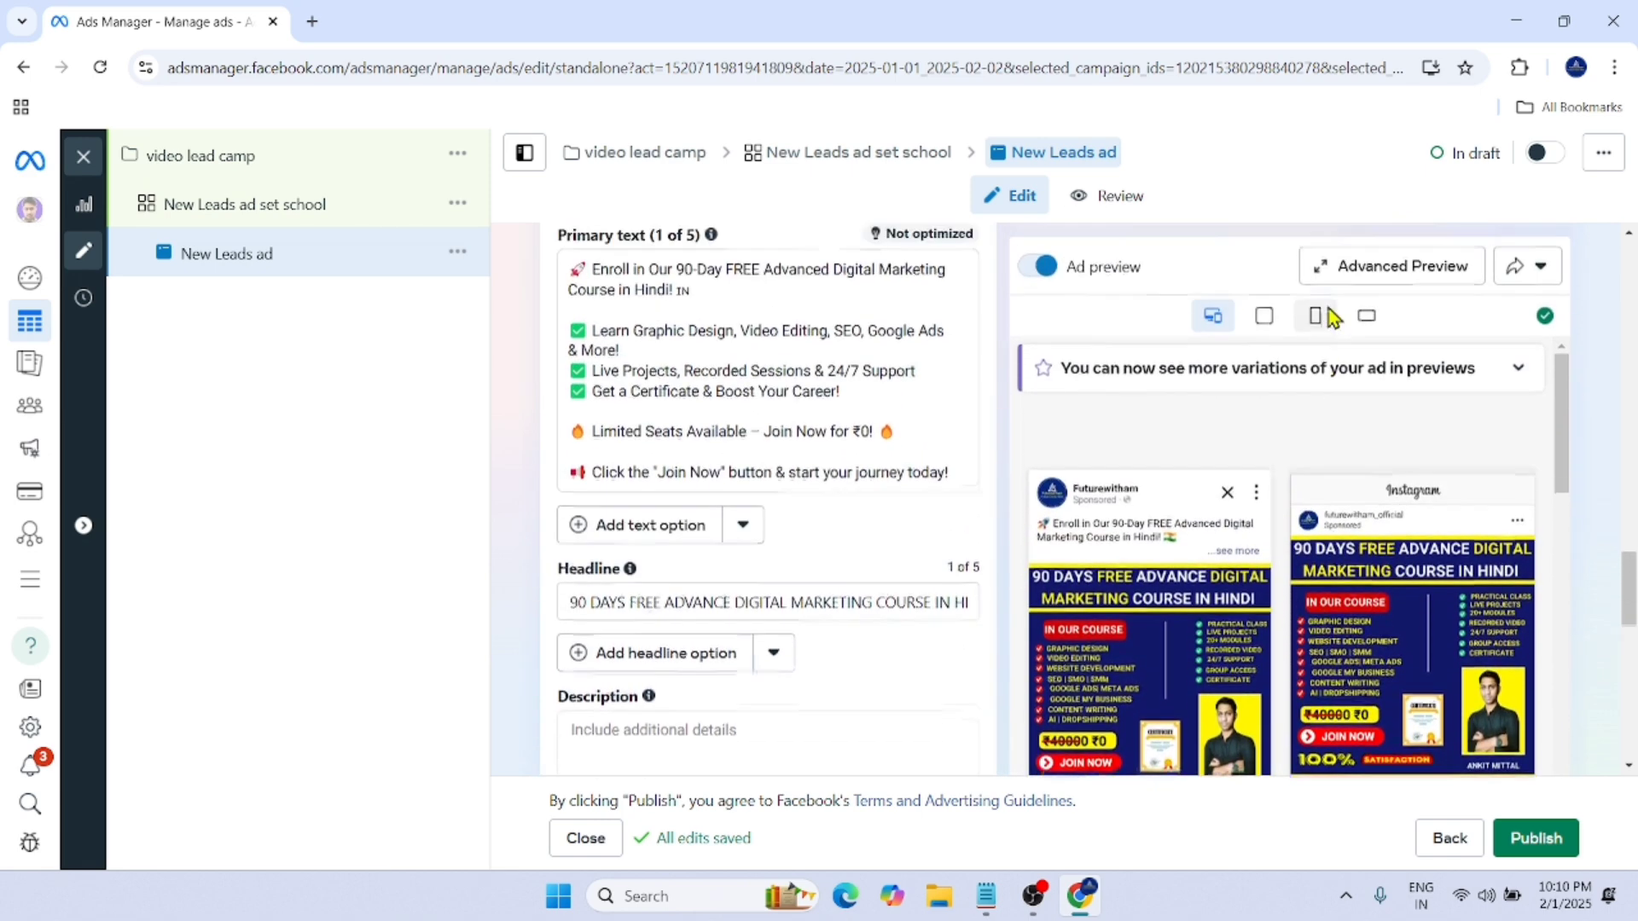
pyautogui.scroll(1, 1297, 337)
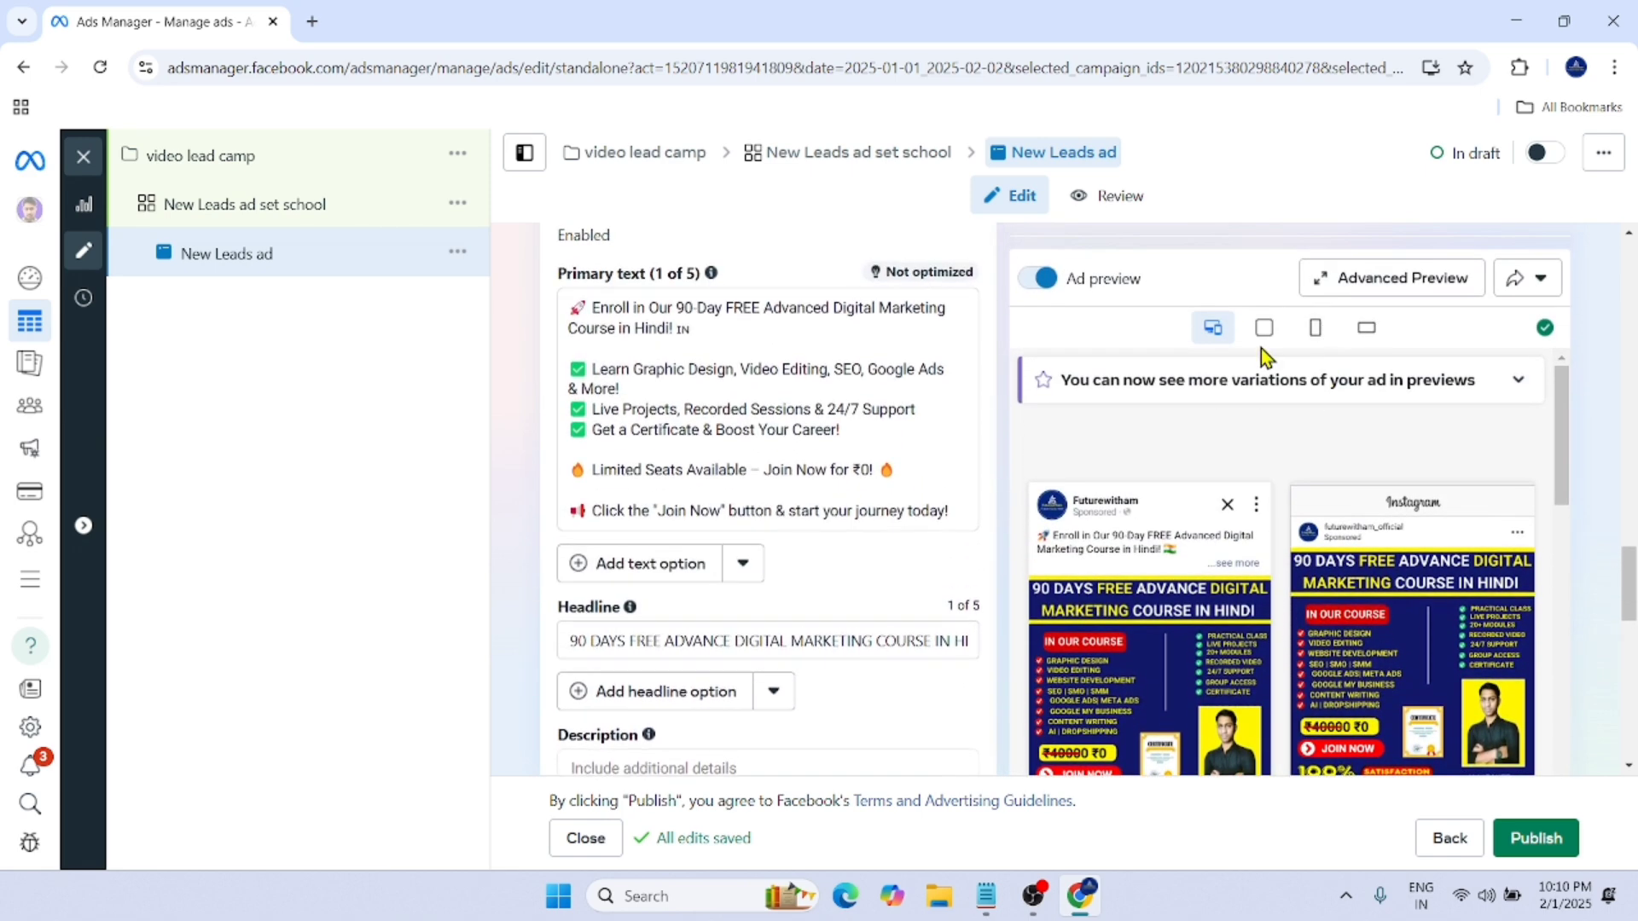
# Step: Open the ad's advanced preview and examine how it appears in Facebook Feed, Instagram feed and Instagram Stories, including the overlay and aspect-ratio variations
pyautogui.click(1423, 289)
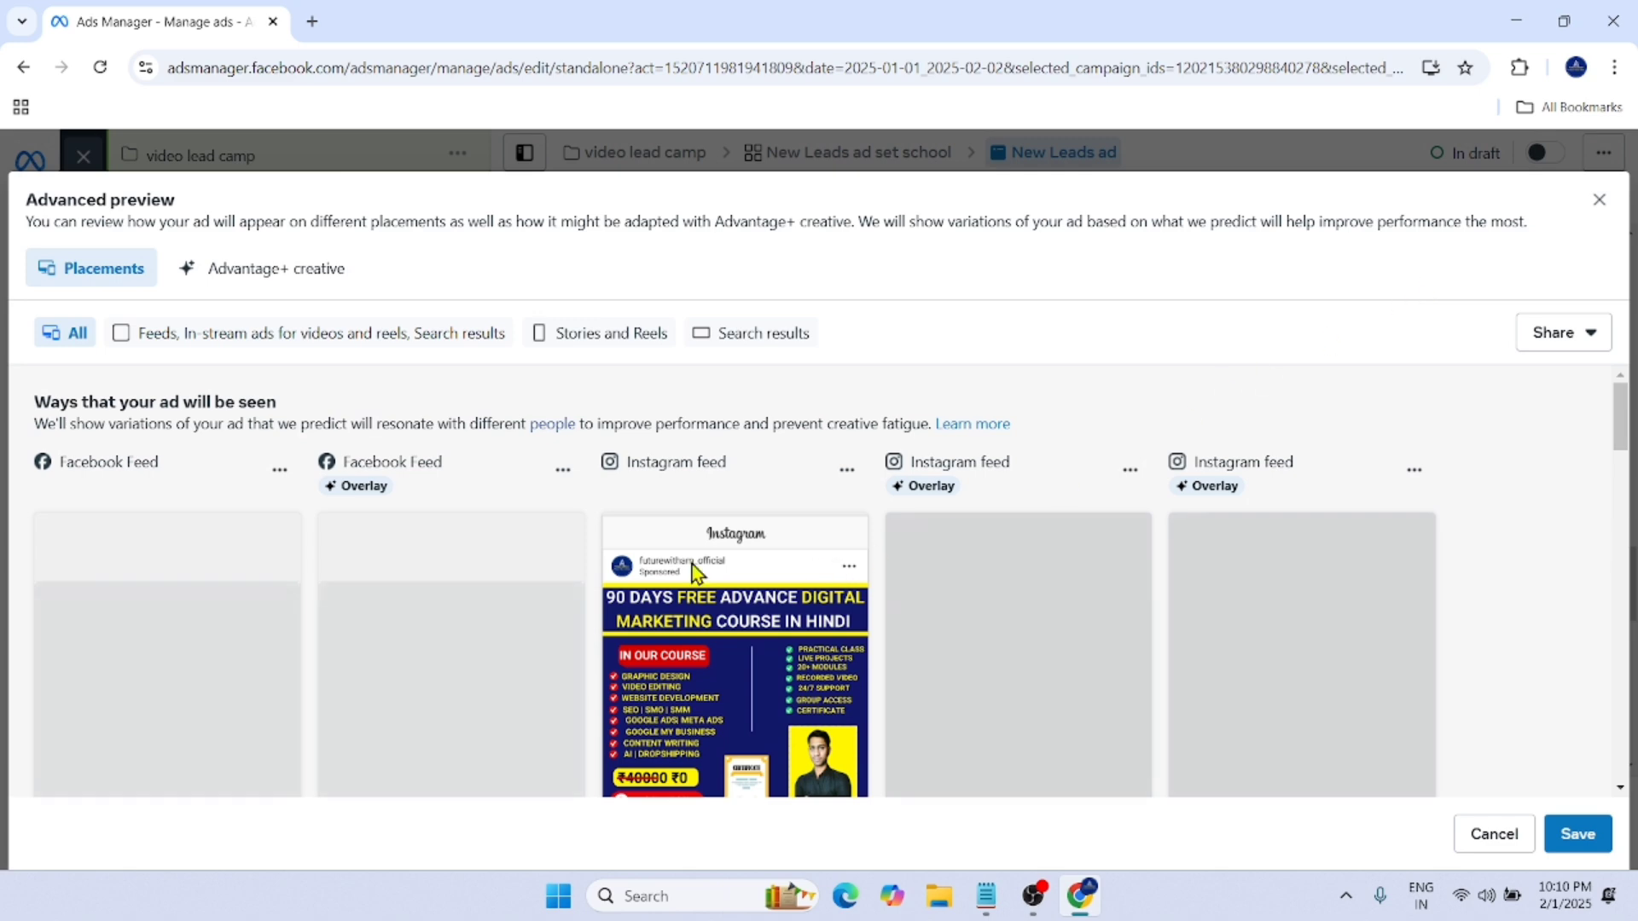
pyautogui.scroll(-2, 515, 417)
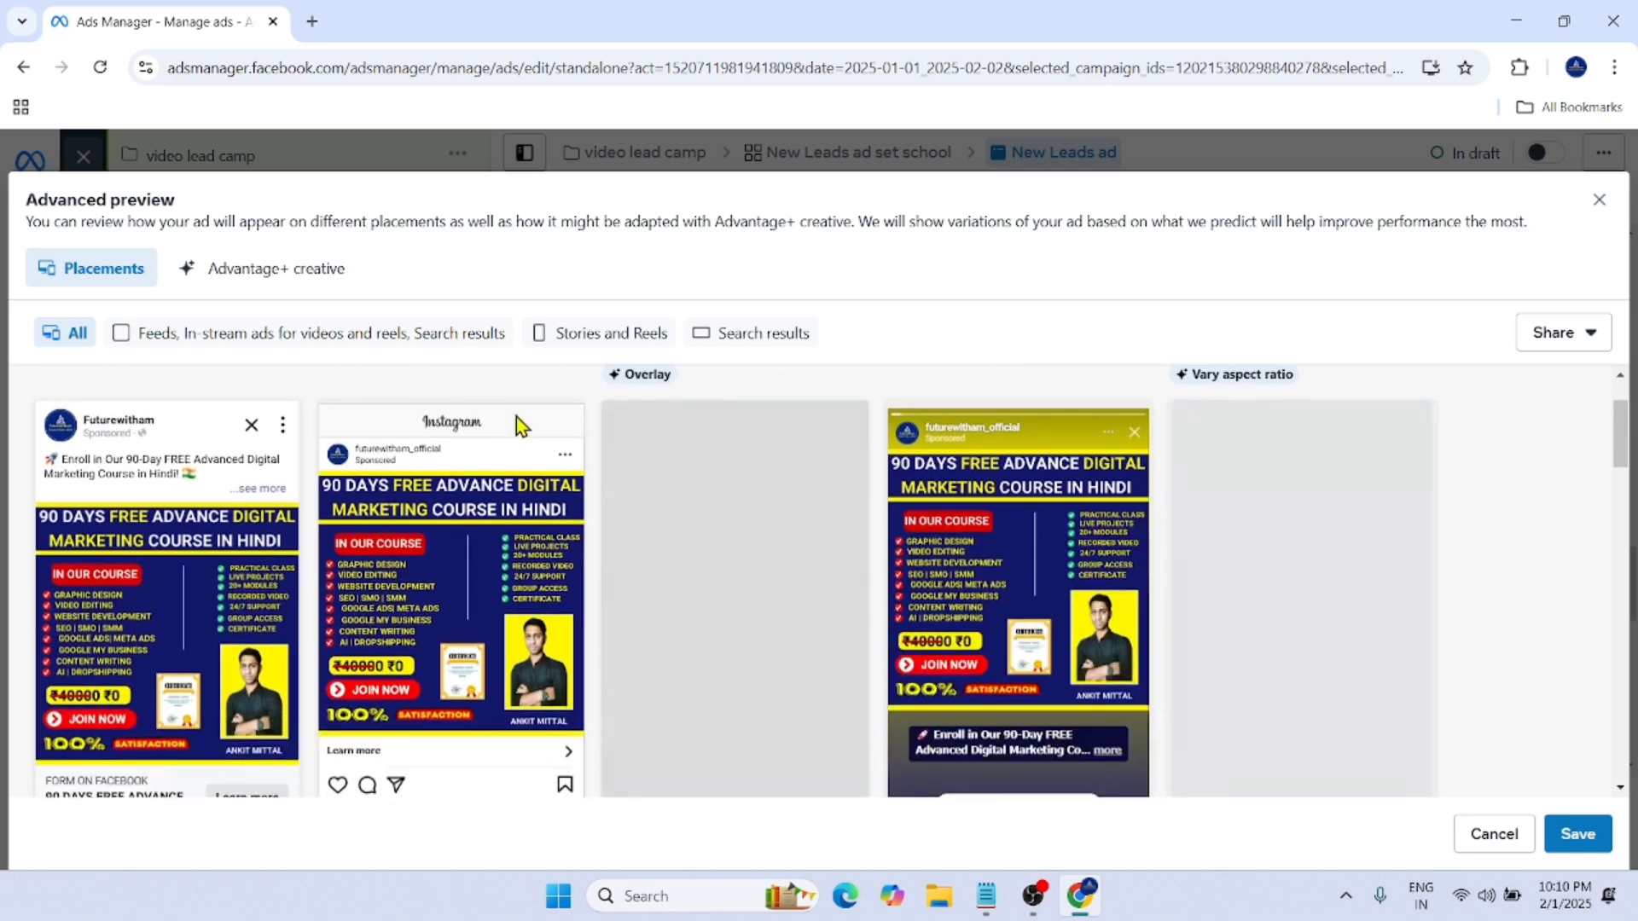
pyautogui.scroll(1, 331, 529)
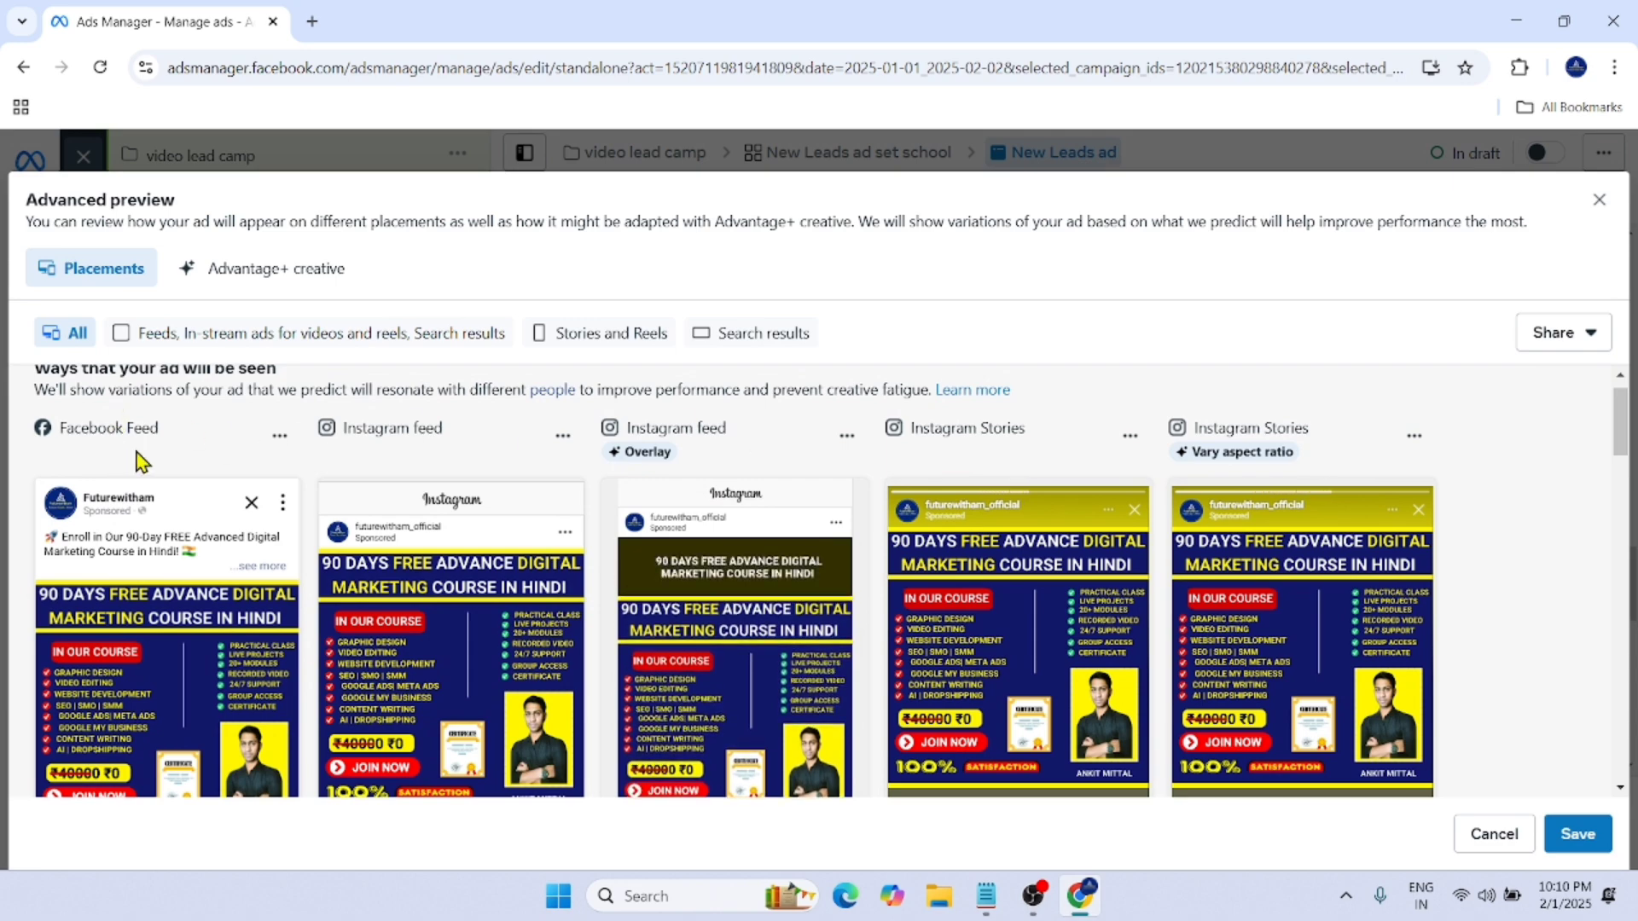
pyautogui.scroll(-2, 201, 536)
pyautogui.scroll(2, 181, 604)
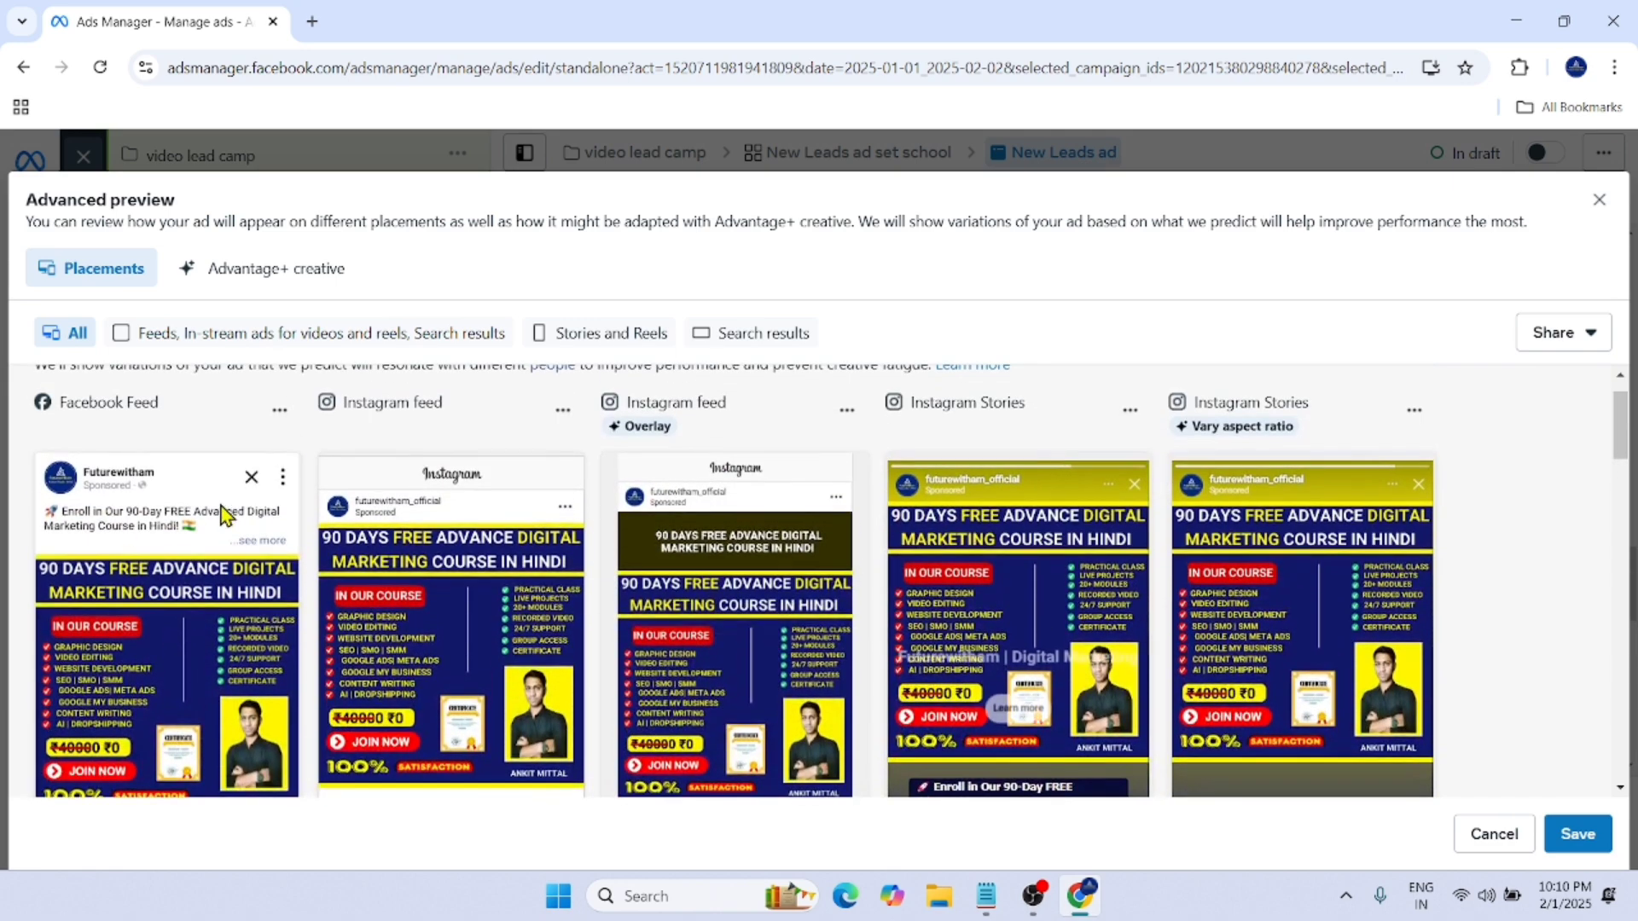
pyautogui.scroll(-2, 168, 576)
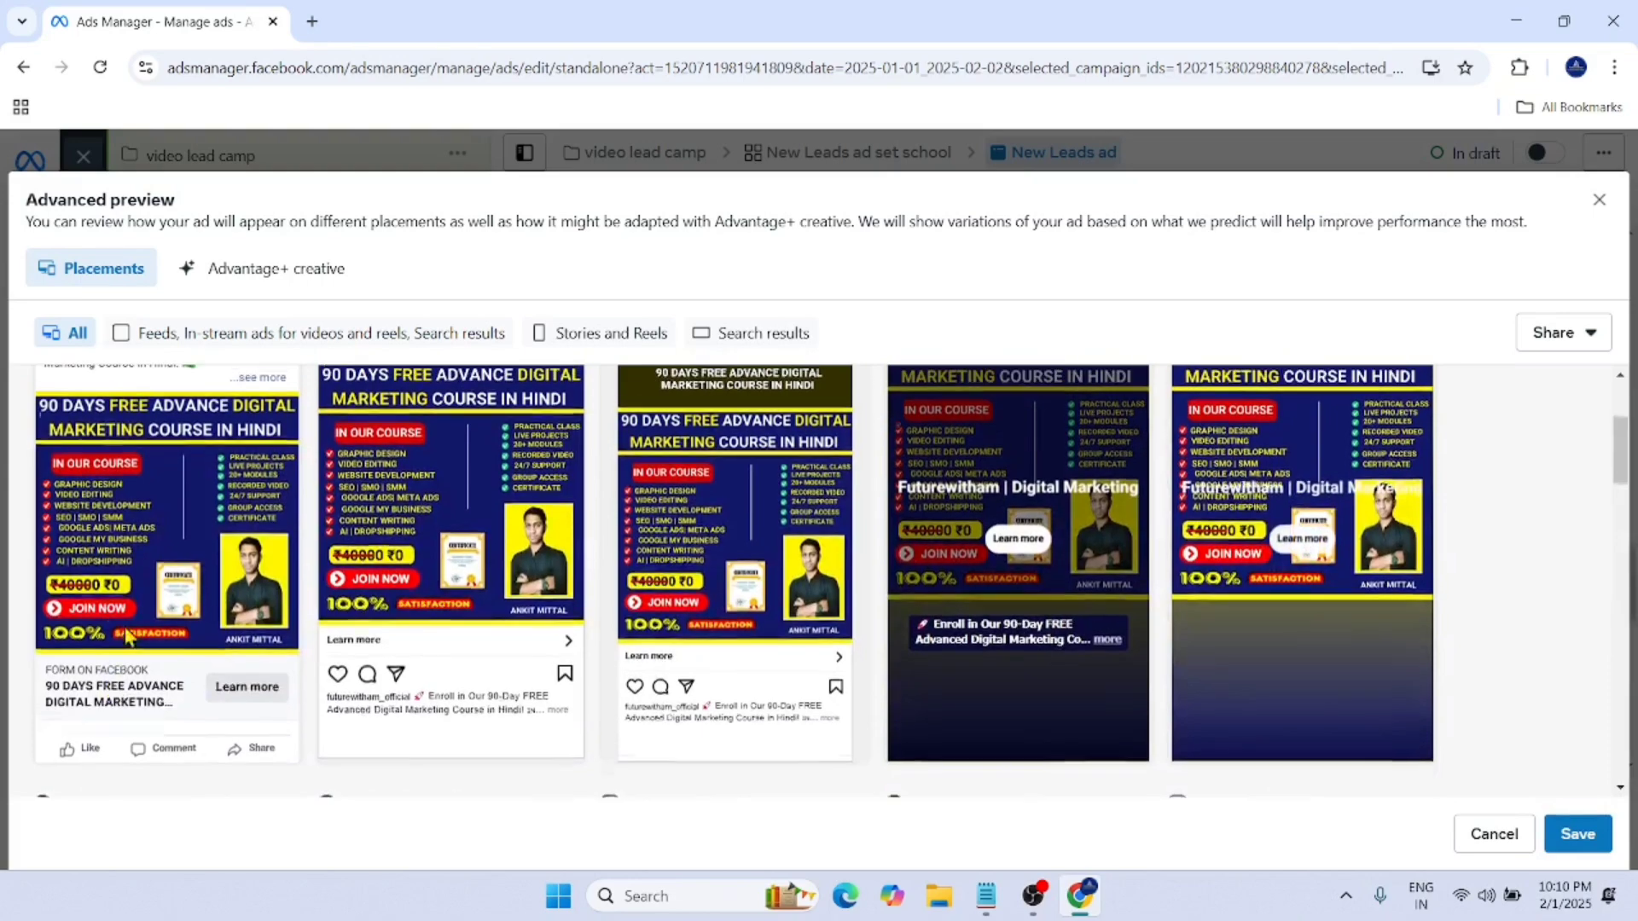
pyautogui.scroll(2, 167, 565)
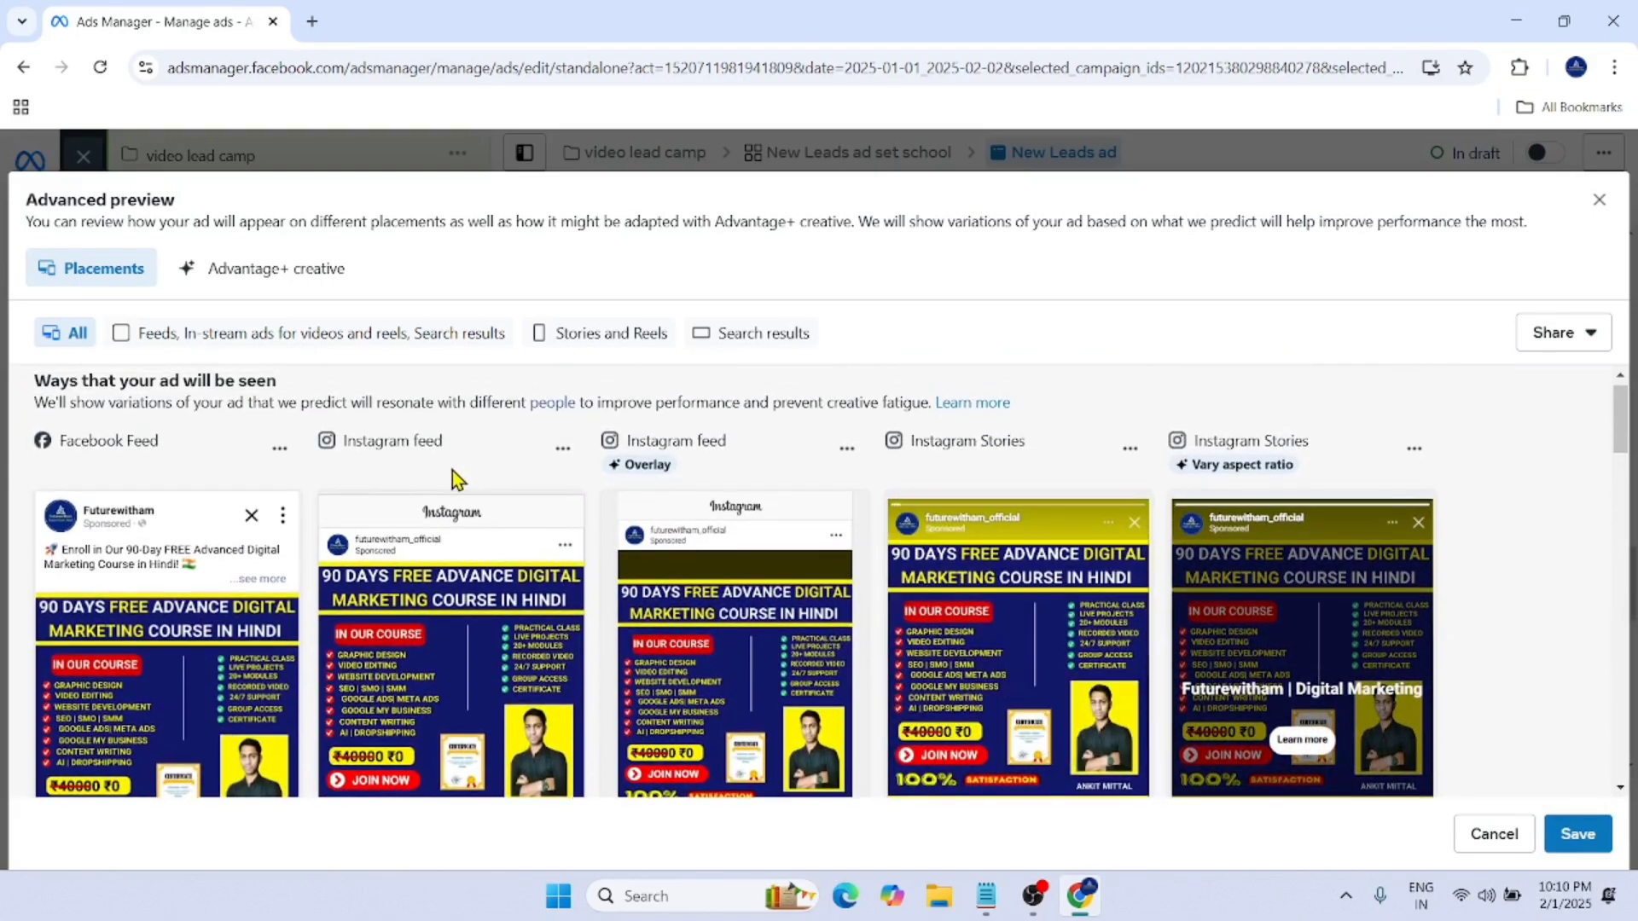
pyautogui.scroll(-2, 453, 479)
pyautogui.scroll(2, 410, 546)
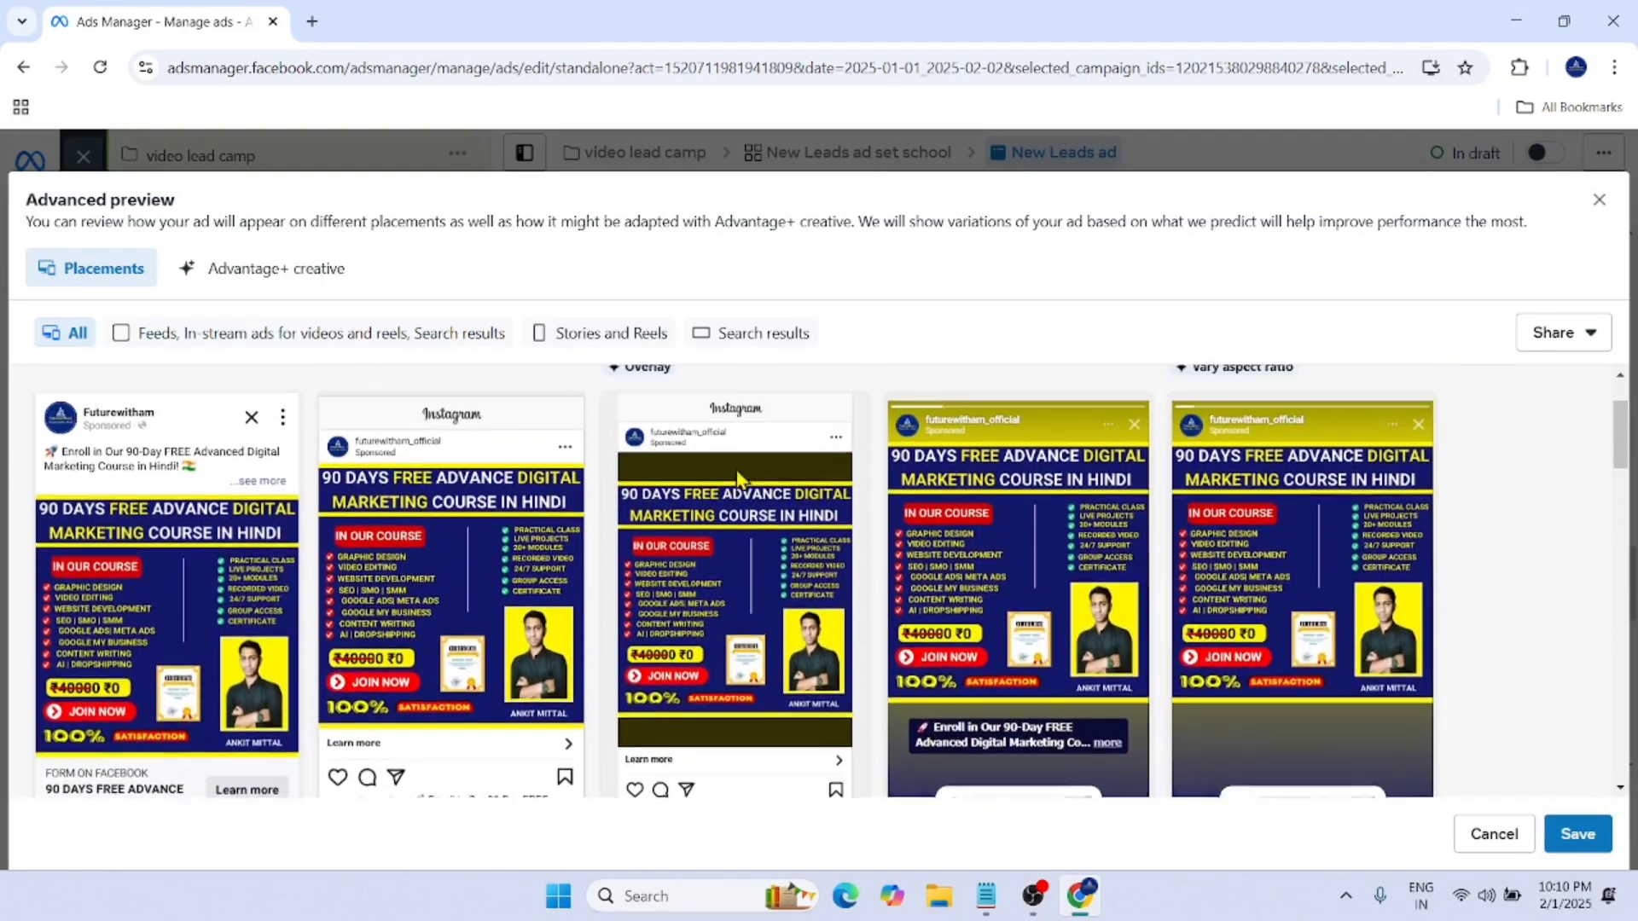
pyautogui.scroll(1, 469, 452)
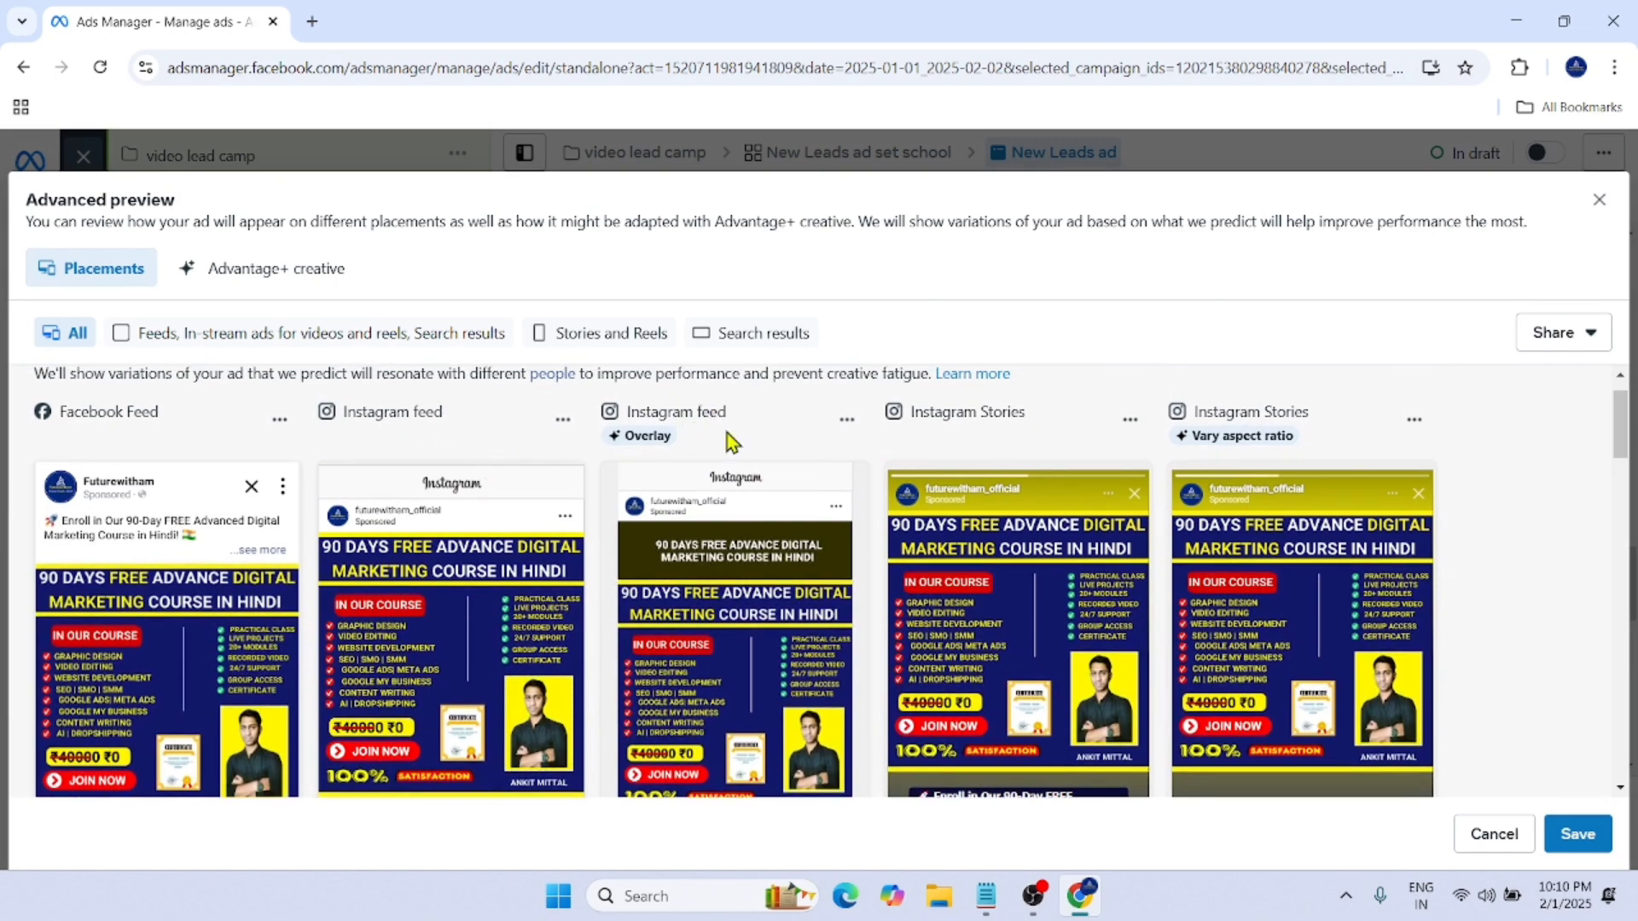
pyautogui.scroll(-1, 750, 478)
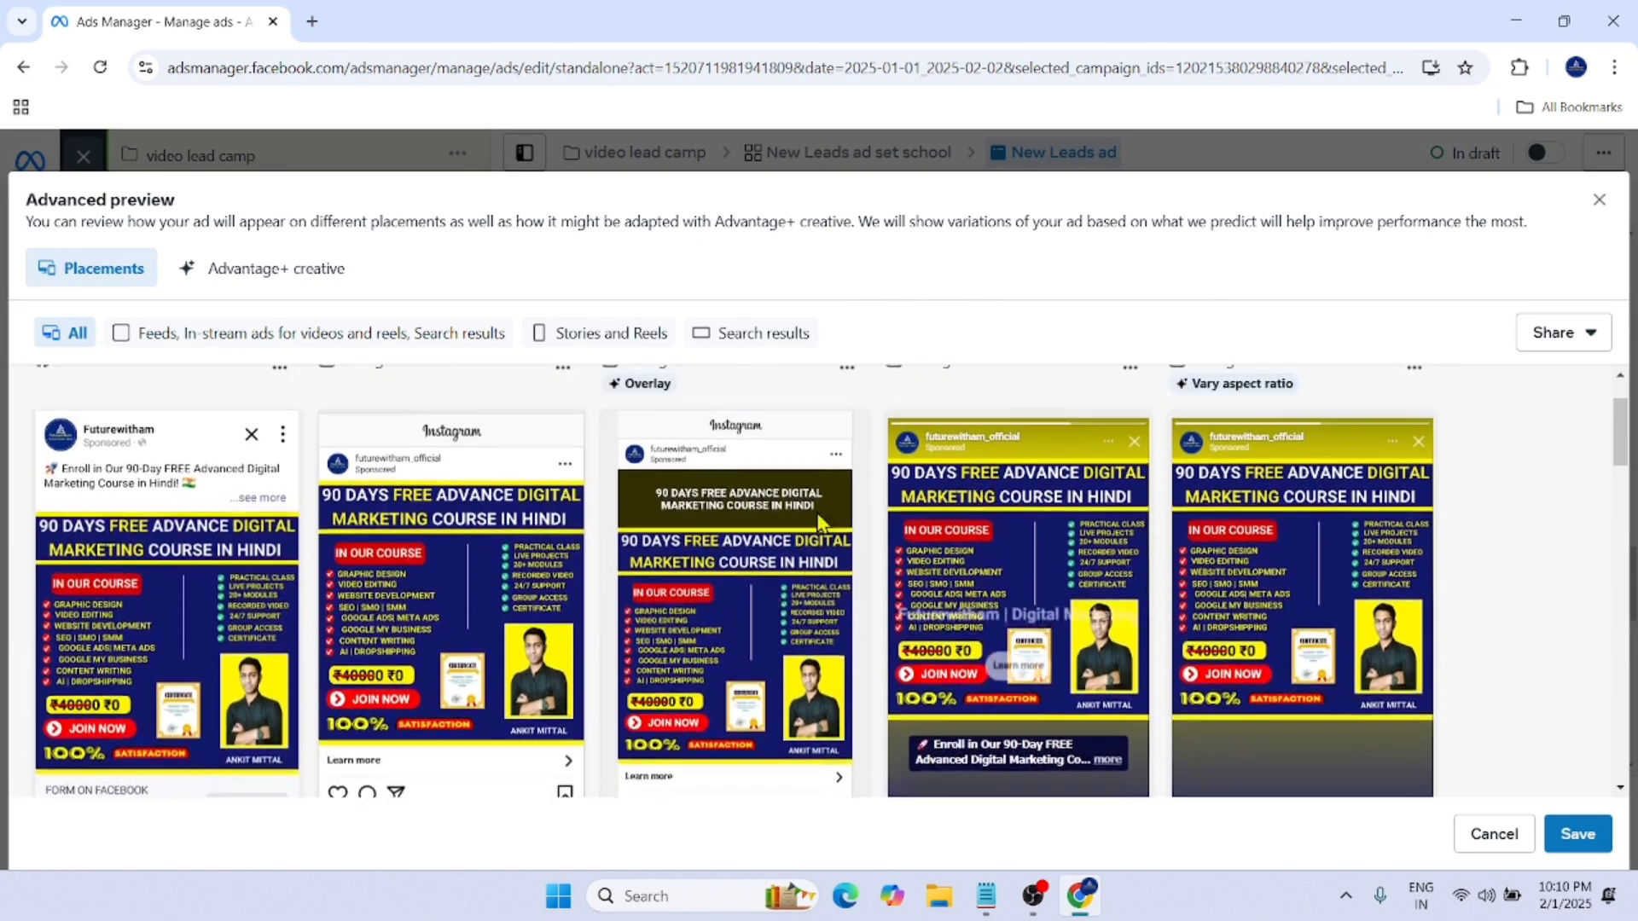
pyautogui.scroll(1, 817, 521)
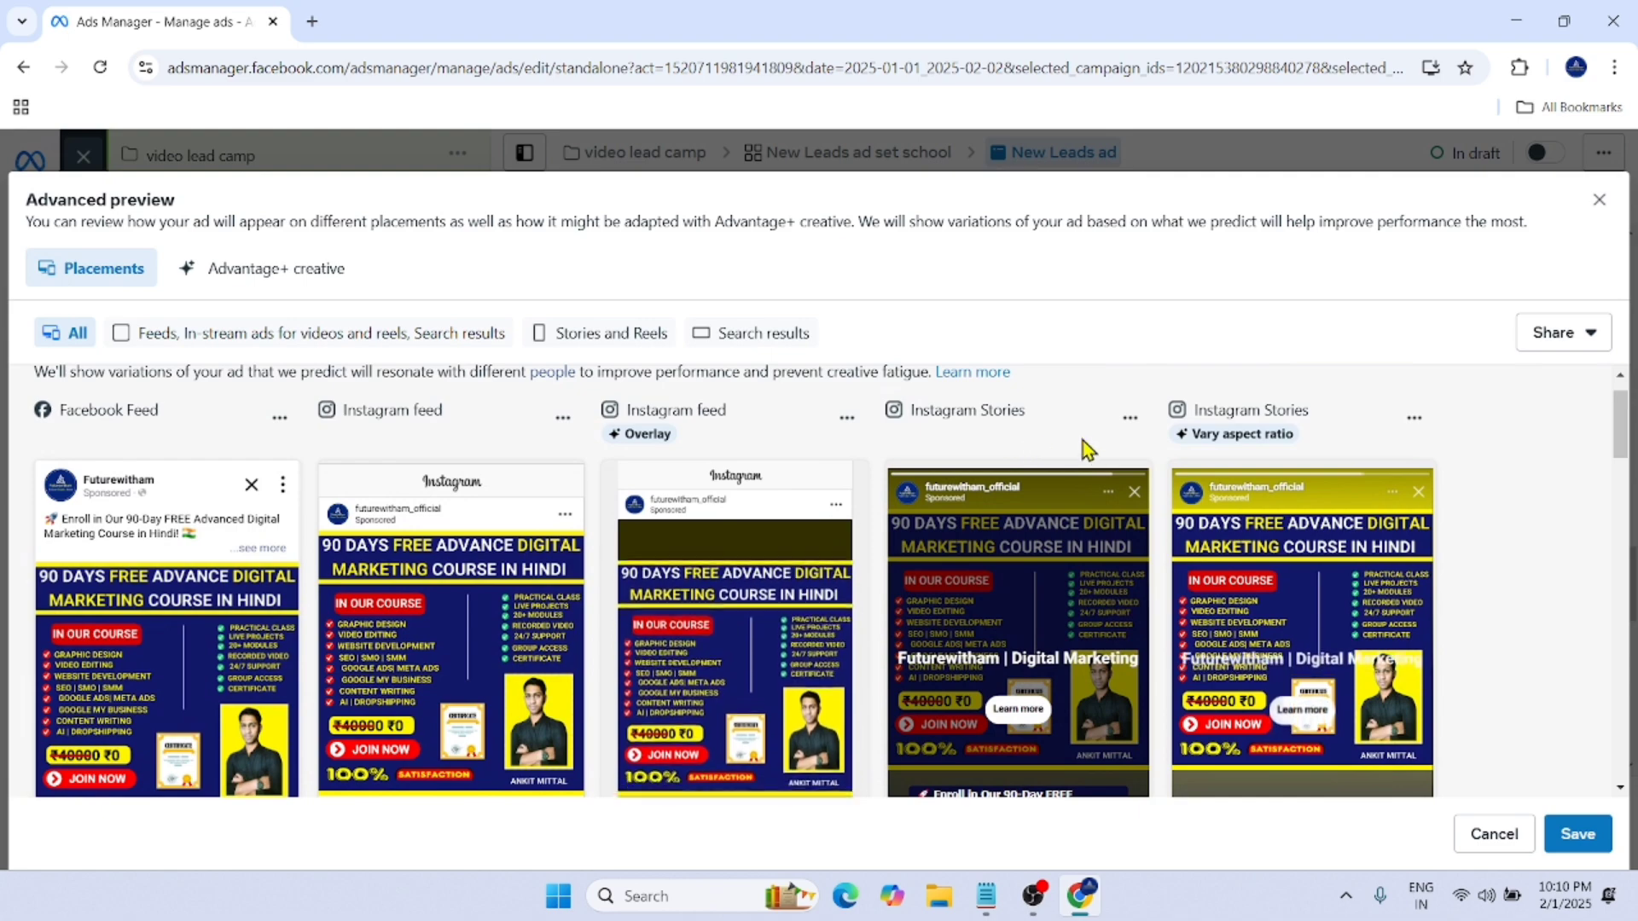
pyautogui.moveTo(1328, 435)
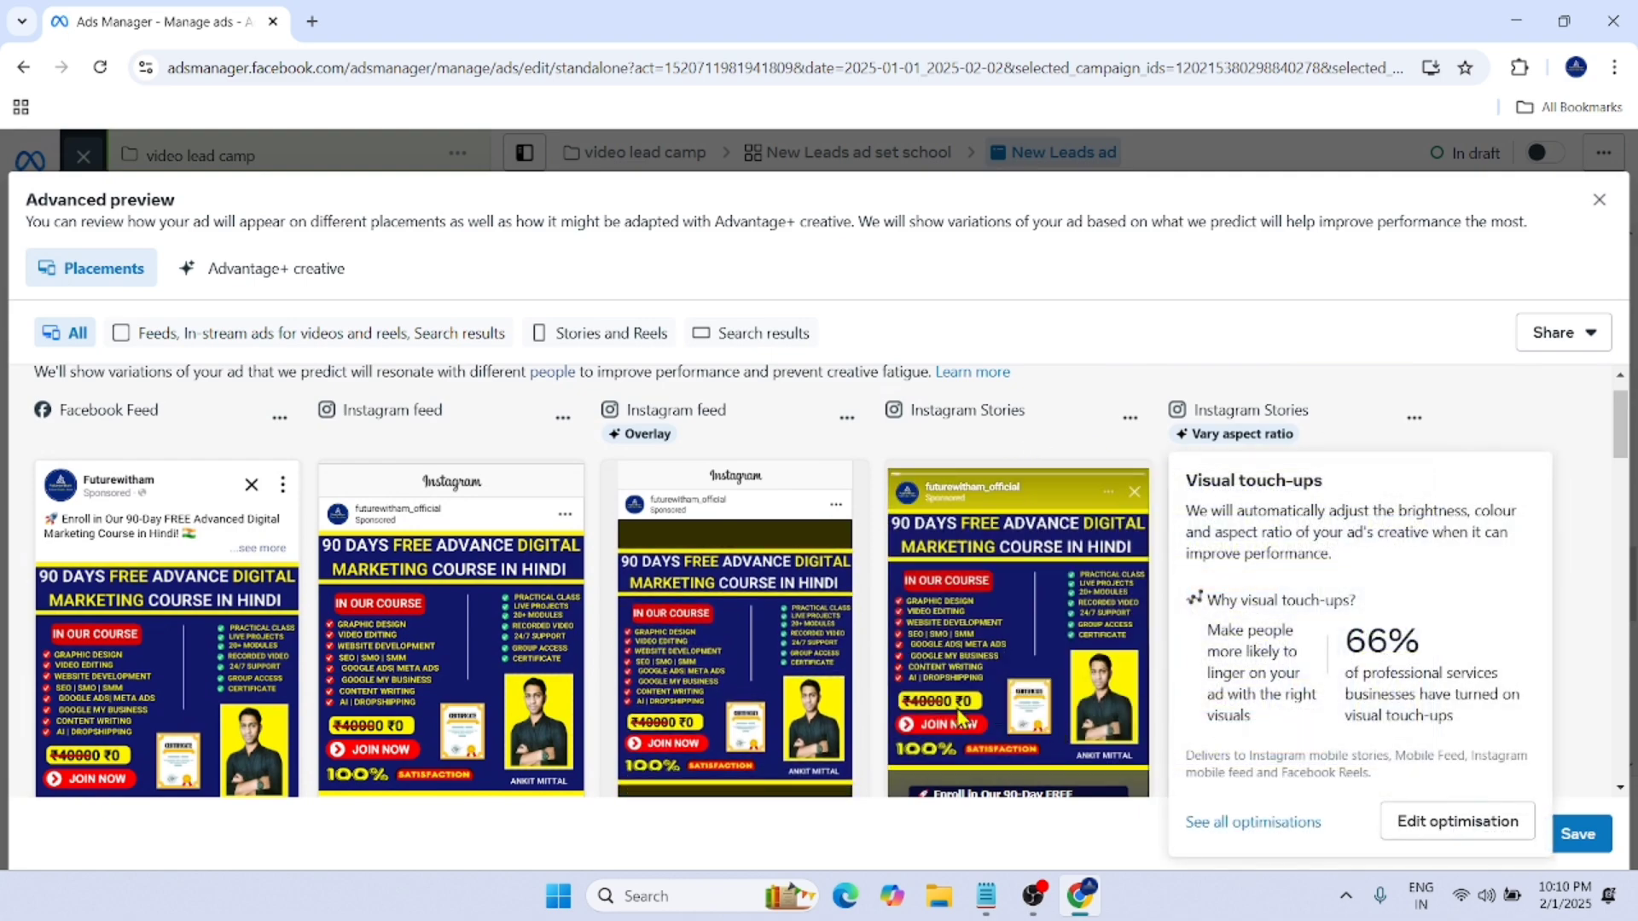
pyautogui.scroll(-2, 958, 717)
pyautogui.scroll(2, 1265, 577)
pyautogui.scroll(-2, 1265, 577)
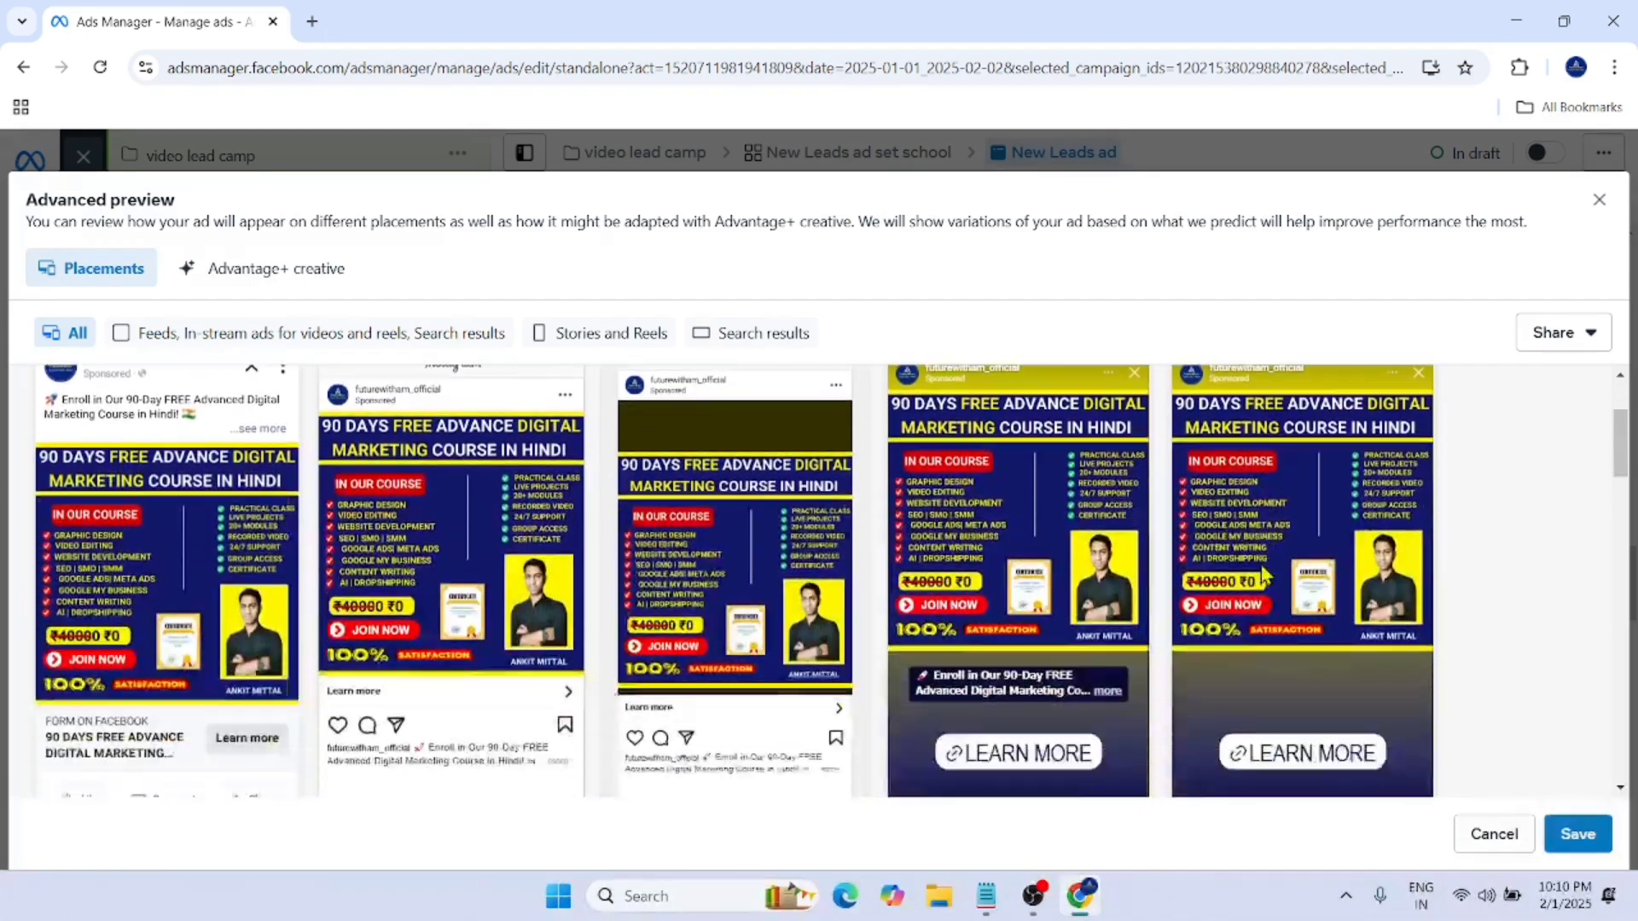
# Step: Examine the ad previews for Facebook Stories, Facebook video feeds, Instagram Explore, Facebook Marketplace and Instagram Reels
pyautogui.scroll(-5, 1163, 603)
pyautogui.scroll(2, 452, 655)
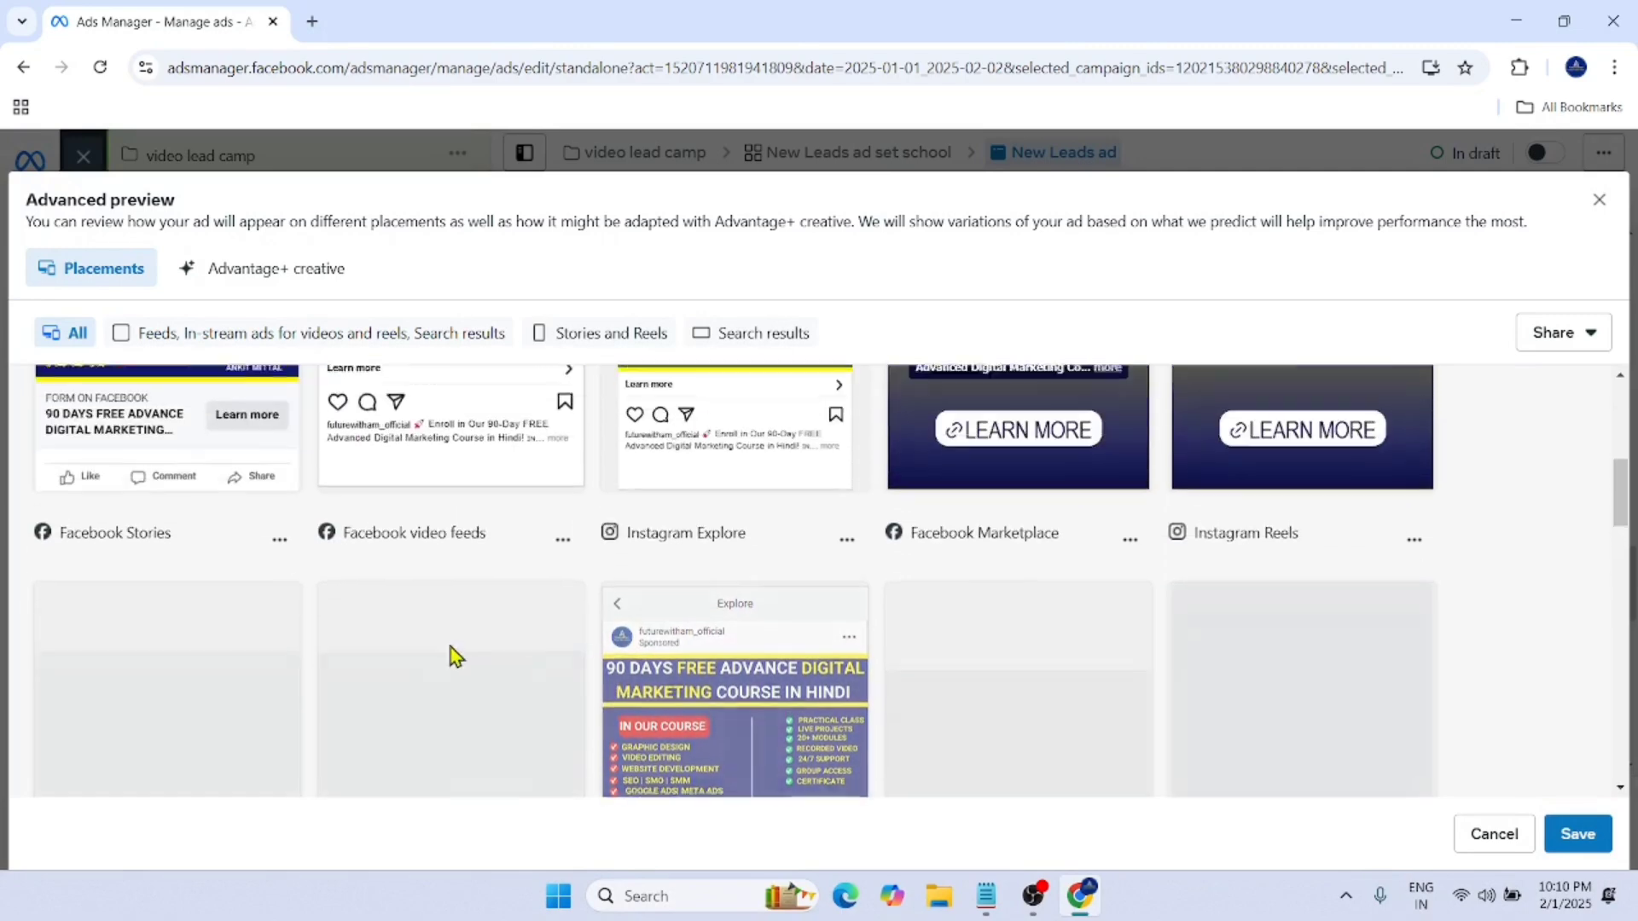
pyautogui.scroll(-1, 373, 662)
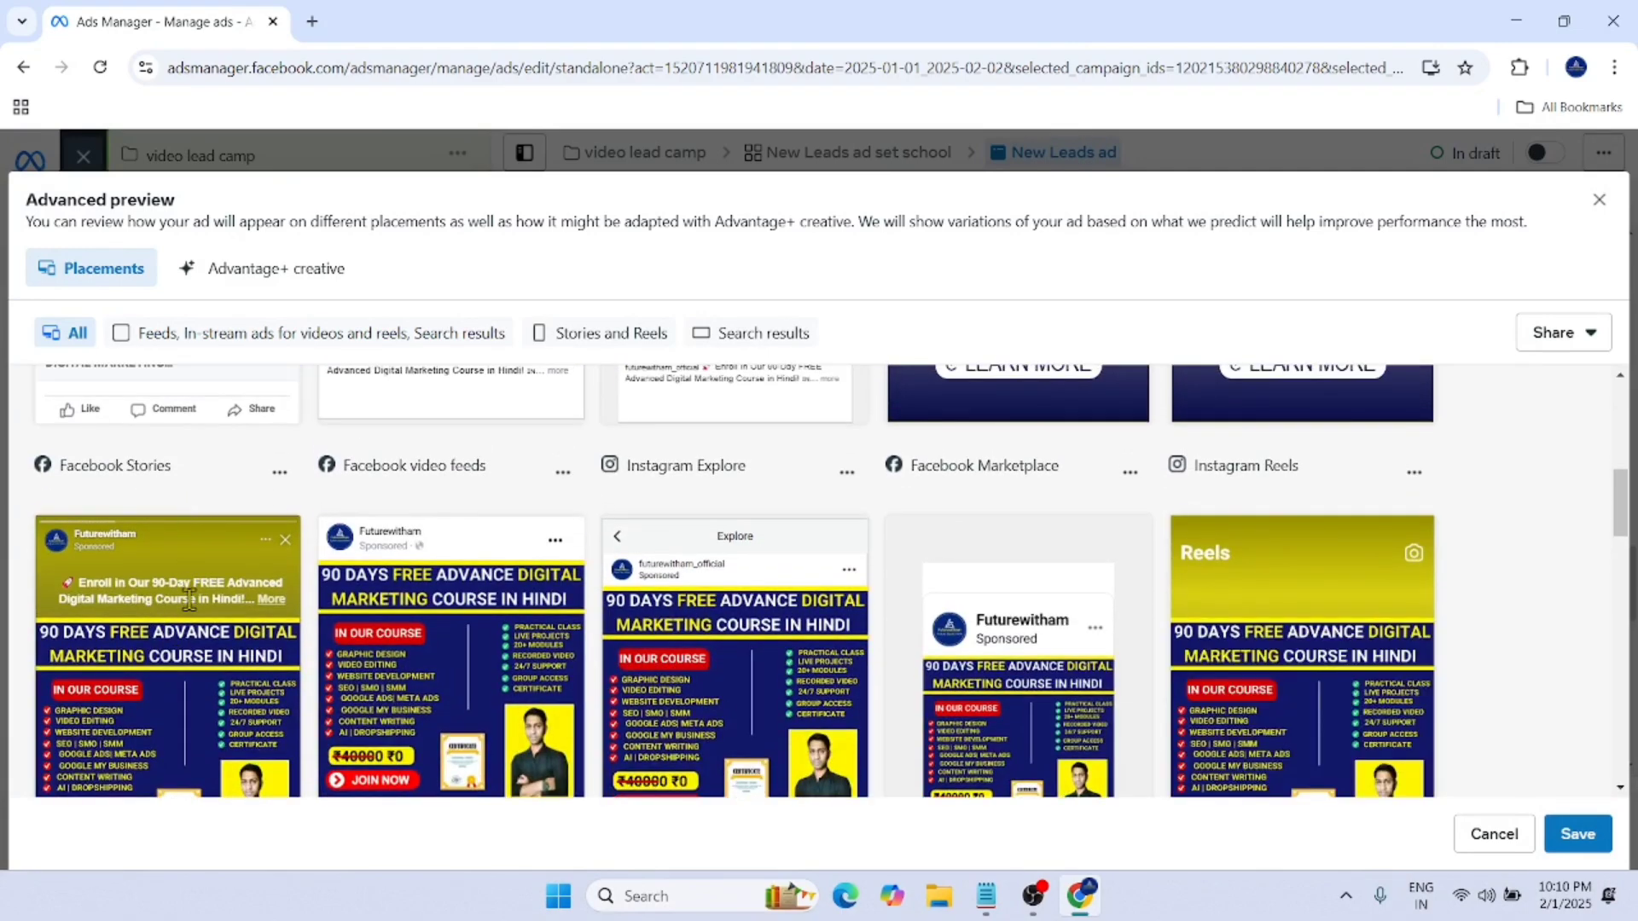
pyautogui.scroll(-1, 189, 599)
pyautogui.scroll(1, 475, 495)
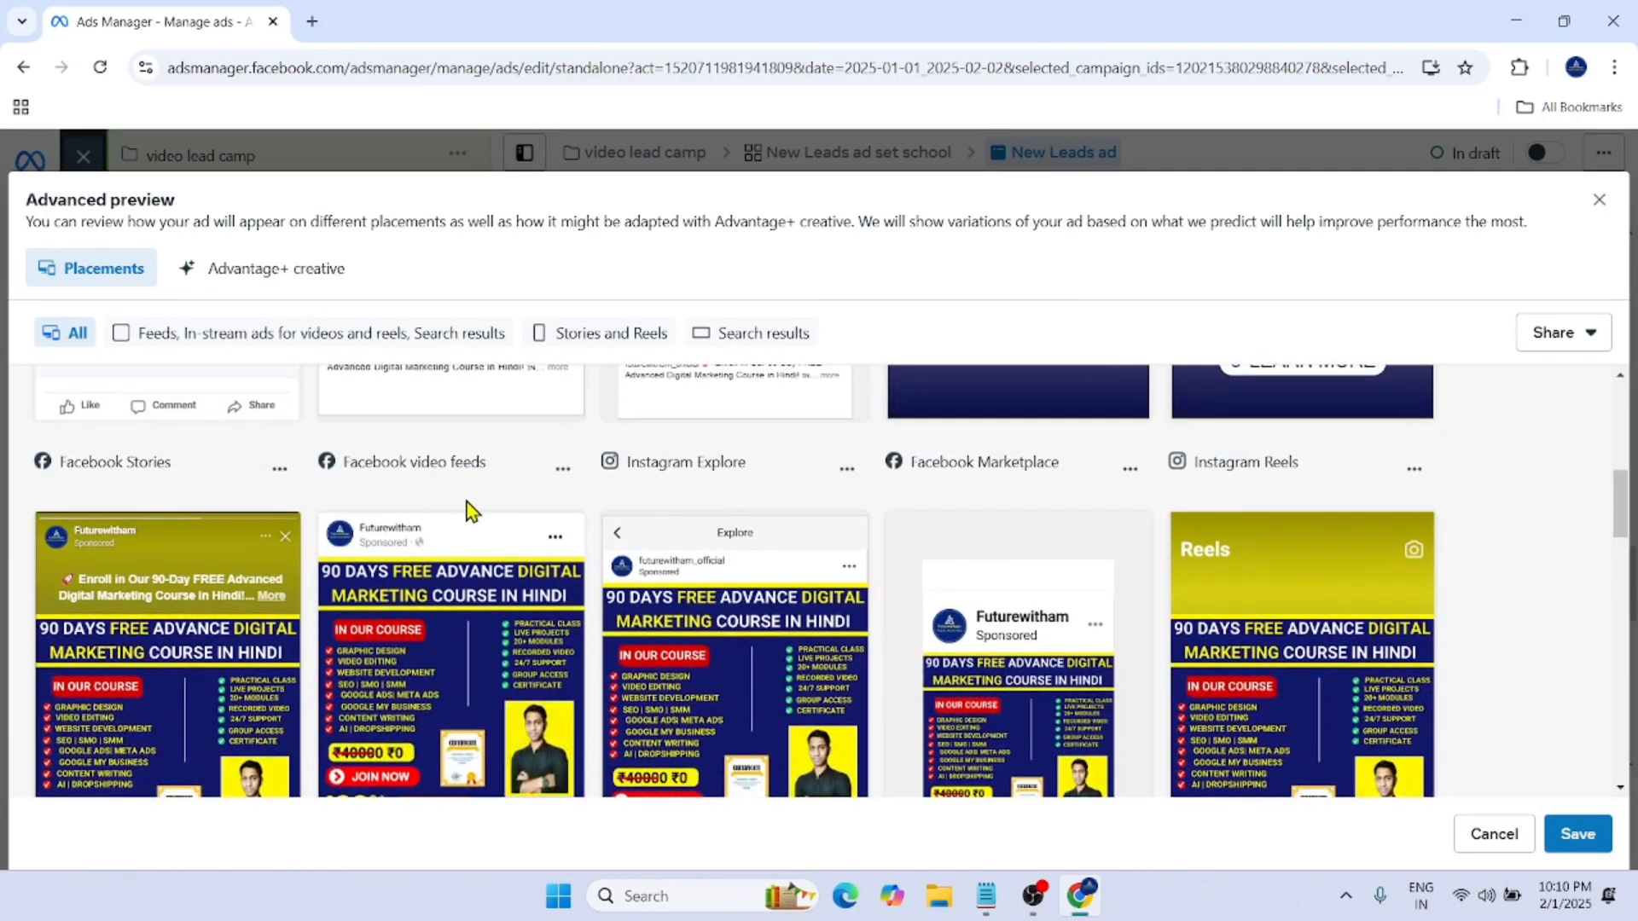
pyautogui.scroll(-3, 468, 510)
pyautogui.scroll(2, 759, 580)
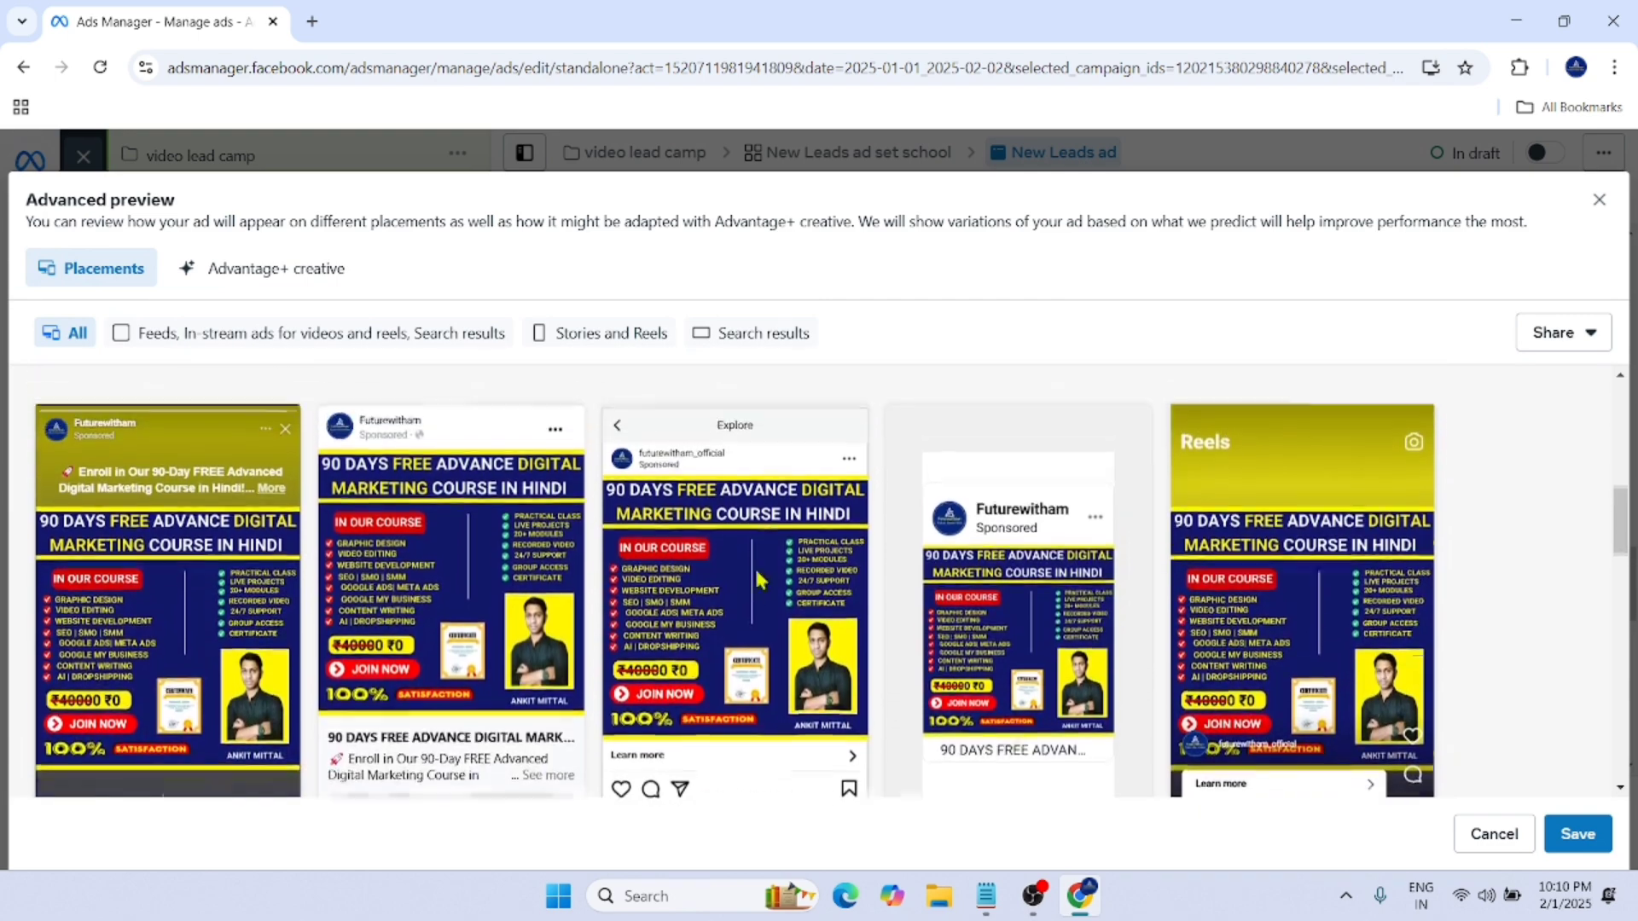
pyautogui.scroll(1, 762, 580)
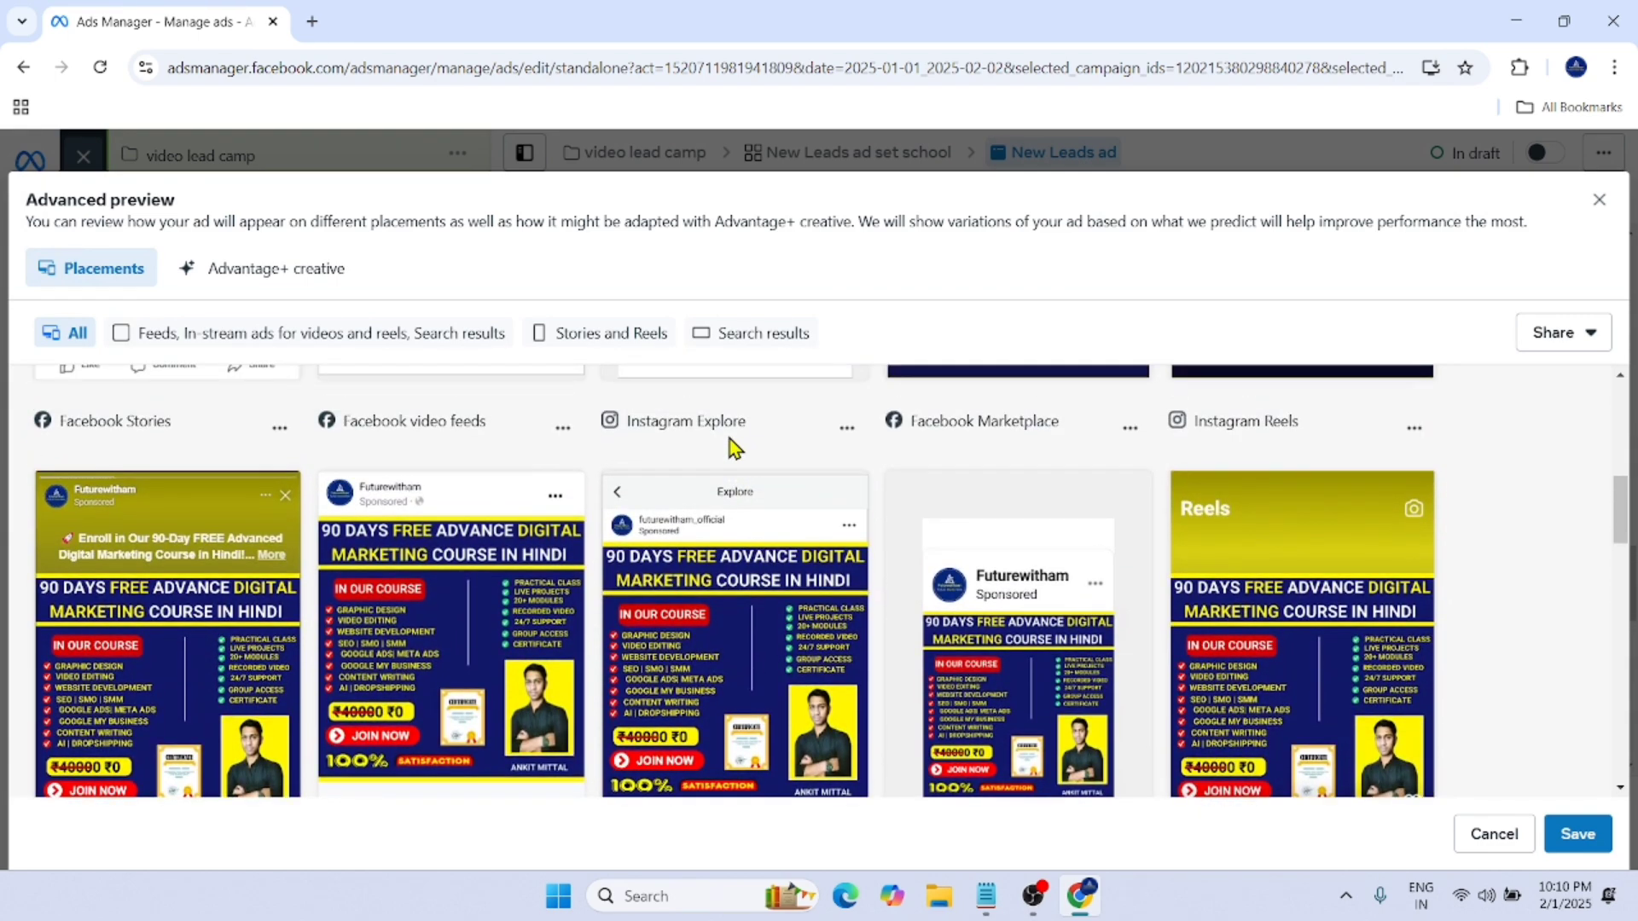
pyautogui.scroll(-2, 770, 583)
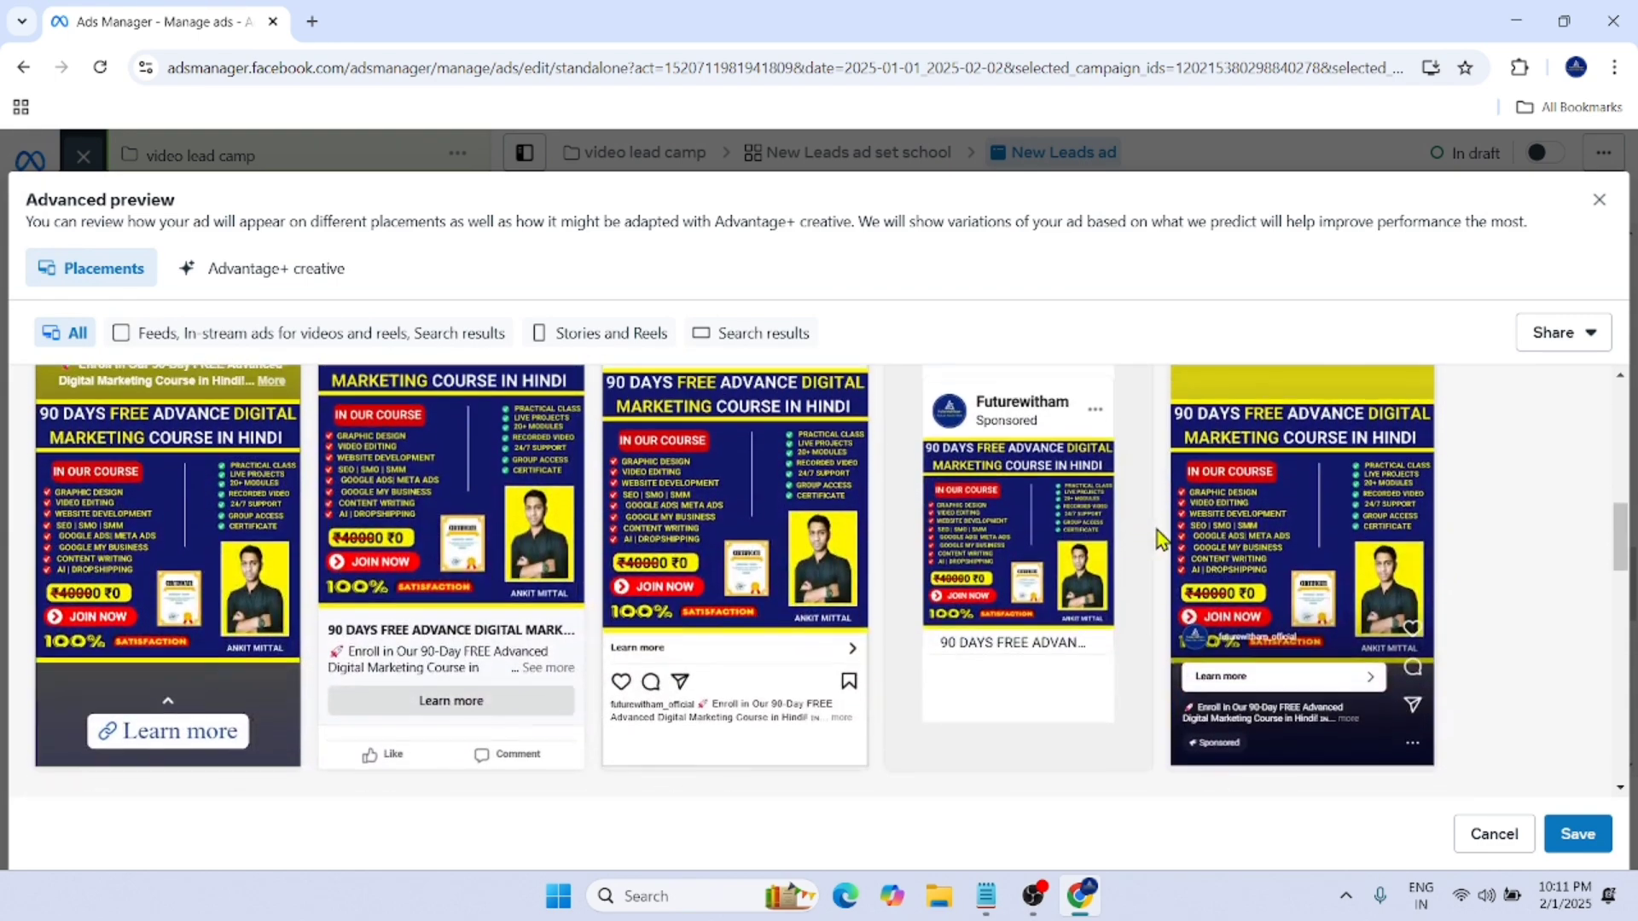
pyautogui.scroll(2, 1122, 507)
pyautogui.scroll(-4, 1194, 529)
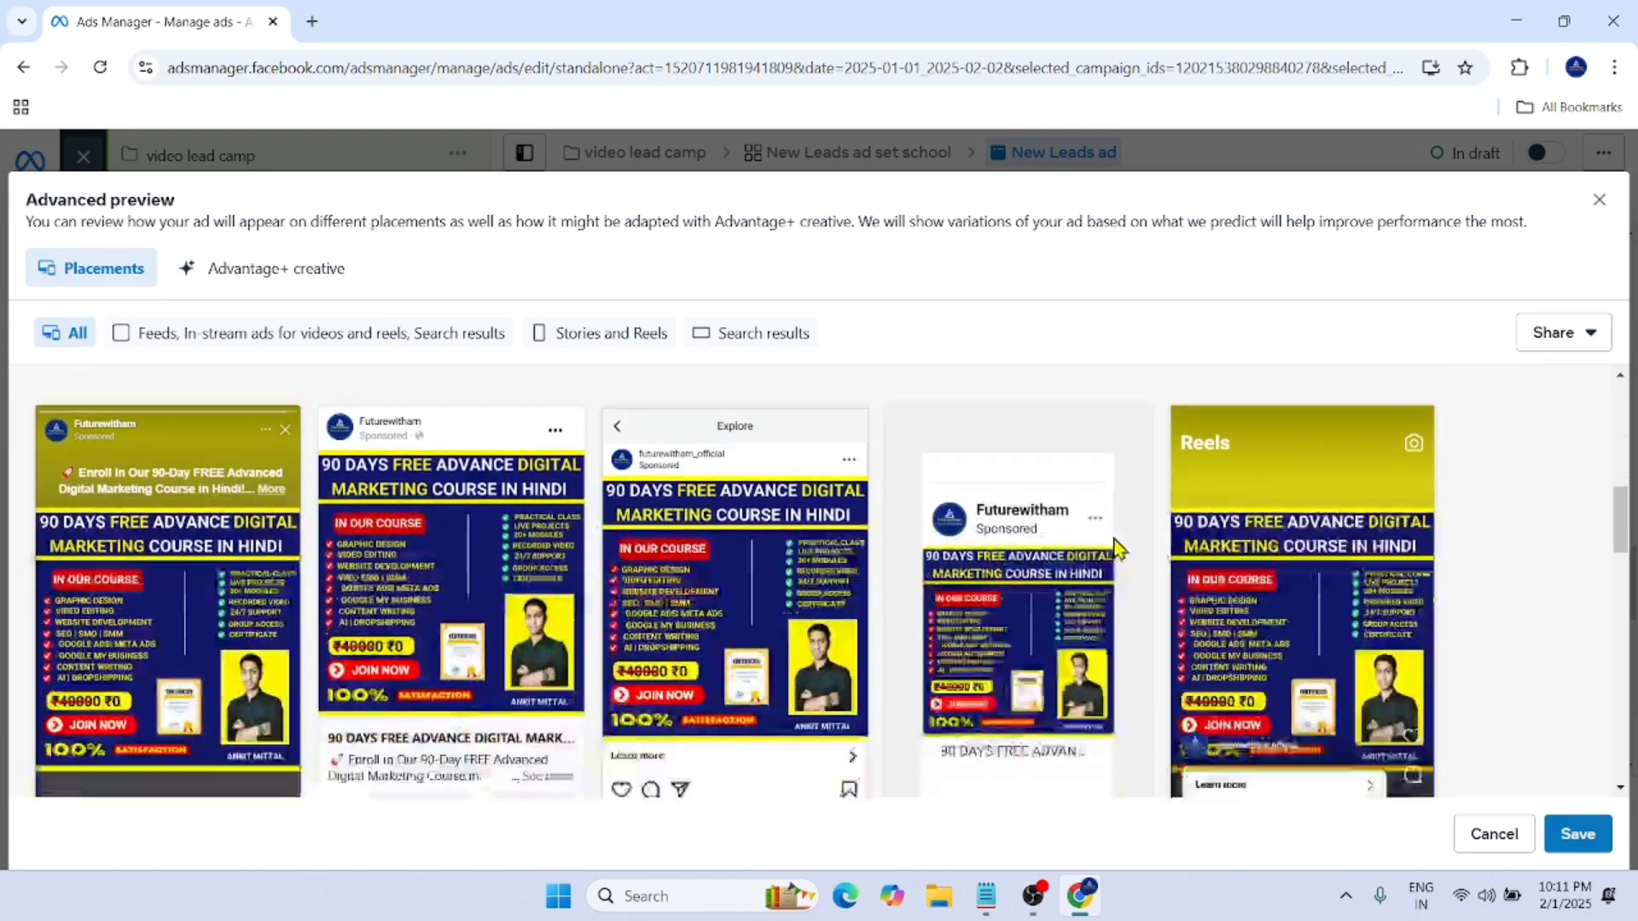
# Step: Examine the ad previews for Instagram profile feed, Facebook Reels, Ads on Facebook Reels, Facebook profile feed and Facebook in-stream videos
pyautogui.scroll(-4, 1104, 599)
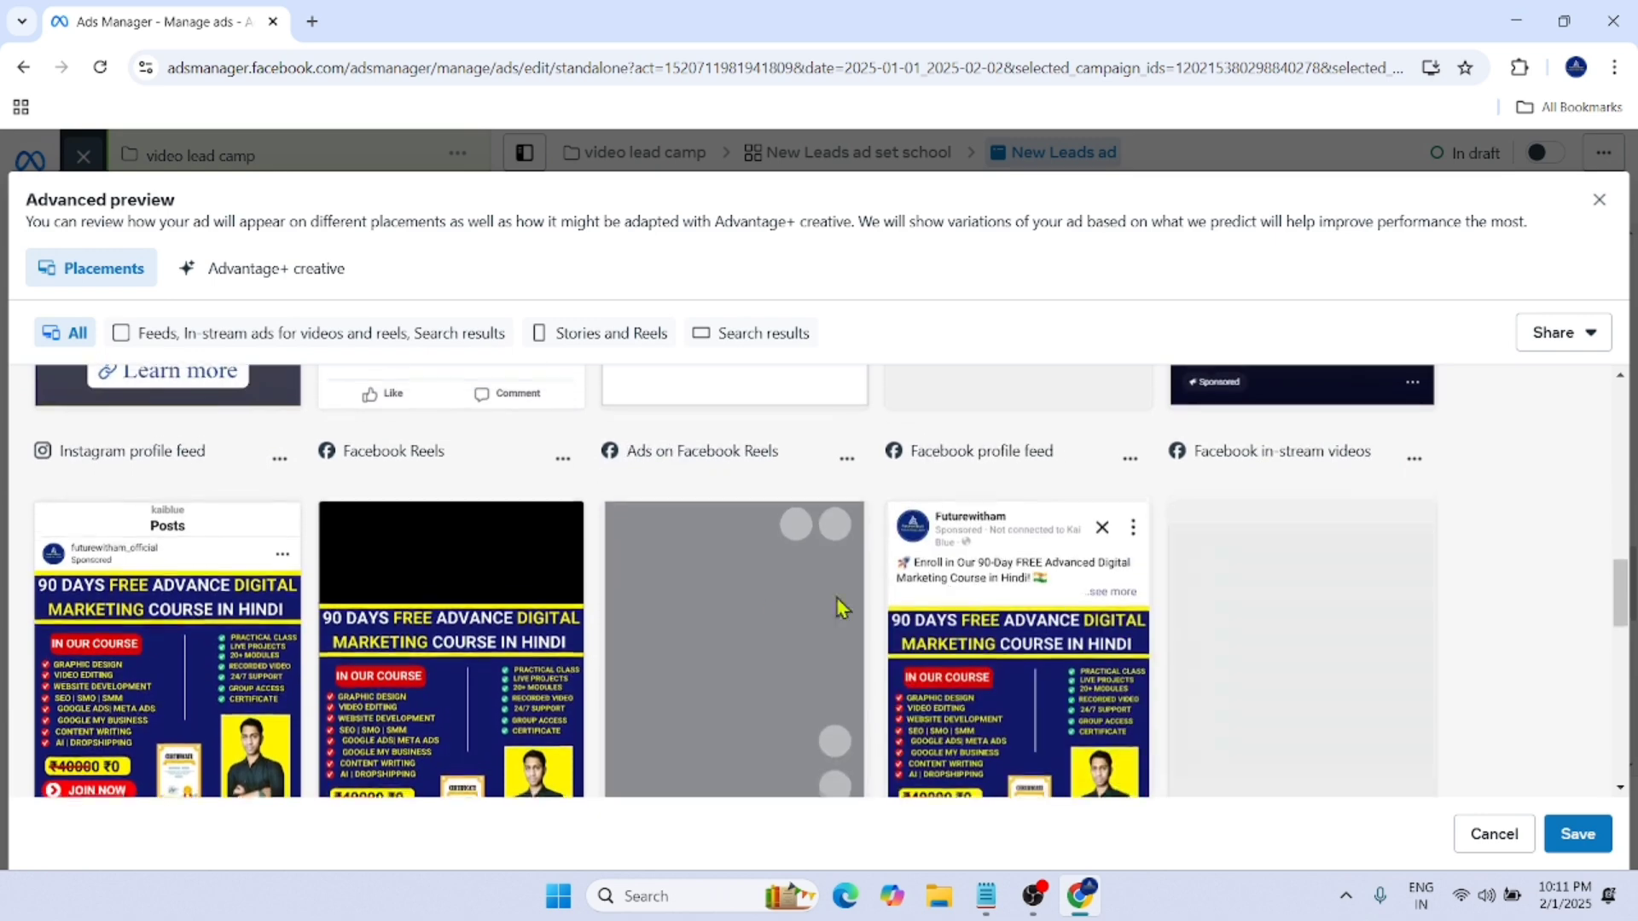
pyautogui.scroll(-1, 853, 598)
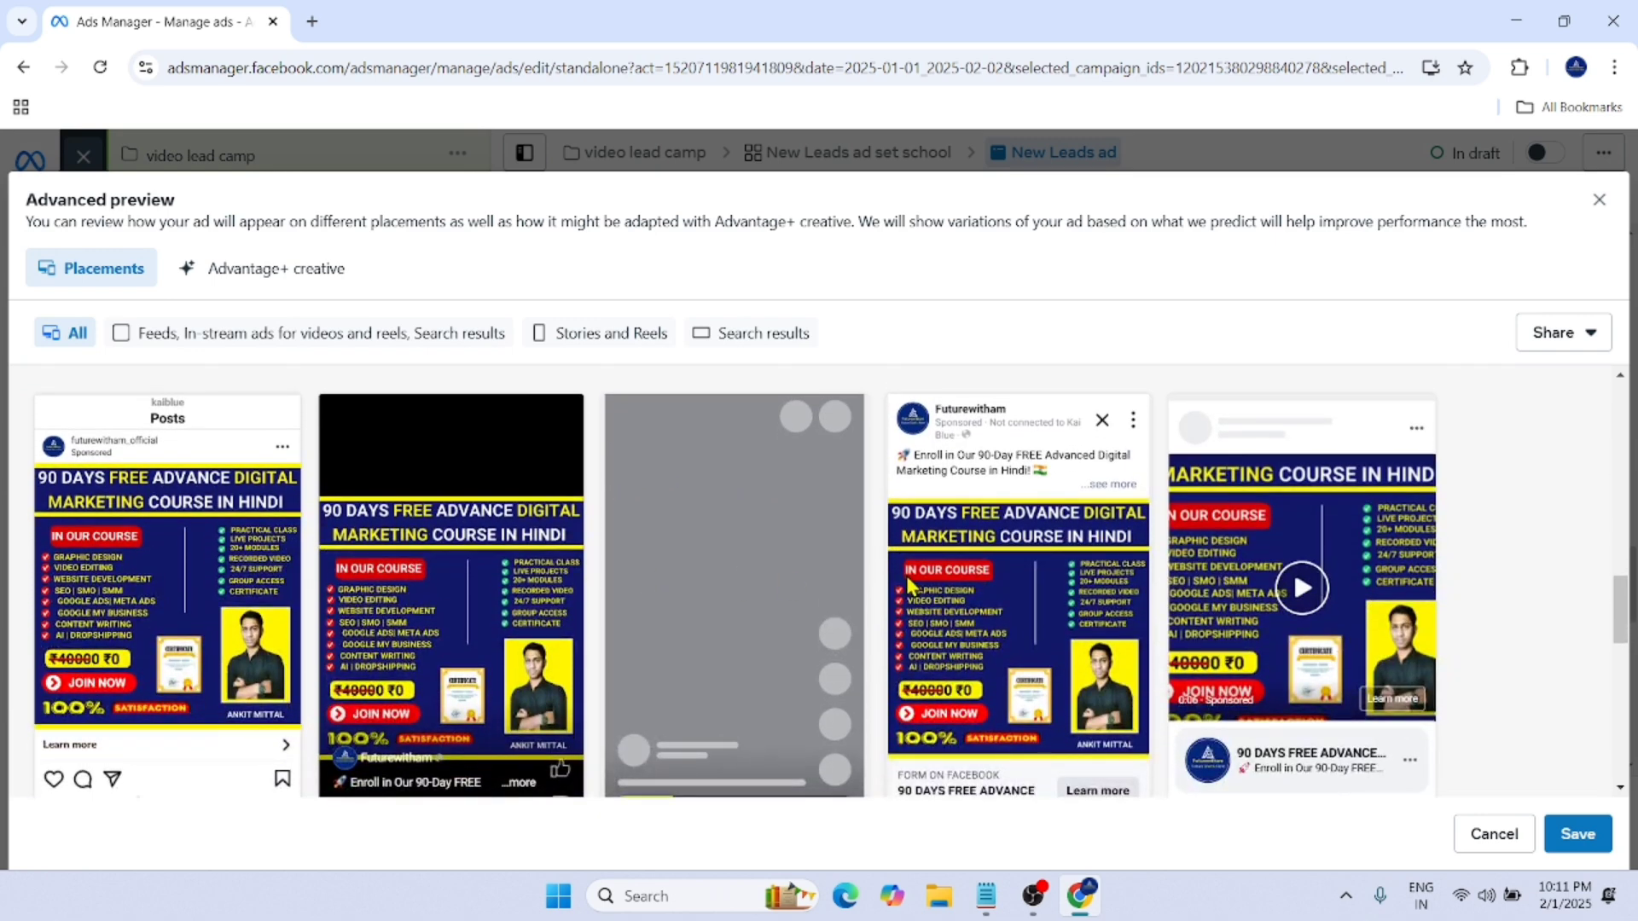
pyautogui.scroll(-3, 684, 621)
pyautogui.moveTo(717, 674)
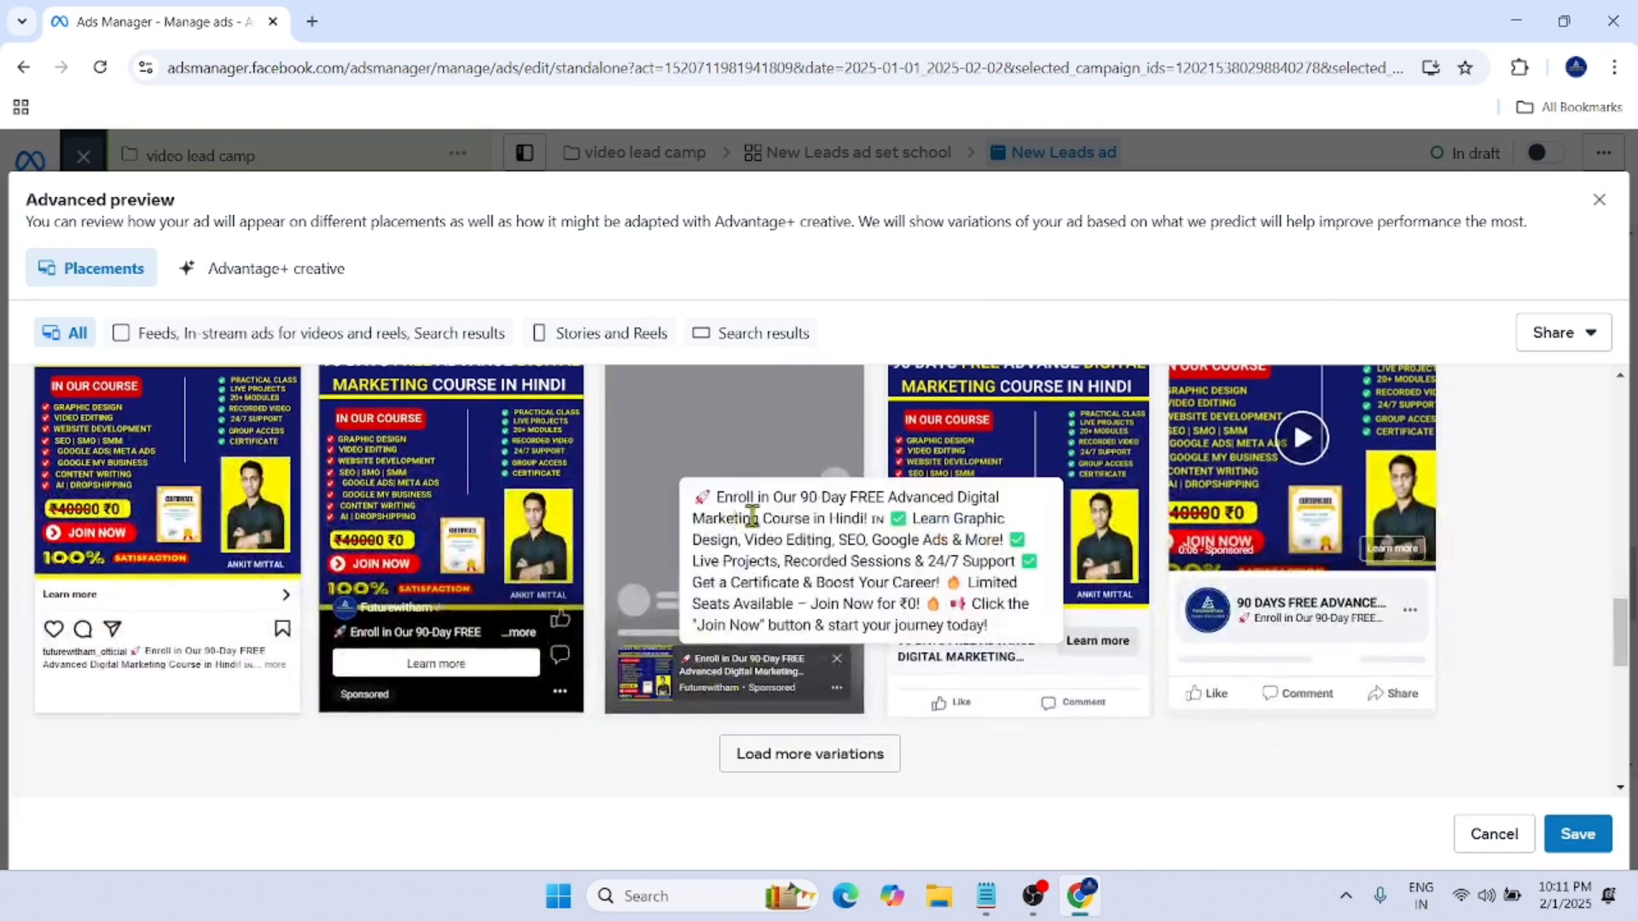
pyautogui.scroll(-1, 707, 680)
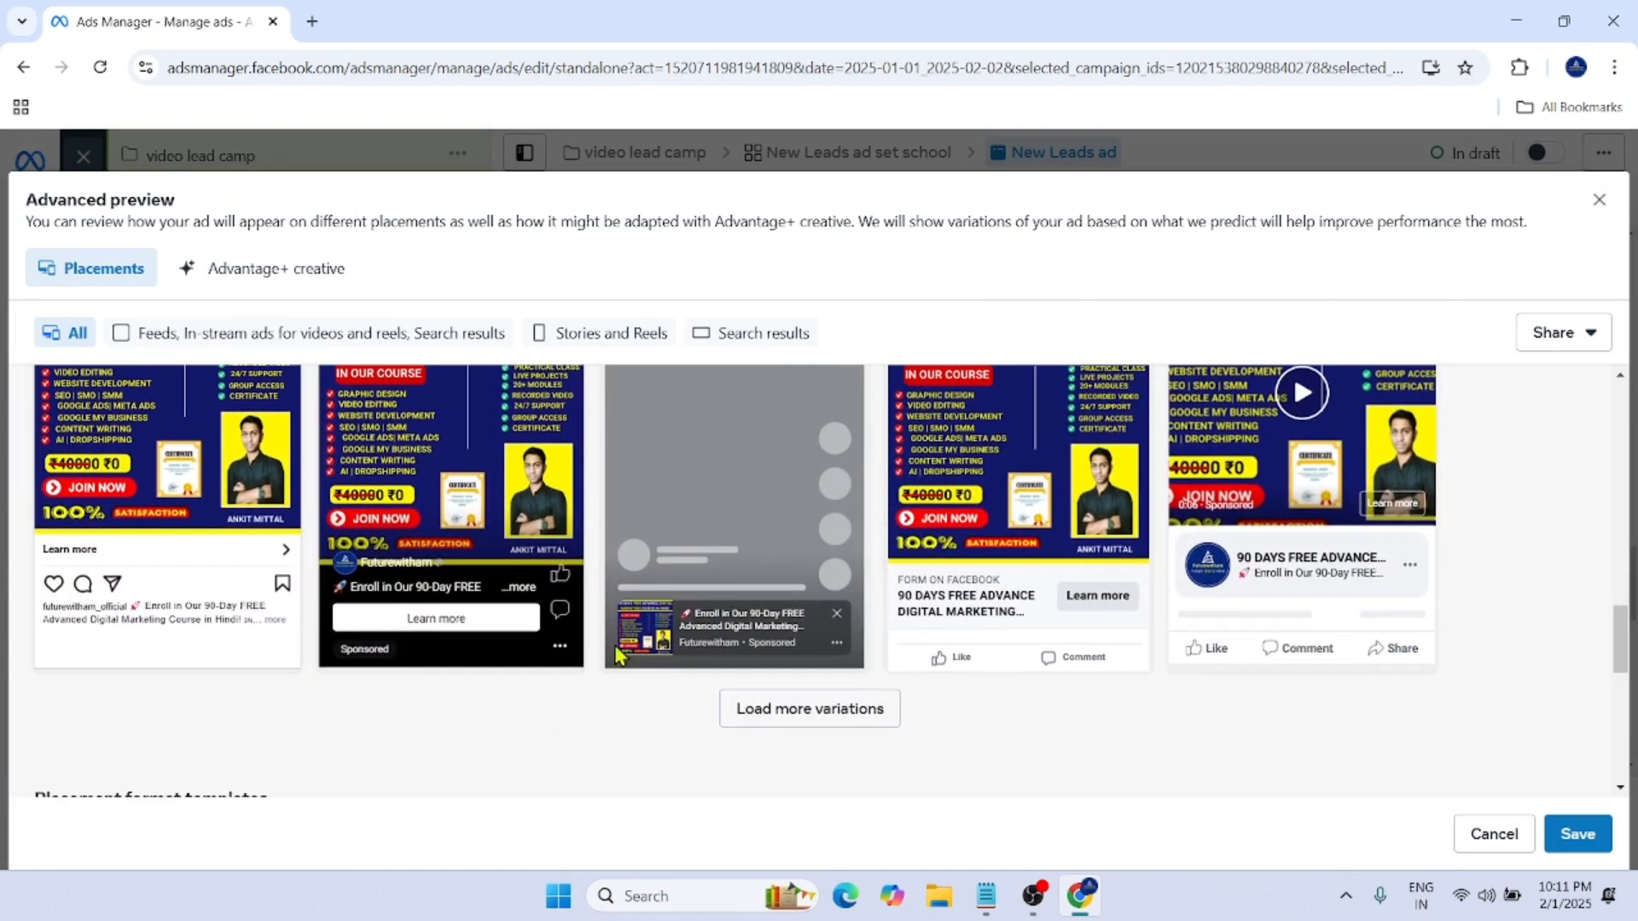
# Step: Load more ad variations and review the search results and Explore home previews along with the placement format templates
pyautogui.scroll(-4, 827, 650)
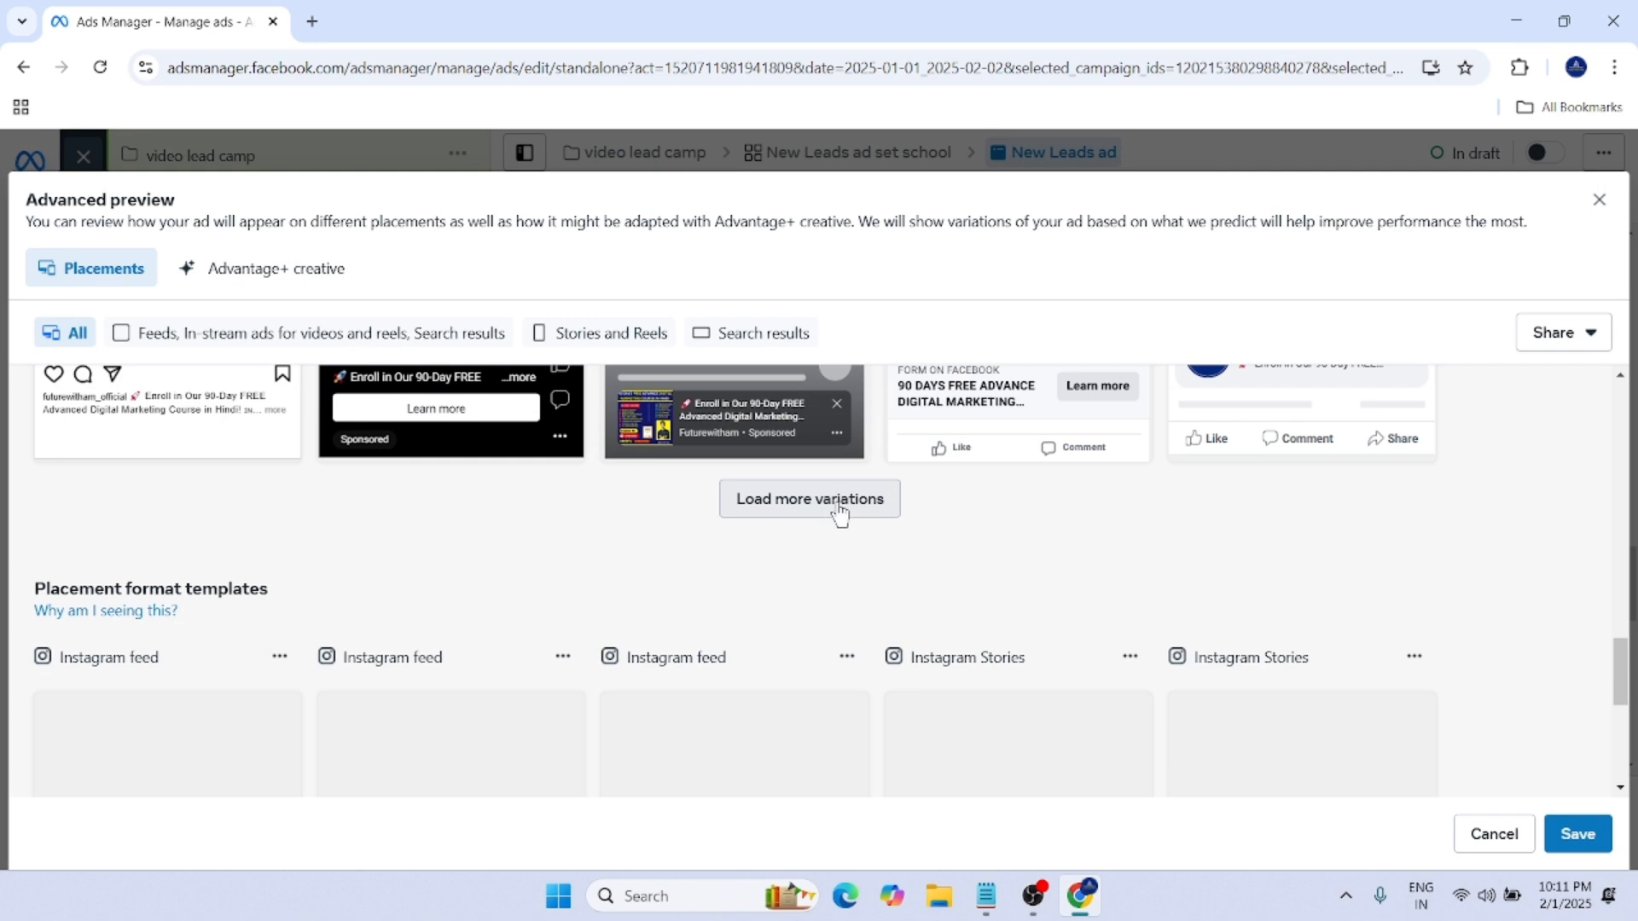
pyautogui.click(841, 512)
pyautogui.scroll(-2, 877, 605)
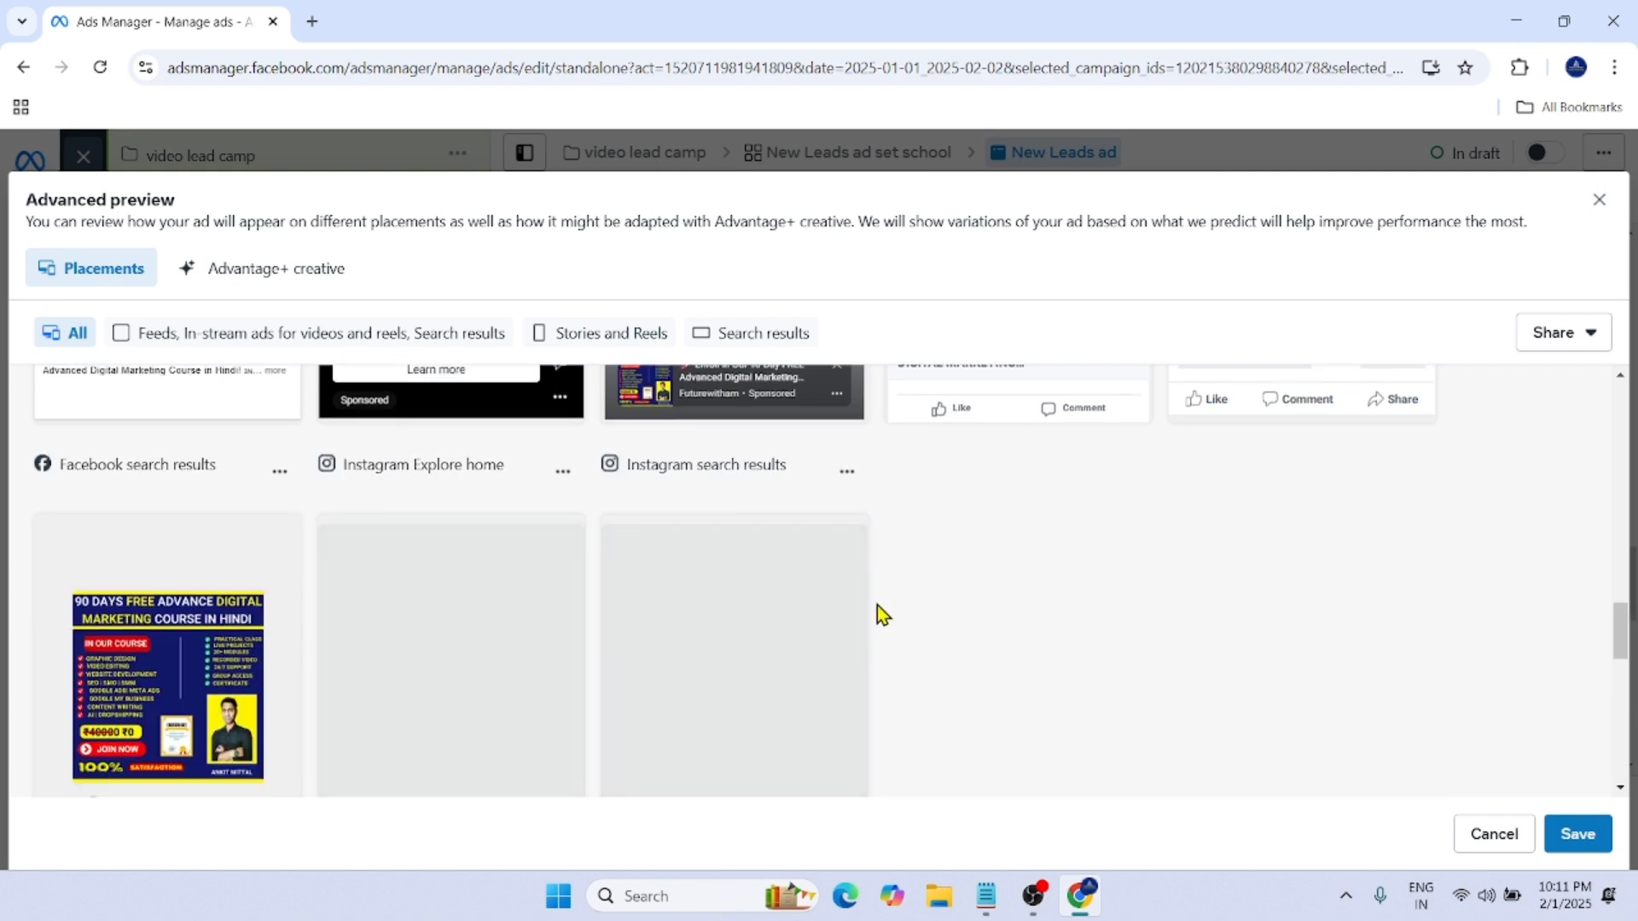
pyautogui.scroll(1, 763, 623)
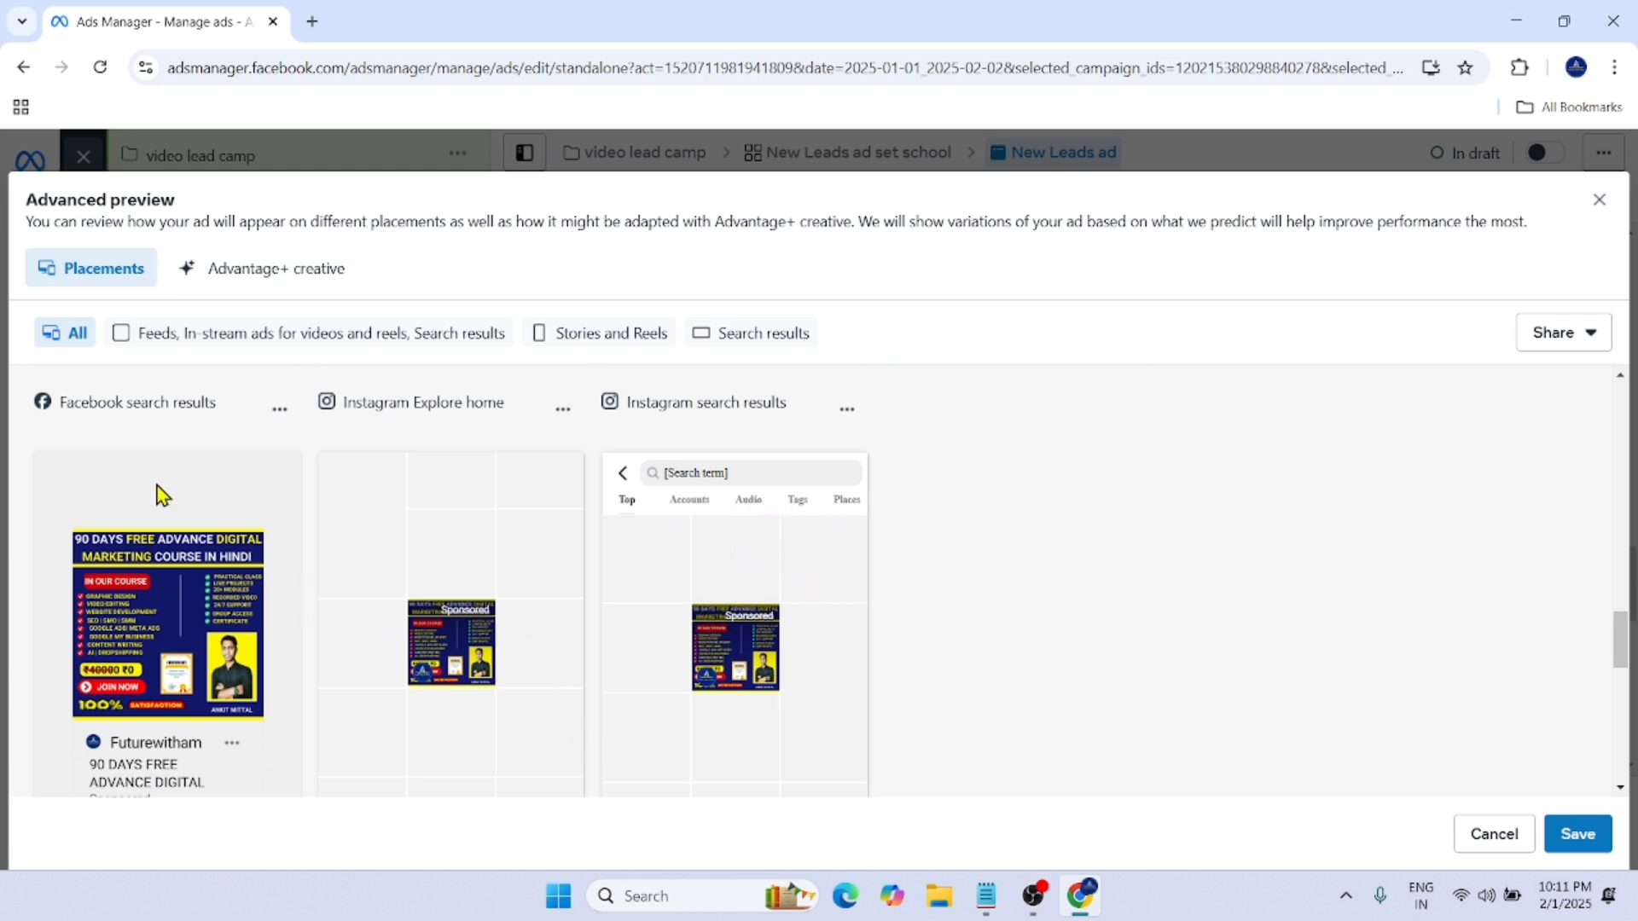
pyautogui.scroll(-7, 426, 646)
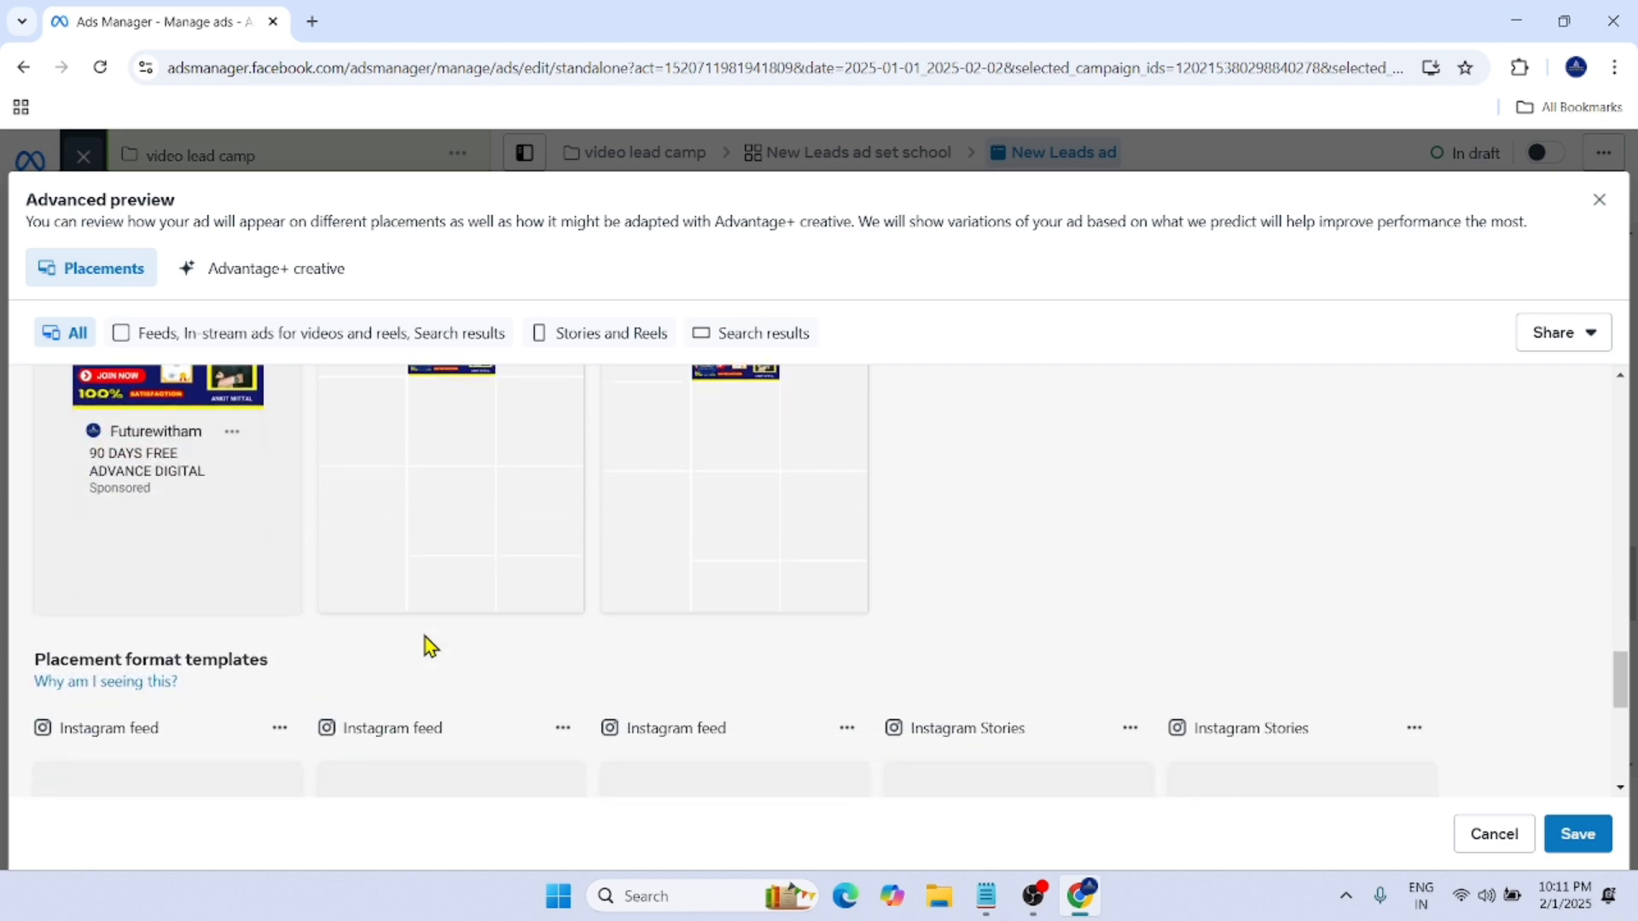
pyautogui.scroll(-3, 1141, 650)
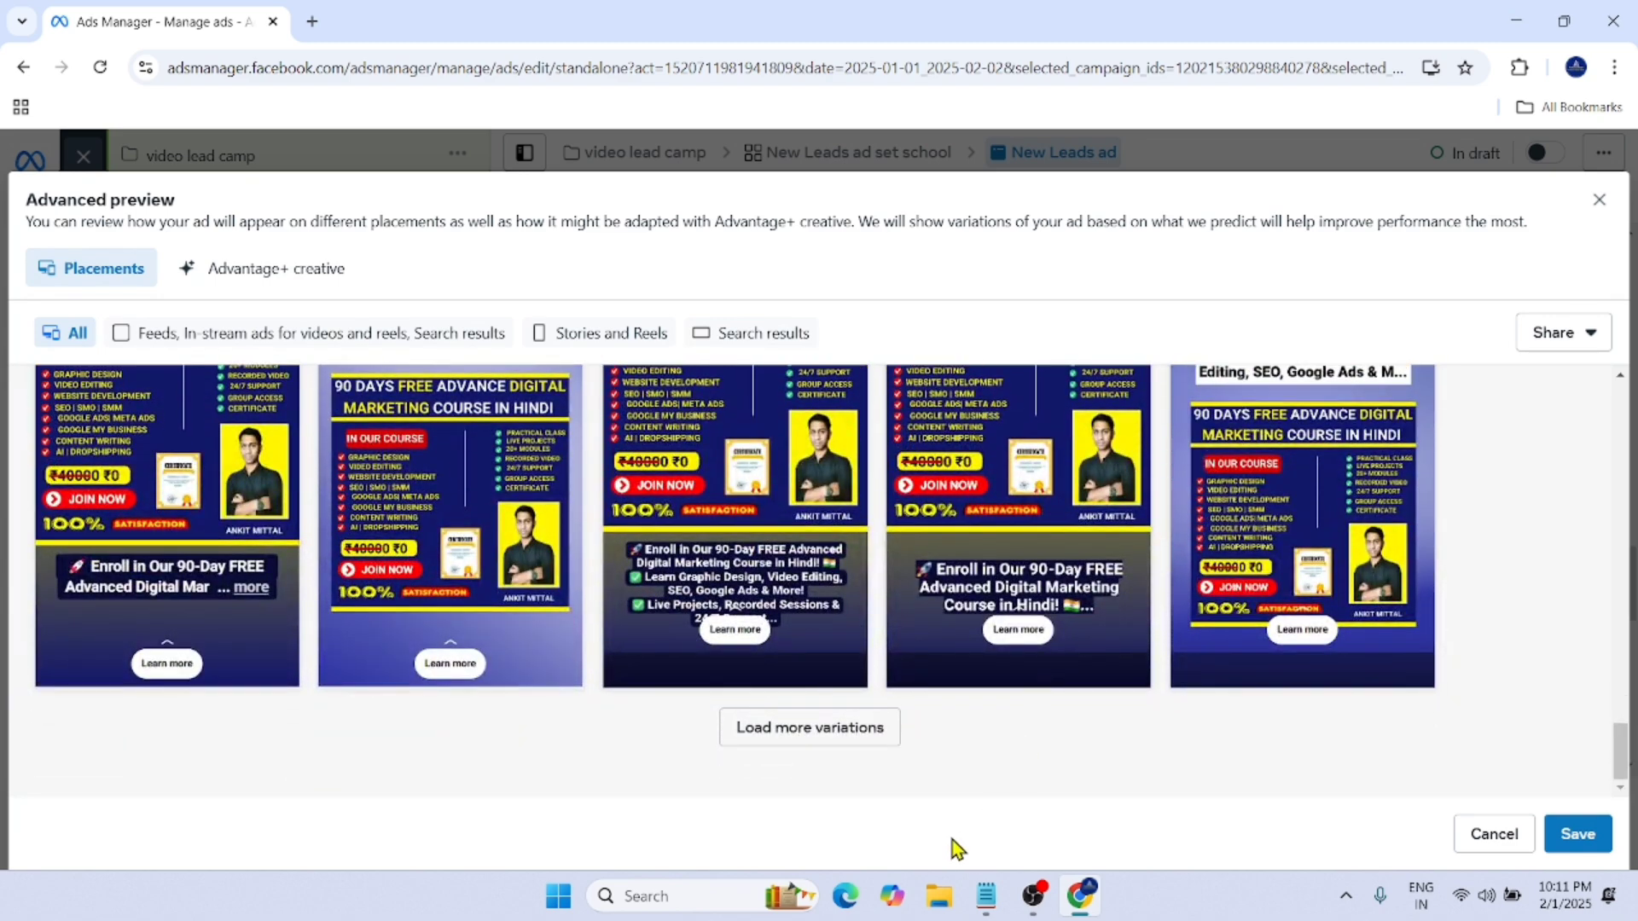
# Step: Load more placement format template variations, look through them, and save the advanced preview to return to the ad editor
pyautogui.click(772, 734)
pyautogui.scroll(-1, 866, 732)
pyautogui.scroll(-5, 866, 732)
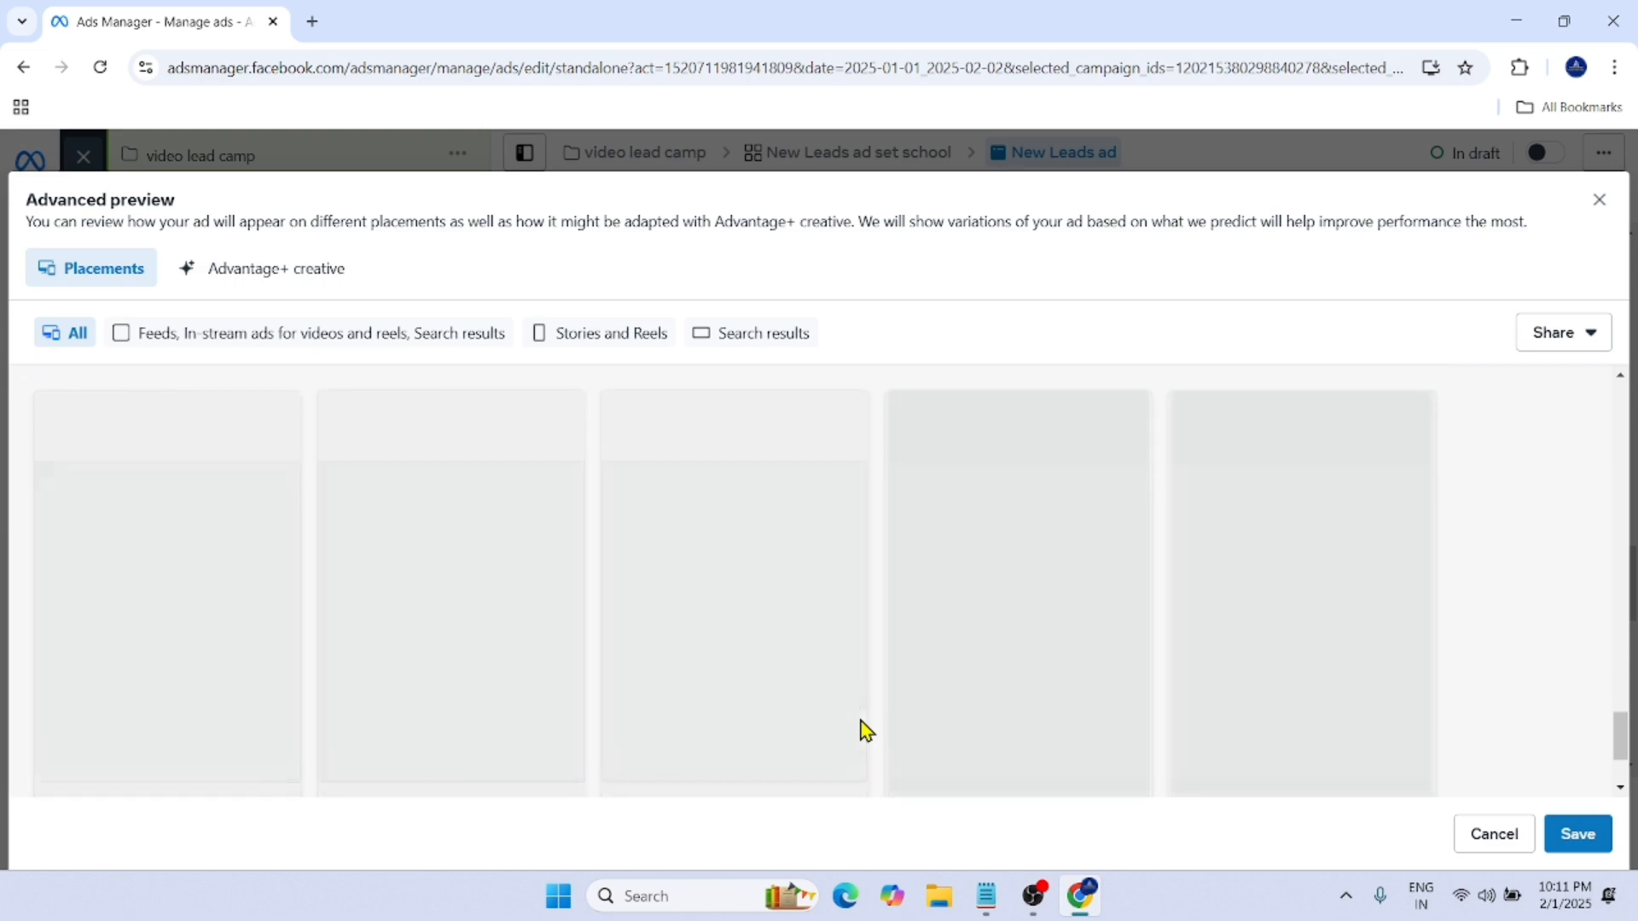
pyautogui.click(866, 732)
pyautogui.scroll(1, 866, 731)
pyautogui.scroll(-1, 864, 731)
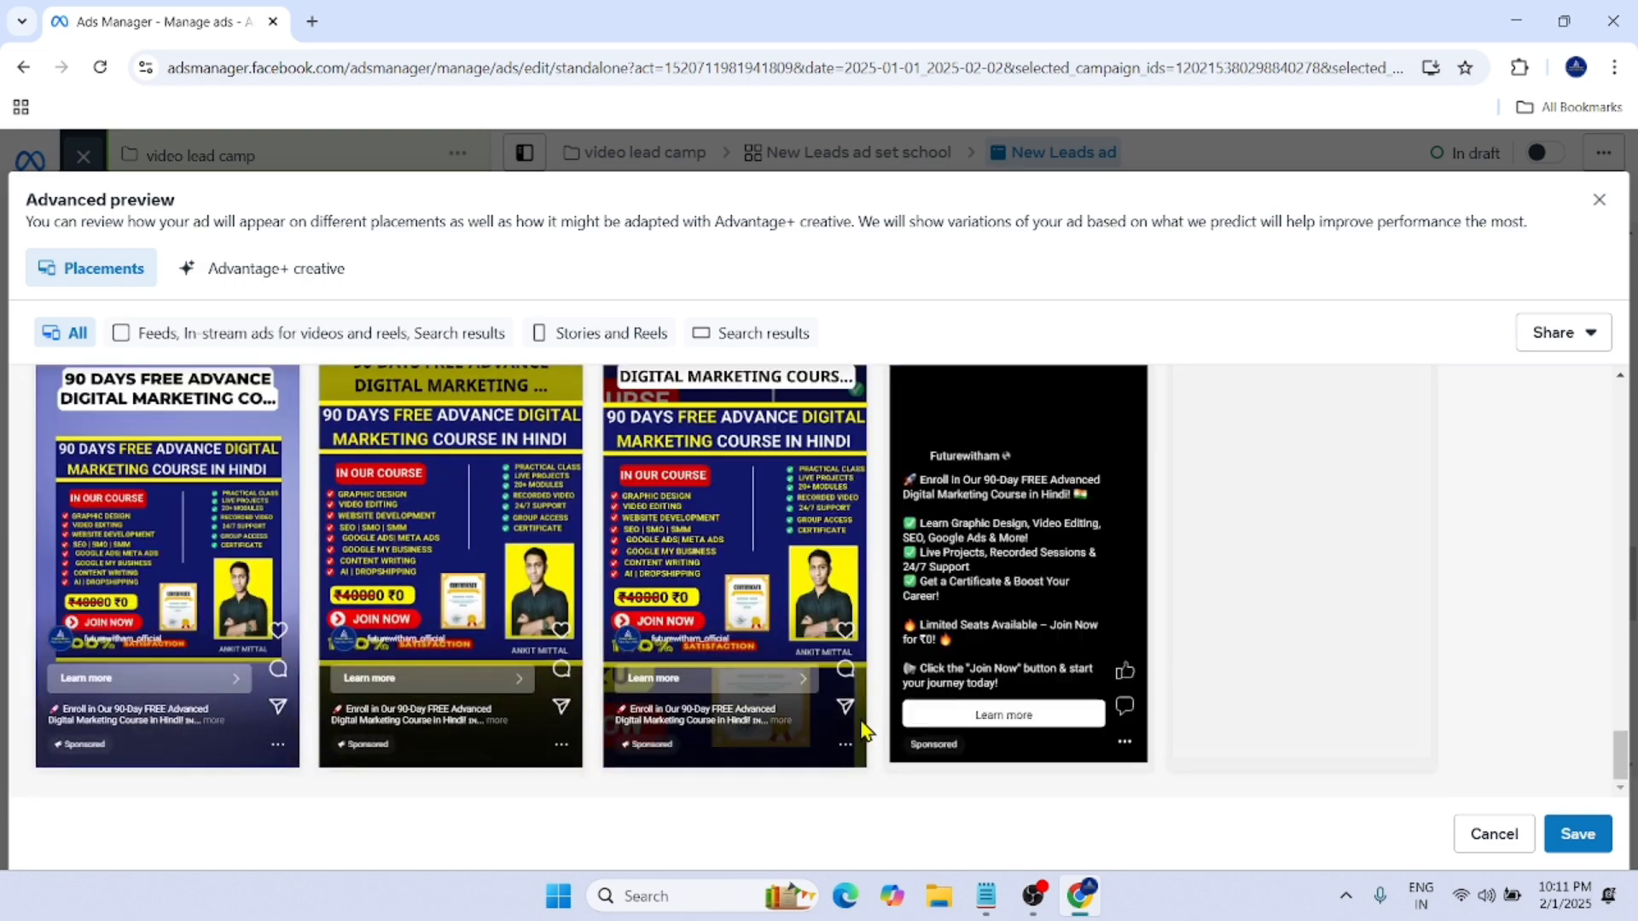
pyautogui.scroll(2, 864, 730)
pyautogui.scroll(-6, 1407, 523)
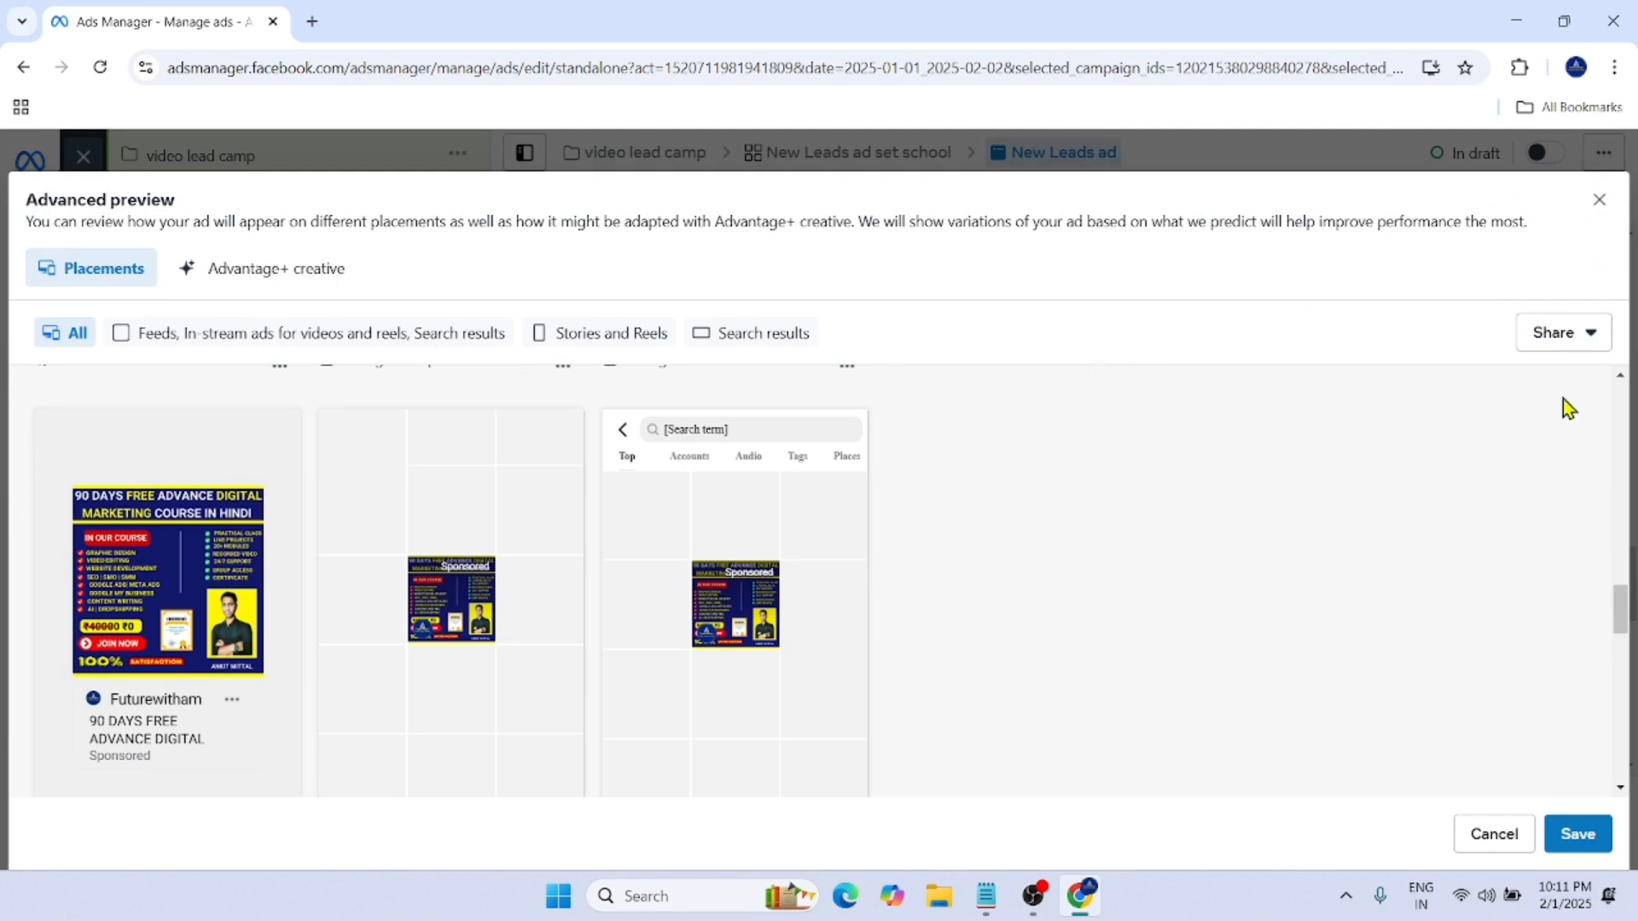
pyautogui.click(1576, 832)
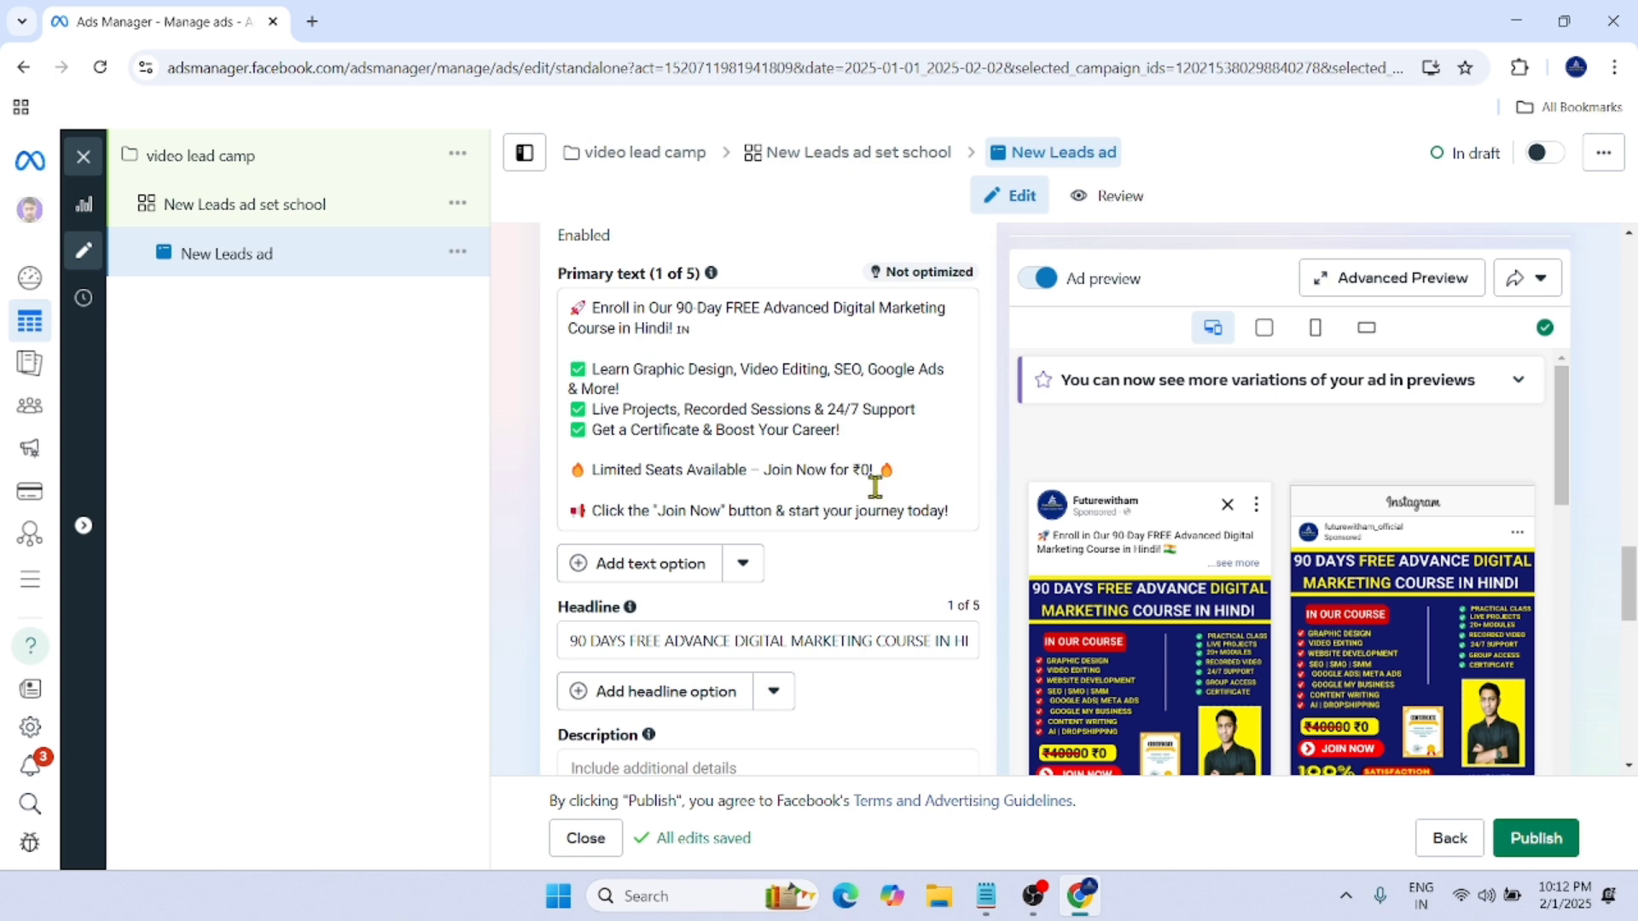
# Step: Switch to WhatsApp and open the older "90 Days Free Digital Marketing Course" group chat
pyautogui.click(696, 896)
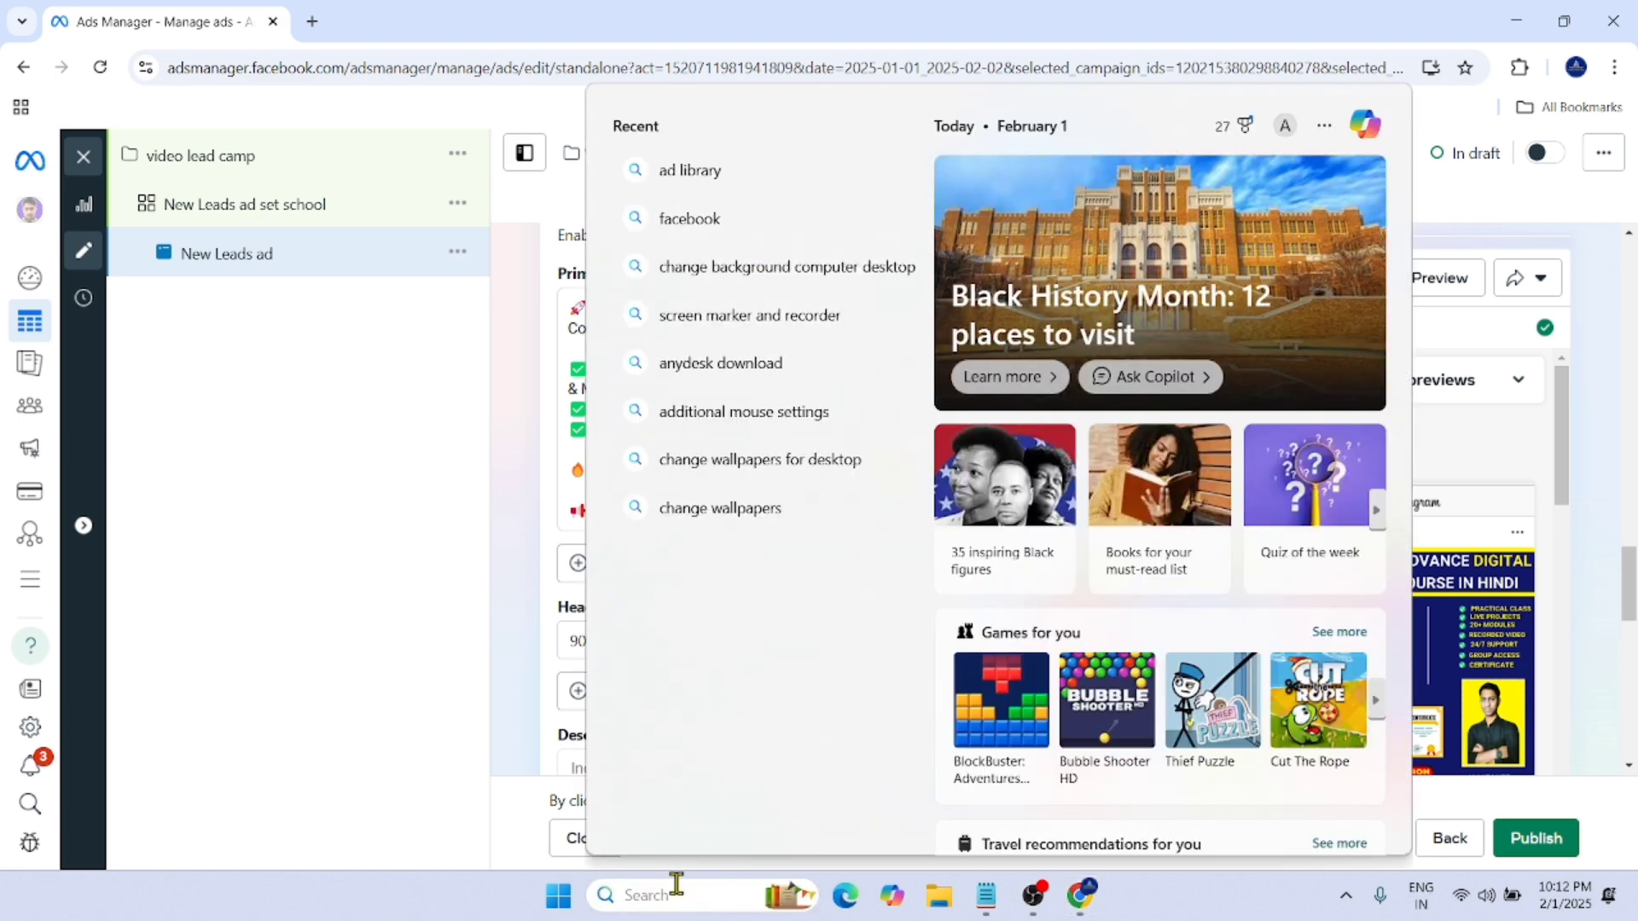
pyautogui.write('w')
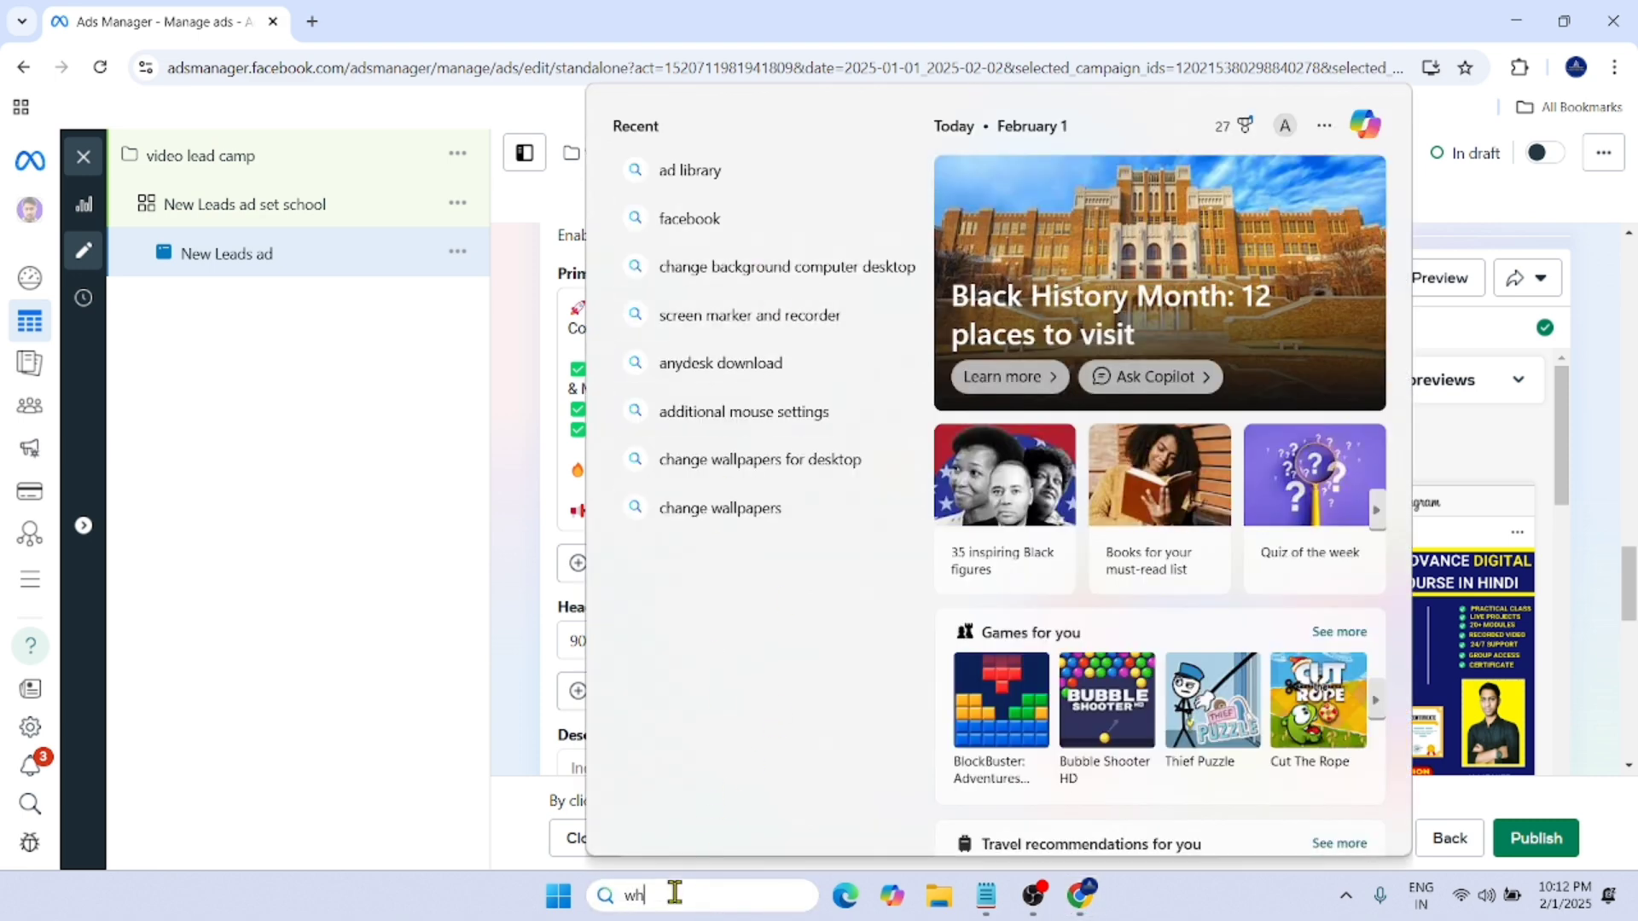
pyautogui.write('h')
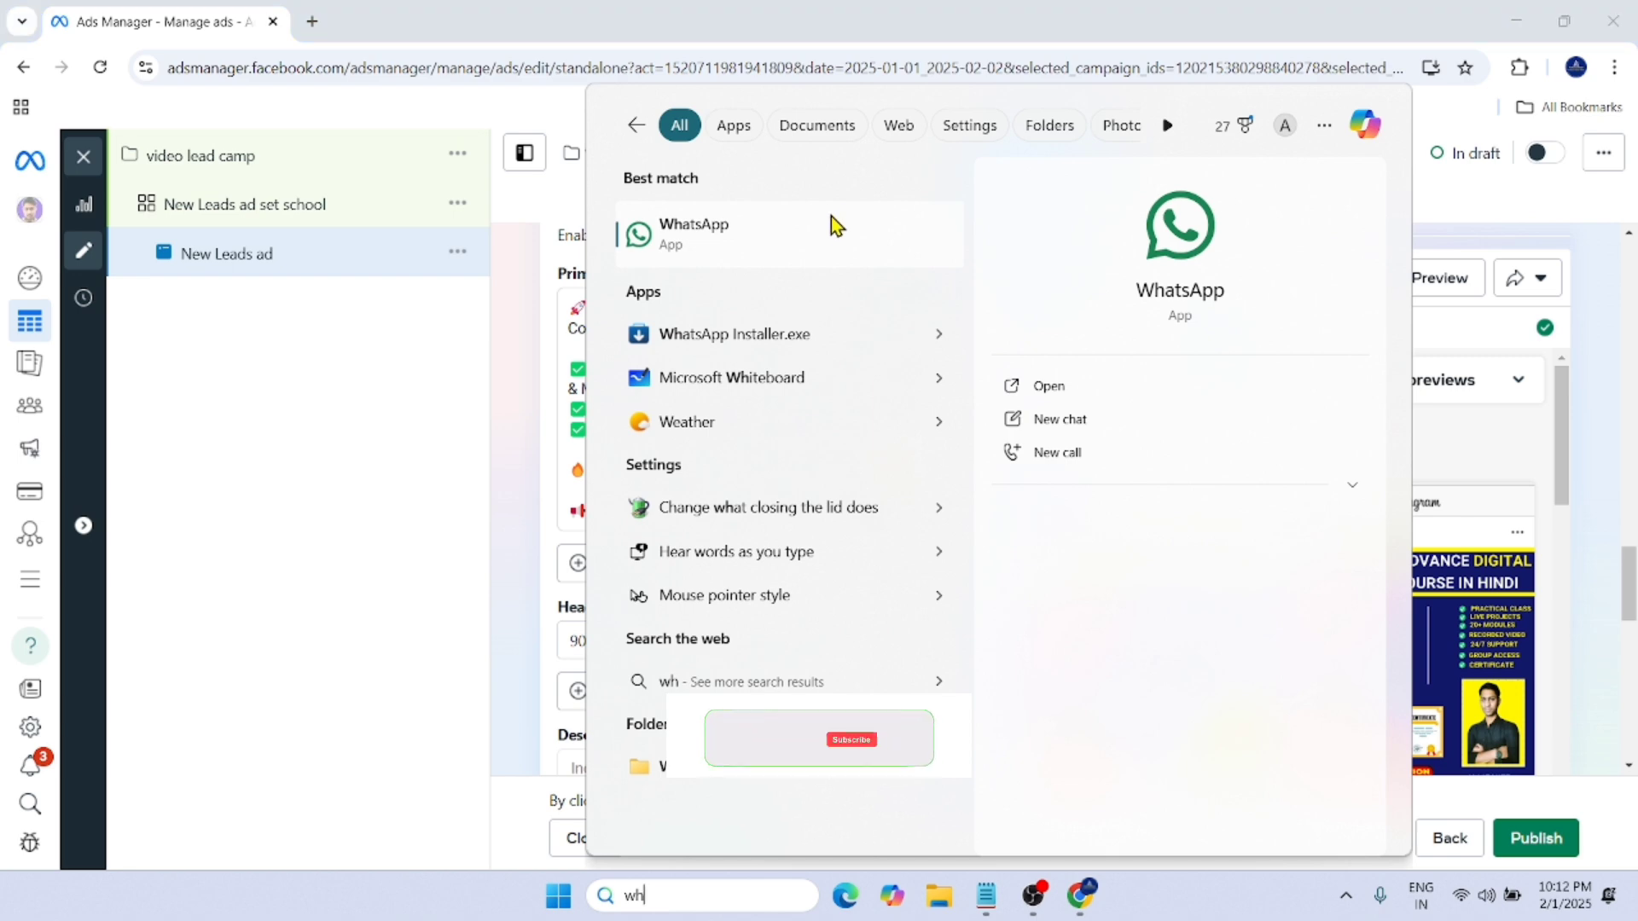
pyautogui.click(832, 227)
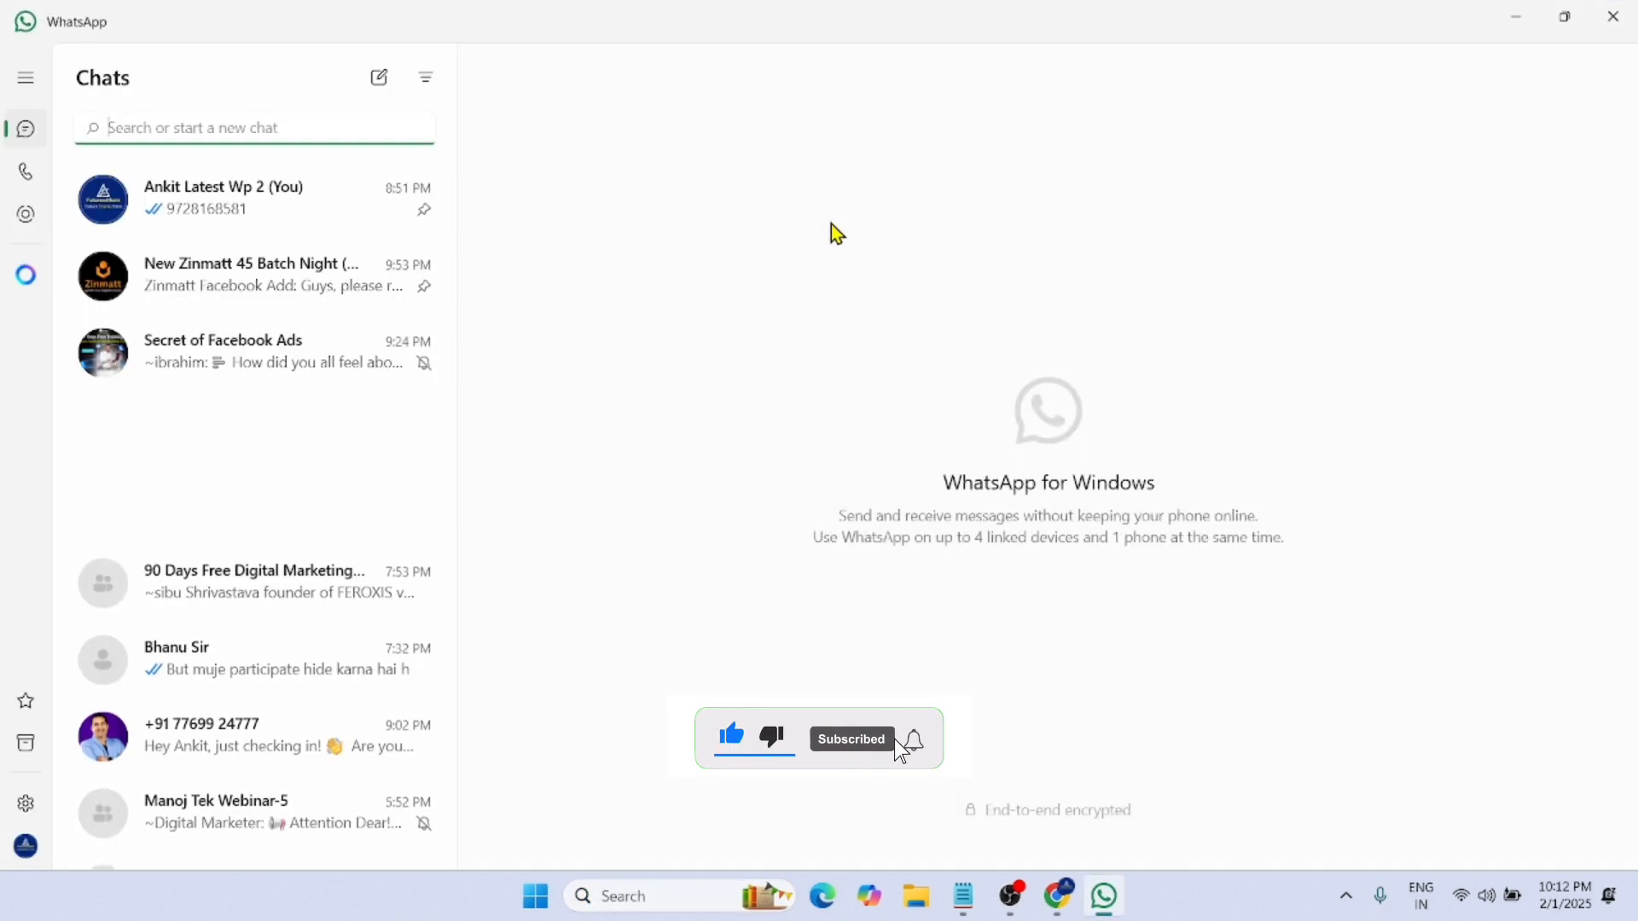
pyautogui.scroll(-10, 299, 607)
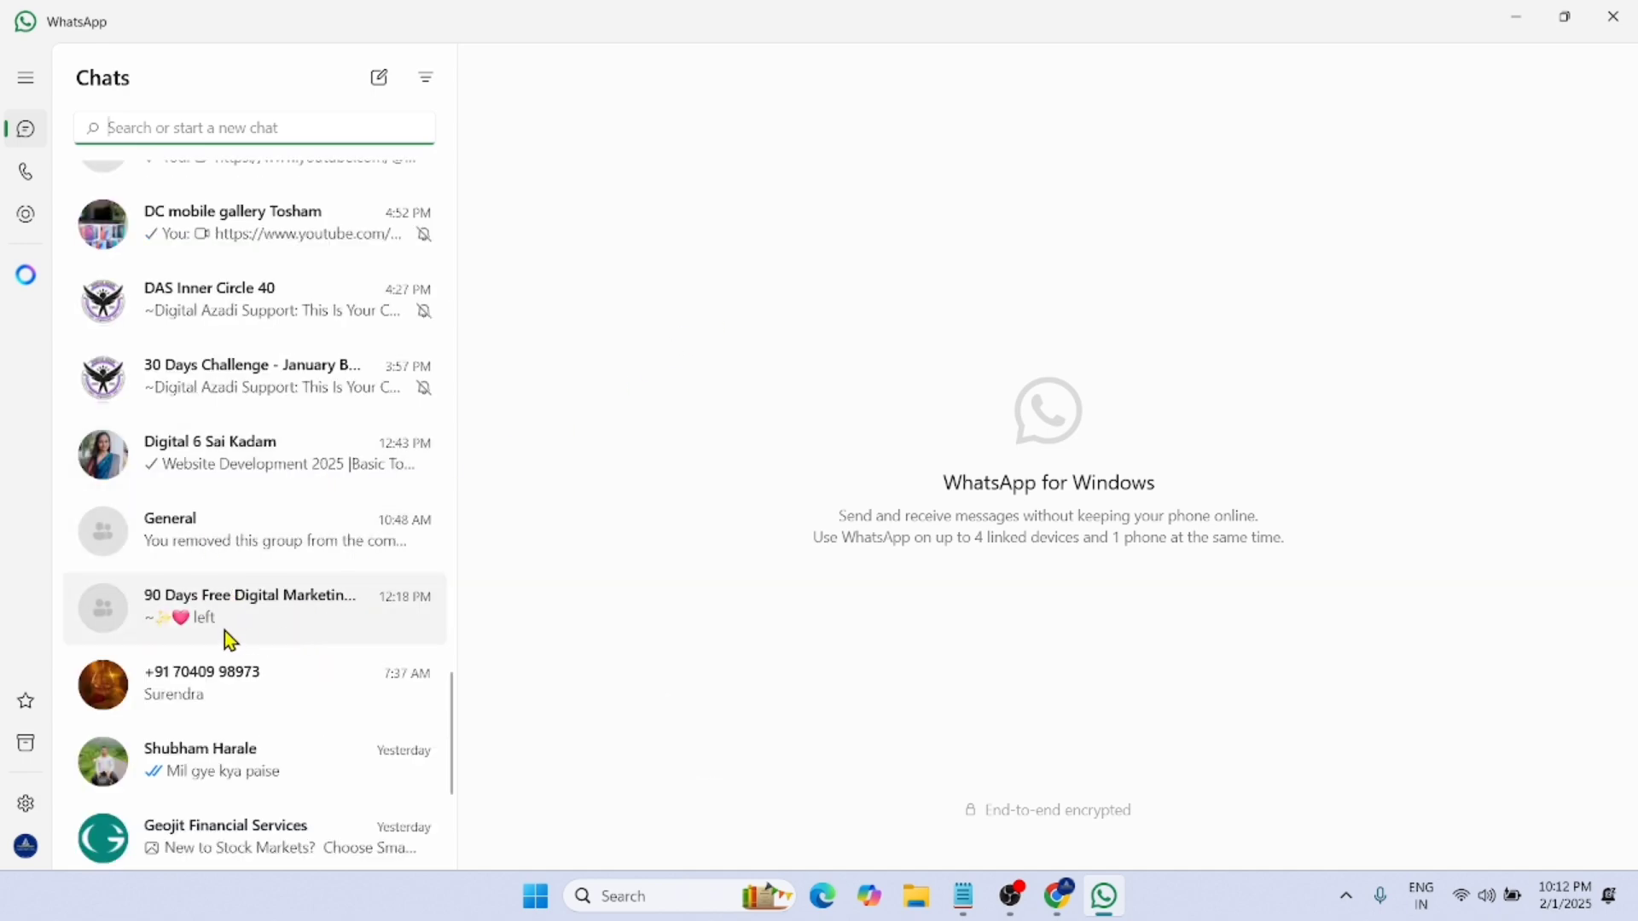
pyautogui.click(298, 611)
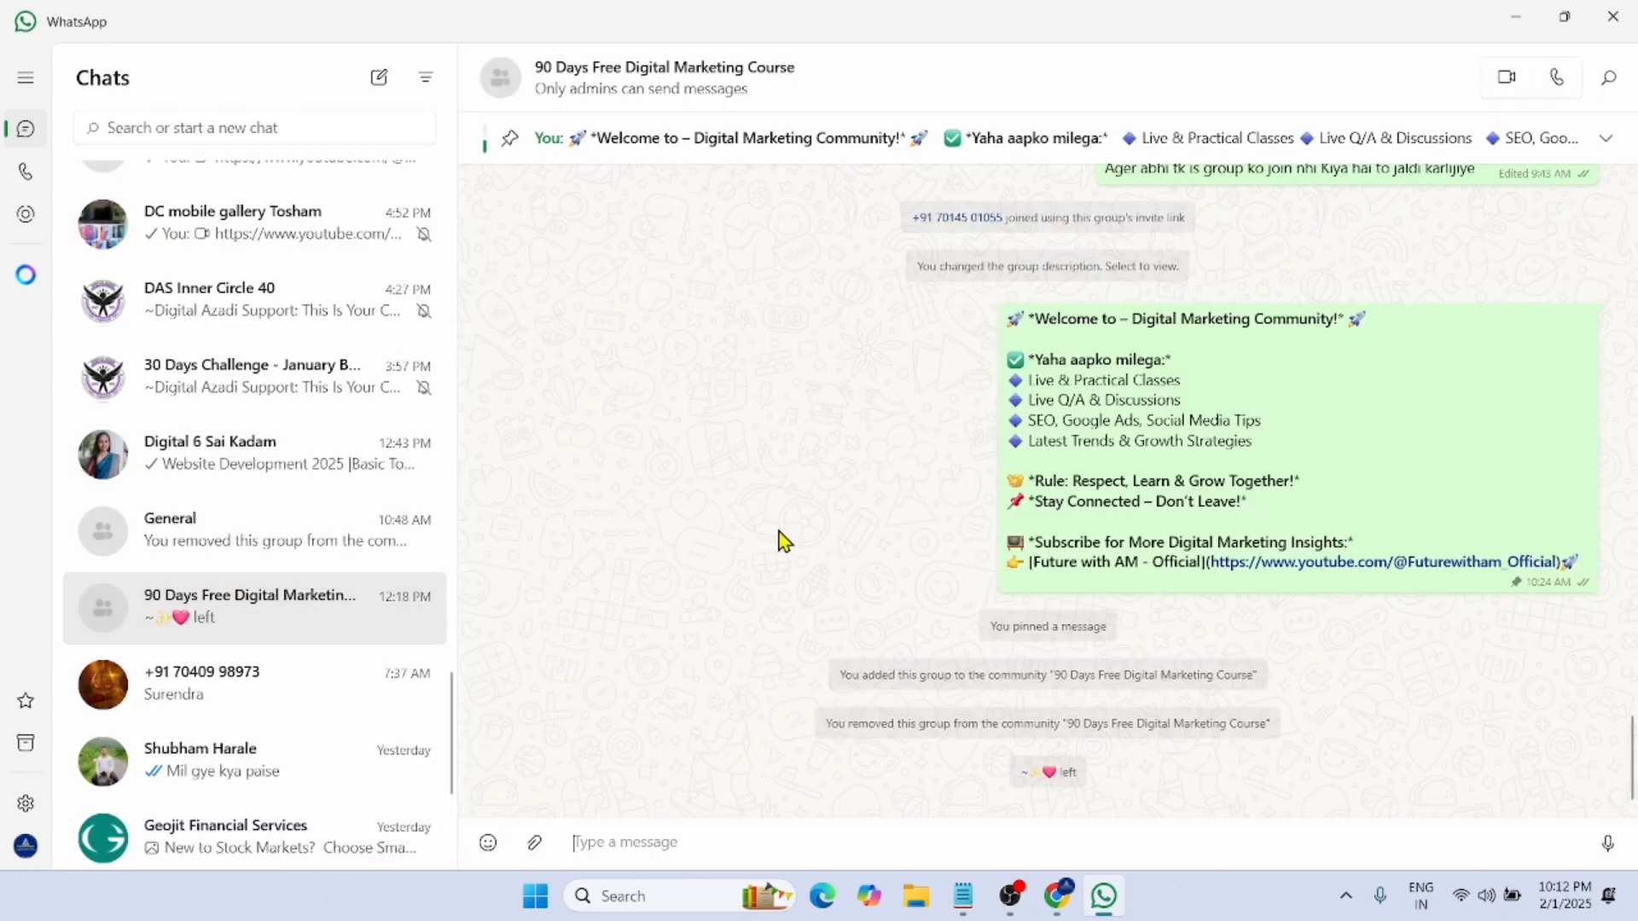
# Step: Review the group chat's message history from its creation, including members joining through the invite link
pyautogui.scroll(1, 1079, 625)
pyautogui.scroll(15, 1079, 625)
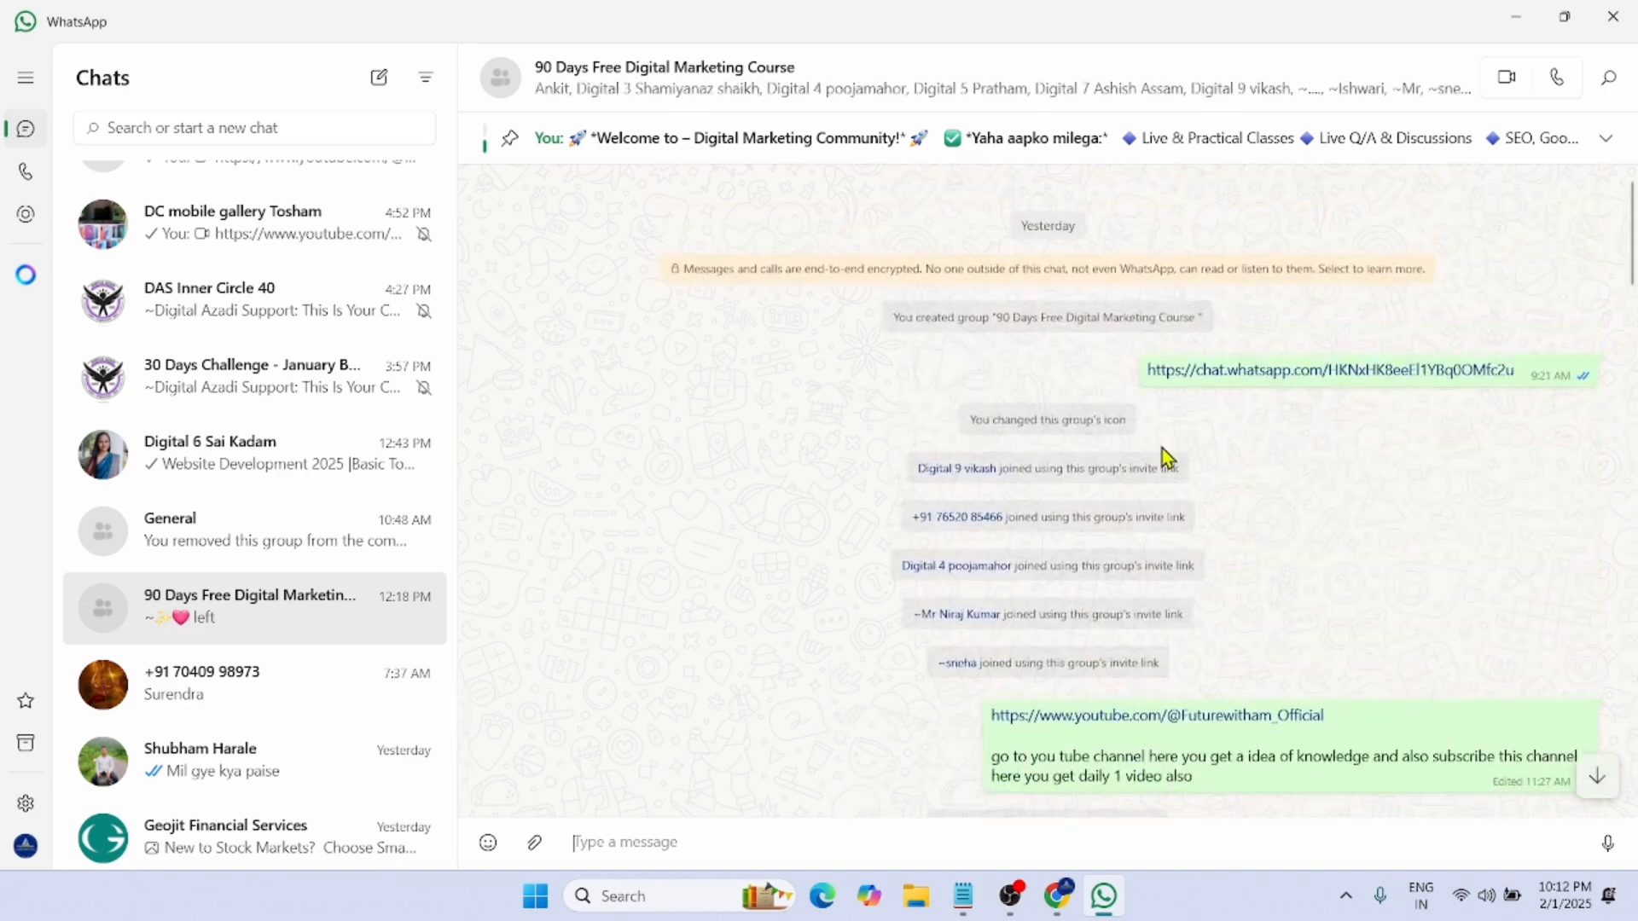
pyautogui.scroll(-2, 1167, 452)
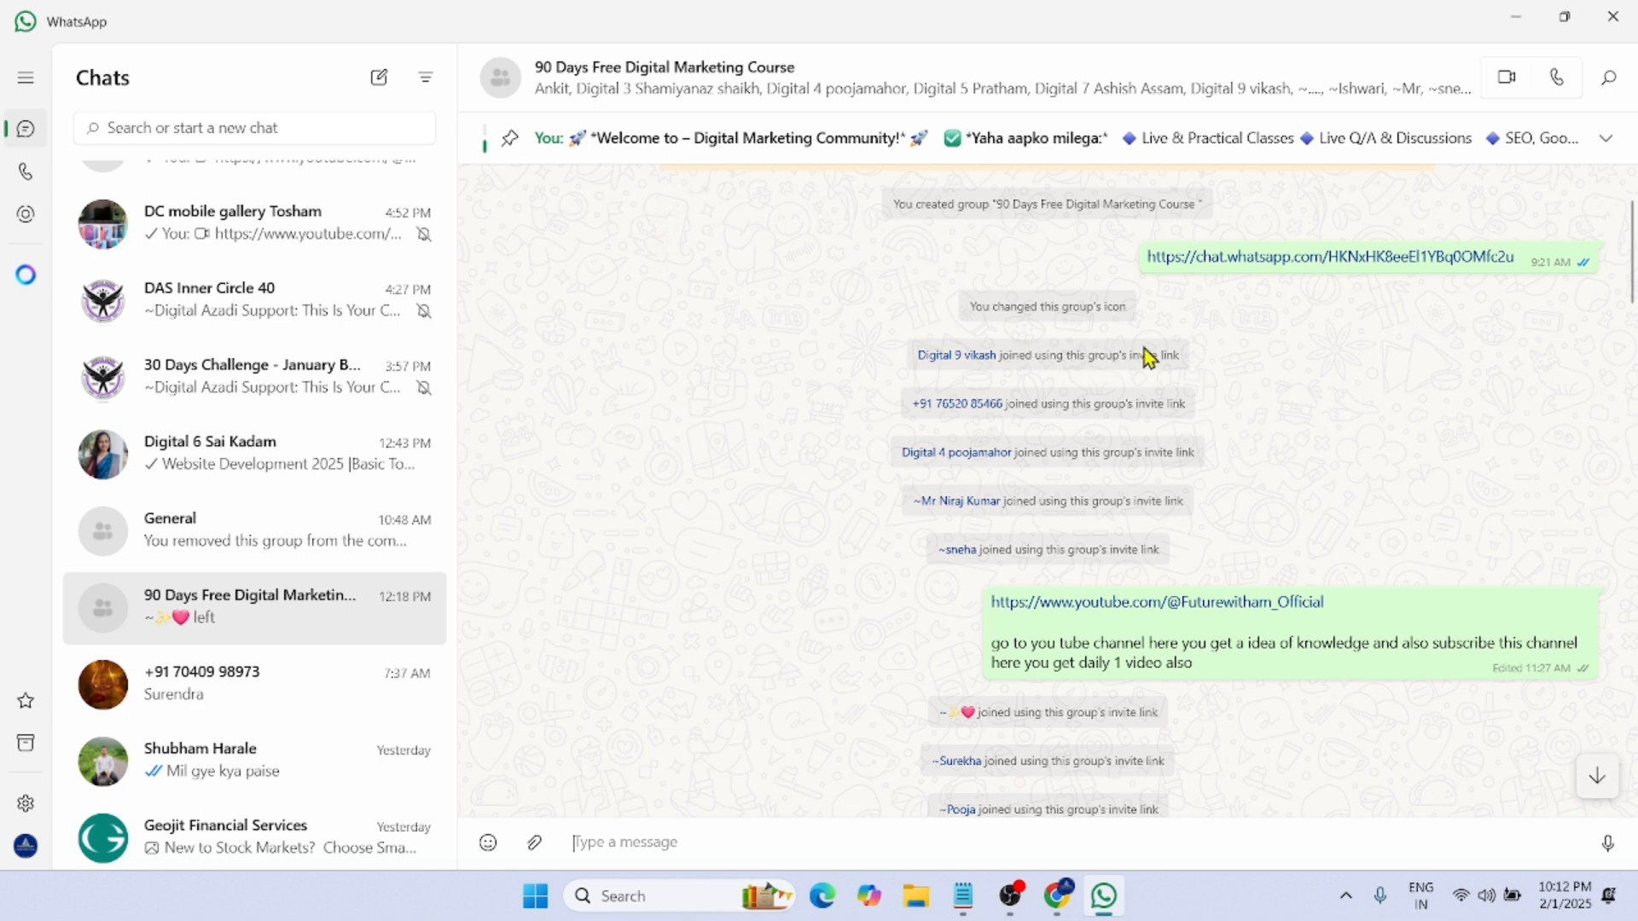
pyautogui.scroll(-4, 1055, 416)
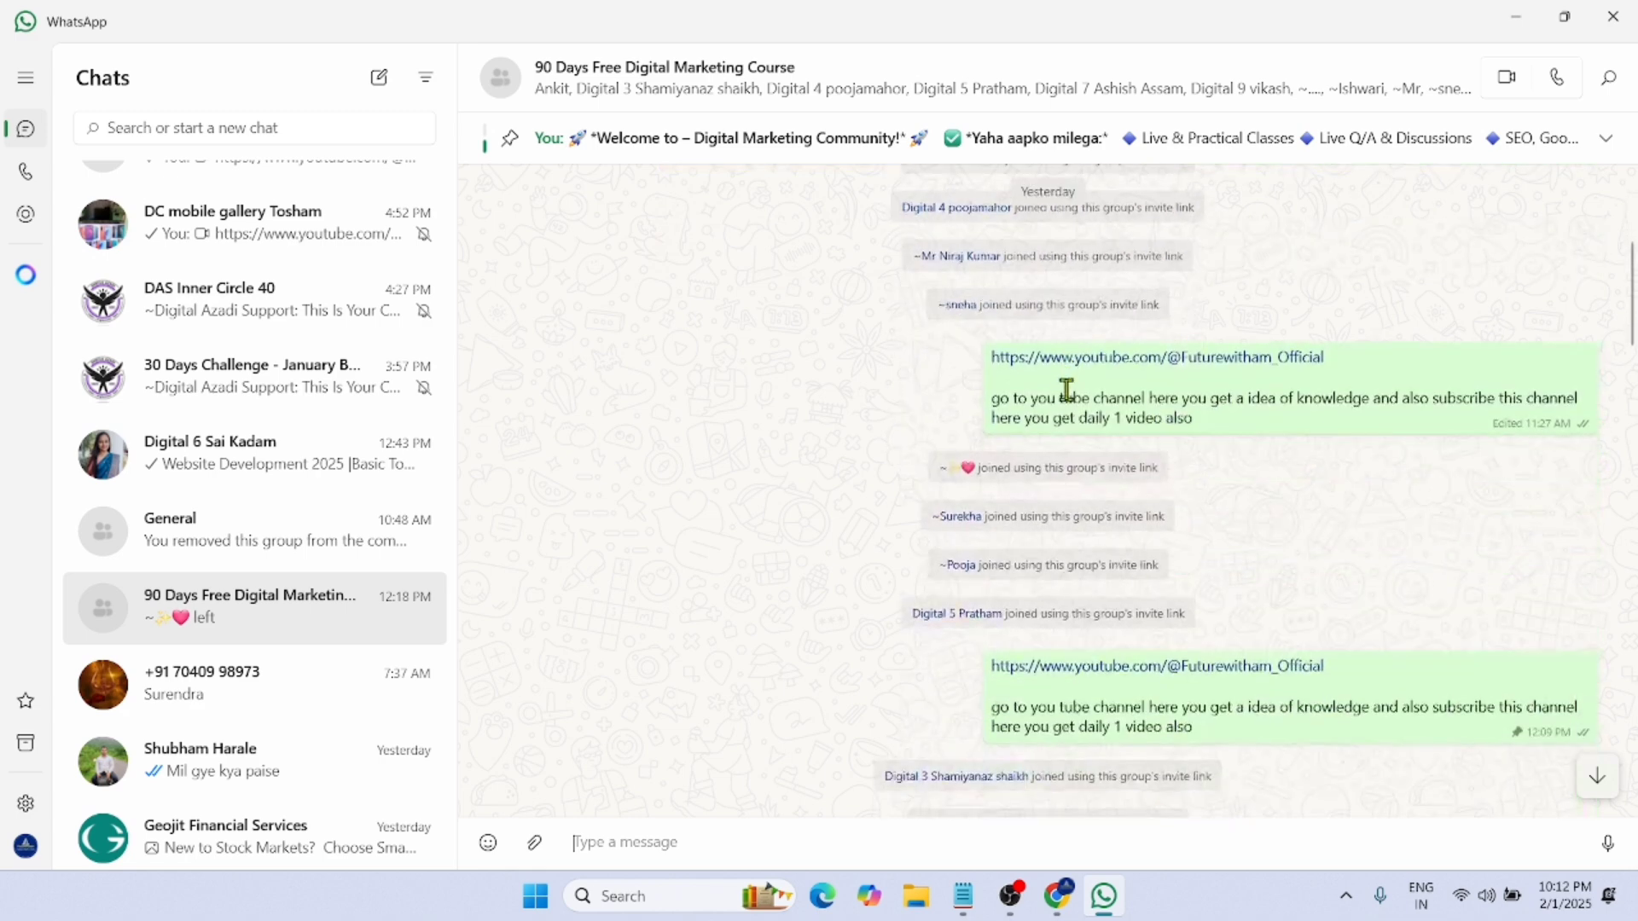
pyautogui.scroll(-2, 980, 567)
pyautogui.scroll(-5, 1067, 580)
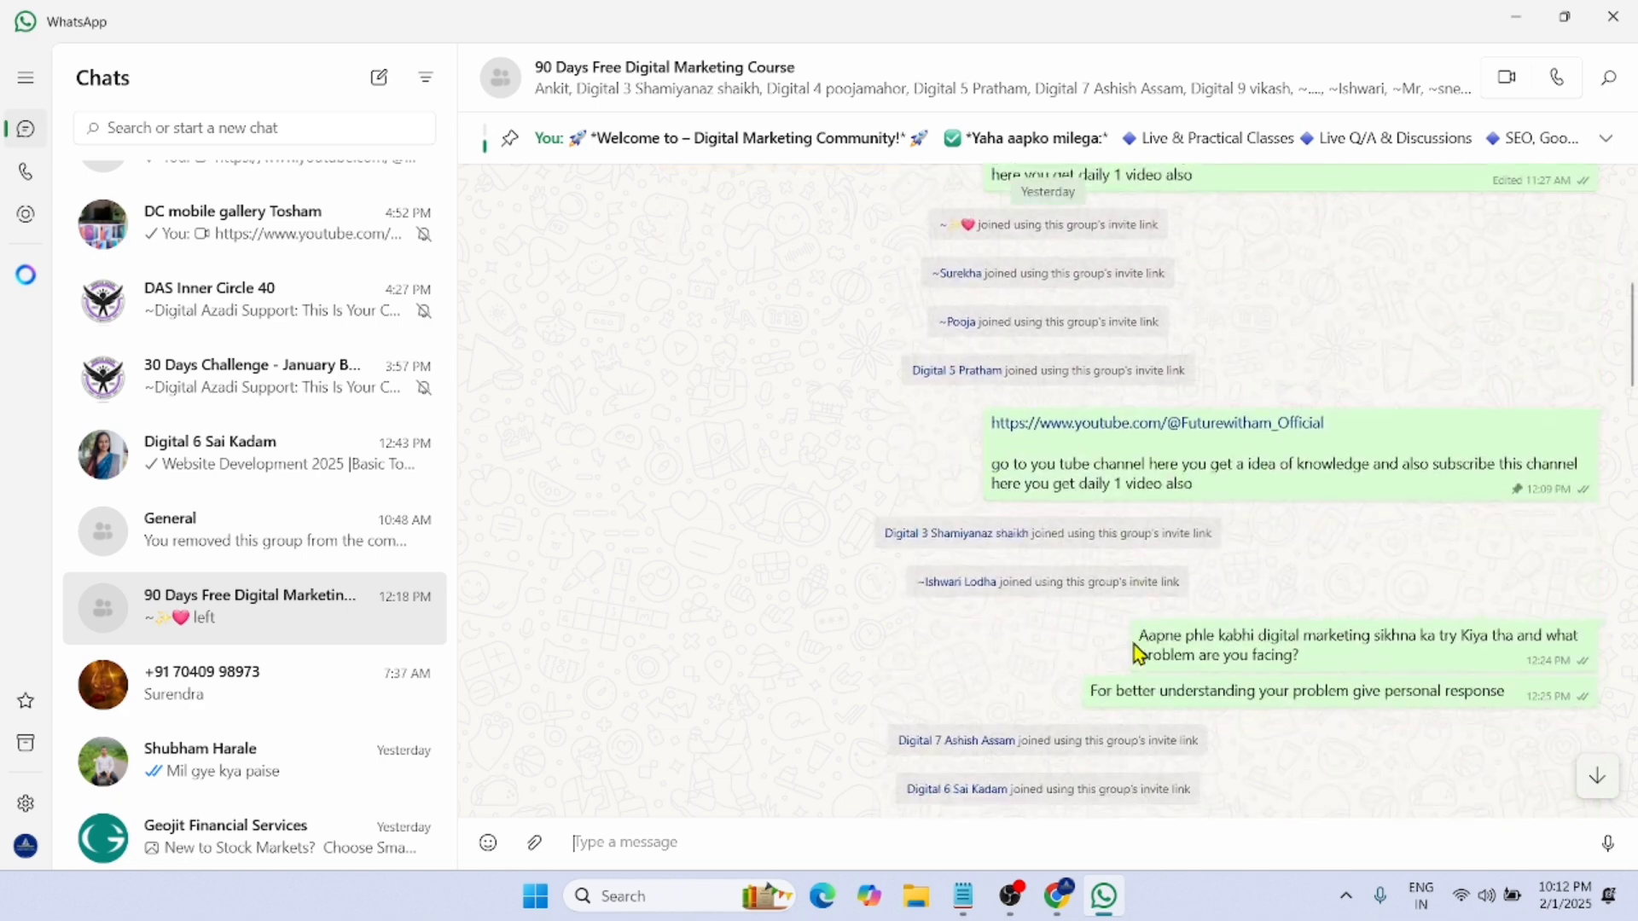
pyautogui.scroll(7, 1112, 593)
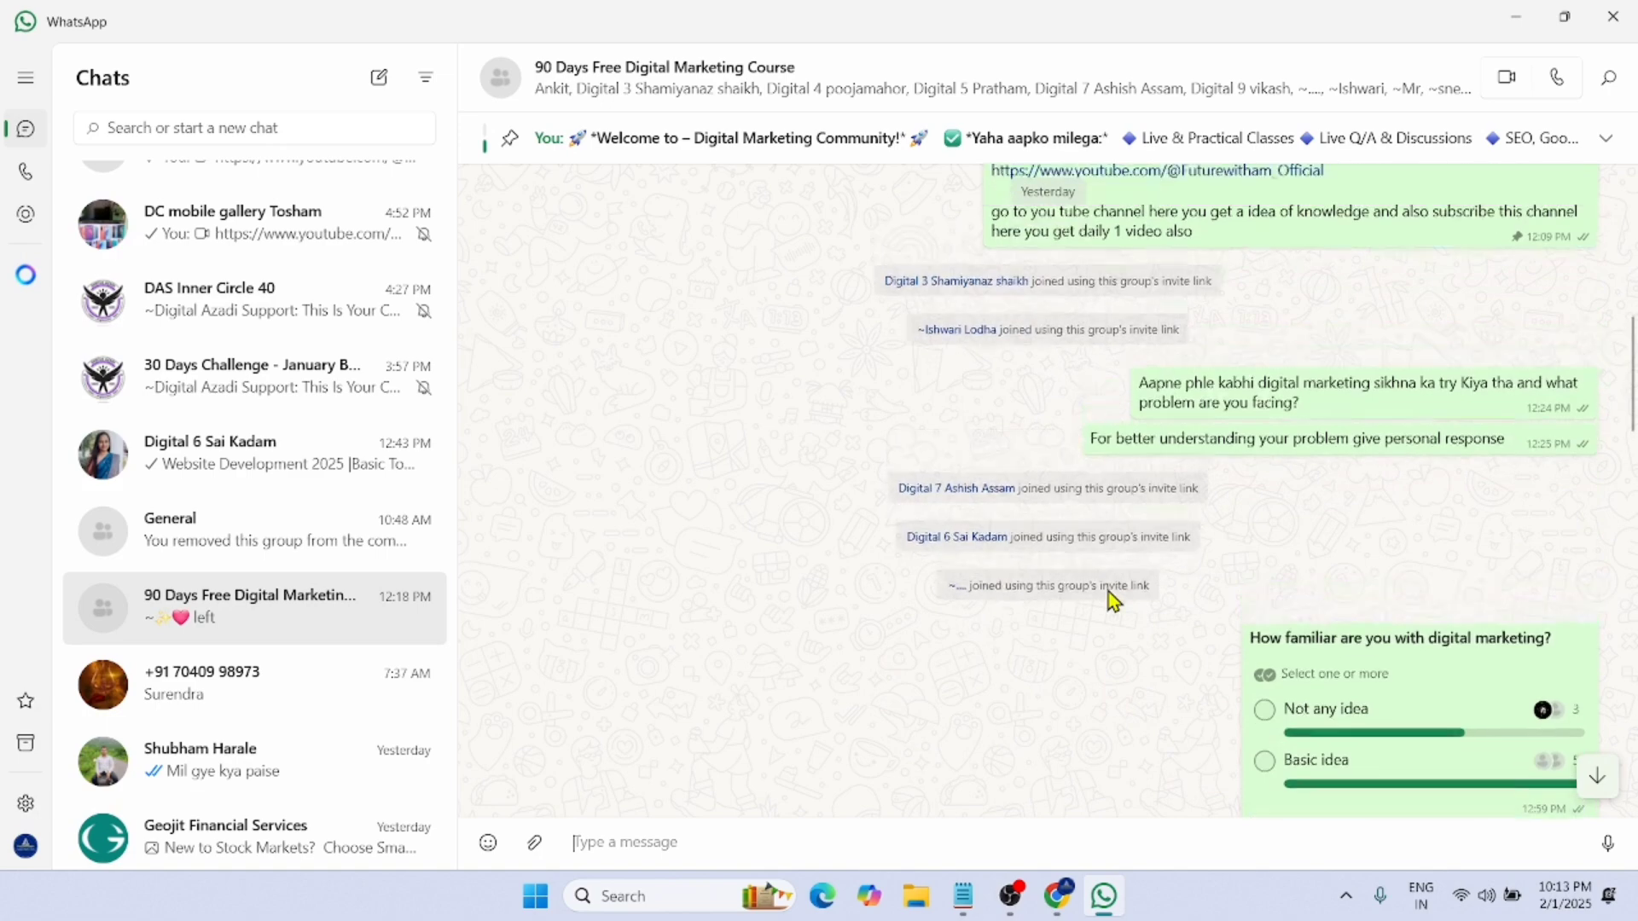
pyautogui.scroll(4, 198, 398)
pyautogui.scroll(10, 256, 410)
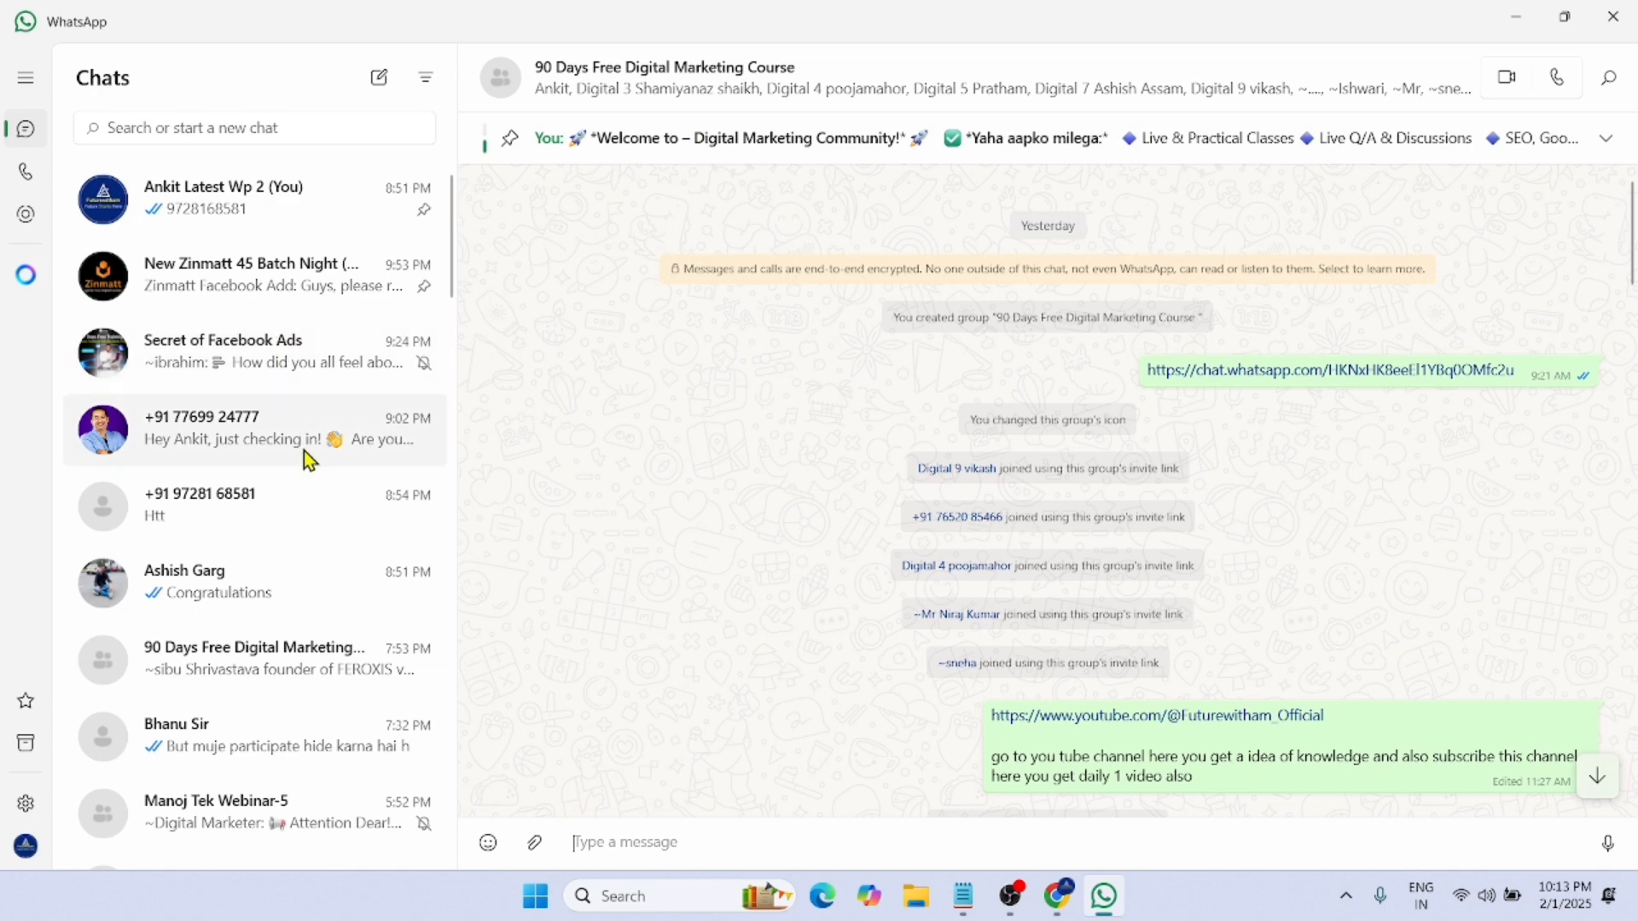
# Step: Look through the Announcements chat of the "90 Days Free Digital Marketing Course" community, then close WhatsApp
pyautogui.click(320, 674)
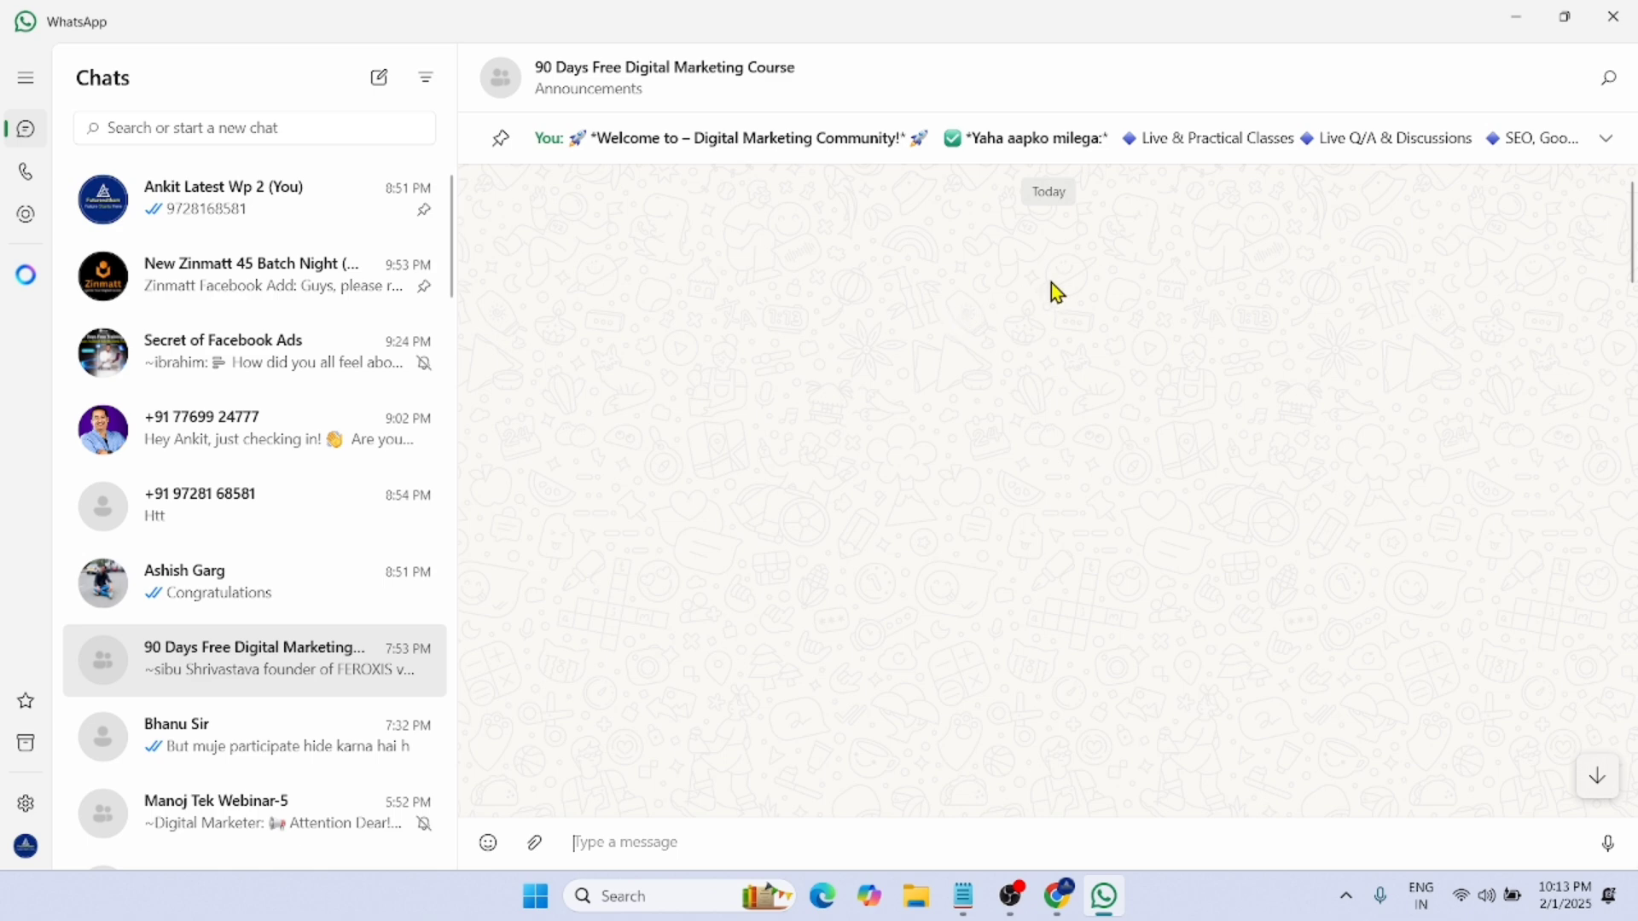
pyautogui.scroll(5, 1109, 277)
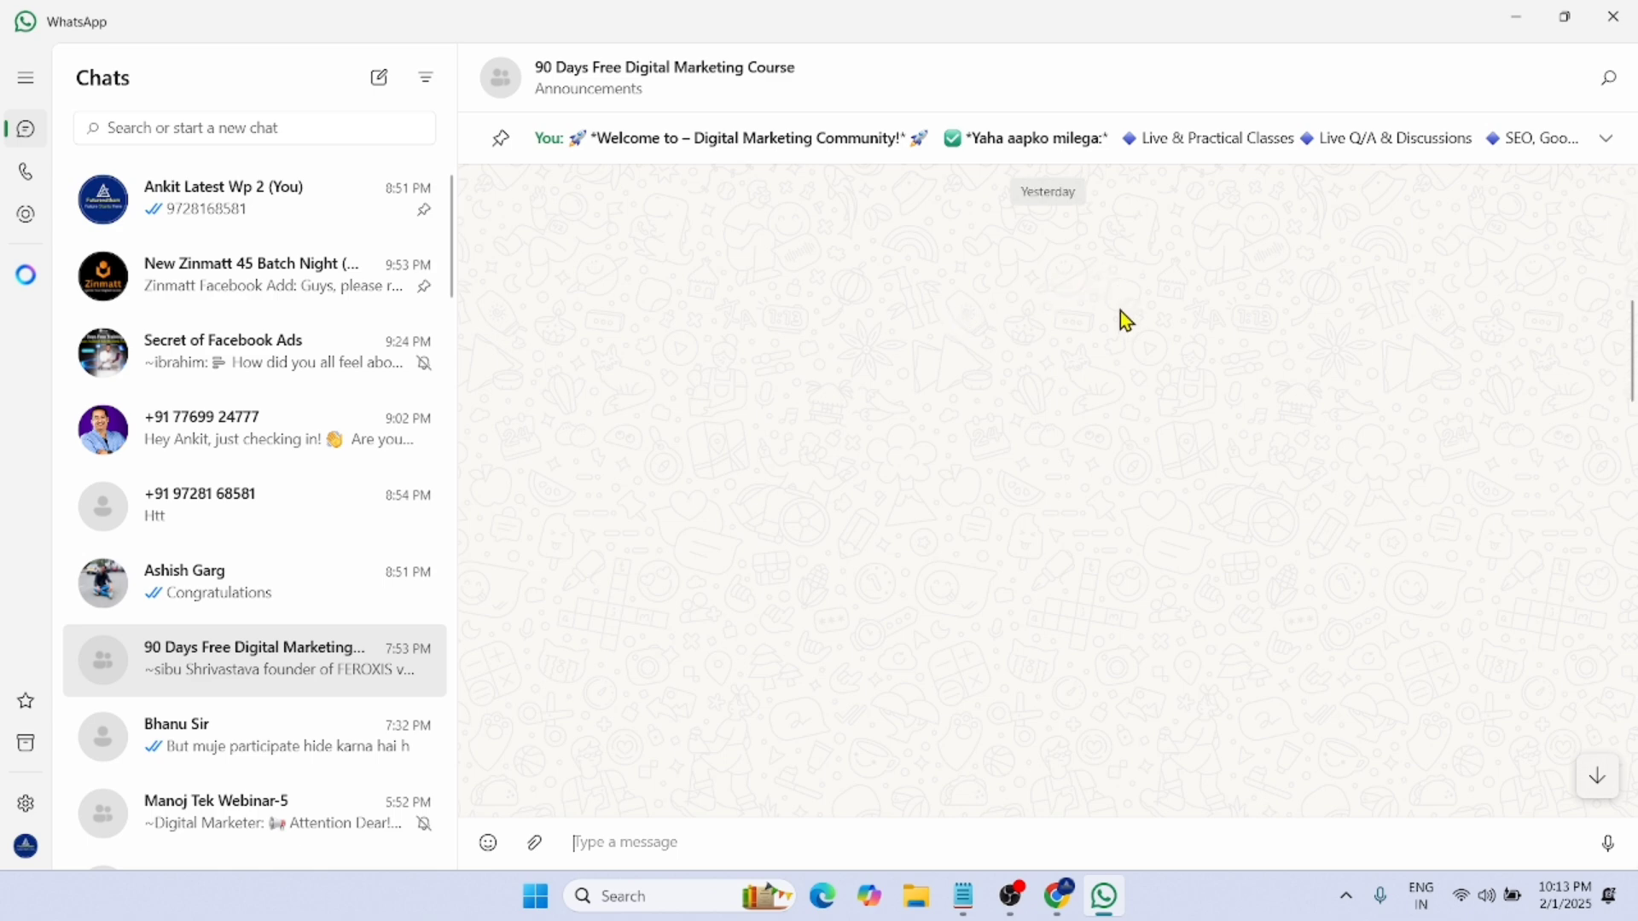
pyautogui.scroll(-5, 1092, 307)
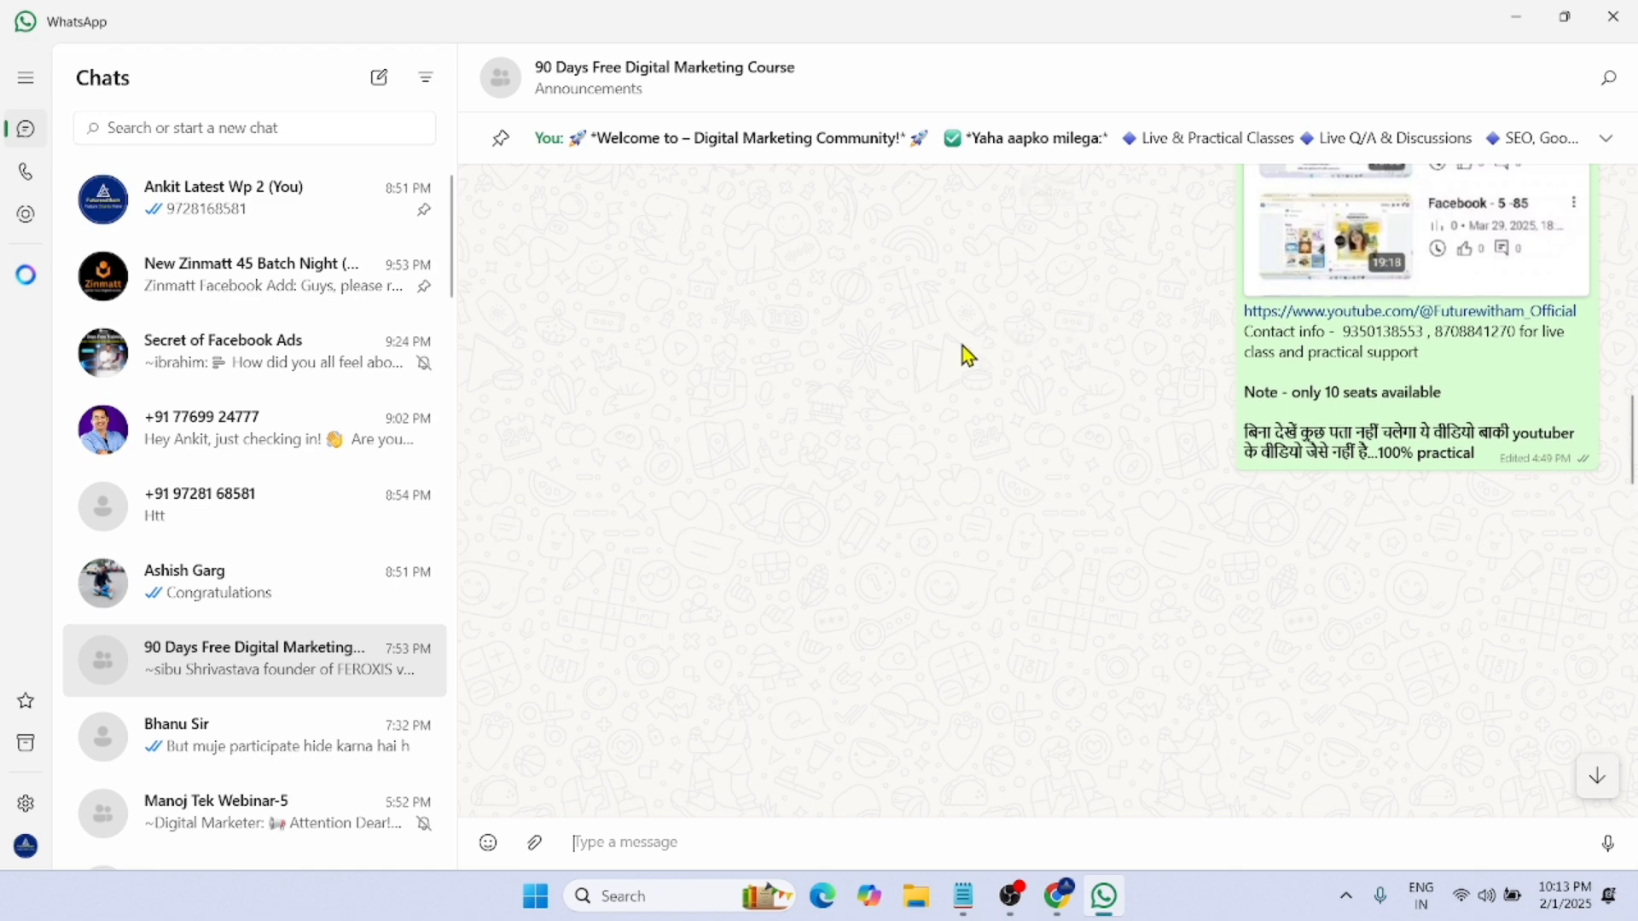
pyautogui.scroll(3, 1143, 350)
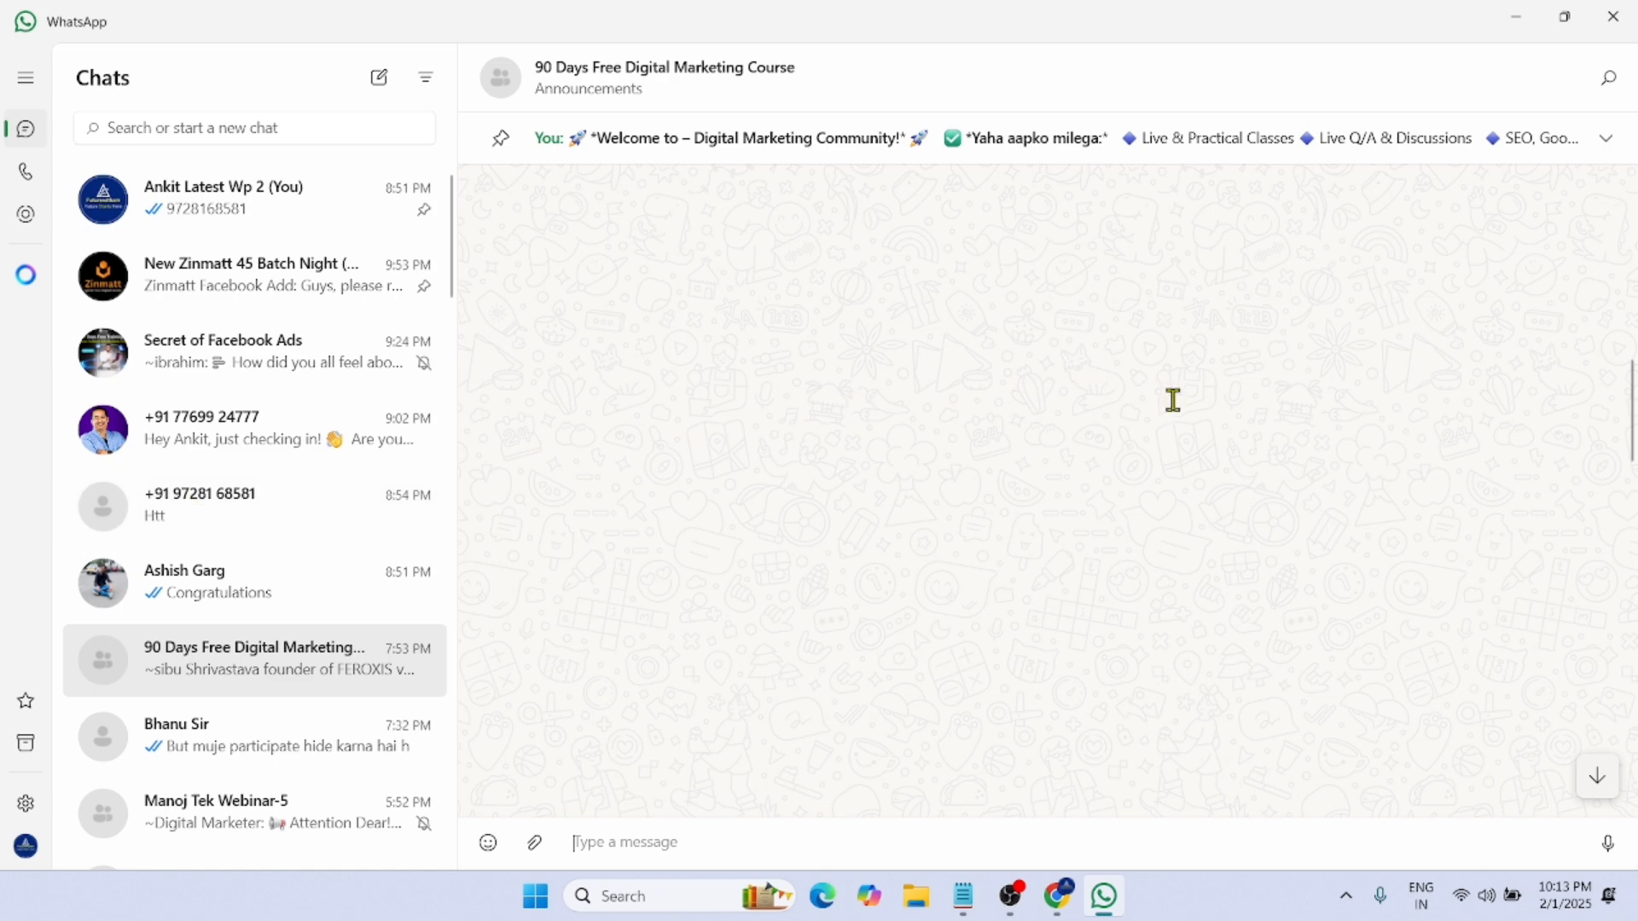
pyautogui.click(1612, 16)
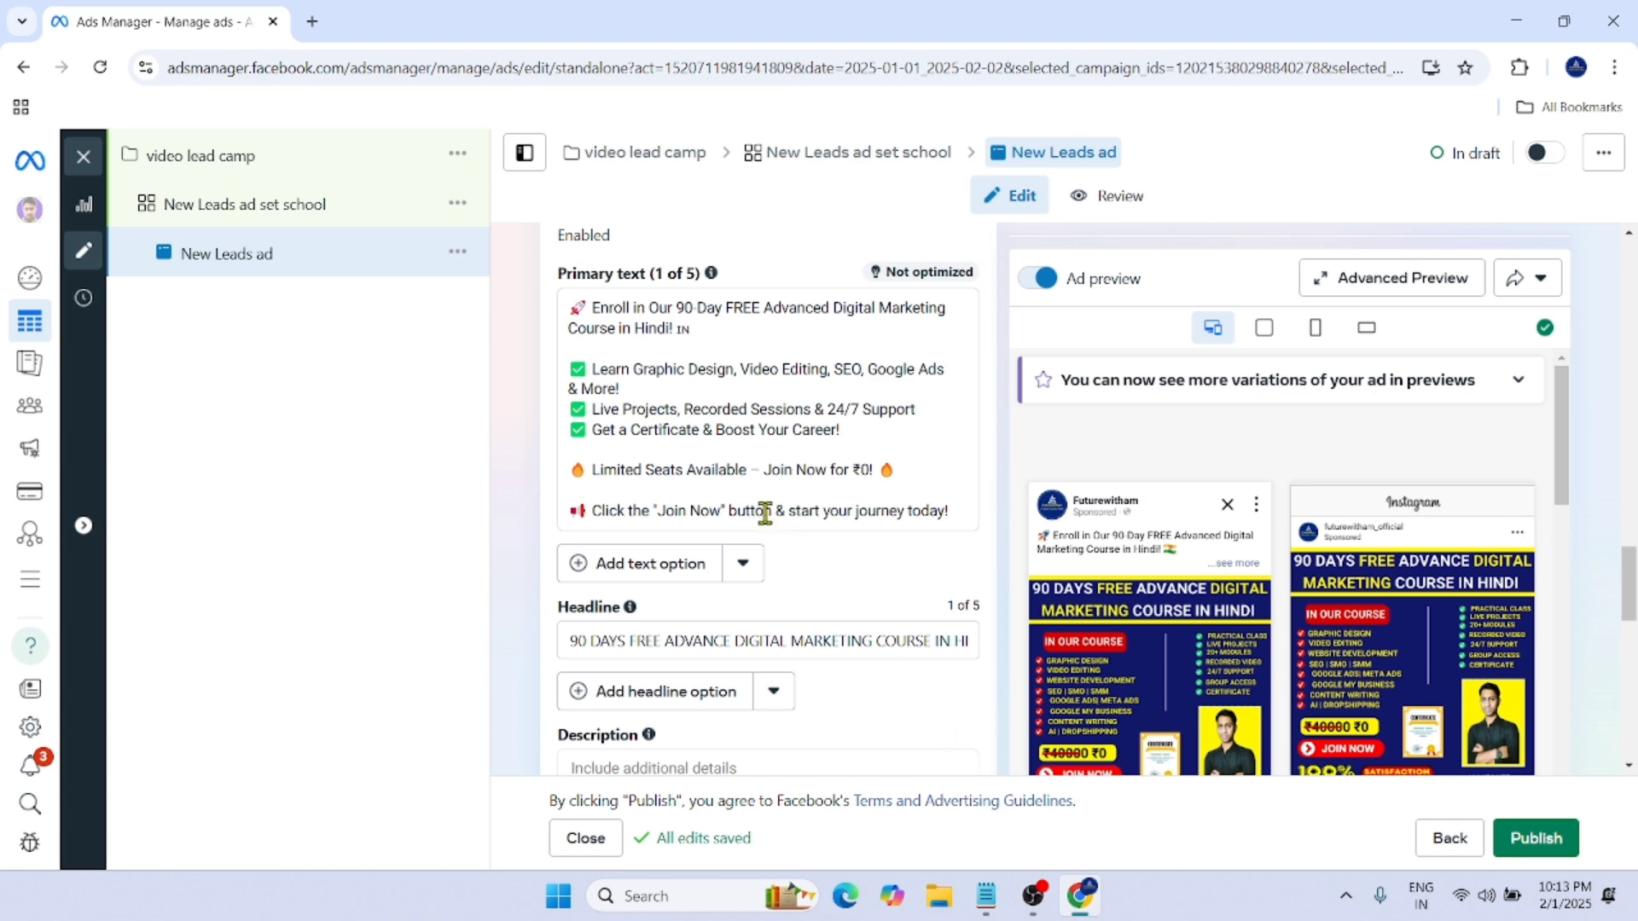
# Step: Duplicate the "FORM 02 - 1feb-copy" instant form and check the copy's Form type settings before opening its Intro section
pyautogui.scroll(9, 768, 522)
pyautogui.scroll(5, 768, 520)
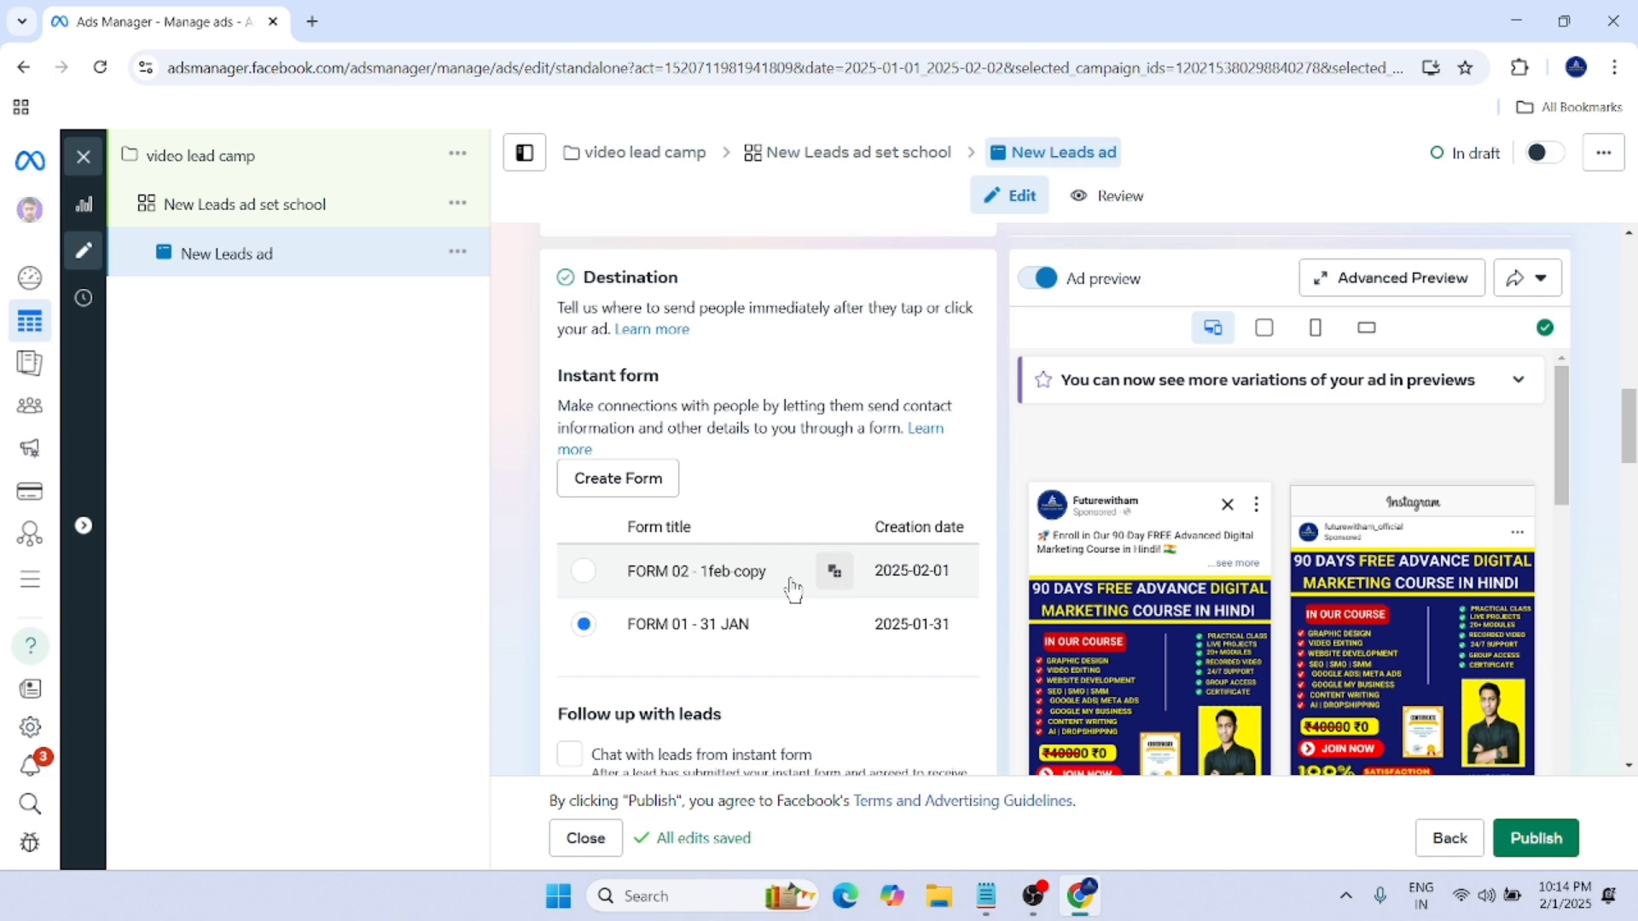
pyautogui.scroll(-2, 793, 589)
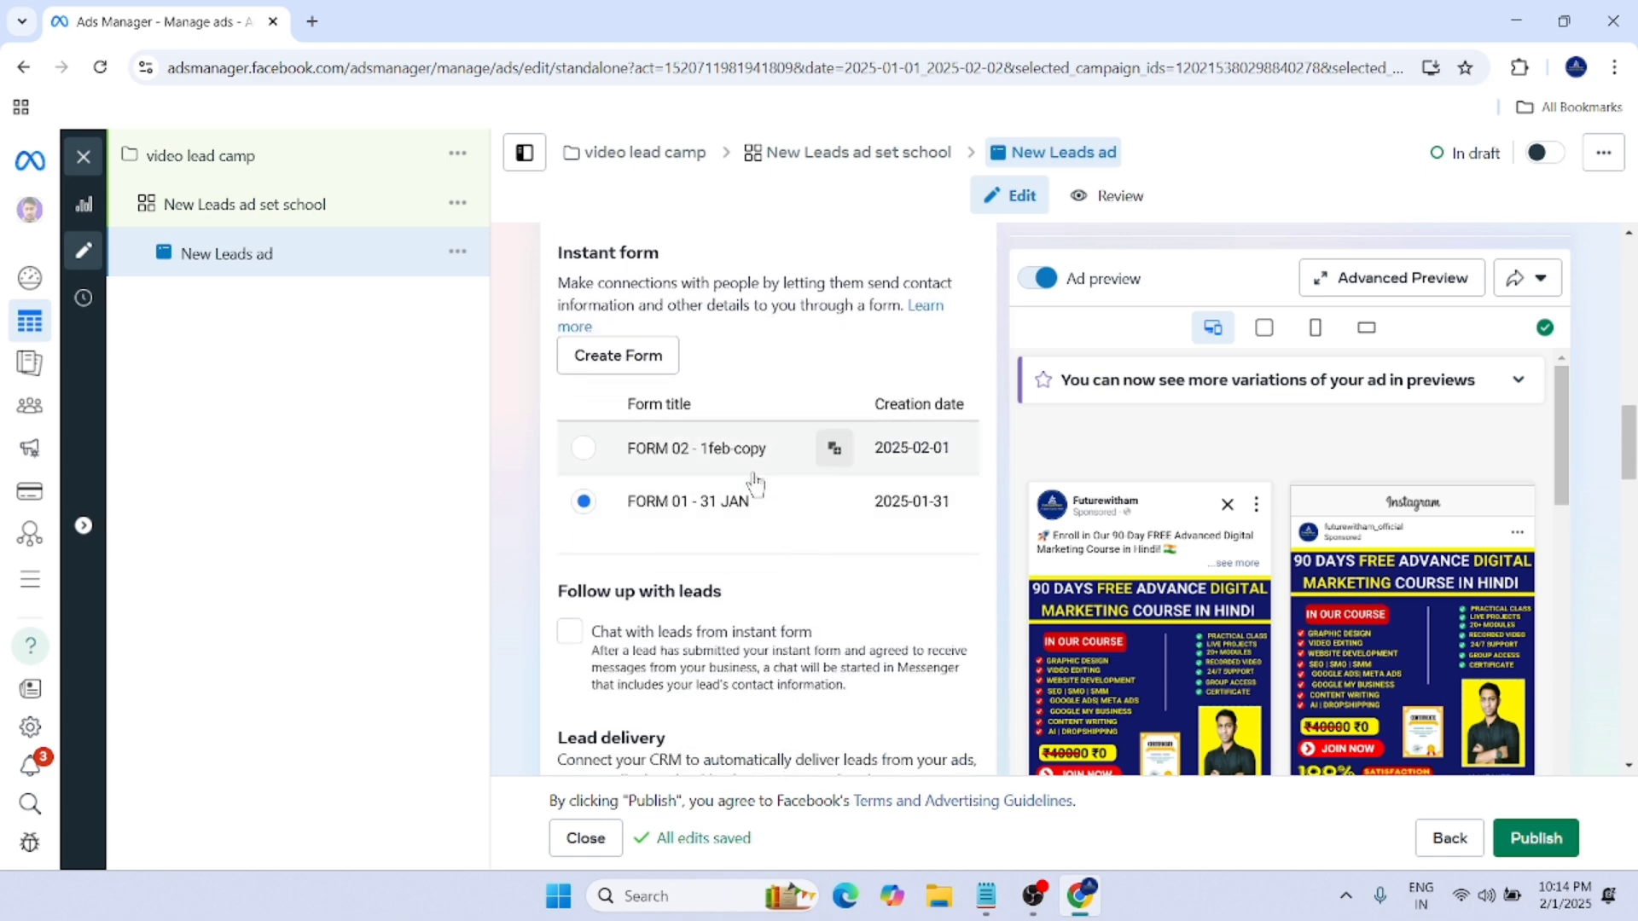
pyautogui.click(832, 452)
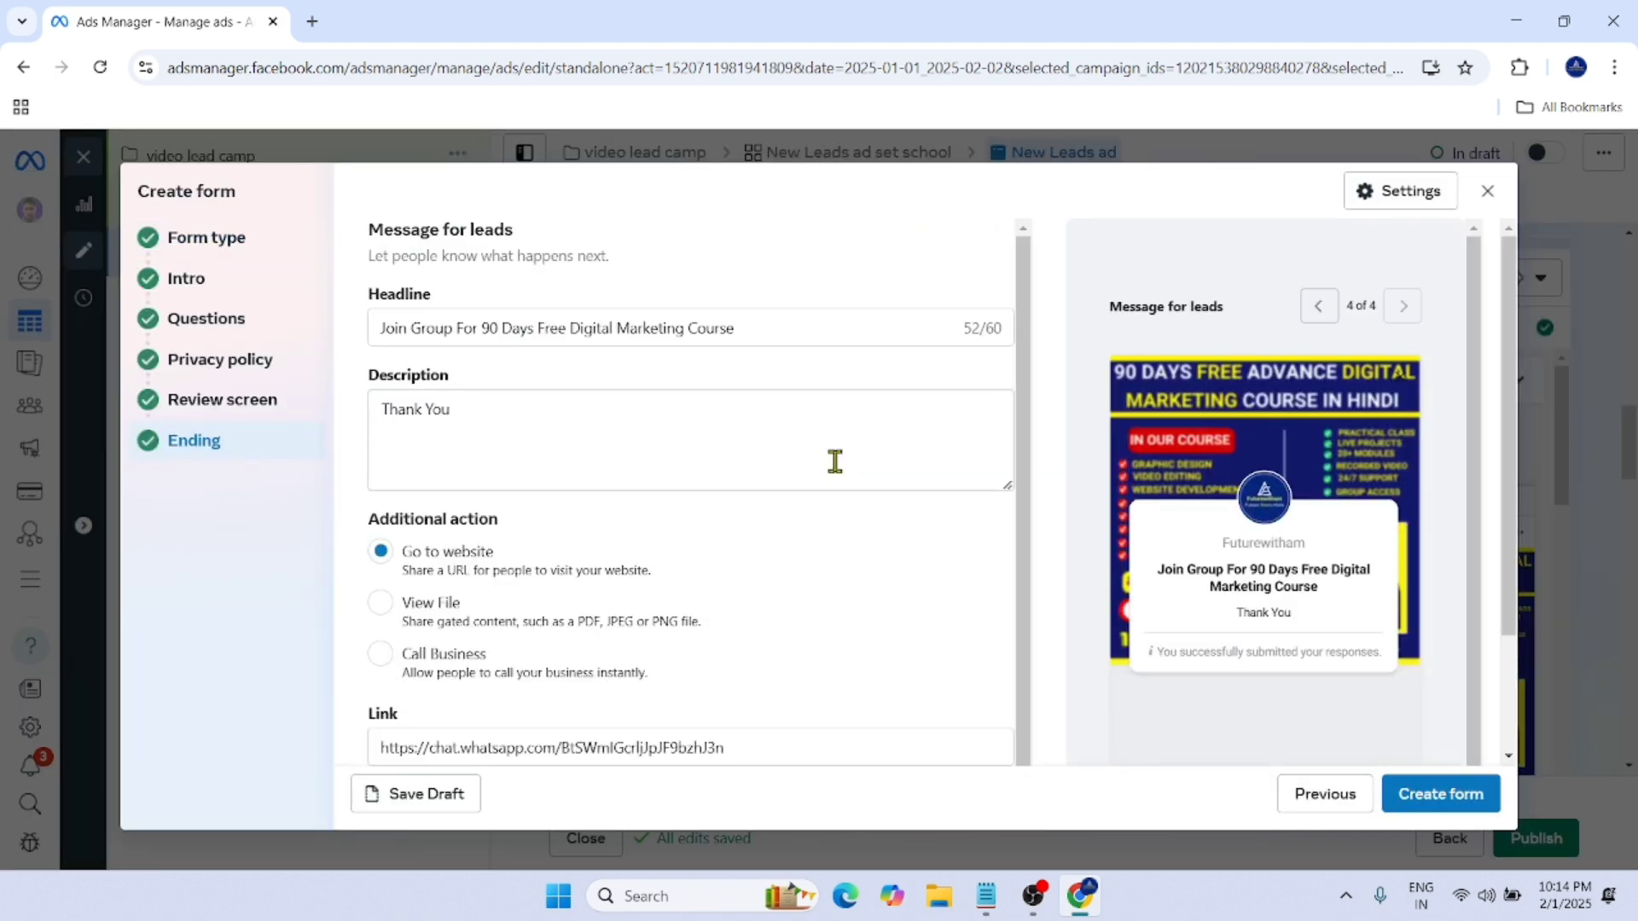
pyautogui.click(277, 240)
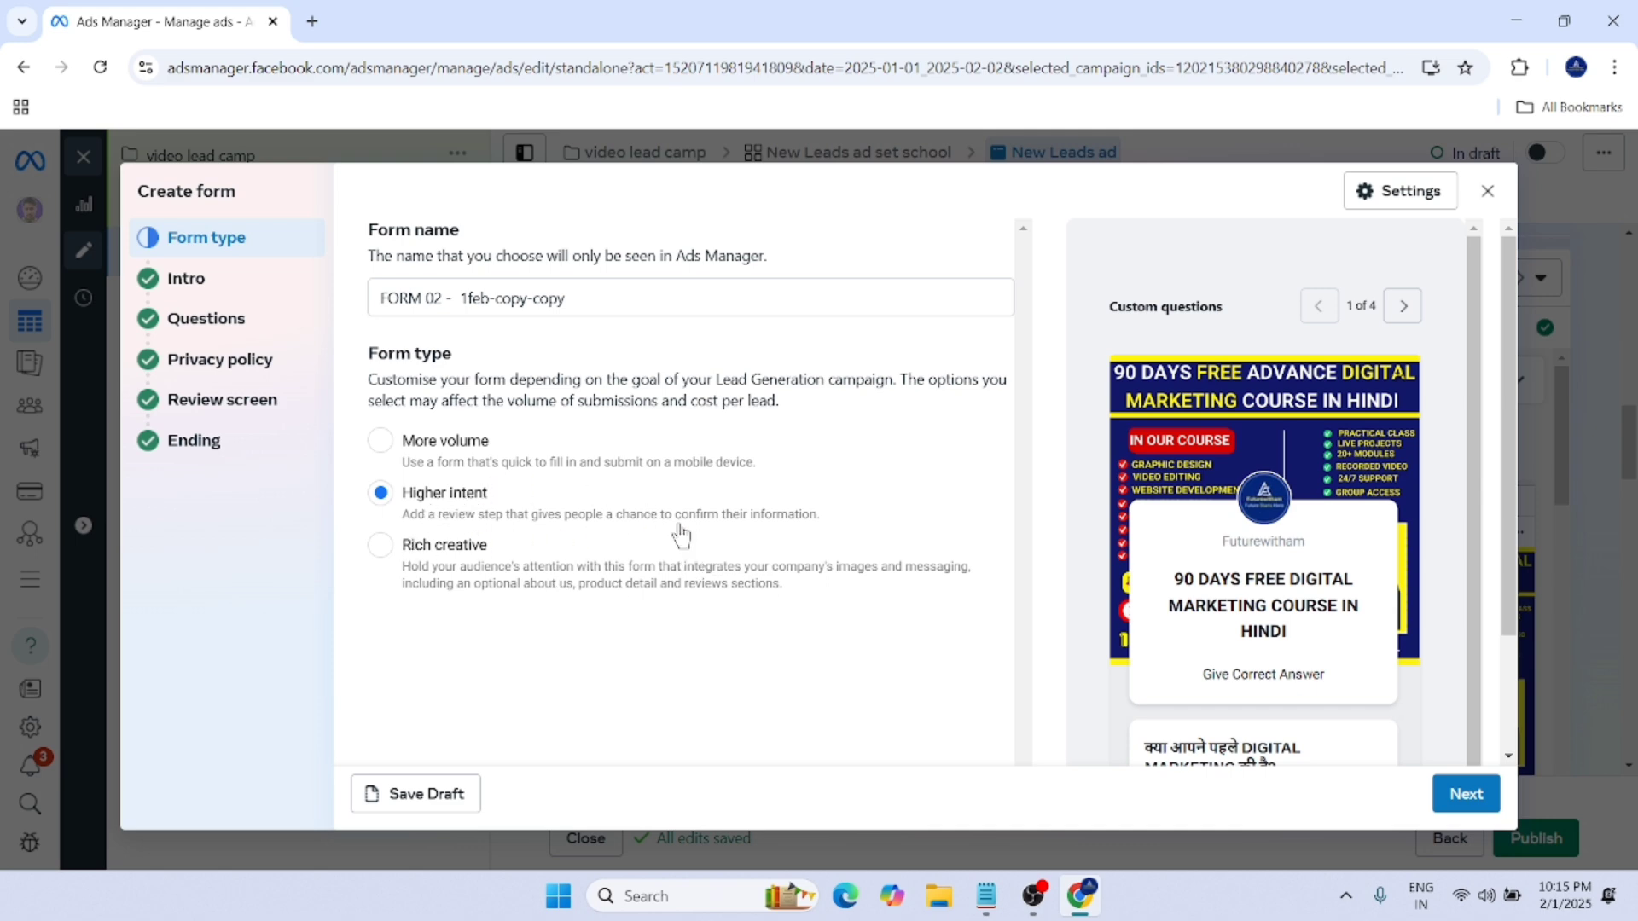
pyautogui.click(229, 294)
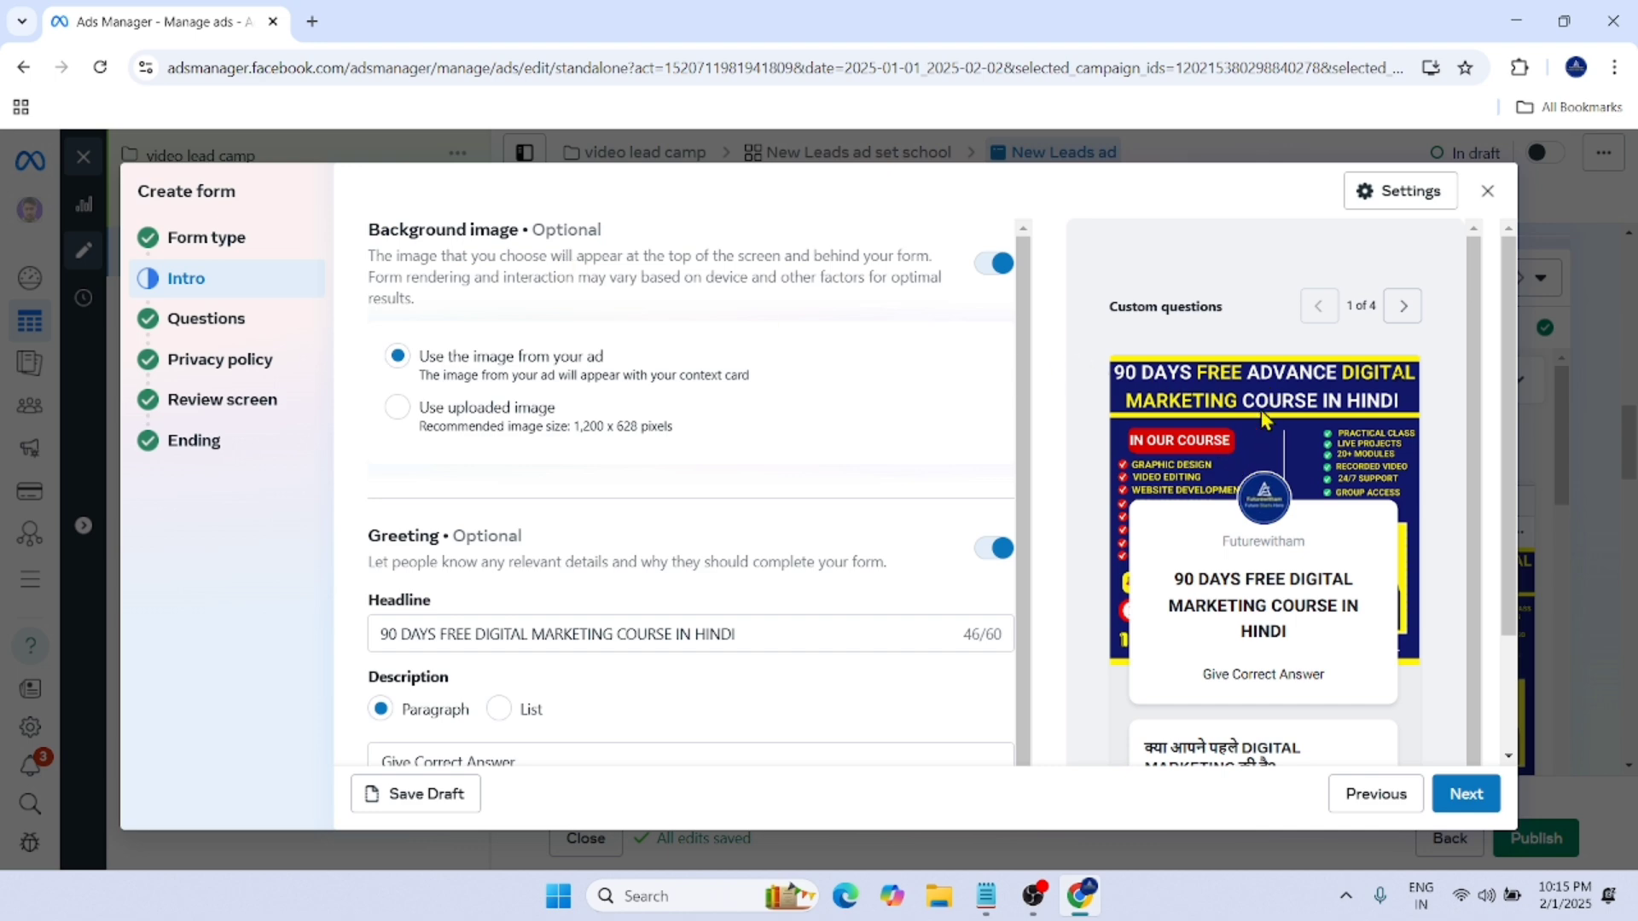
# Step: Turn the intro's background image off and on, try the uploaded image option, and return to using the ad's image
pyautogui.click(1000, 266)
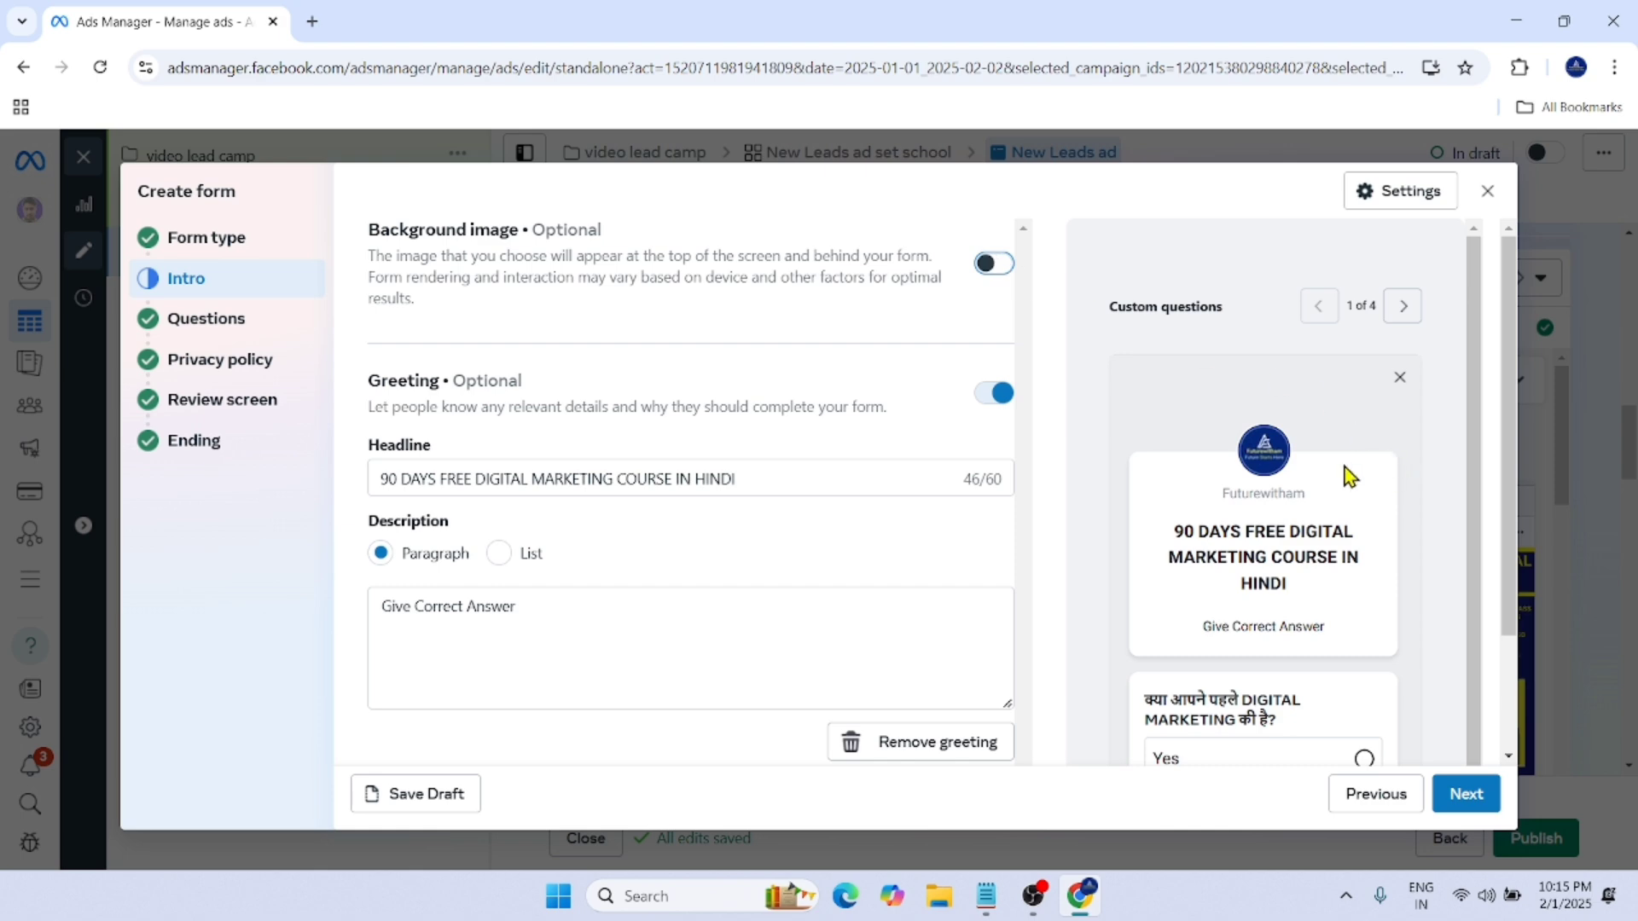
pyautogui.click(988, 264)
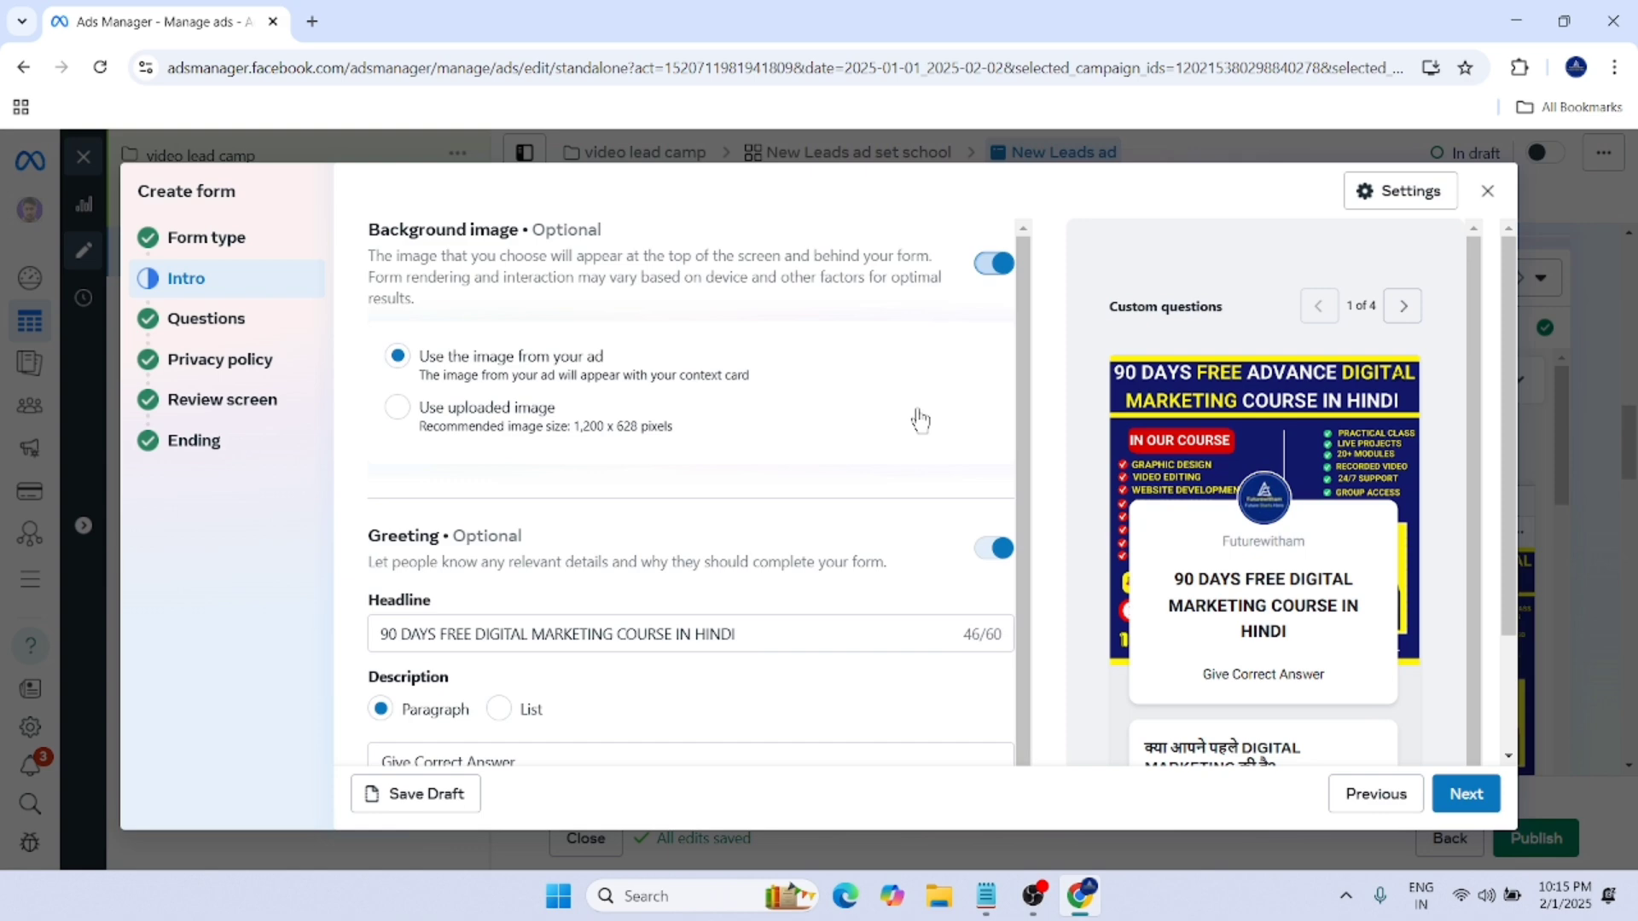
pyautogui.click(403, 414)
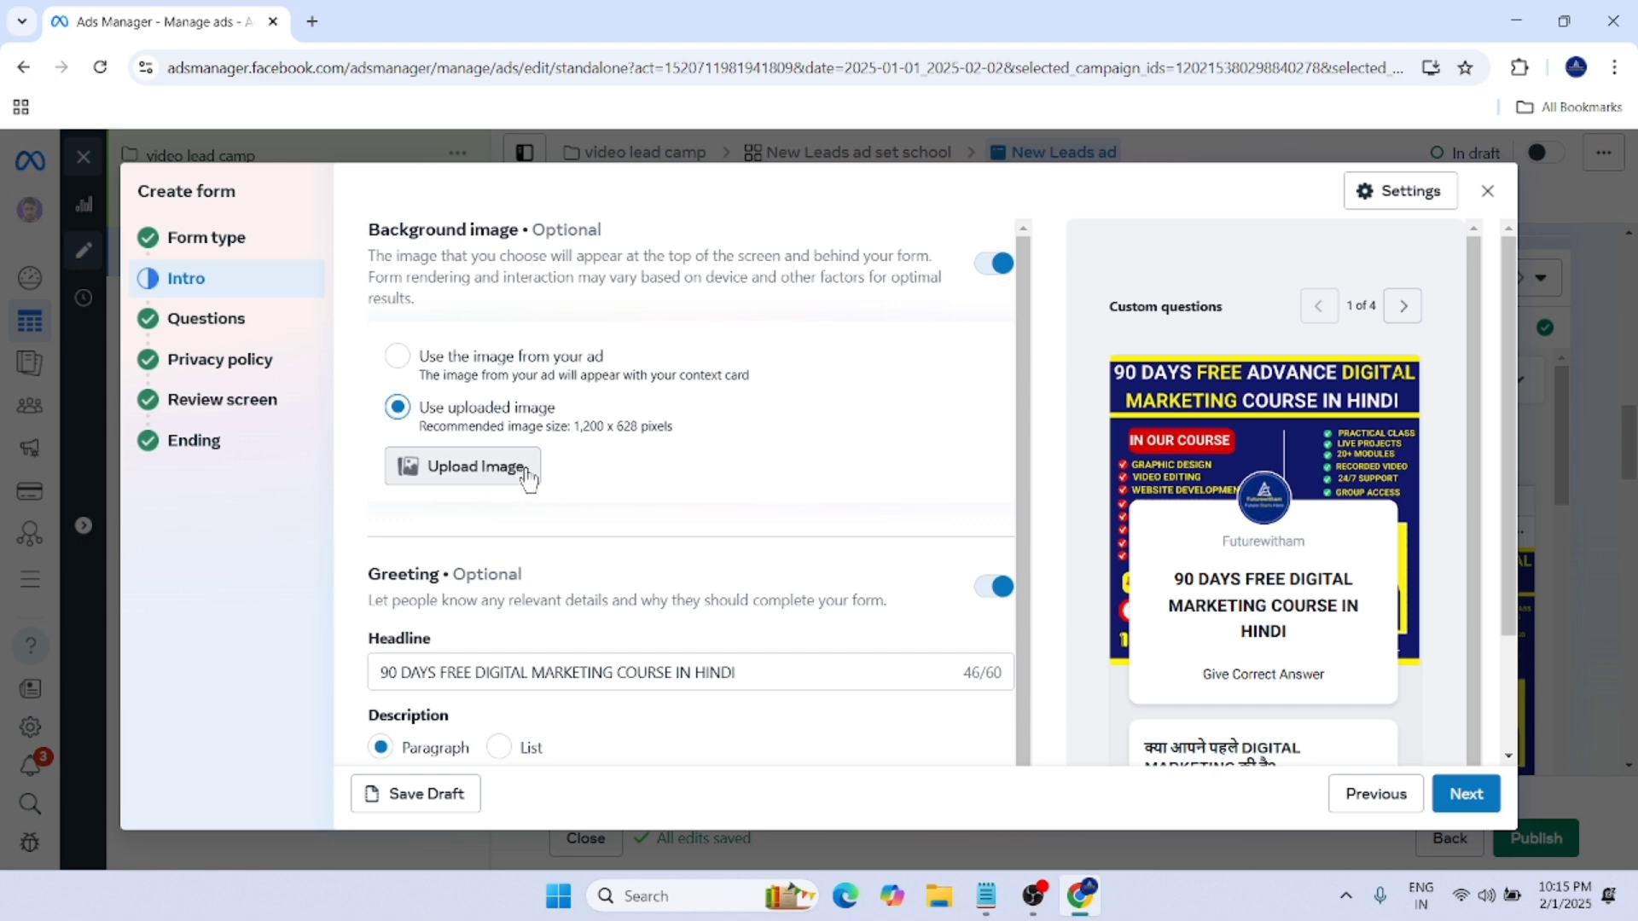
pyautogui.click(397, 362)
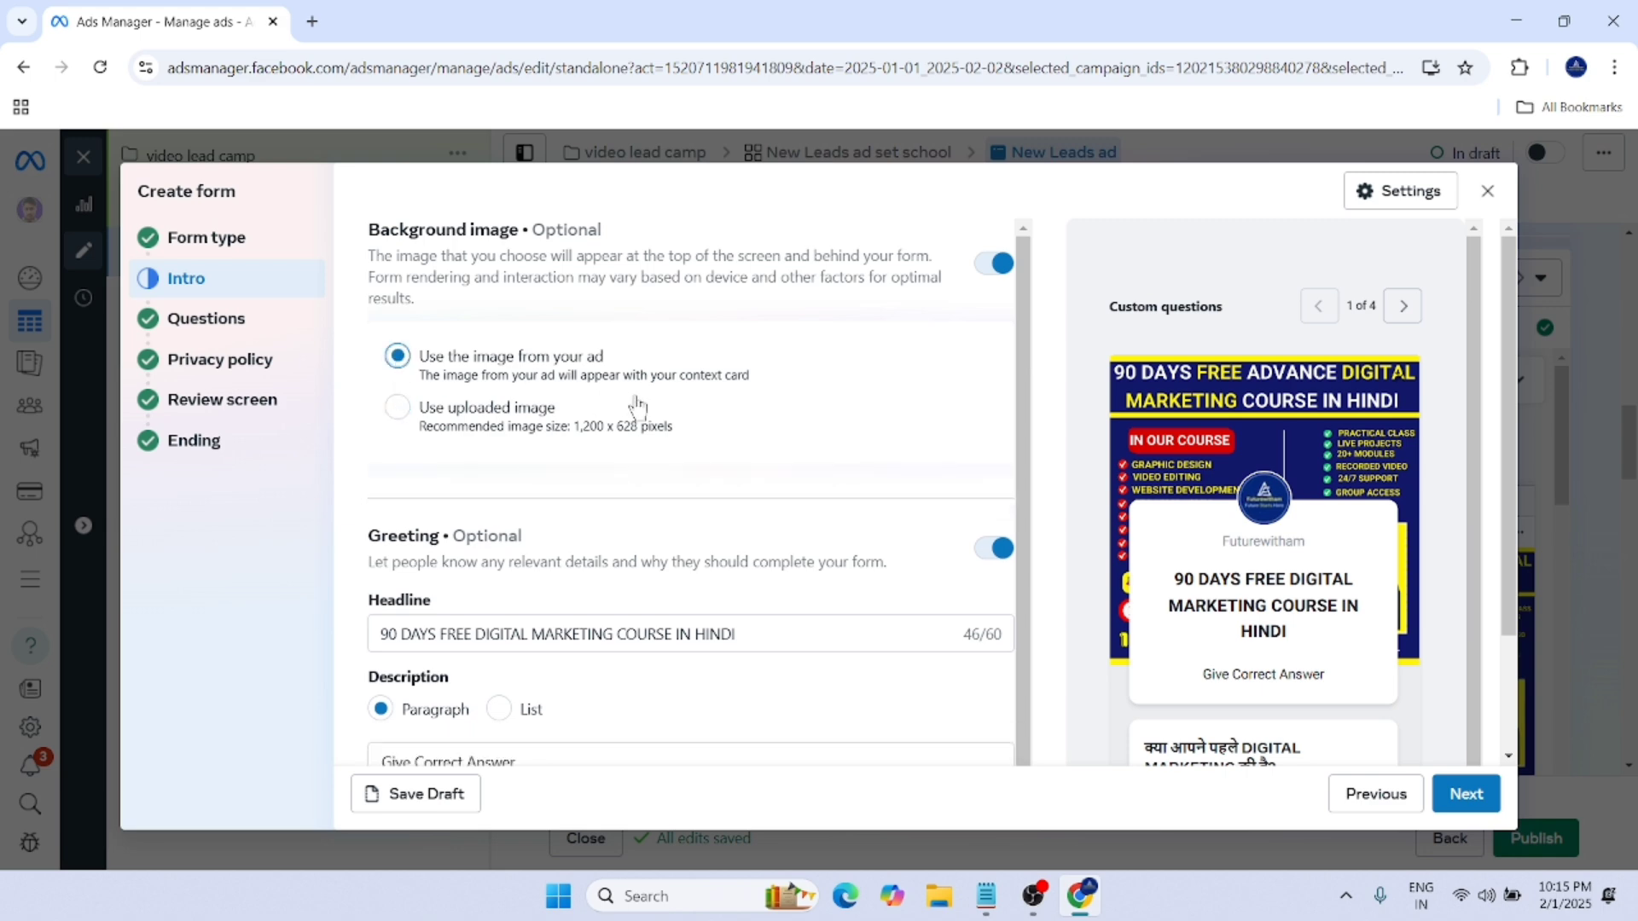
# Step: Compare the business name, greeting headline and description in the form preview with the Intro settings
pyautogui.scroll(-2, 713, 542)
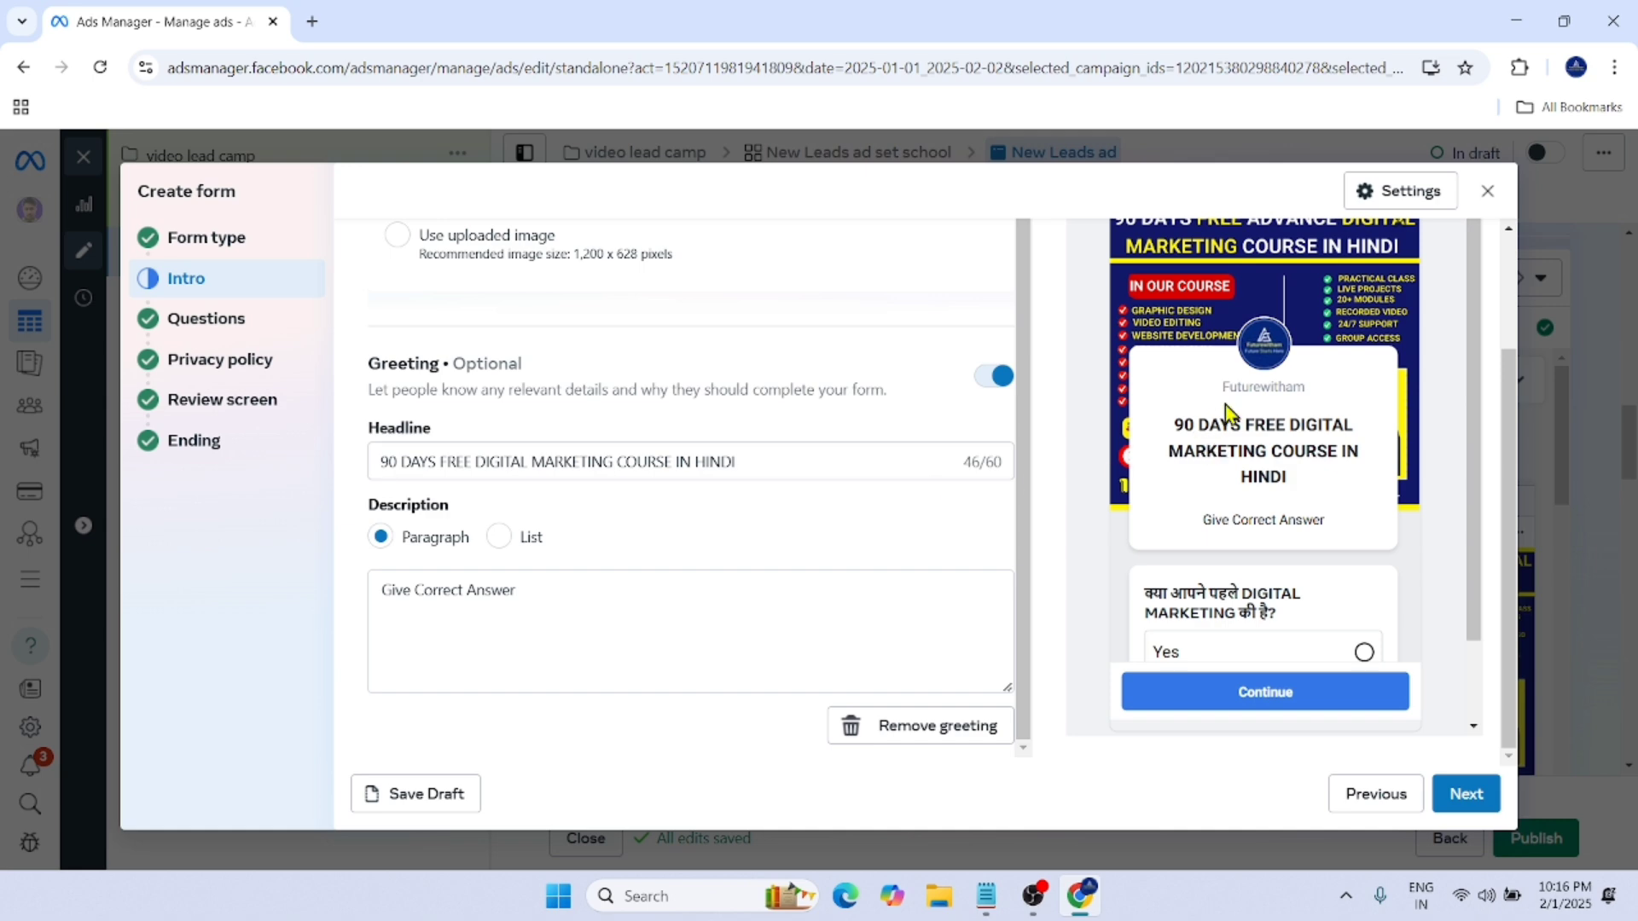
pyautogui.moveTo(1314, 435); pyautogui.dragTo(1368, 464)
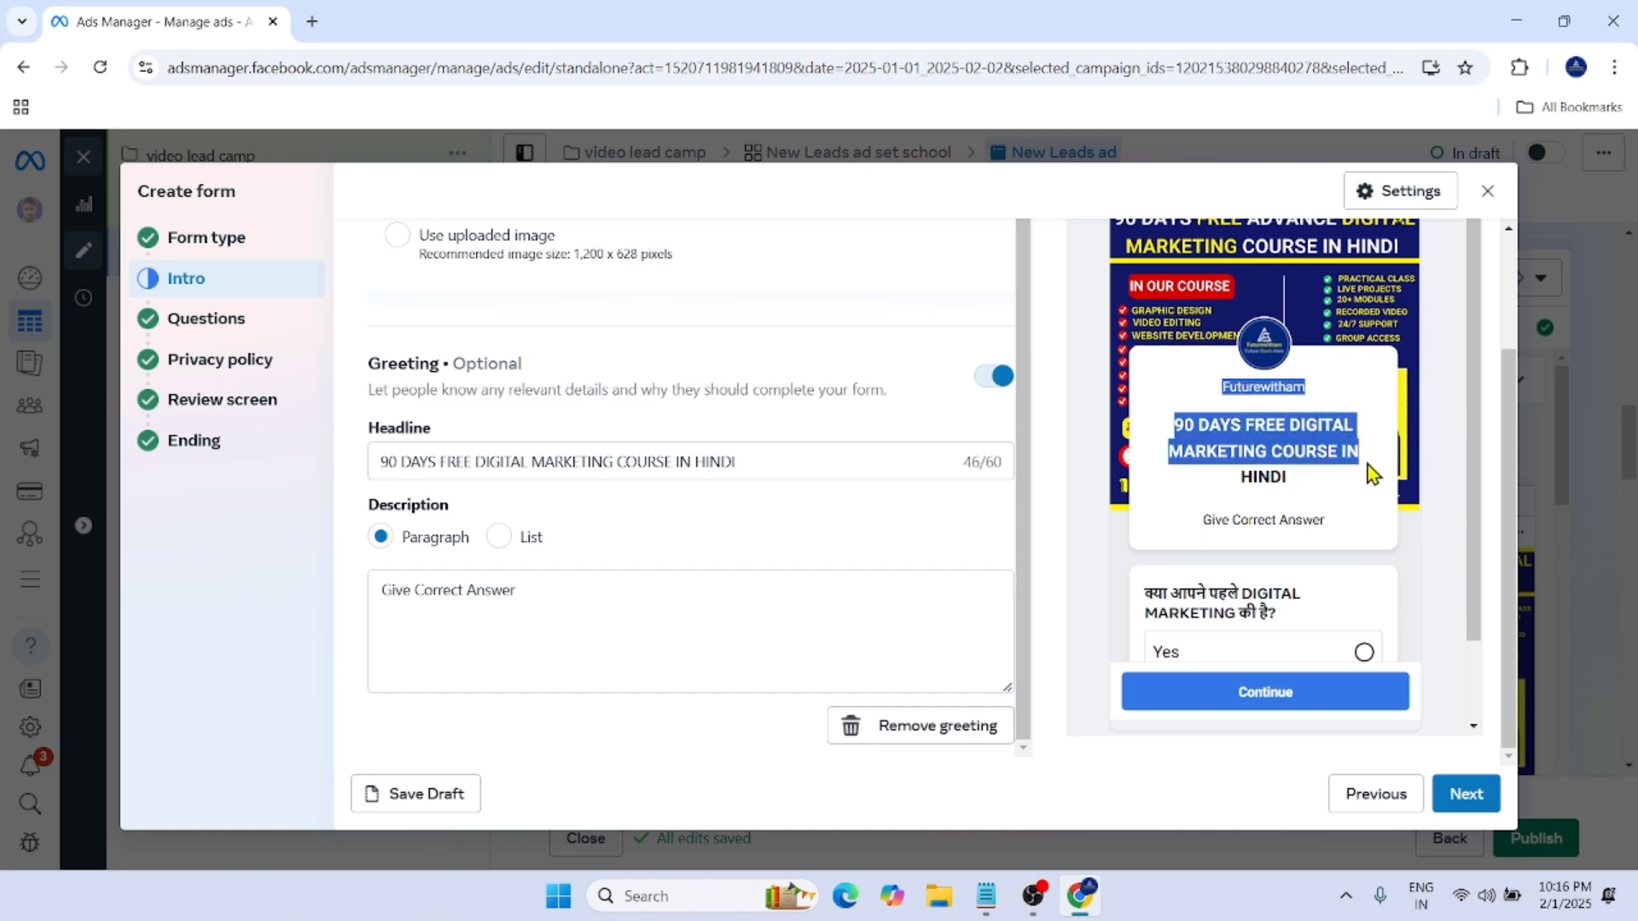
pyautogui.click(1298, 483)
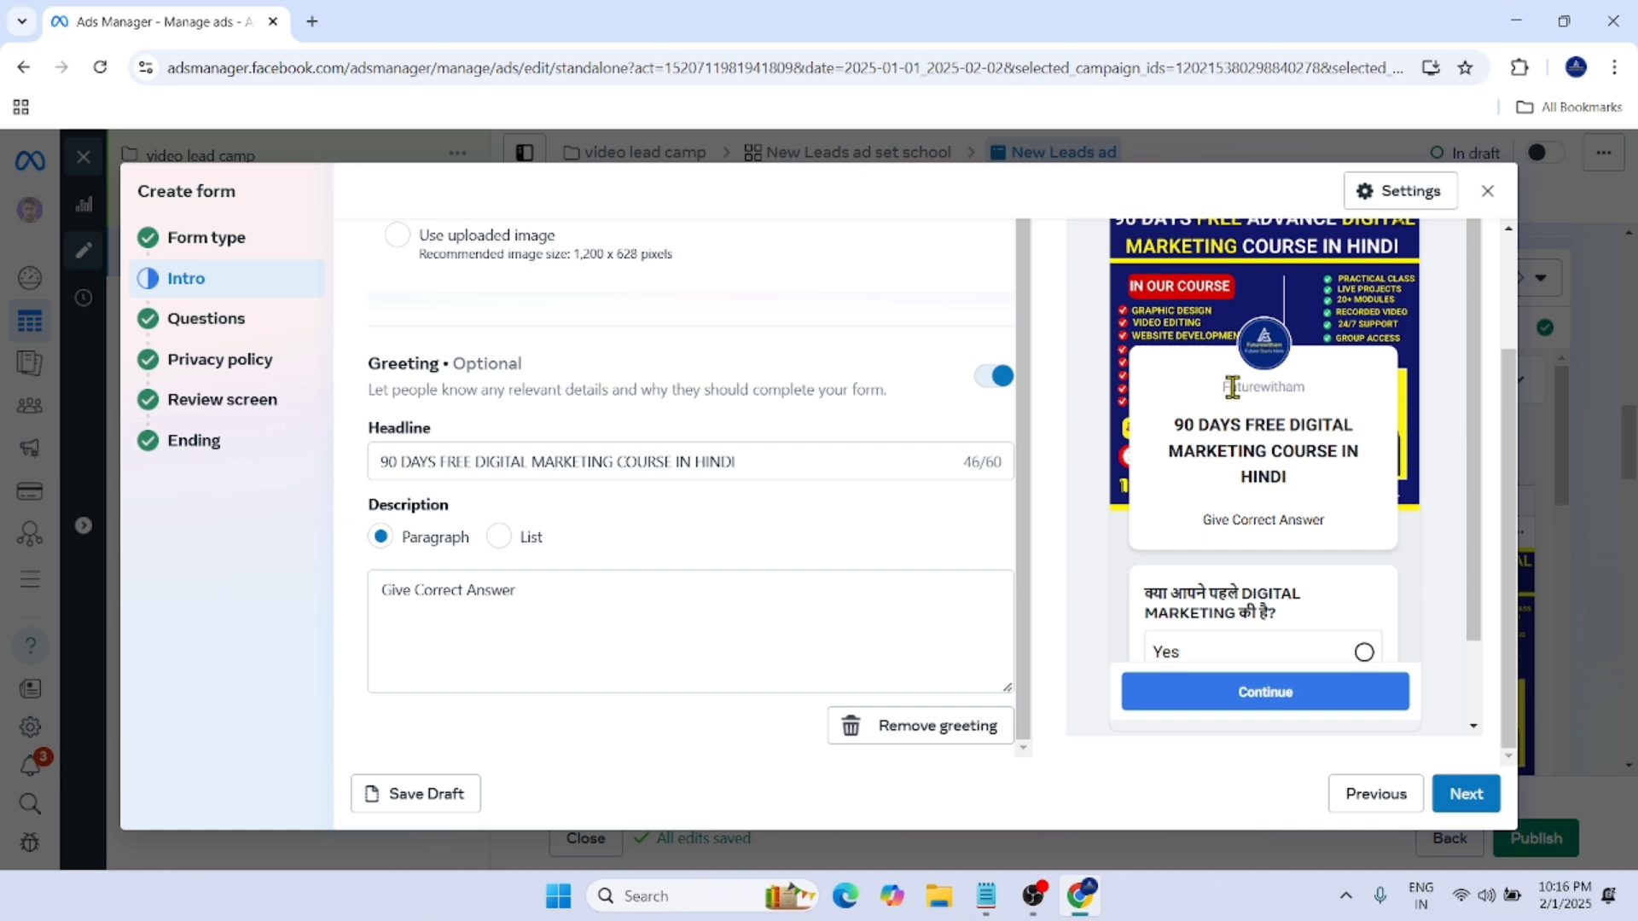
pyautogui.moveTo(1225, 386); pyautogui.dragTo(1316, 395)
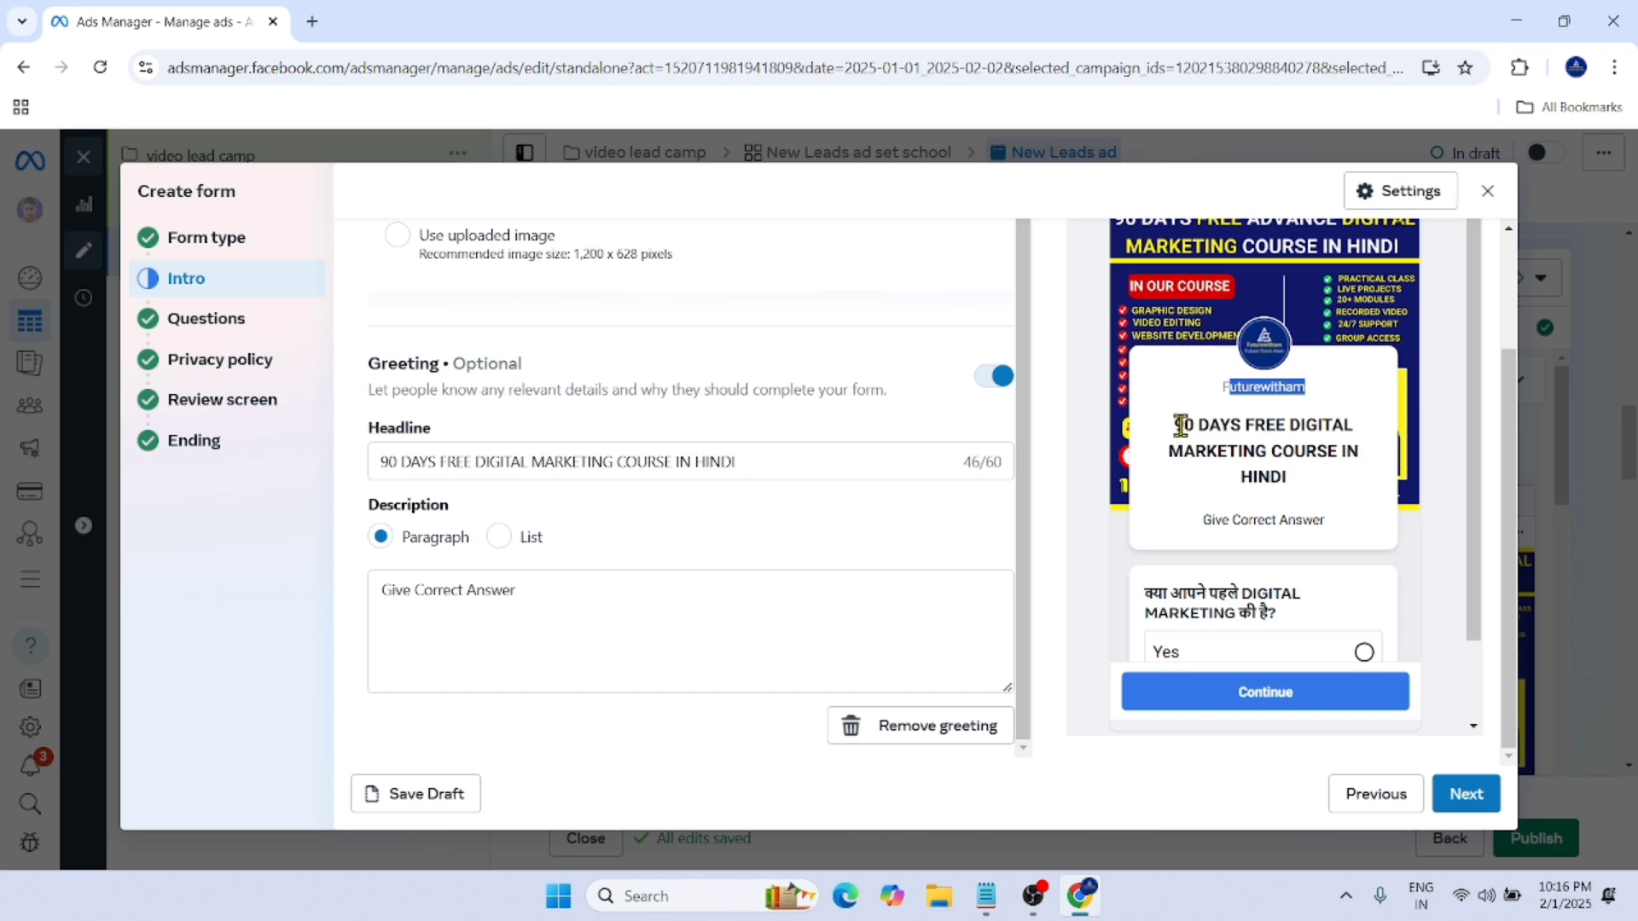
pyautogui.moveTo(1183, 424); pyautogui.dragTo(1340, 451)
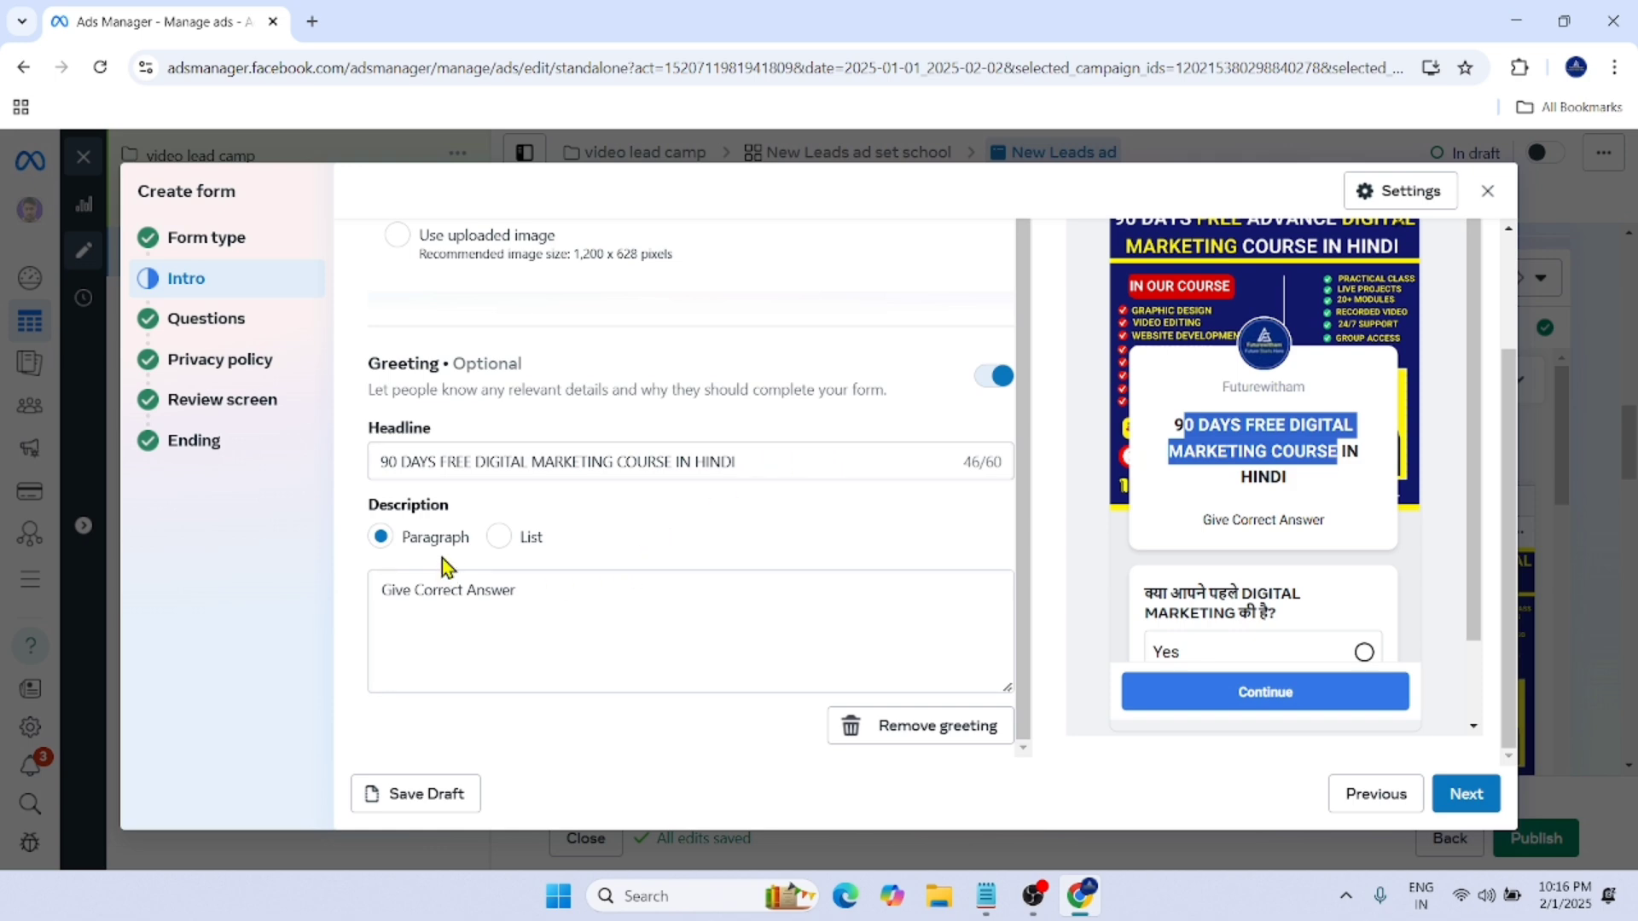
pyautogui.moveTo(1203, 523); pyautogui.dragTo(1324, 520)
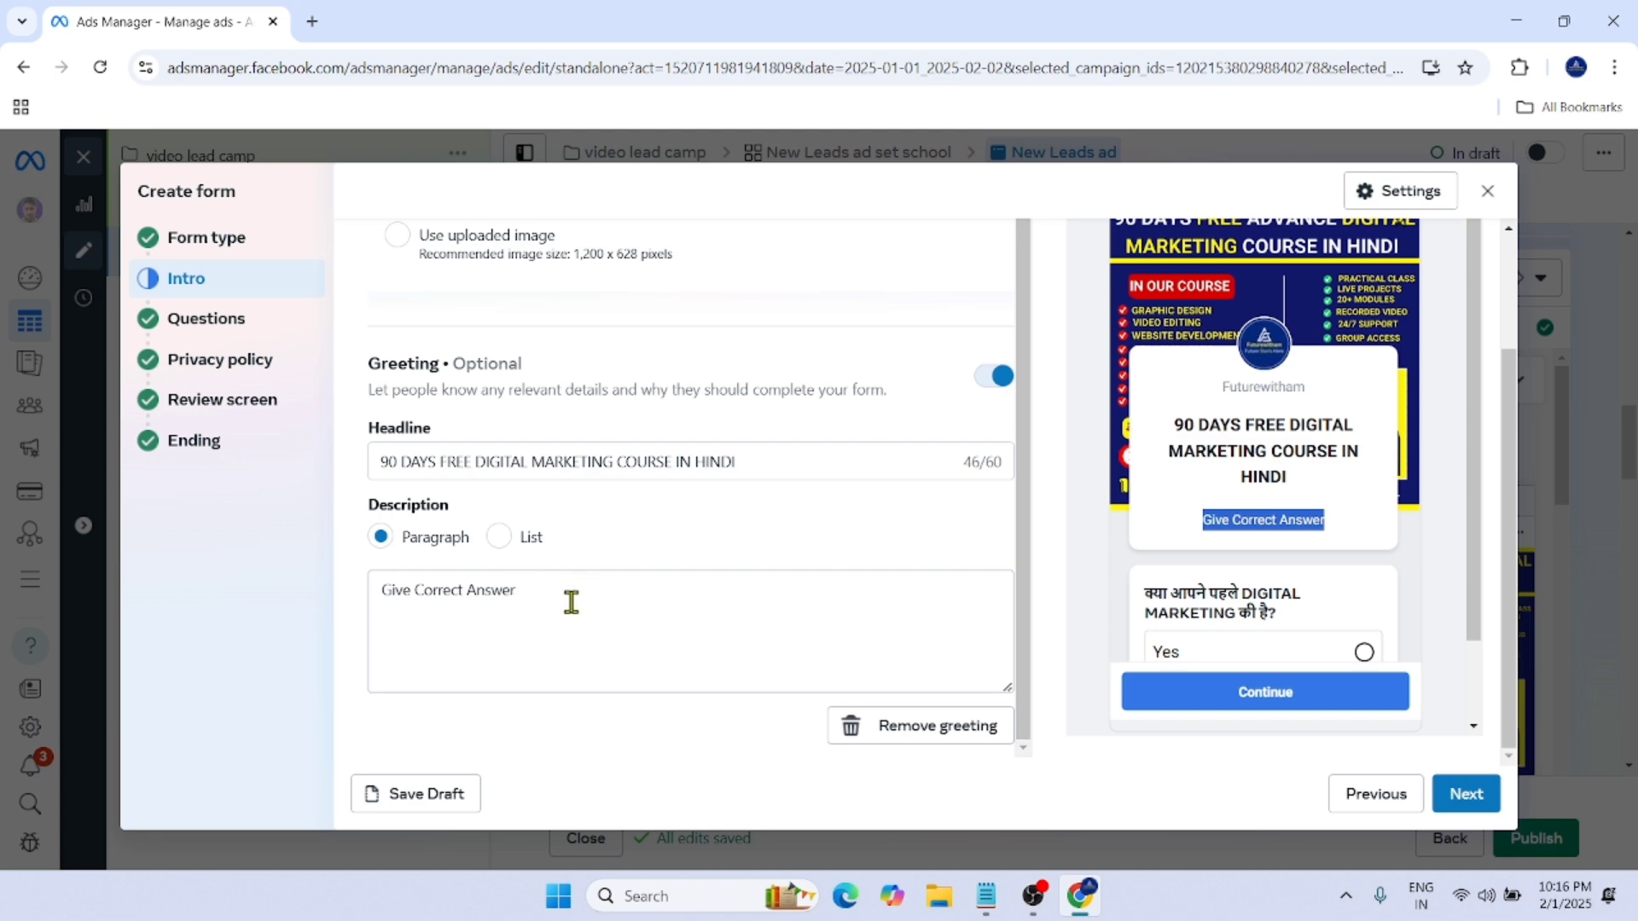
# Step: Try the List format for the greeting description, restore Paragraph, and open the form's Questions section
pyautogui.click(498, 537)
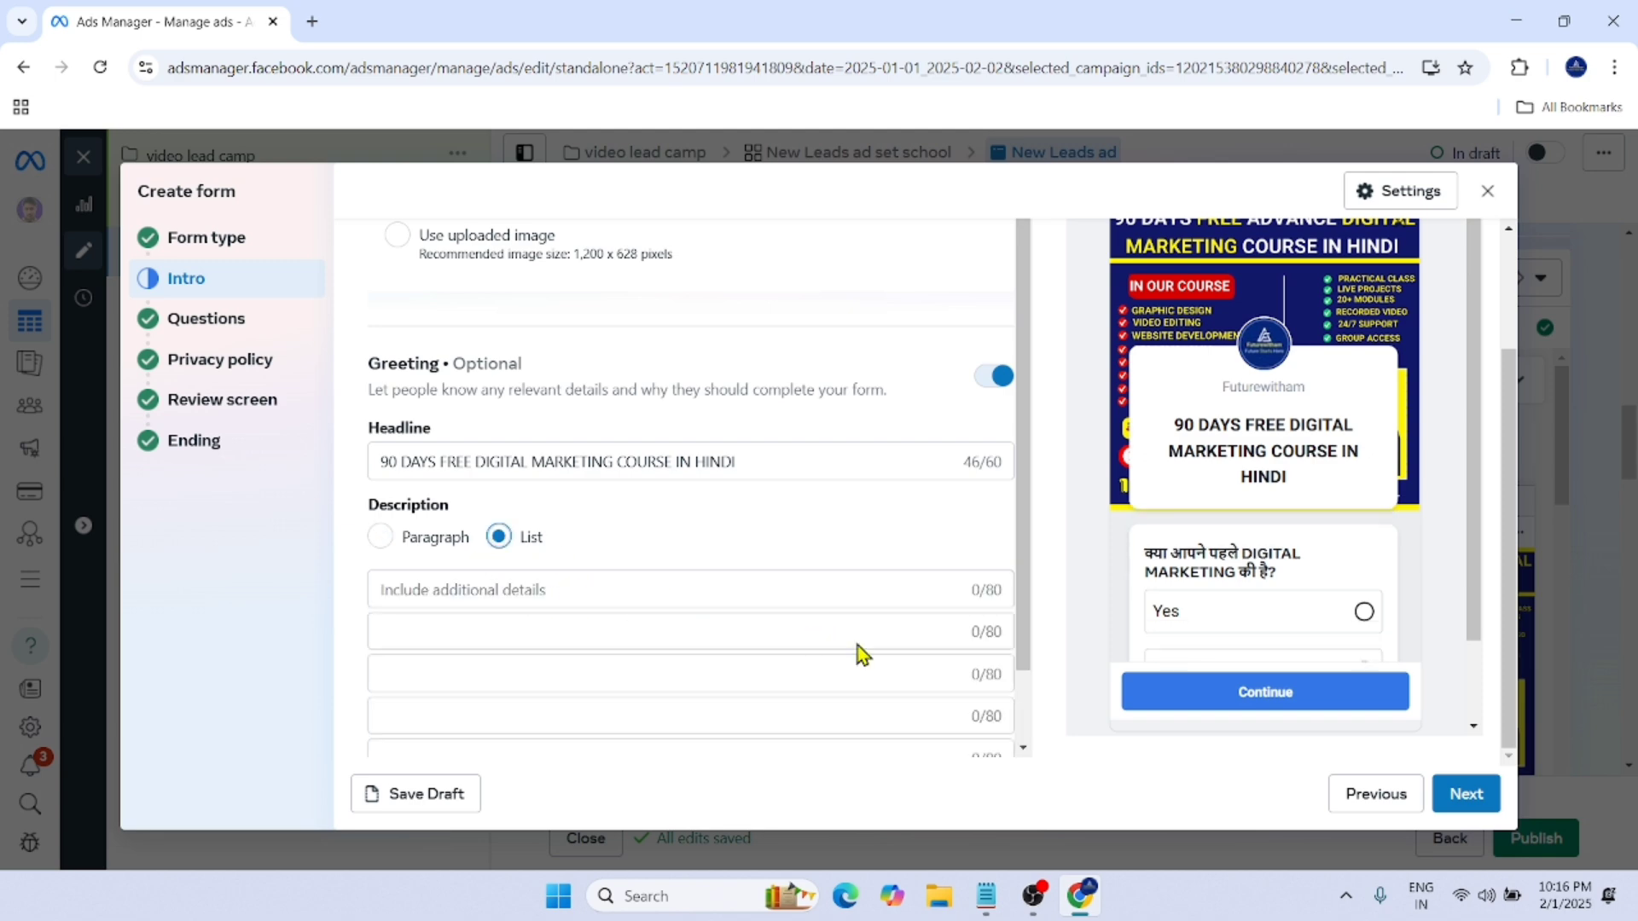
pyautogui.click(398, 553)
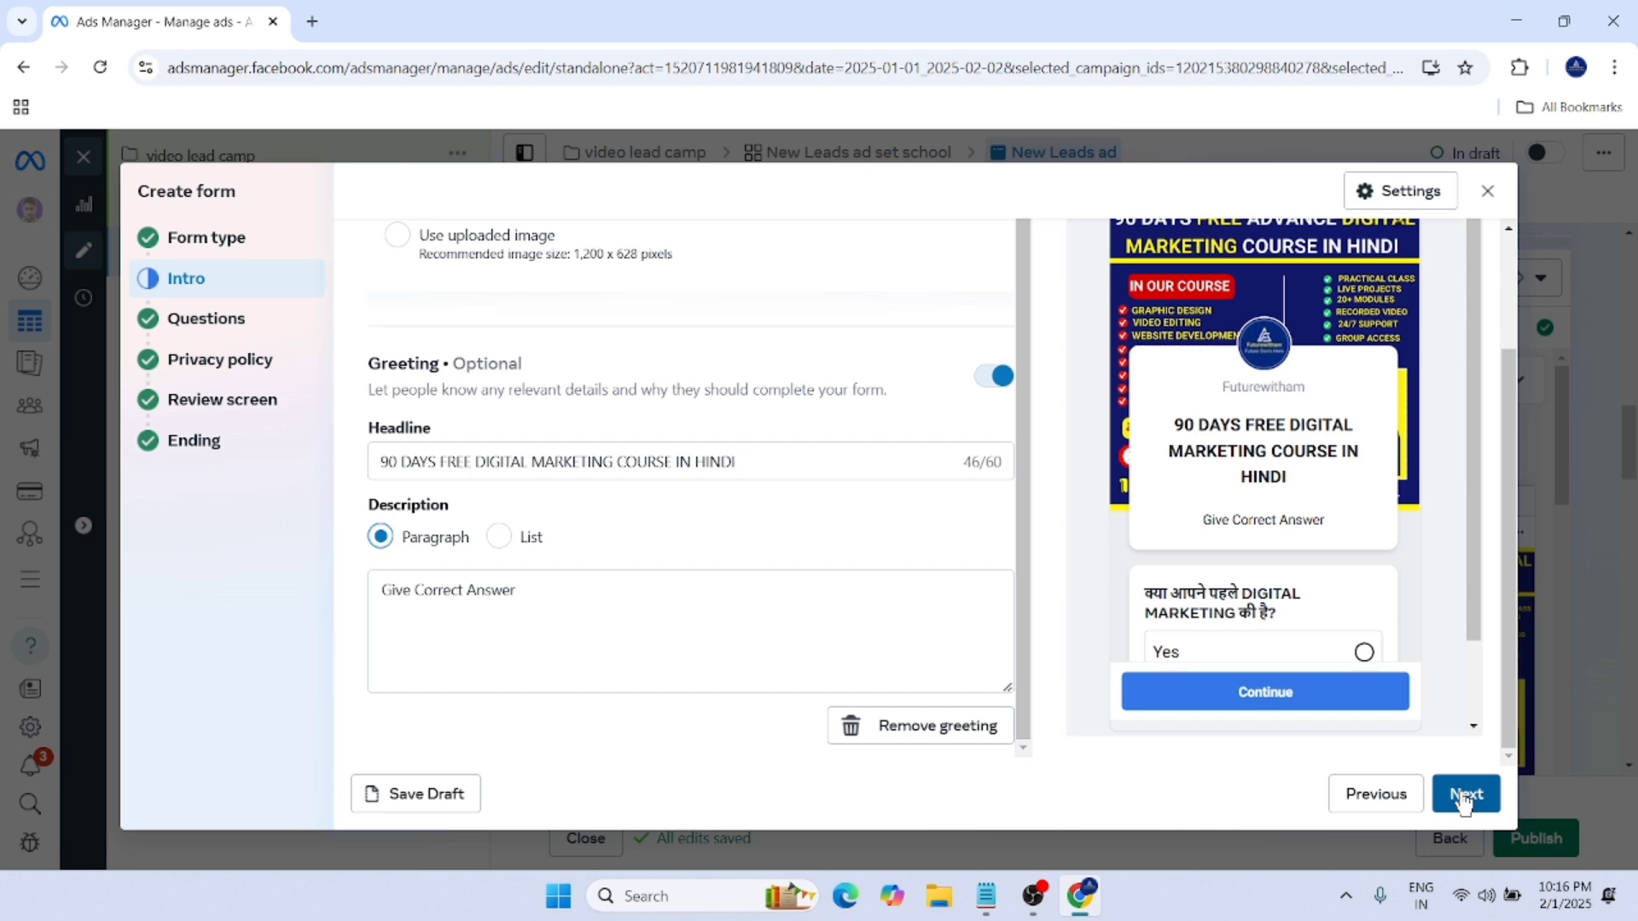
pyautogui.click(222, 328)
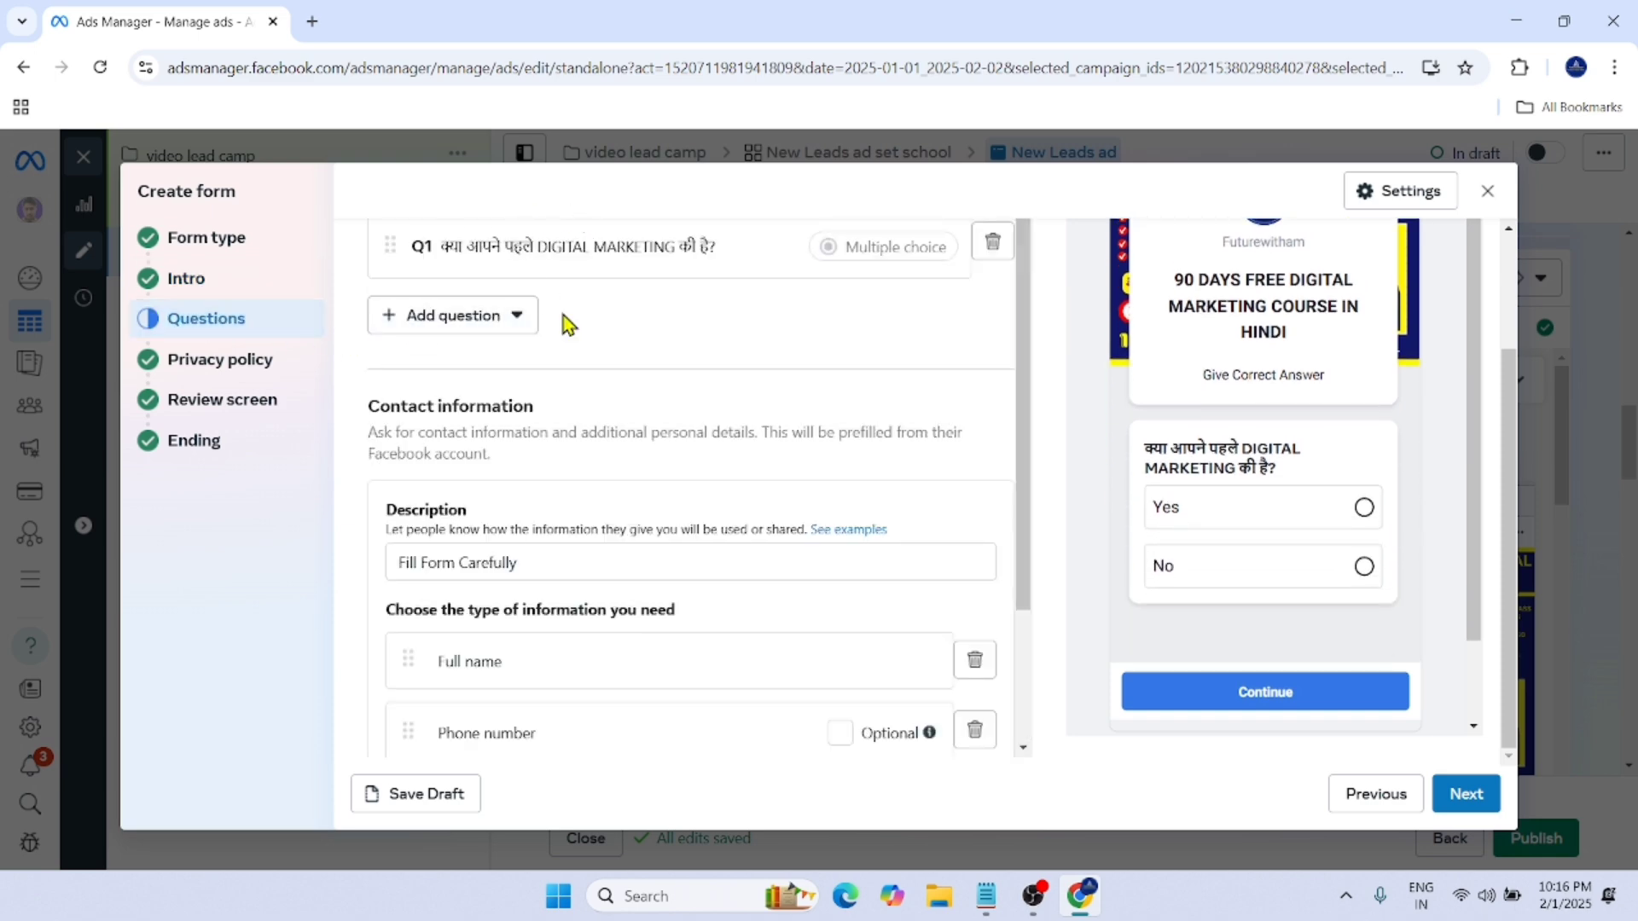
# Step: Try adding a second multiple-choice question with four blank answer fields, and check its Allow multiple responses and Optional hints
pyautogui.scroll(2, 588, 350)
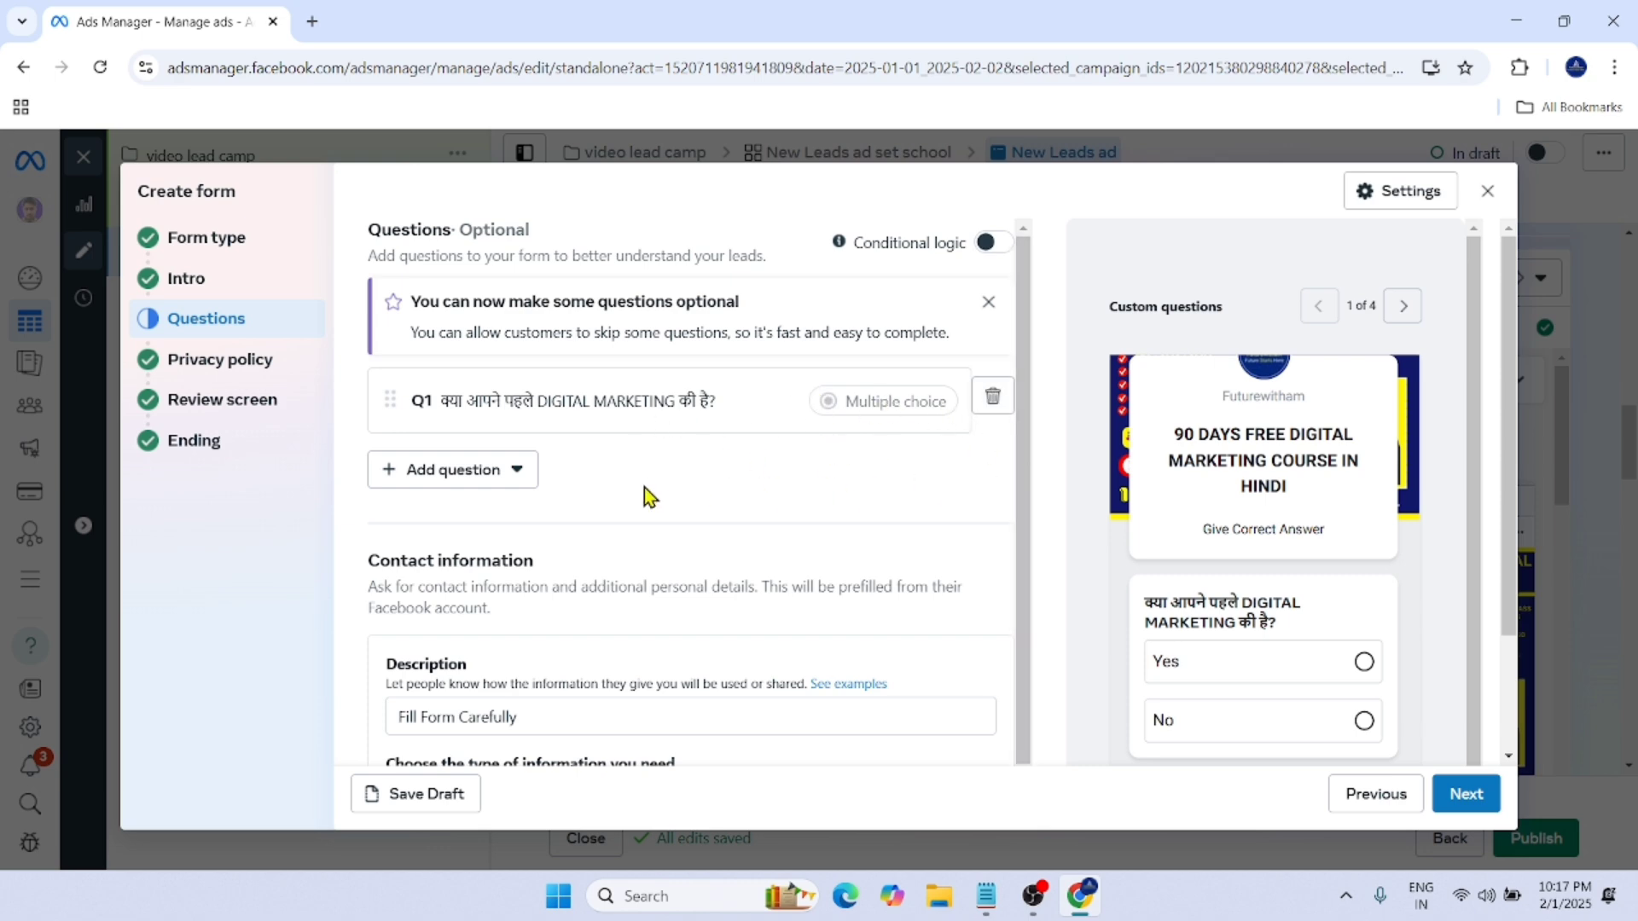
pyautogui.click(491, 476)
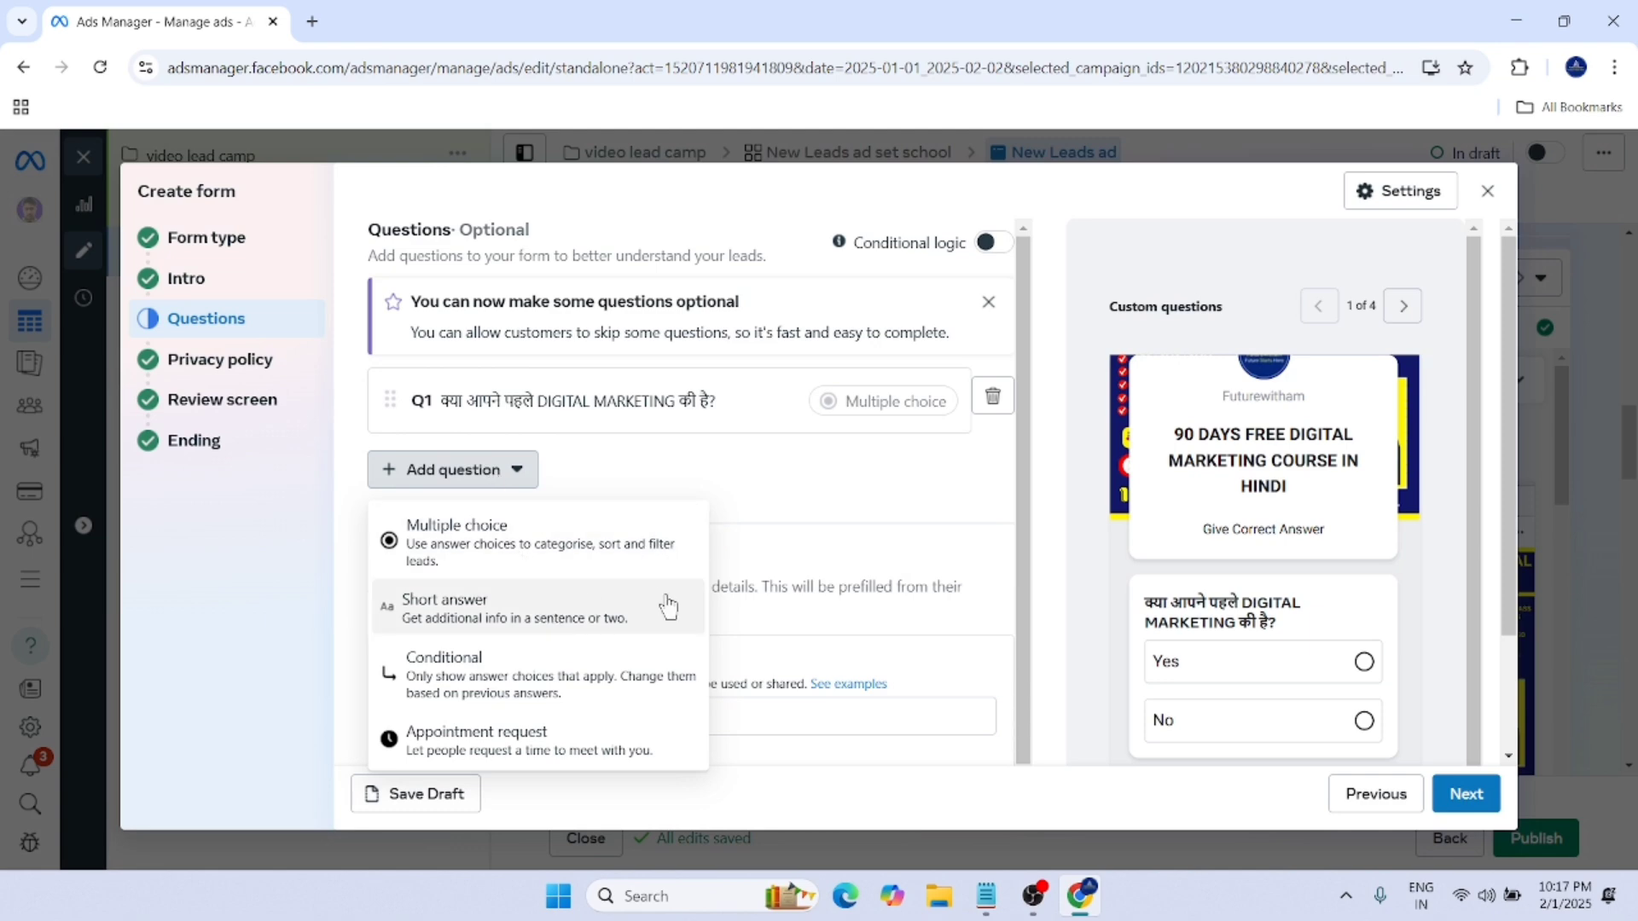
pyautogui.click(560, 557)
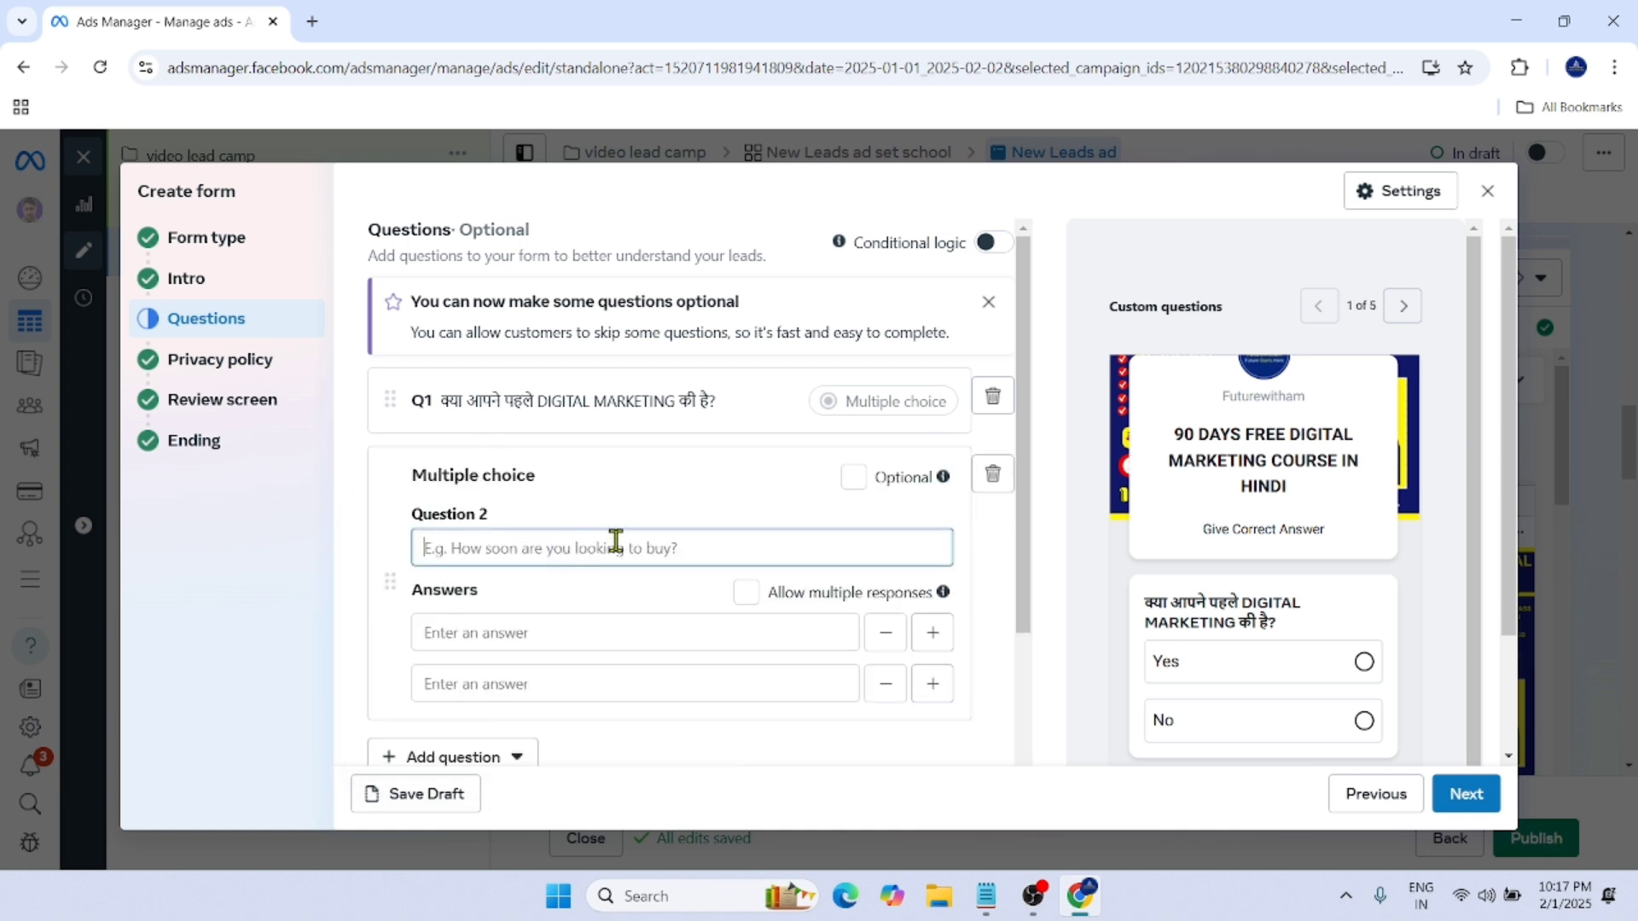
pyautogui.scroll(-3, 631, 541)
pyautogui.scroll(1, 668, 361)
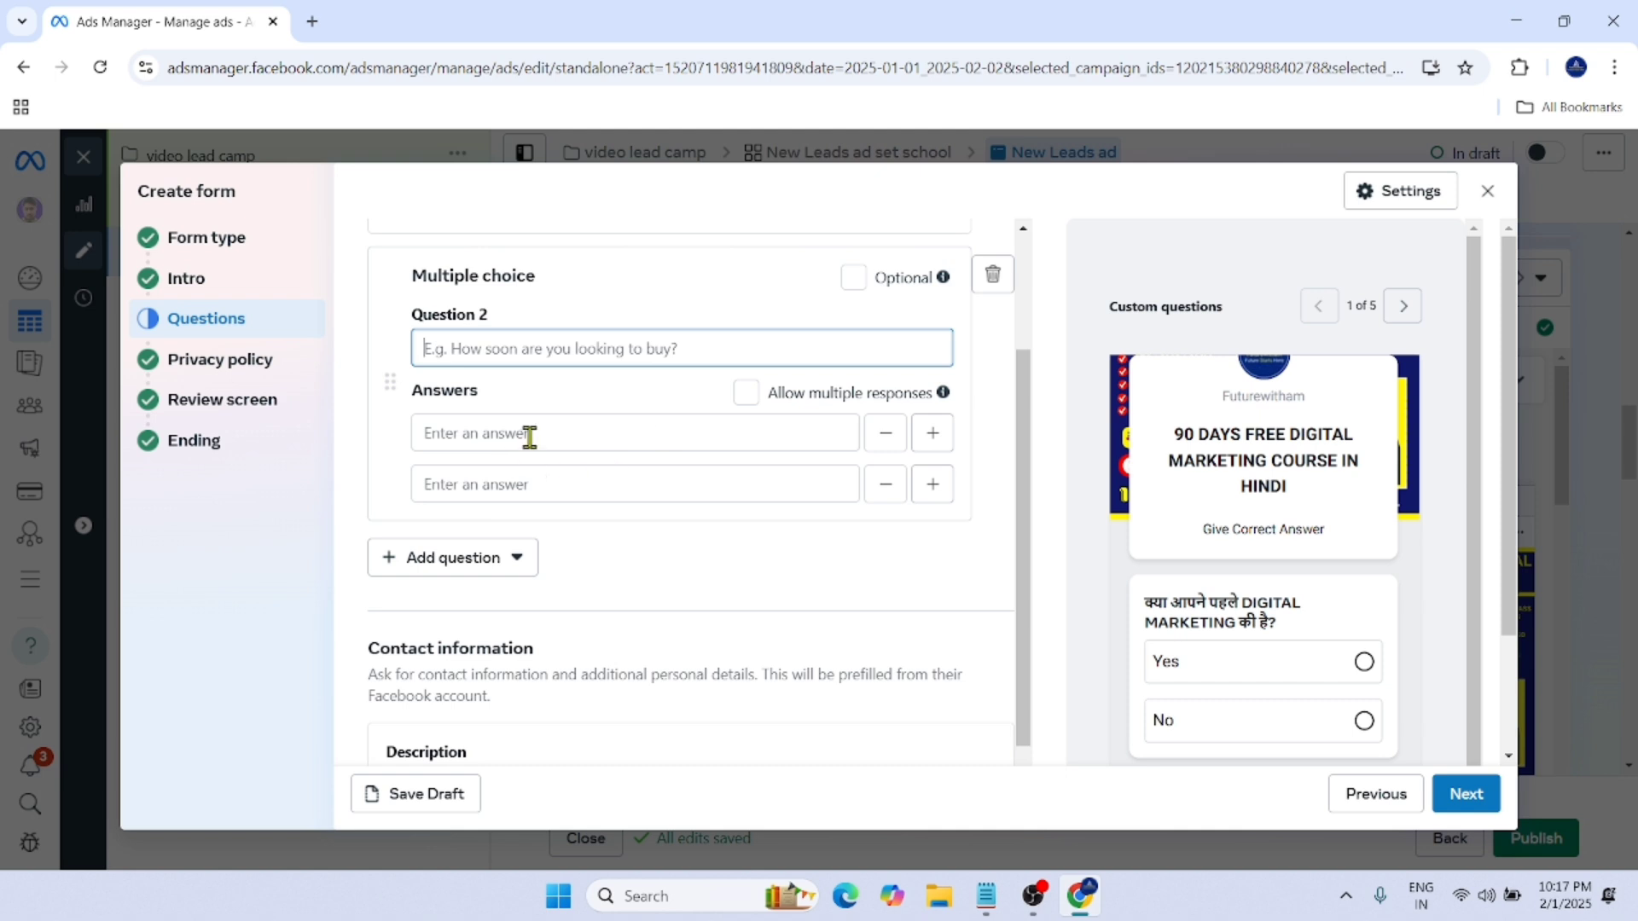
pyautogui.click(565, 436)
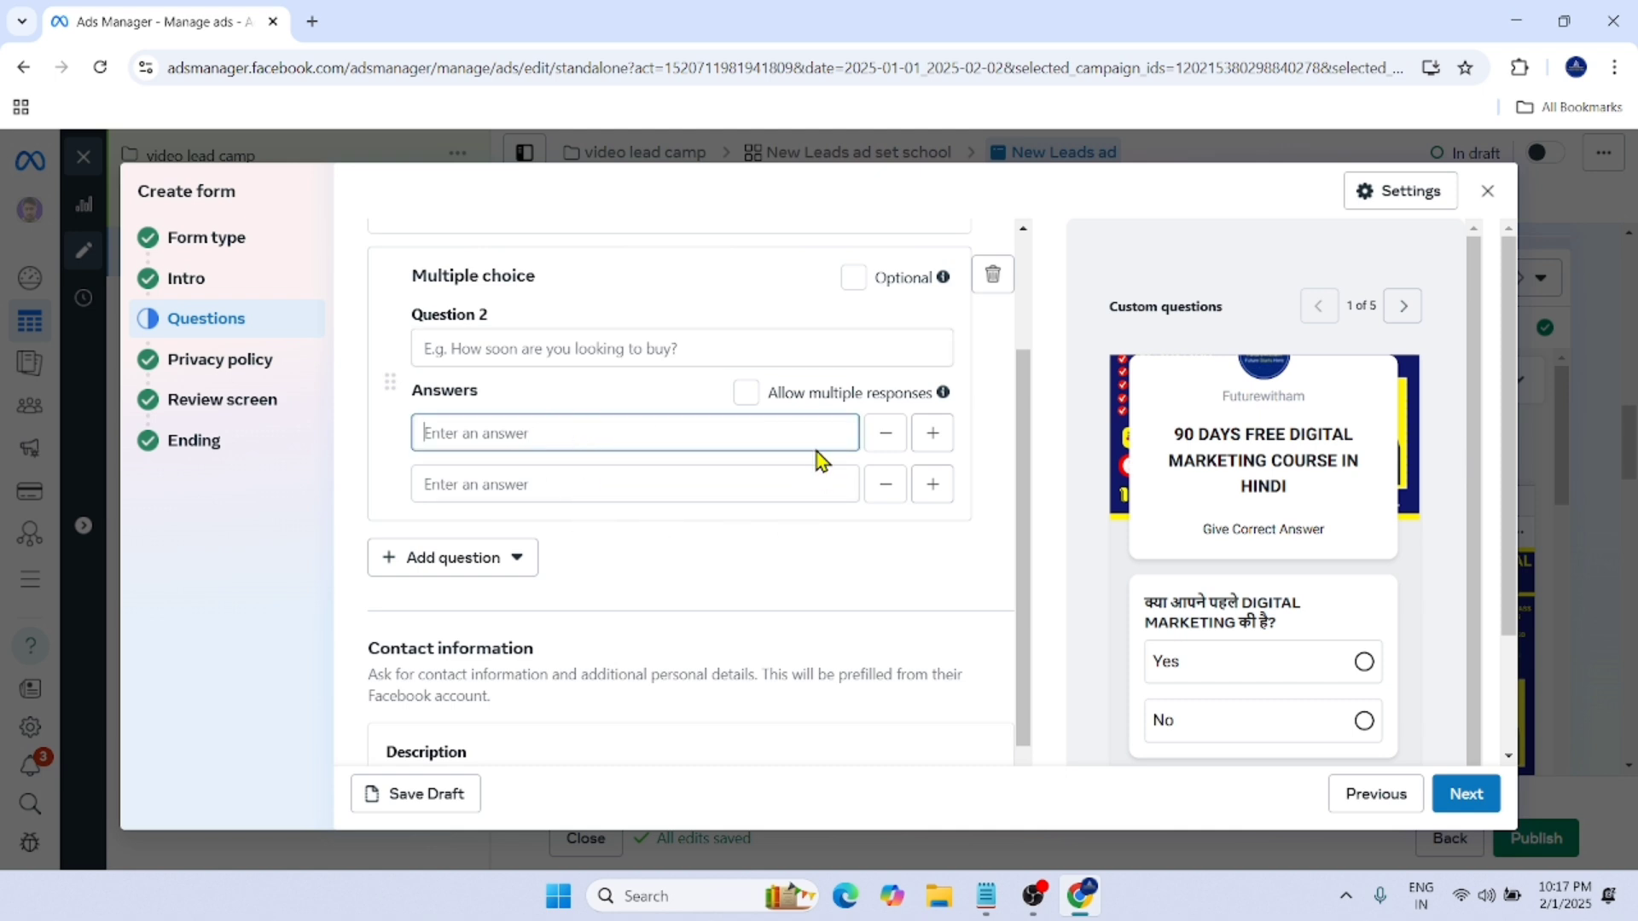
pyautogui.click(931, 490)
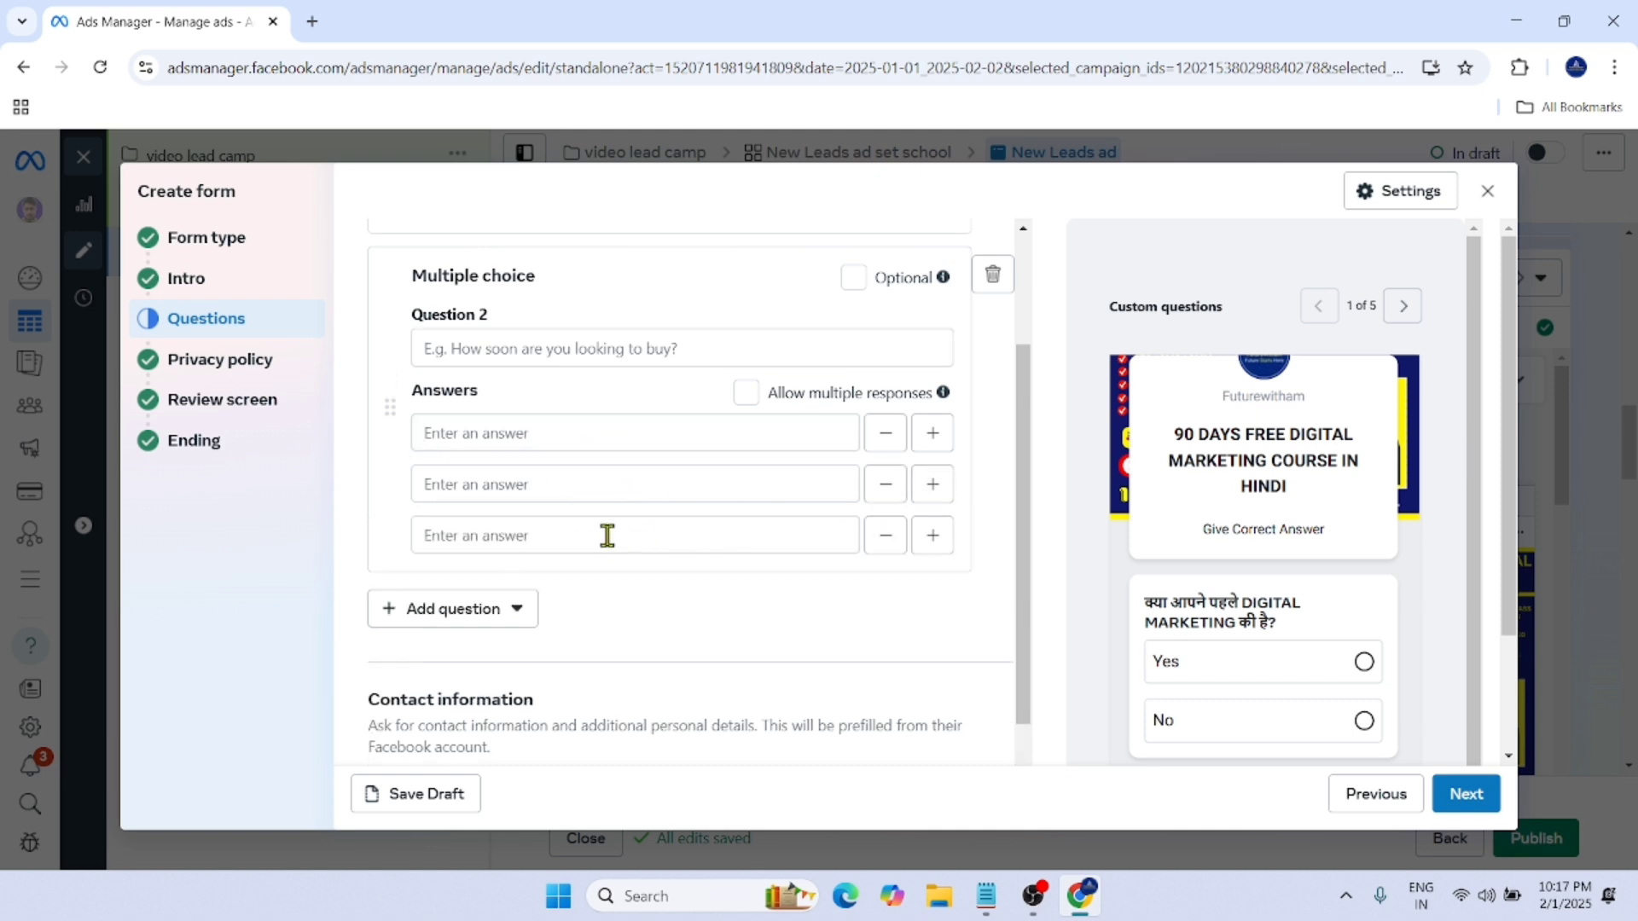
pyautogui.click(931, 536)
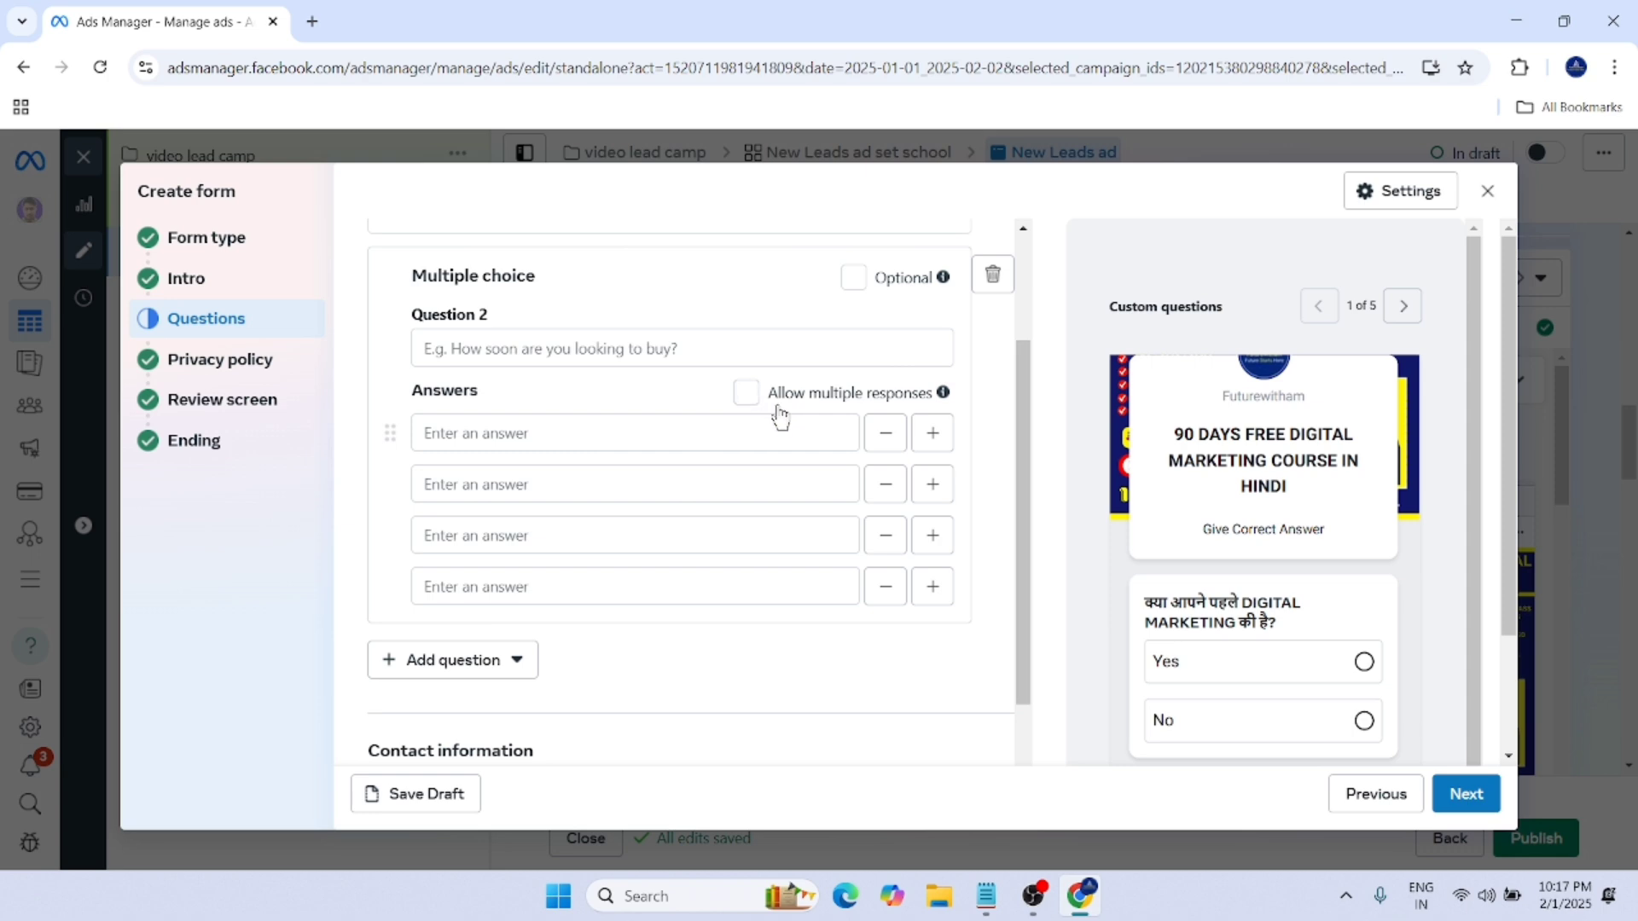
pyautogui.moveTo(941, 394)
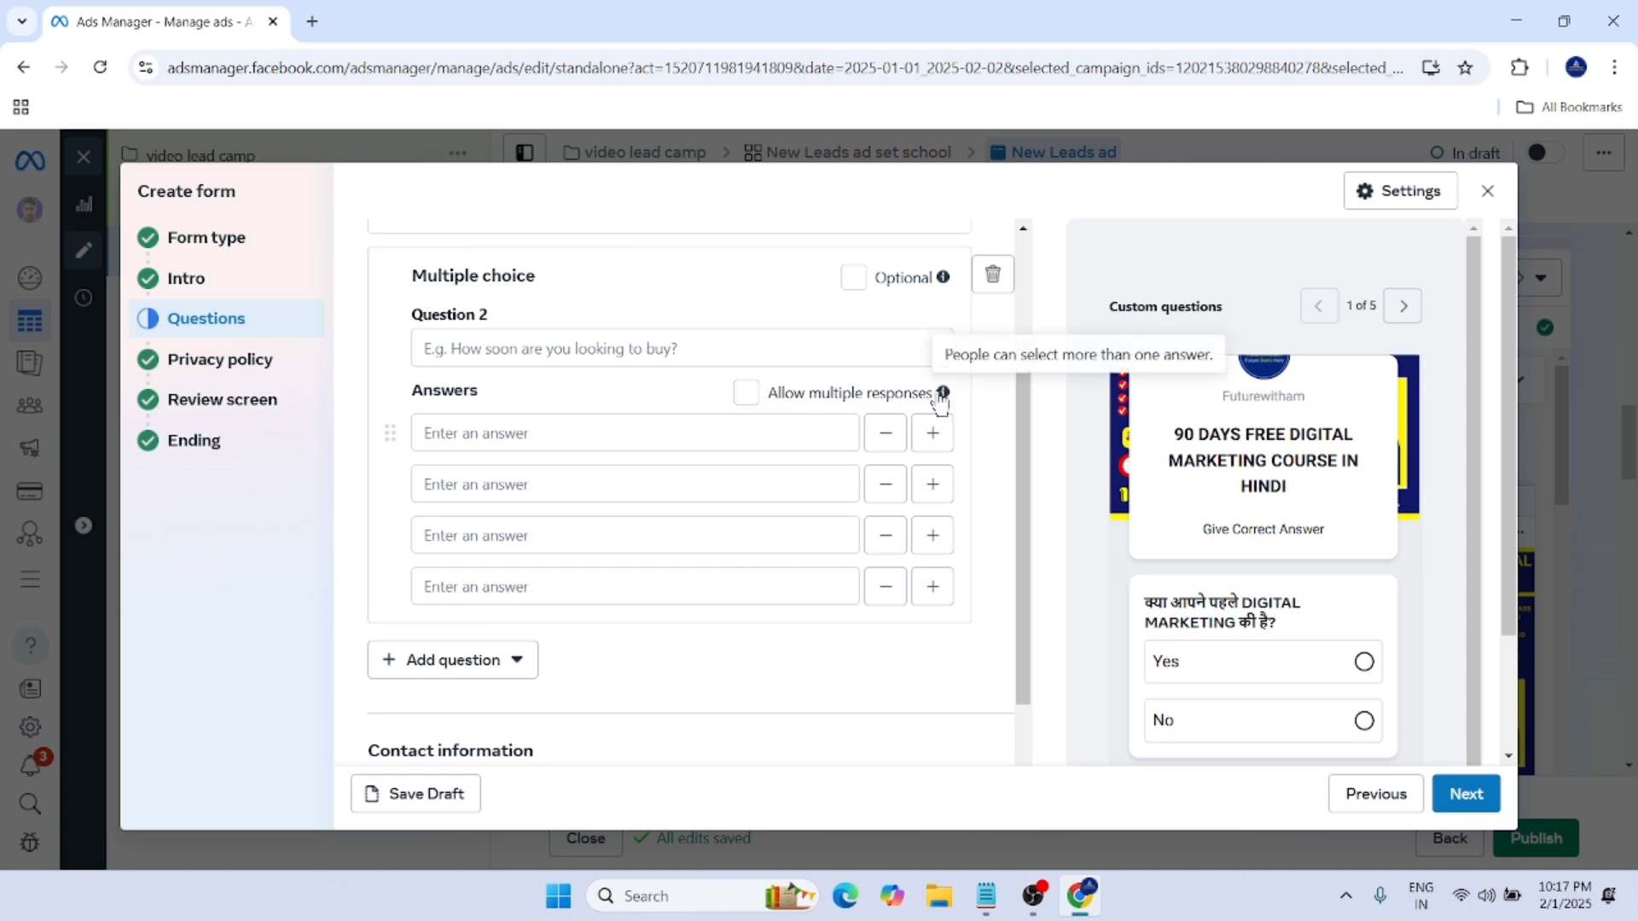
pyautogui.moveTo(943, 273)
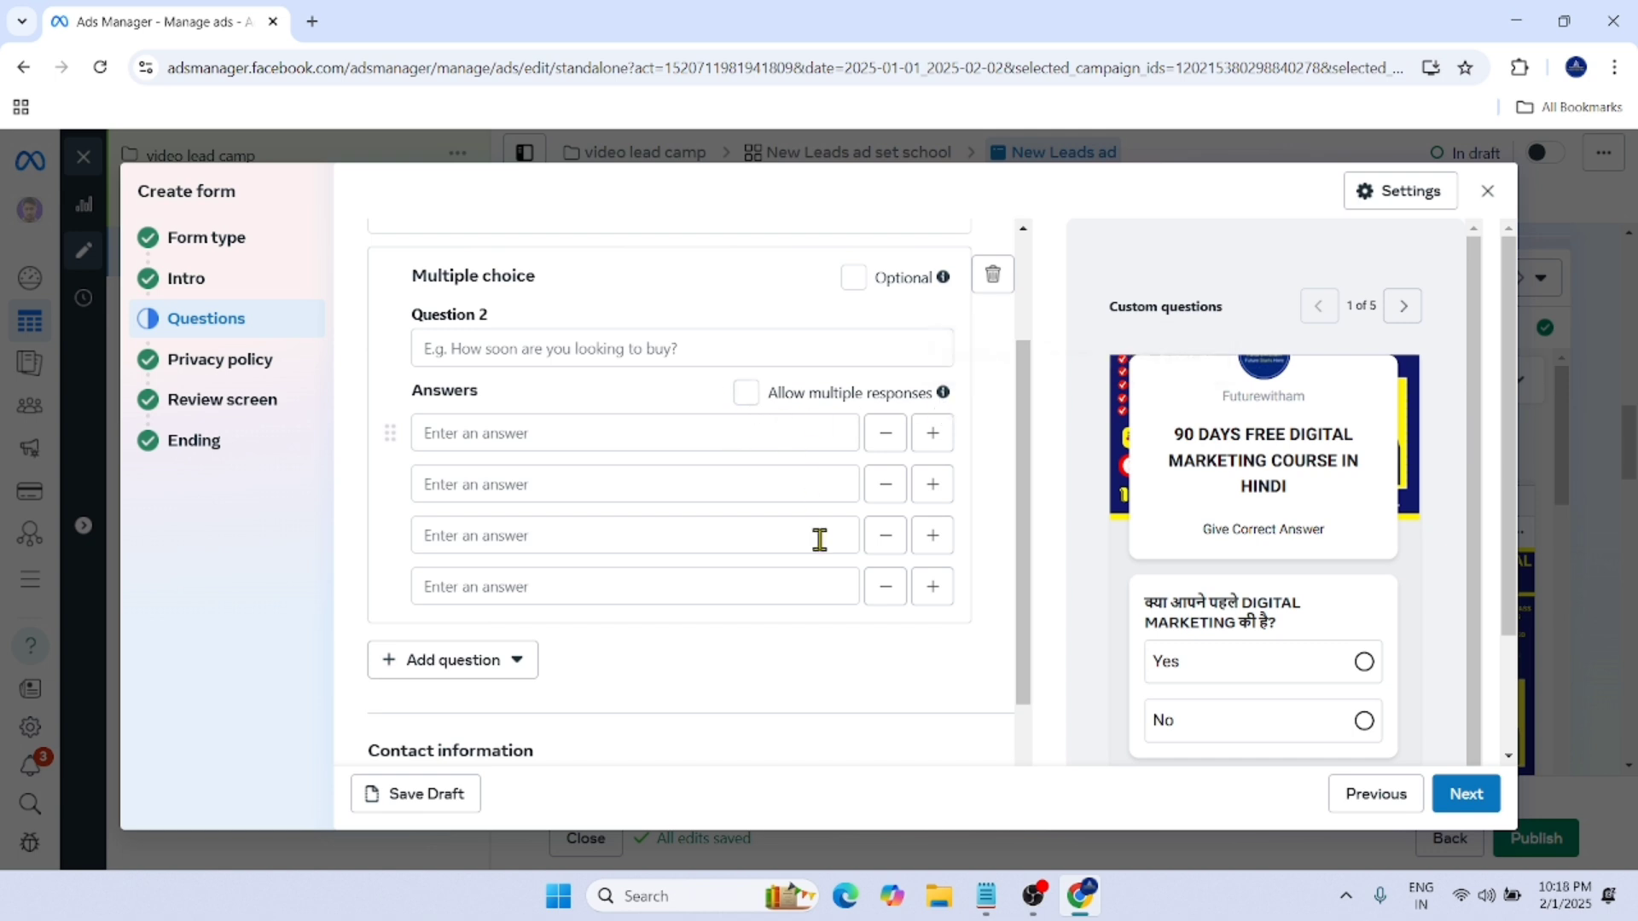
# Step: Remove the two extra answer fields and delete the blank Question 2
pyautogui.click(886, 588)
pyautogui.click(884, 537)
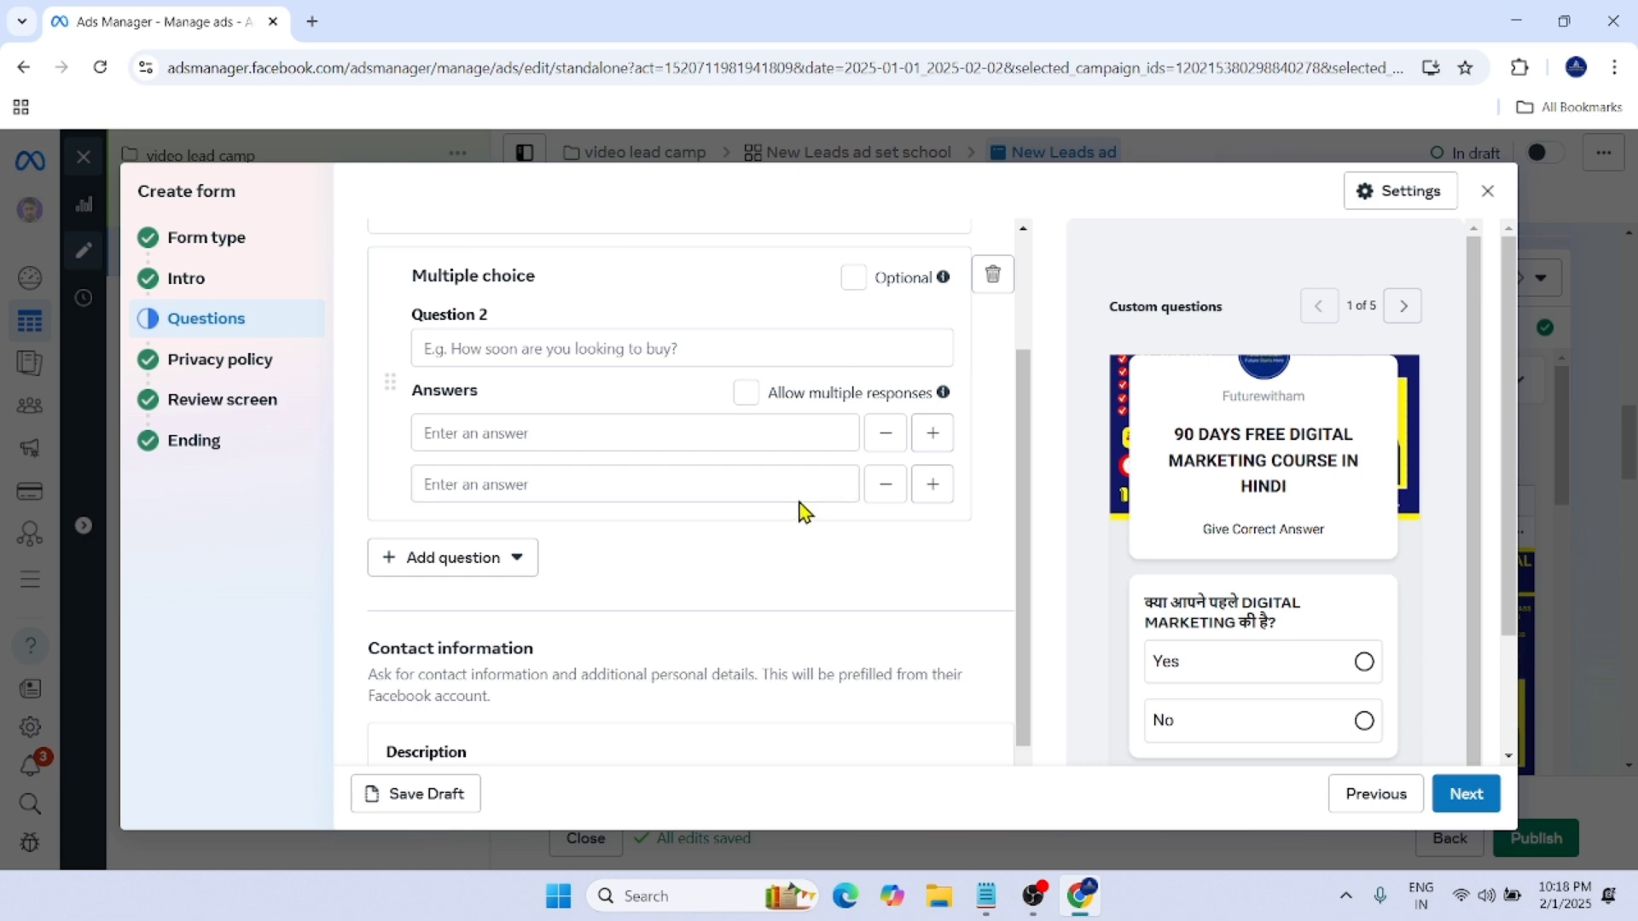
pyautogui.scroll(2, 804, 490)
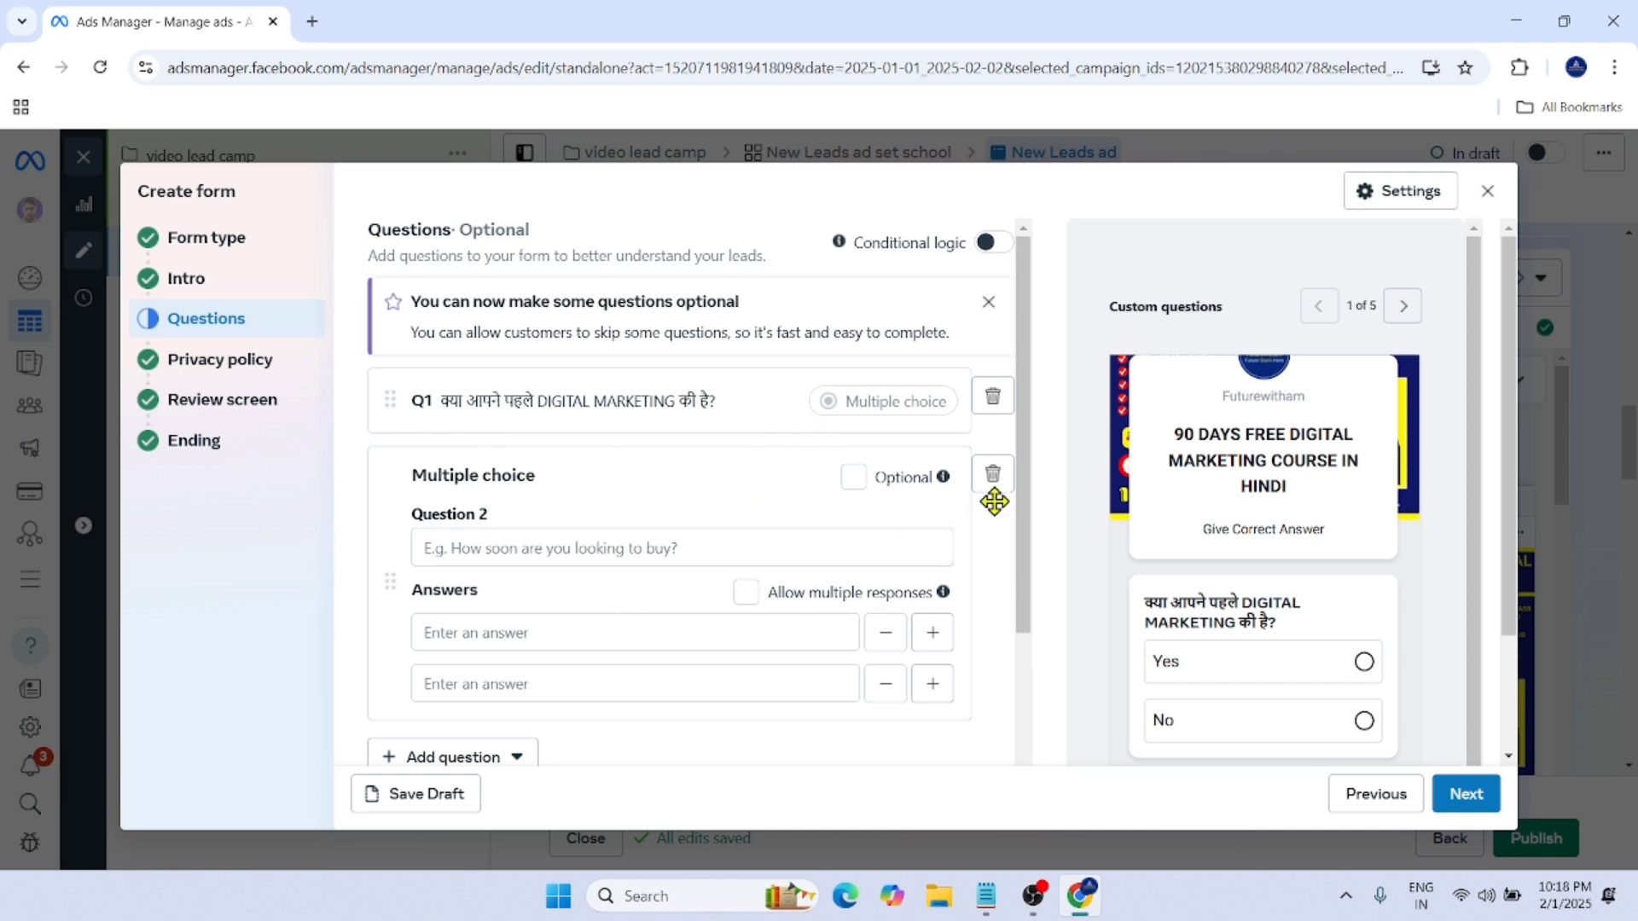
pyautogui.click(991, 475)
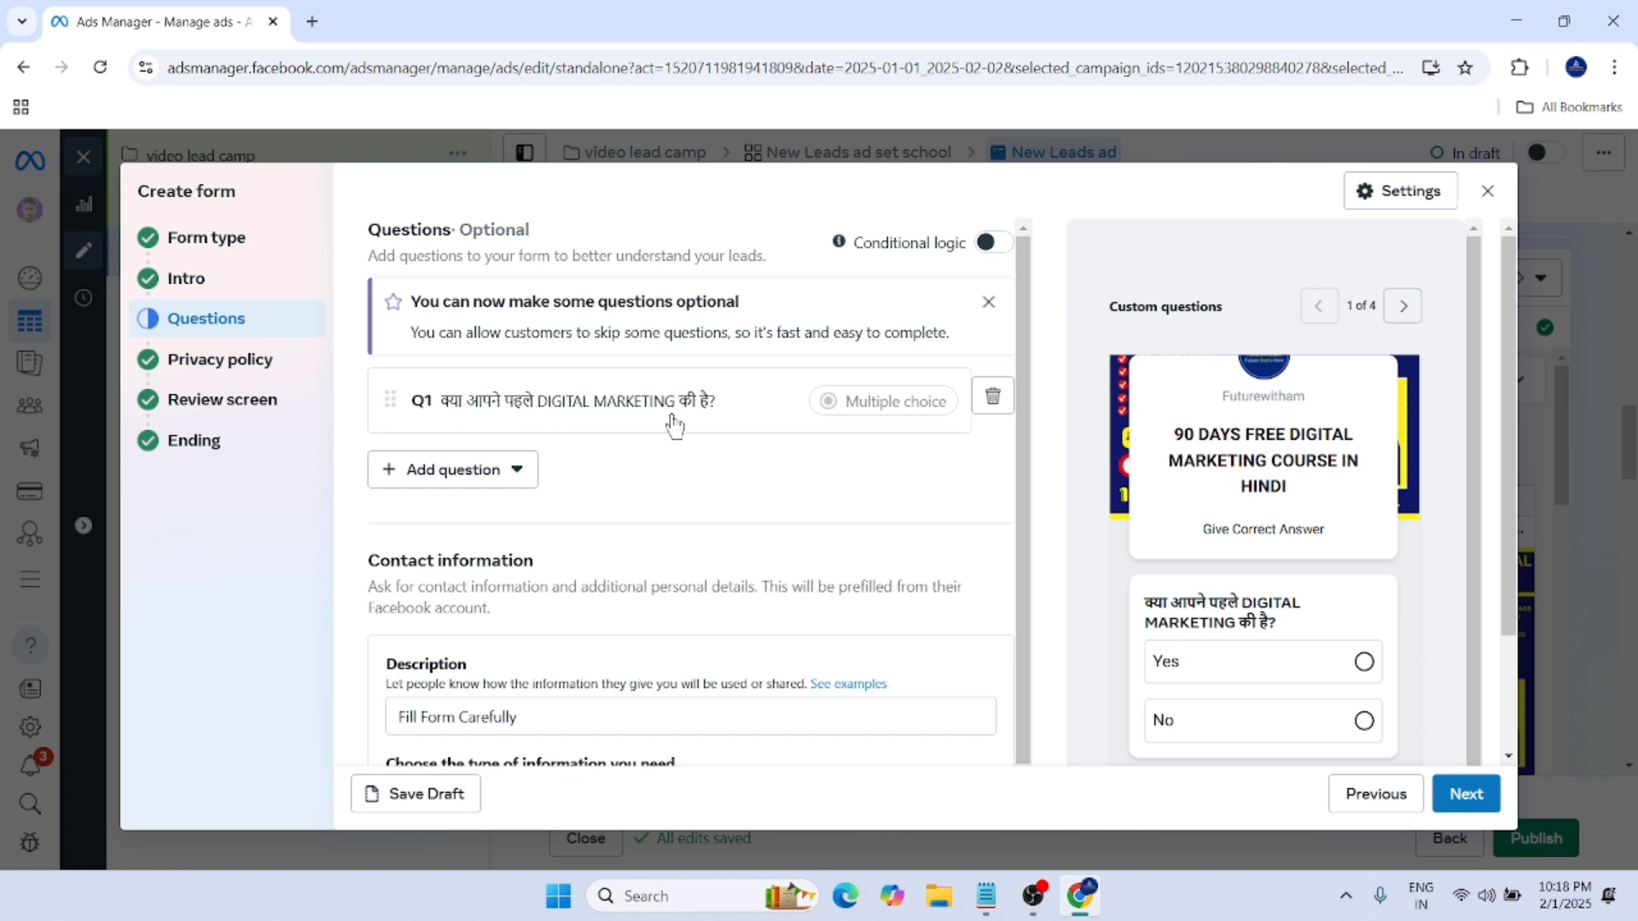
# Step: Expand Question 1 to examine its wording and answers, and review the Contact information description and requested fields
pyautogui.click(744, 406)
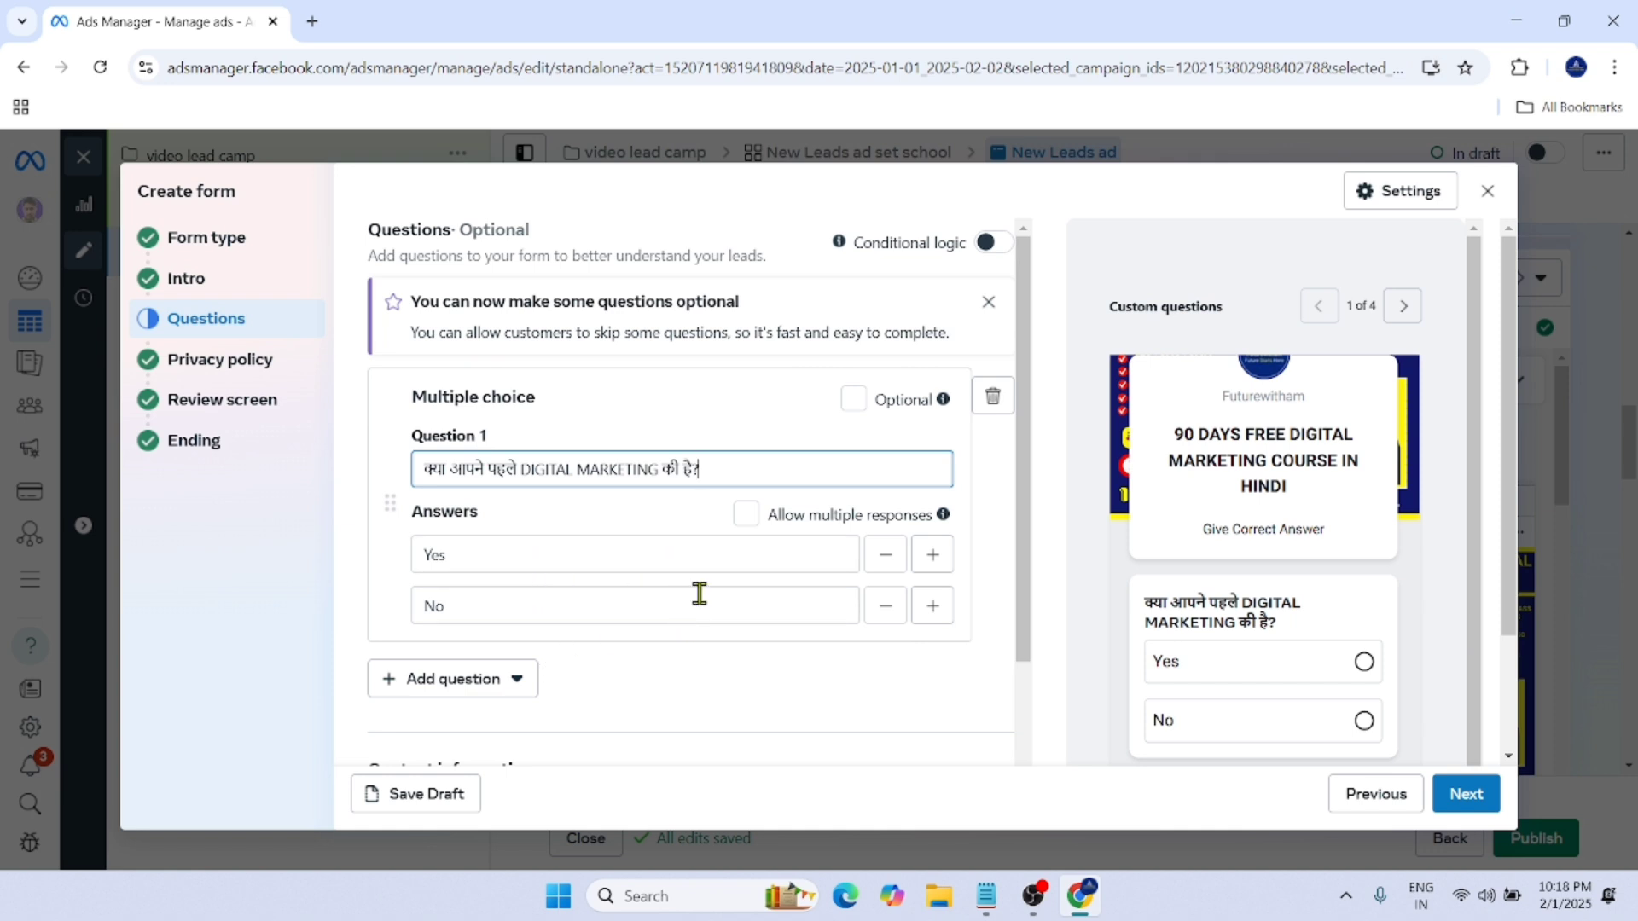
pyautogui.scroll(-1, 713, 493)
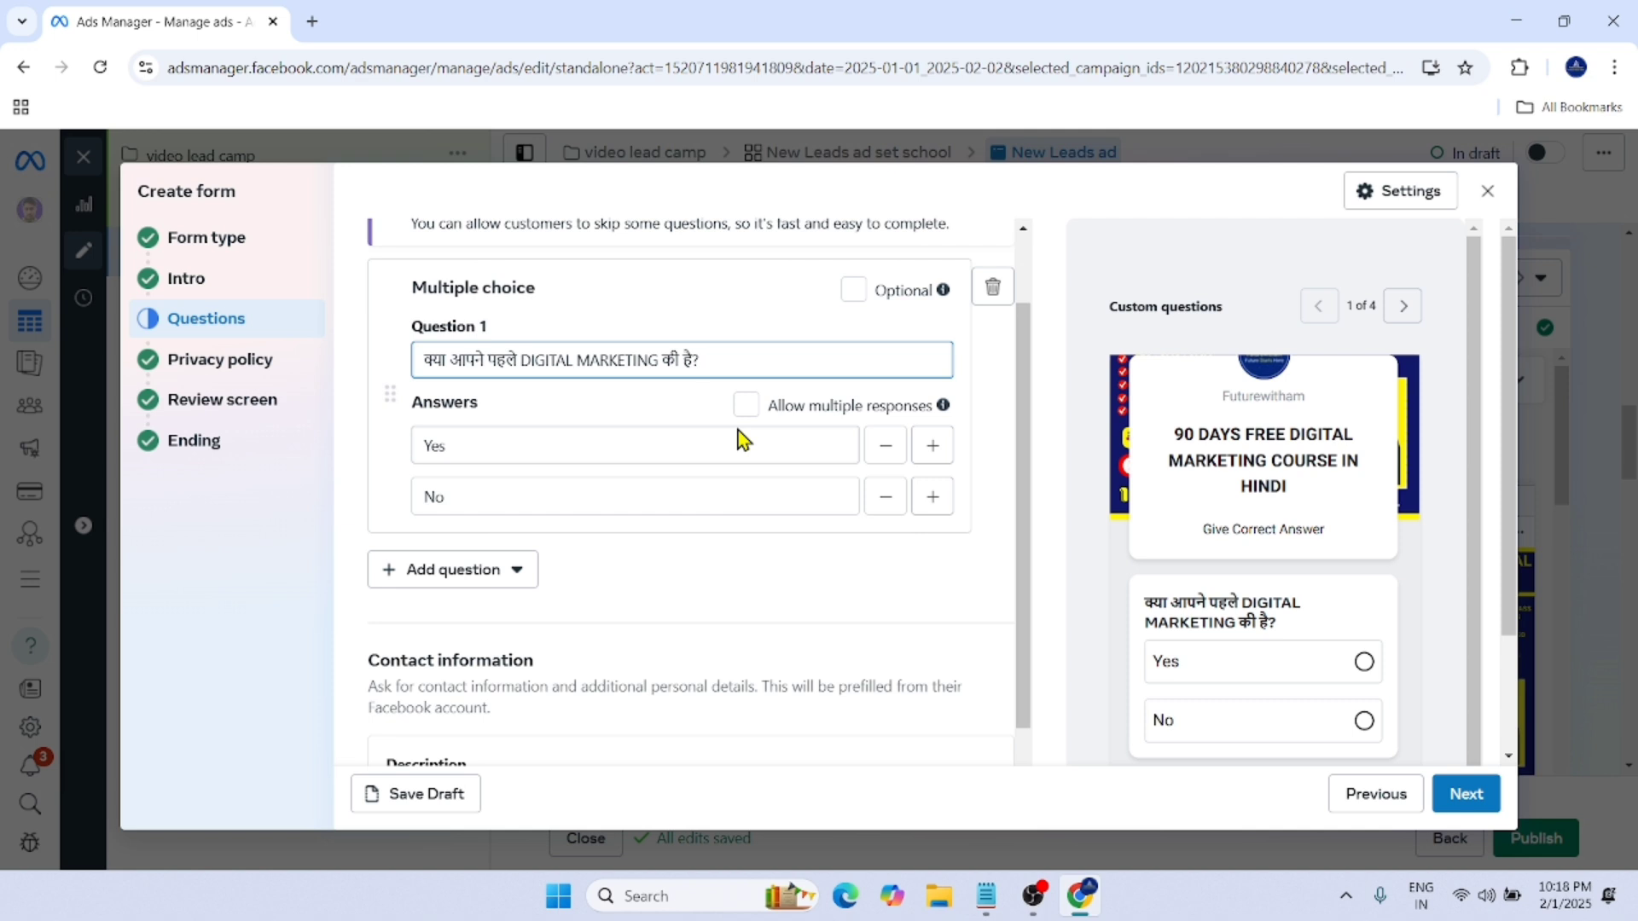
pyautogui.scroll(-1, 709, 431)
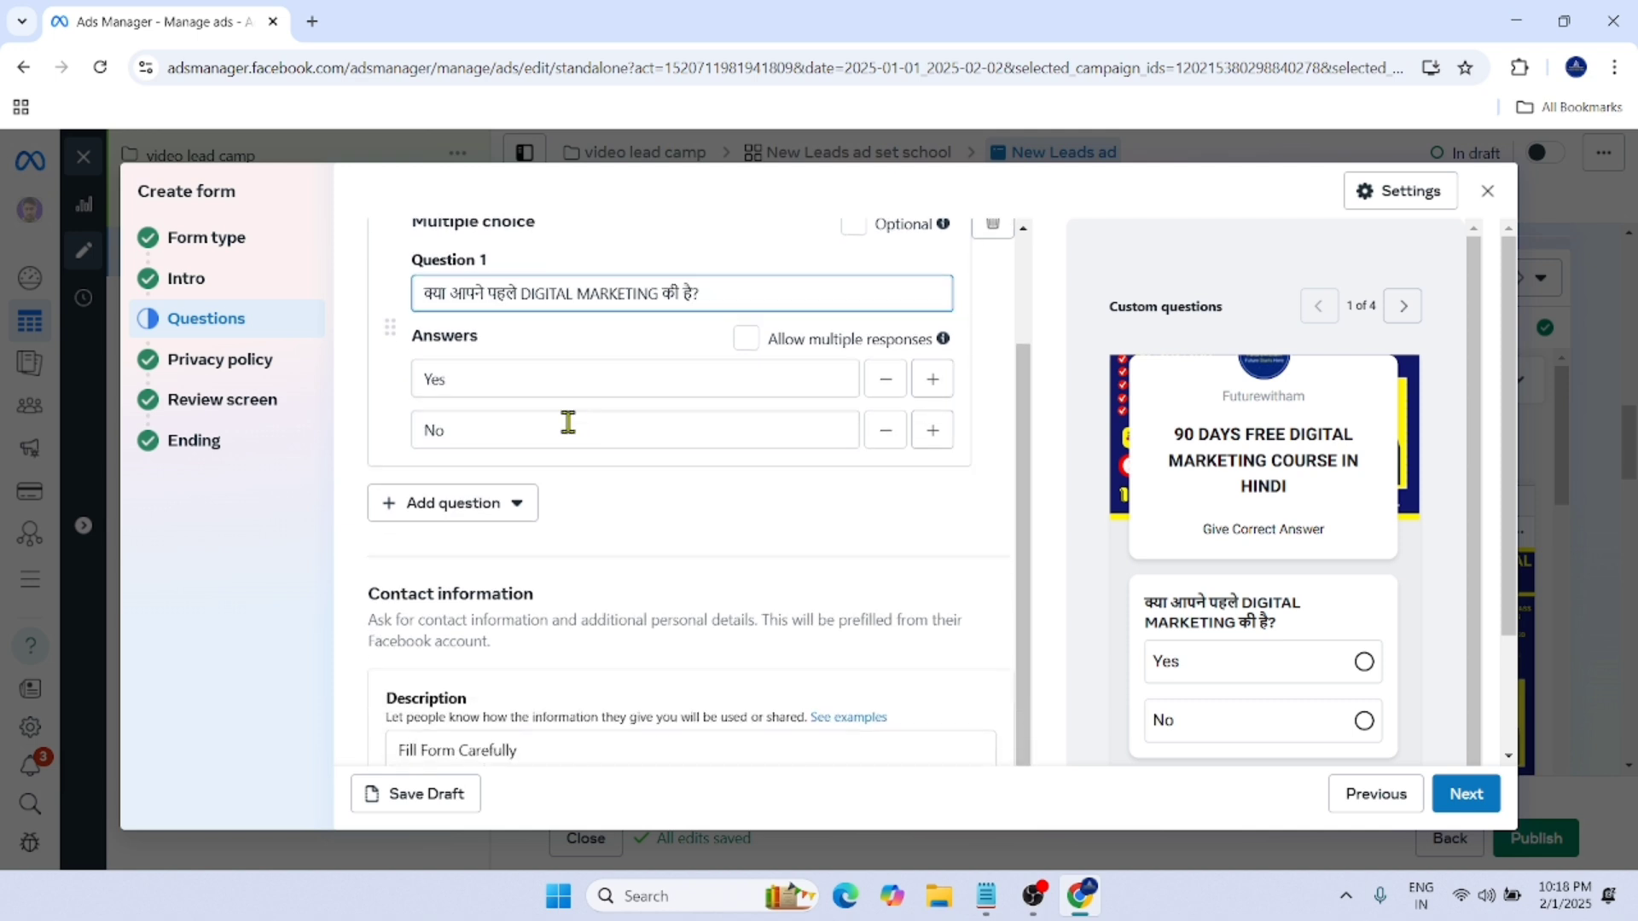
pyautogui.scroll(1, 602, 321)
pyautogui.scroll(-3, 603, 310)
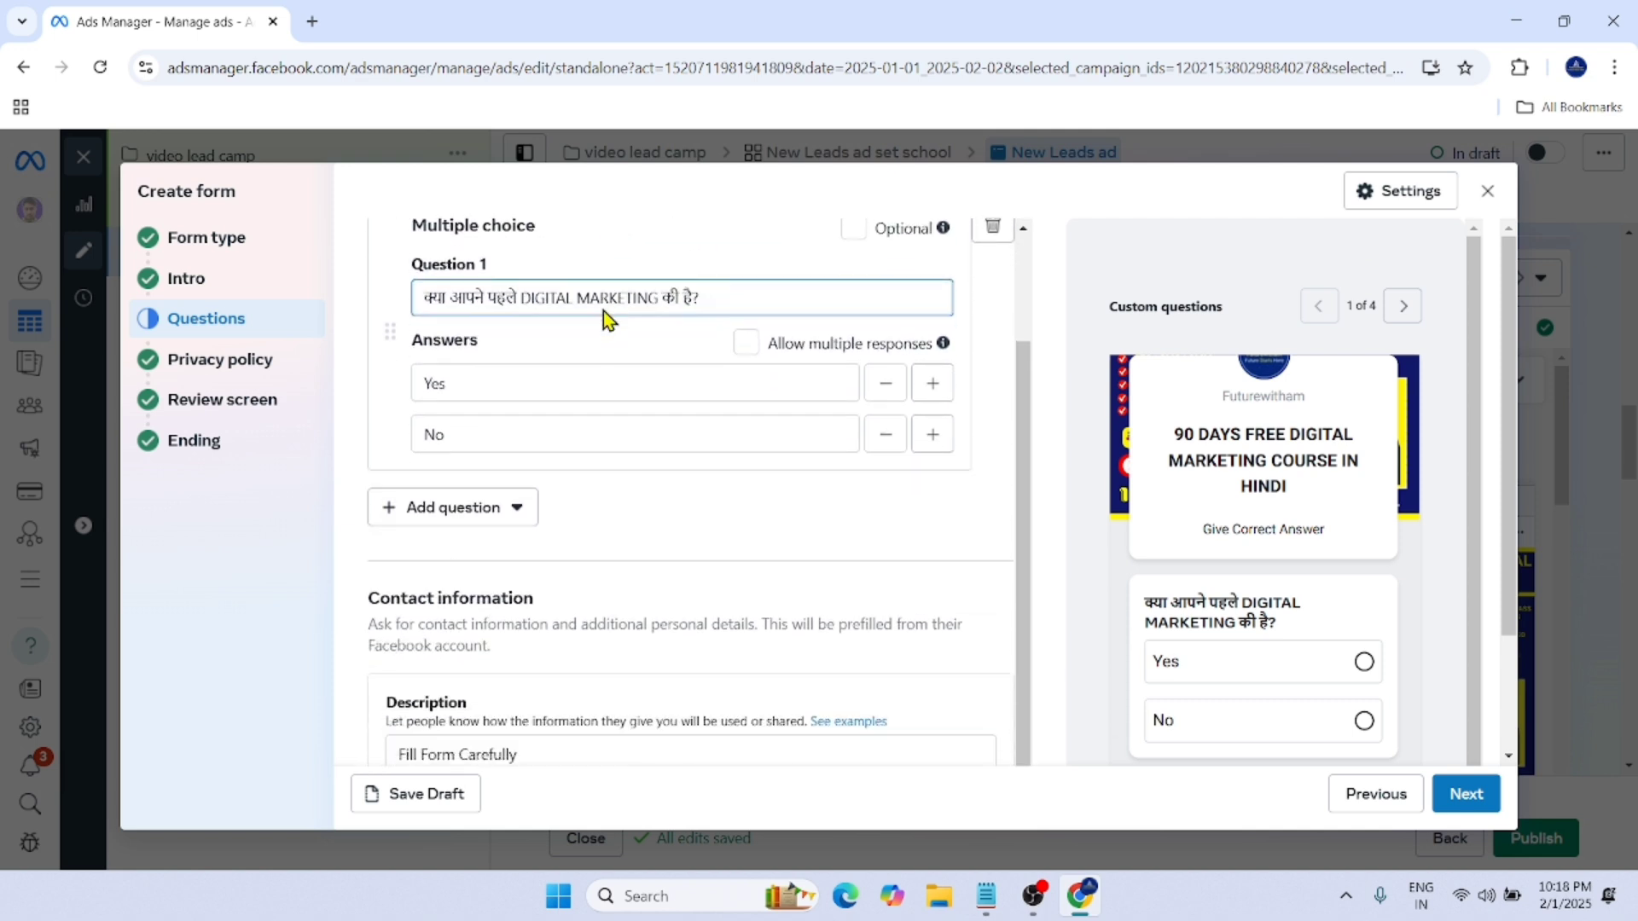
pyautogui.scroll(-2, 550, 392)
pyautogui.scroll(1, 544, 354)
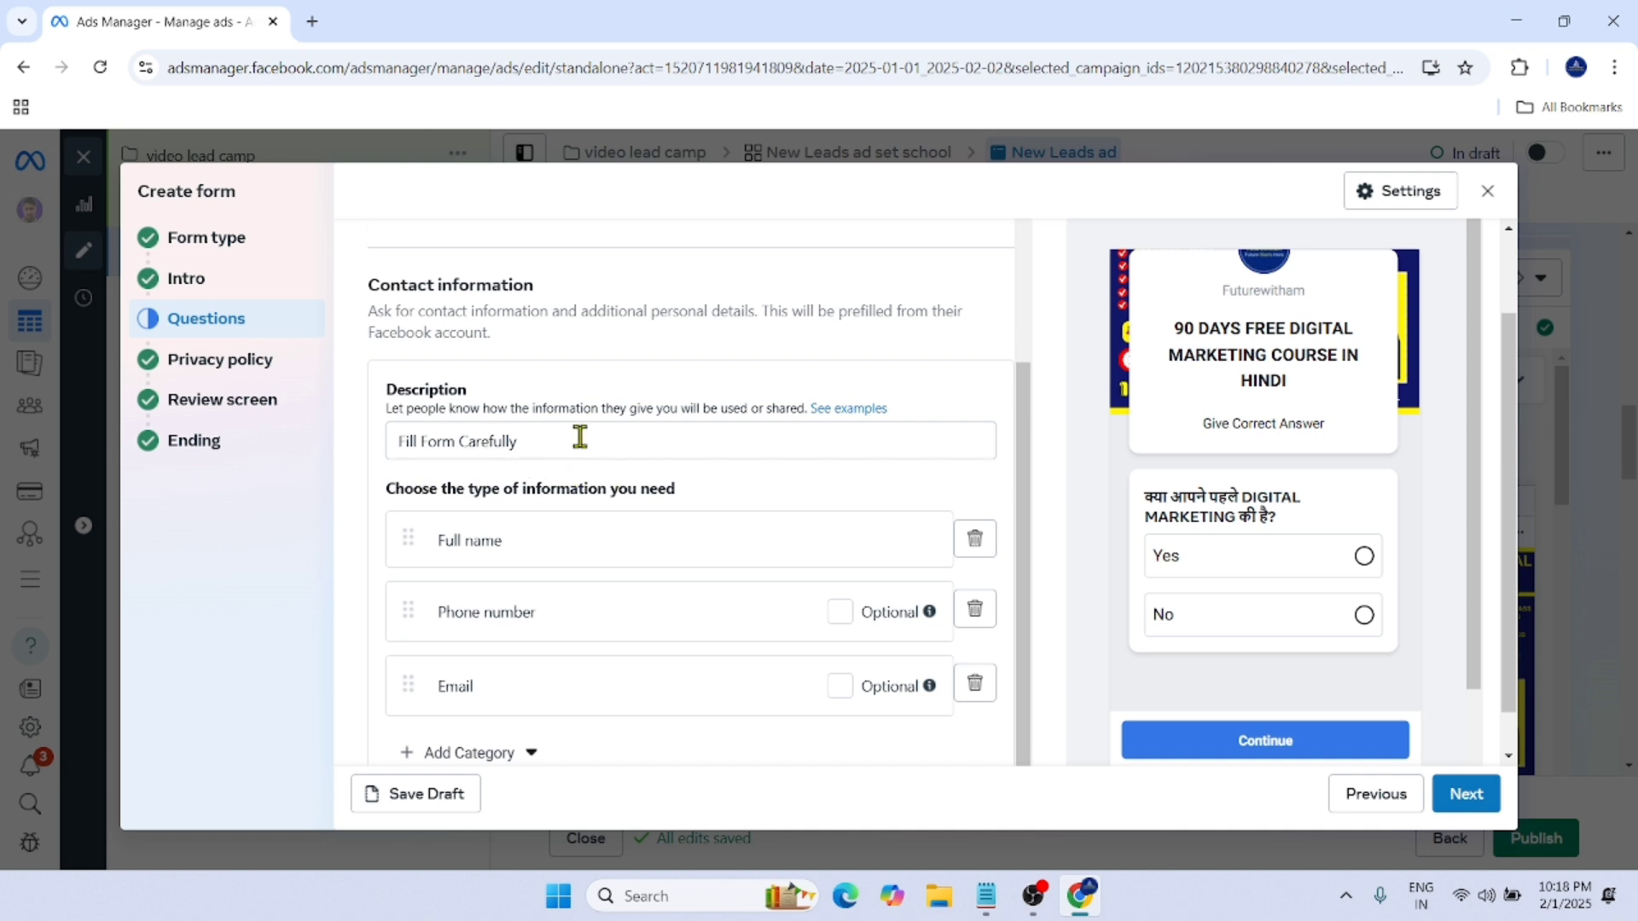
pyautogui.scroll(-1, 580, 437)
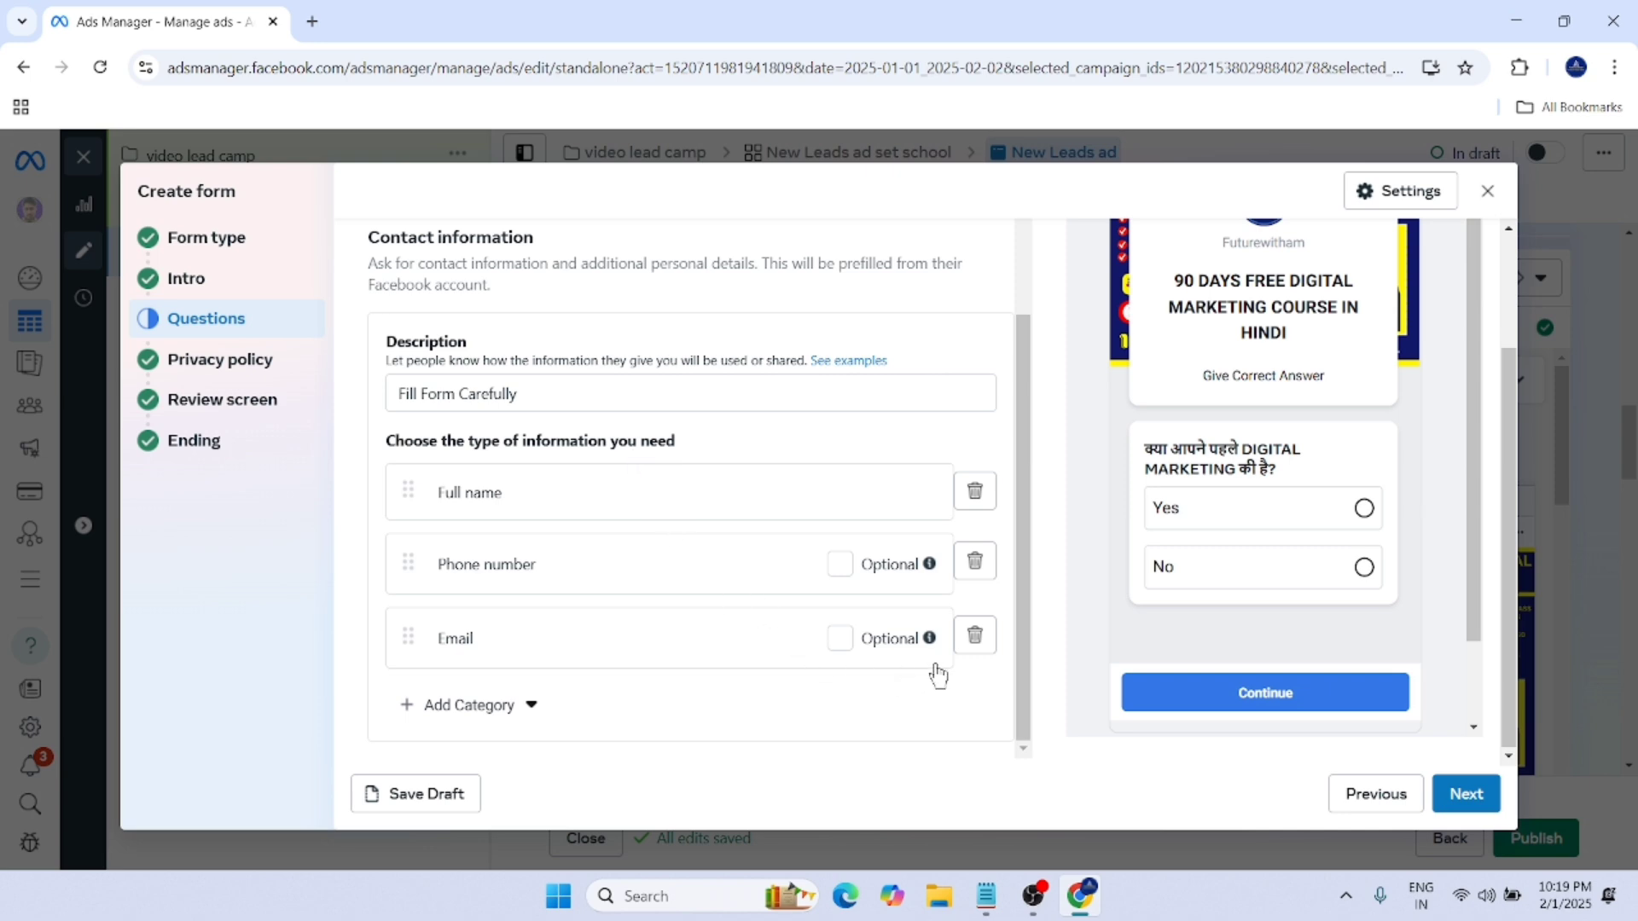
# Step: Remove the Email field from the contact information, look through the available contact fields, and add Email back
pyautogui.click(977, 637)
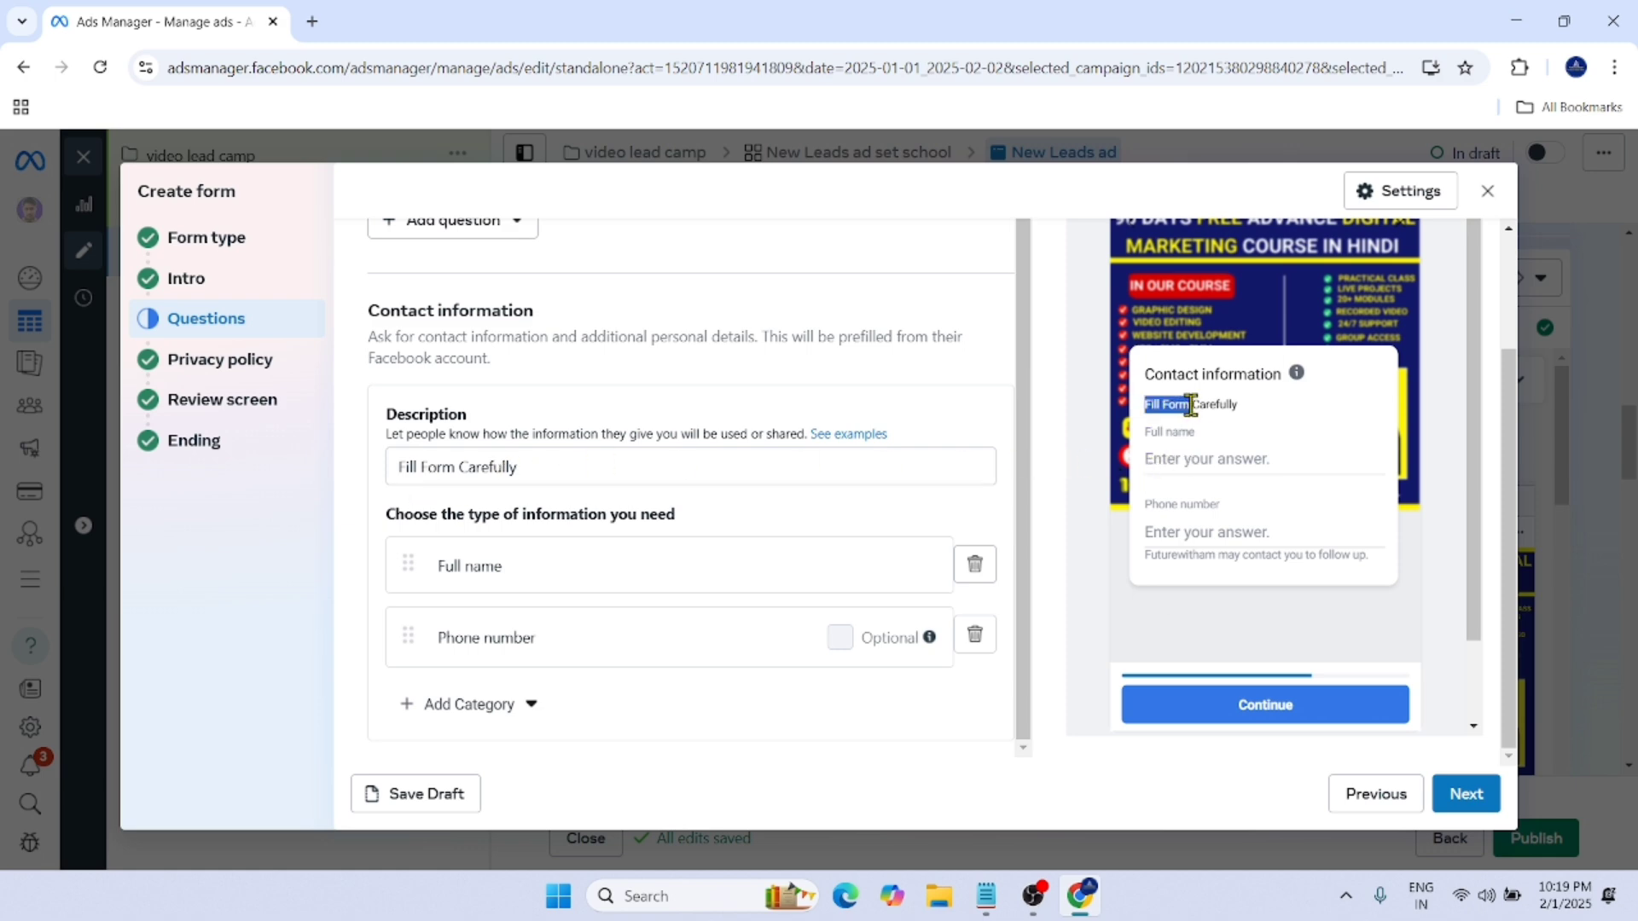
pyautogui.moveTo(1190, 404); pyautogui.dragTo(1239, 405)
pyautogui.click(499, 705)
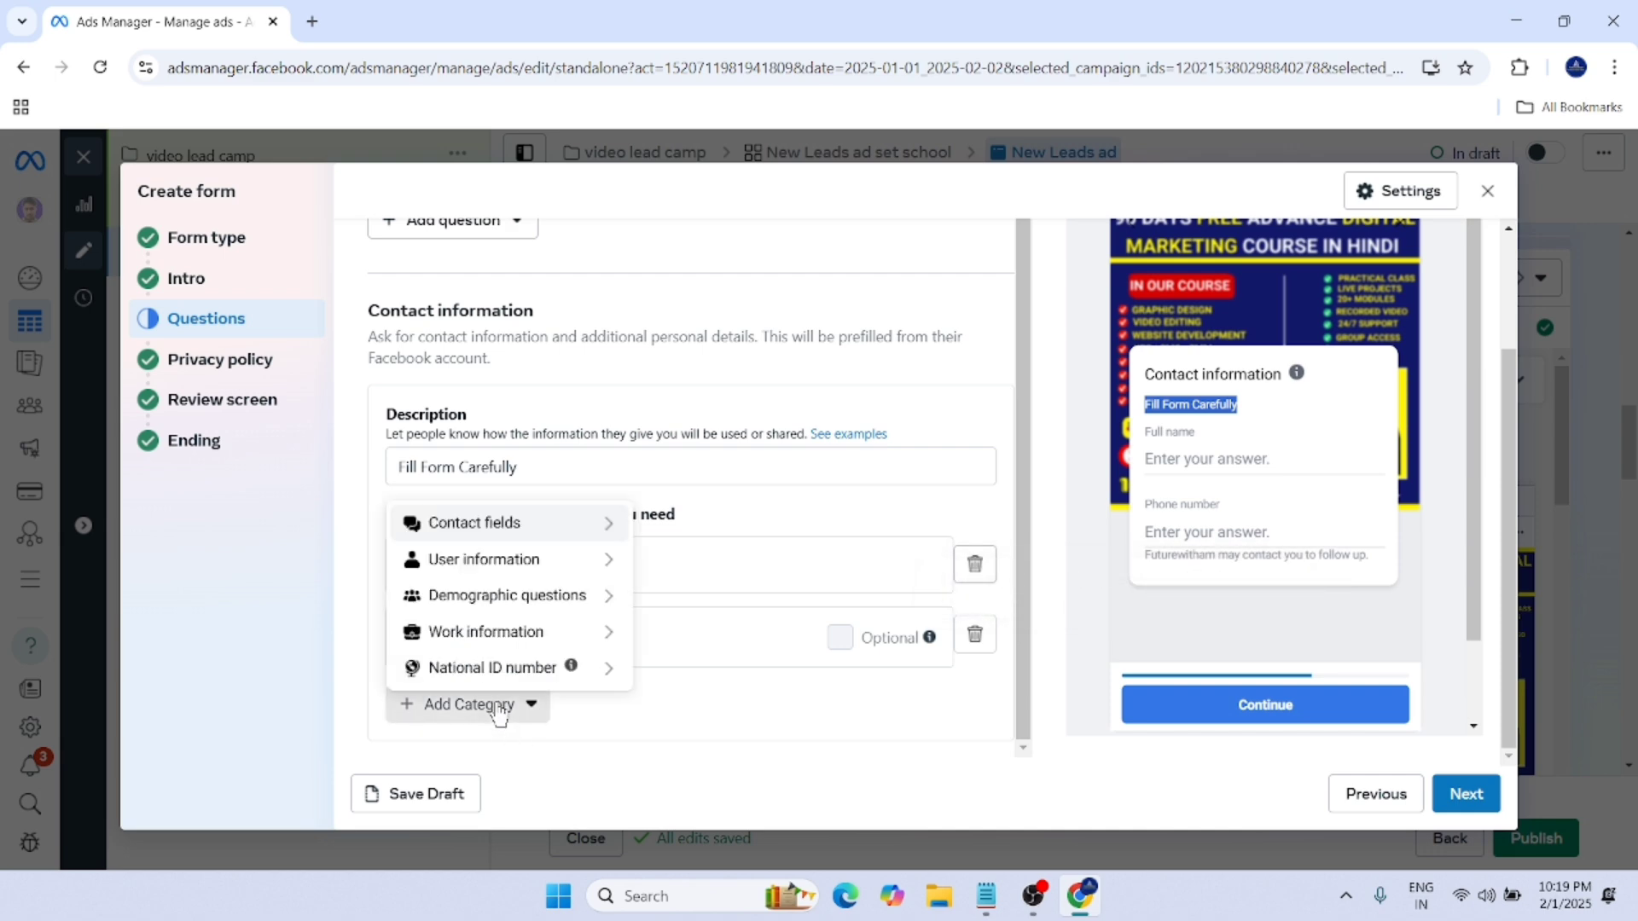
pyautogui.moveTo(537, 534)
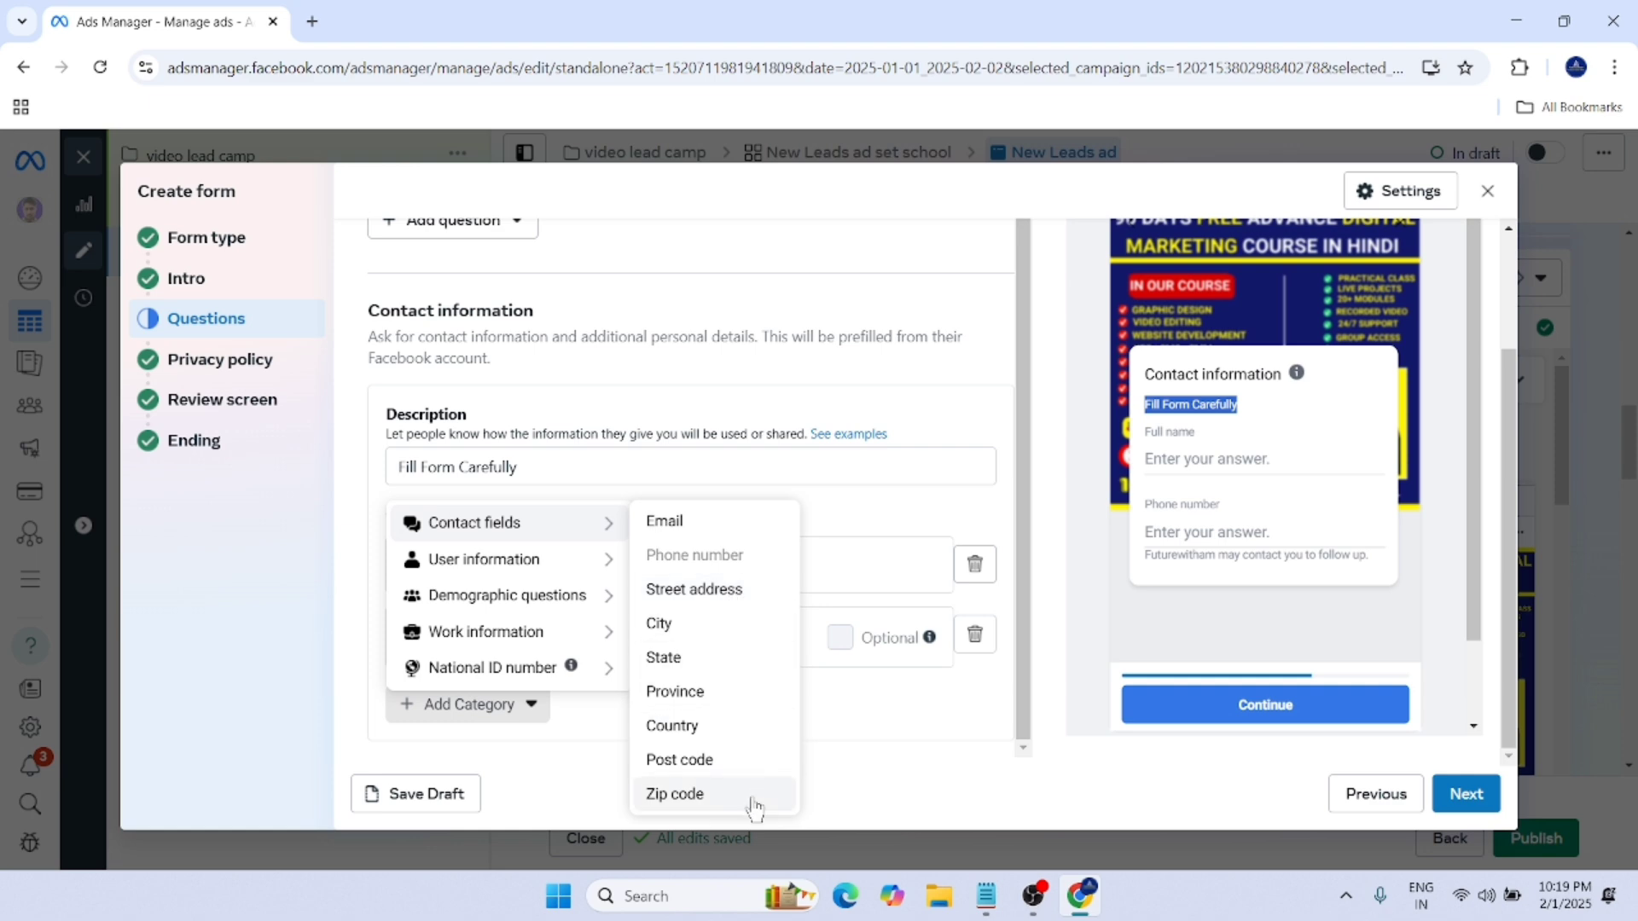
pyautogui.click(725, 538)
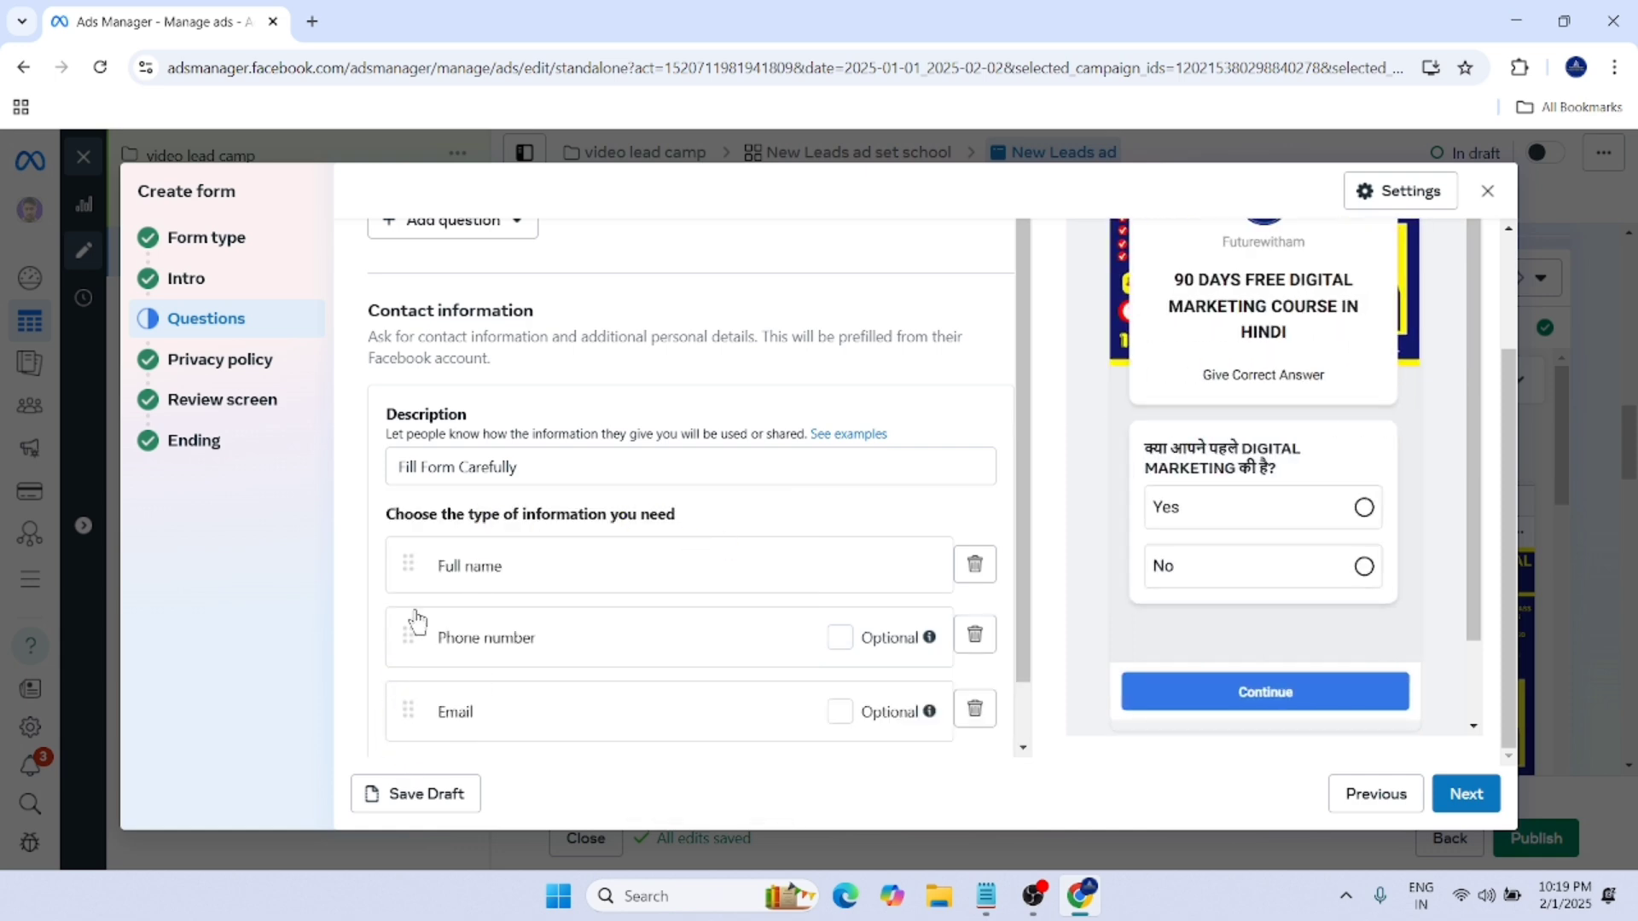
pyautogui.moveTo(395, 638)
pyautogui.mouseDown()
pyautogui.moveTo(387, 560)
pyautogui.moveTo(380, 638)
pyautogui.mouseUp()
pyautogui.scroll(-1, 640, 585)
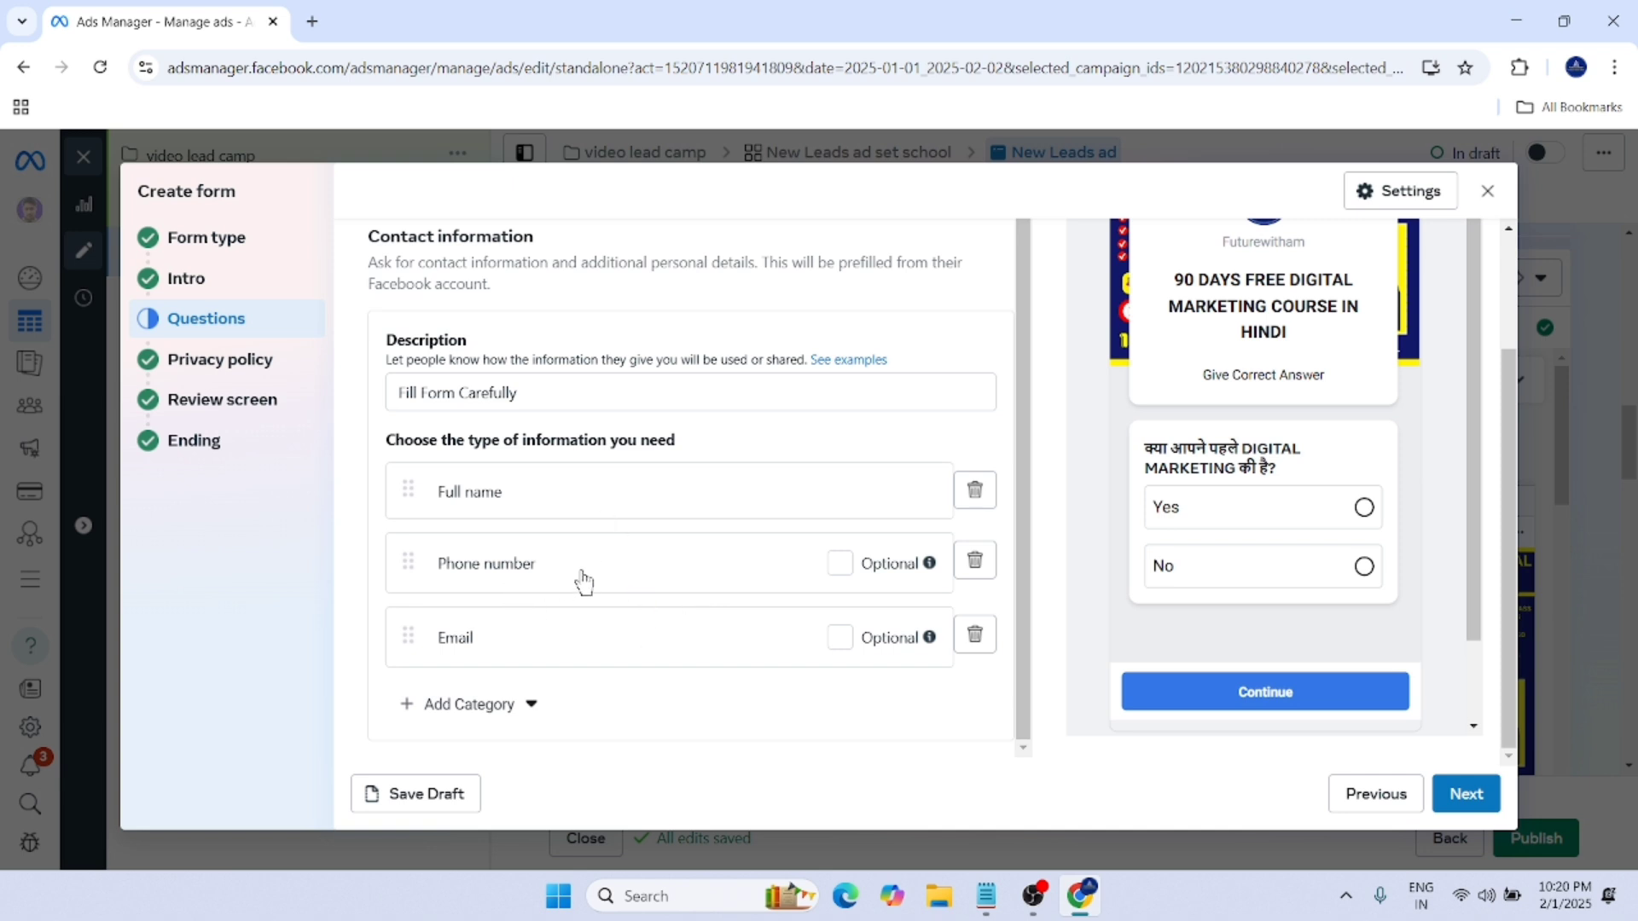
# Step: Open the form's Privacy policy section and examine the policy link, link text and custom notices
pyautogui.click(250, 373)
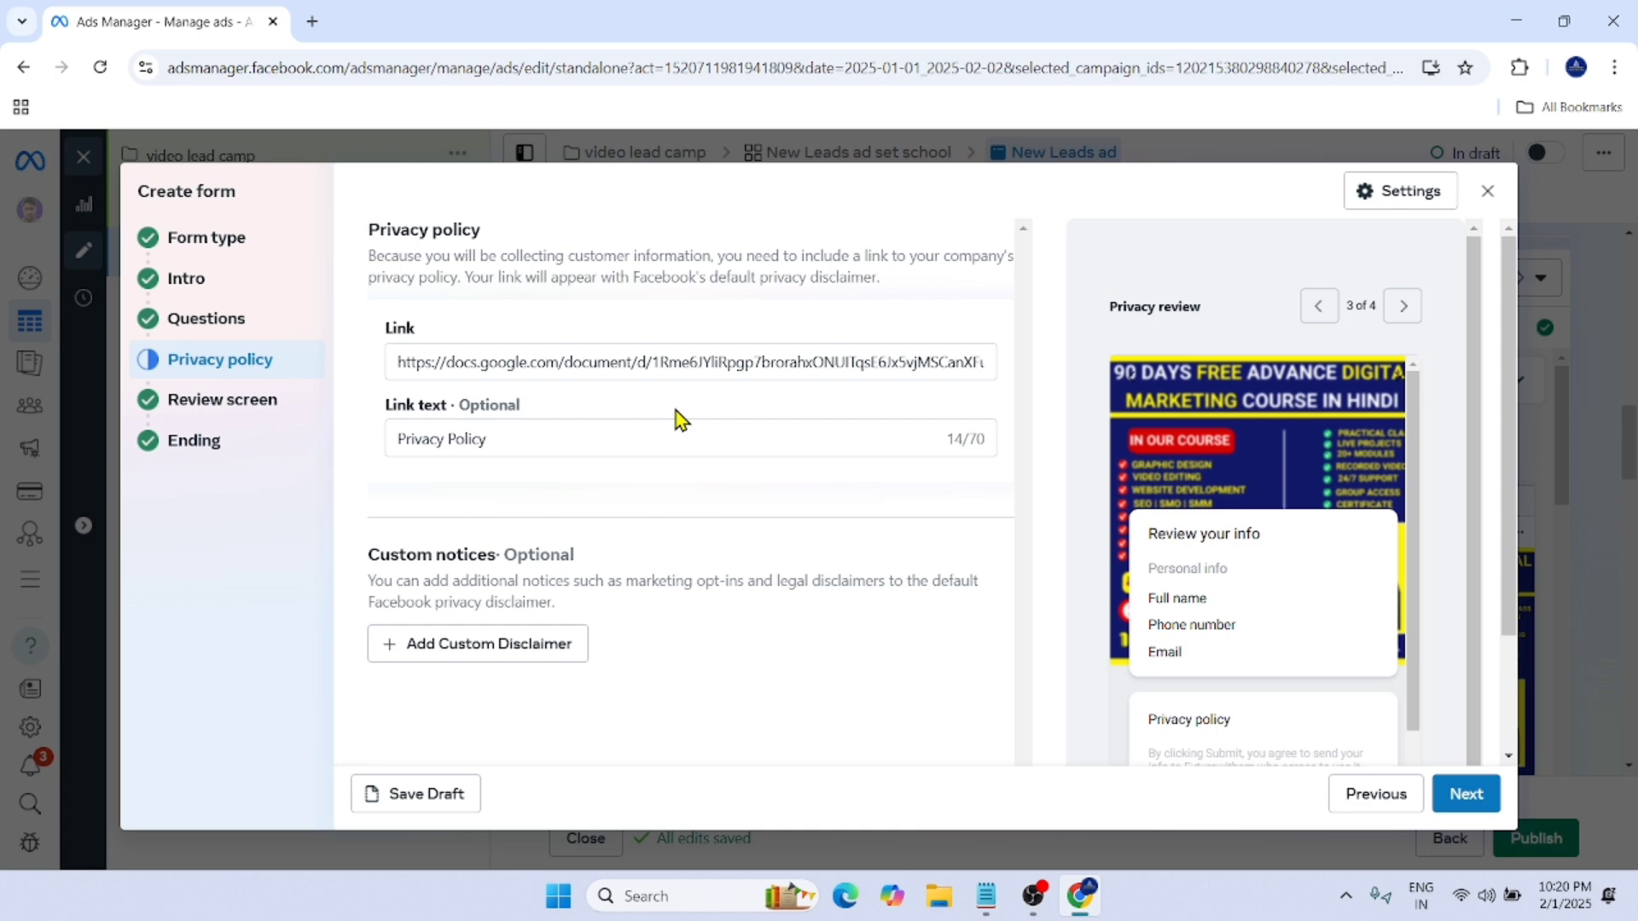
pyautogui.tripleClick(741, 367)
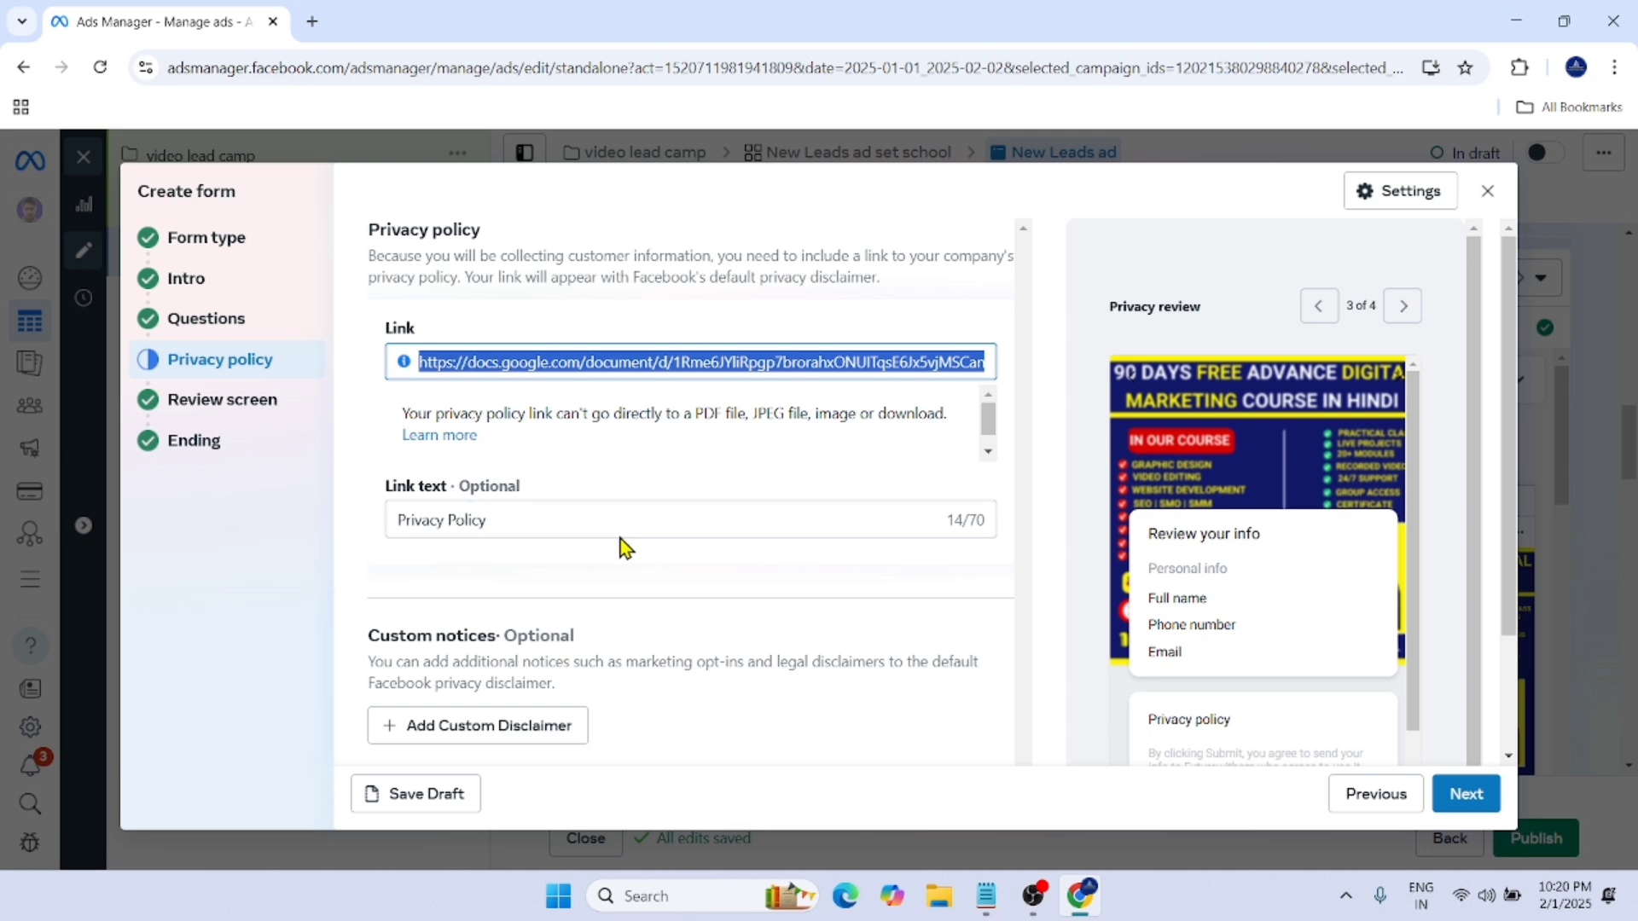
pyautogui.scroll(-1, 641, 497)
pyautogui.scroll(-1, 641, 498)
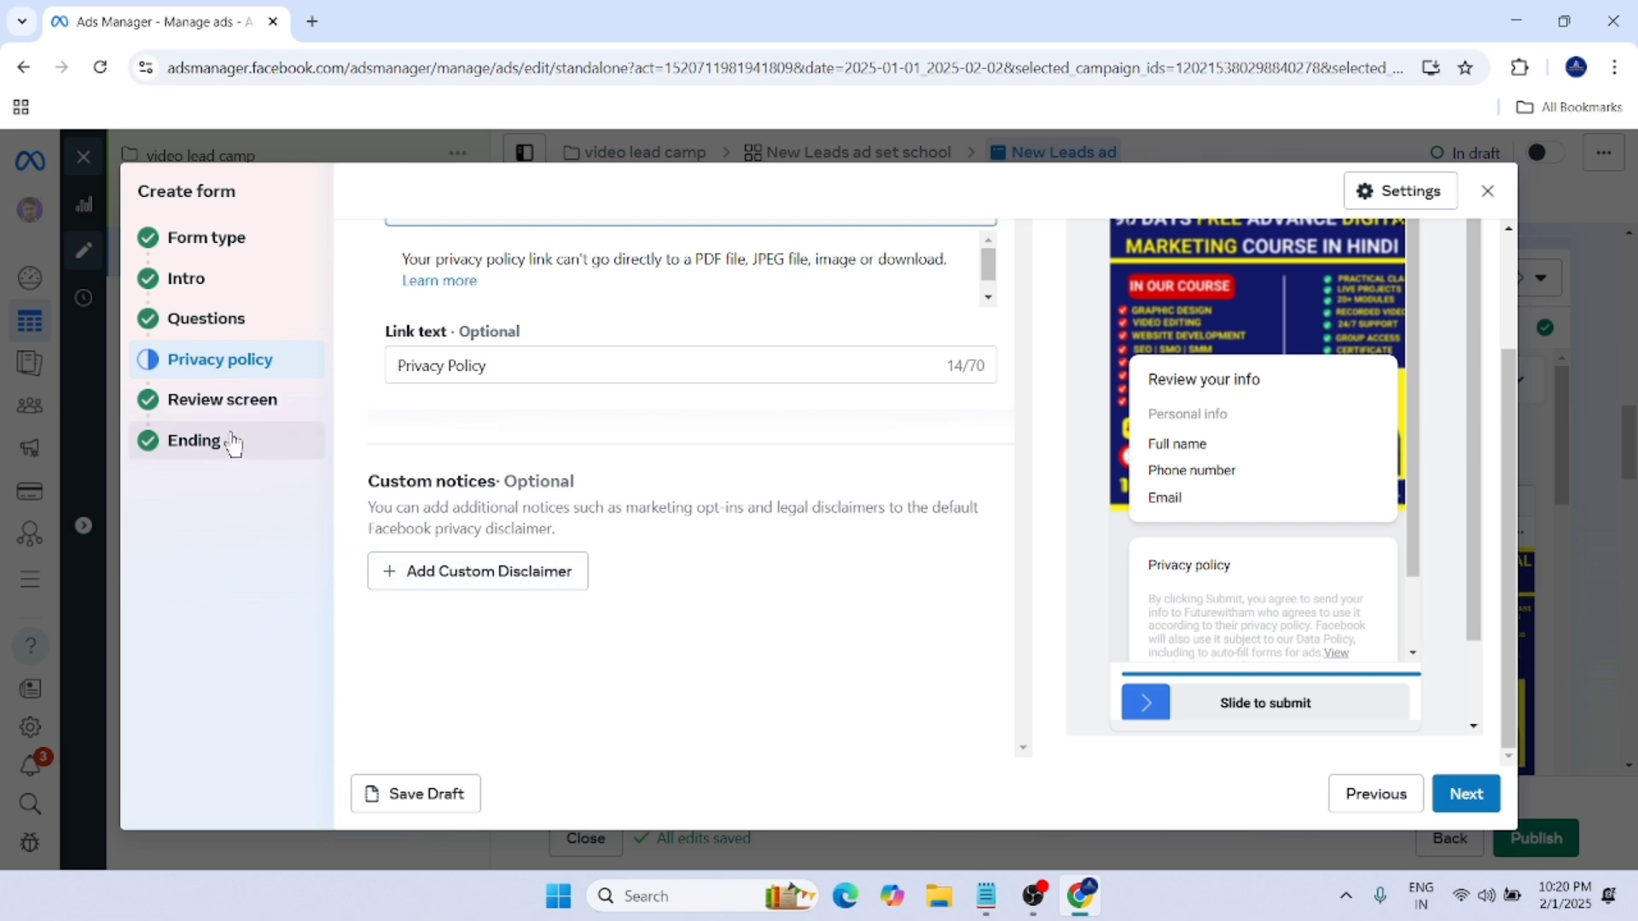
# Step: Examine the form's Review screen section and its preview, rechecking the Privacy policy section in between
pyautogui.click(257, 409)
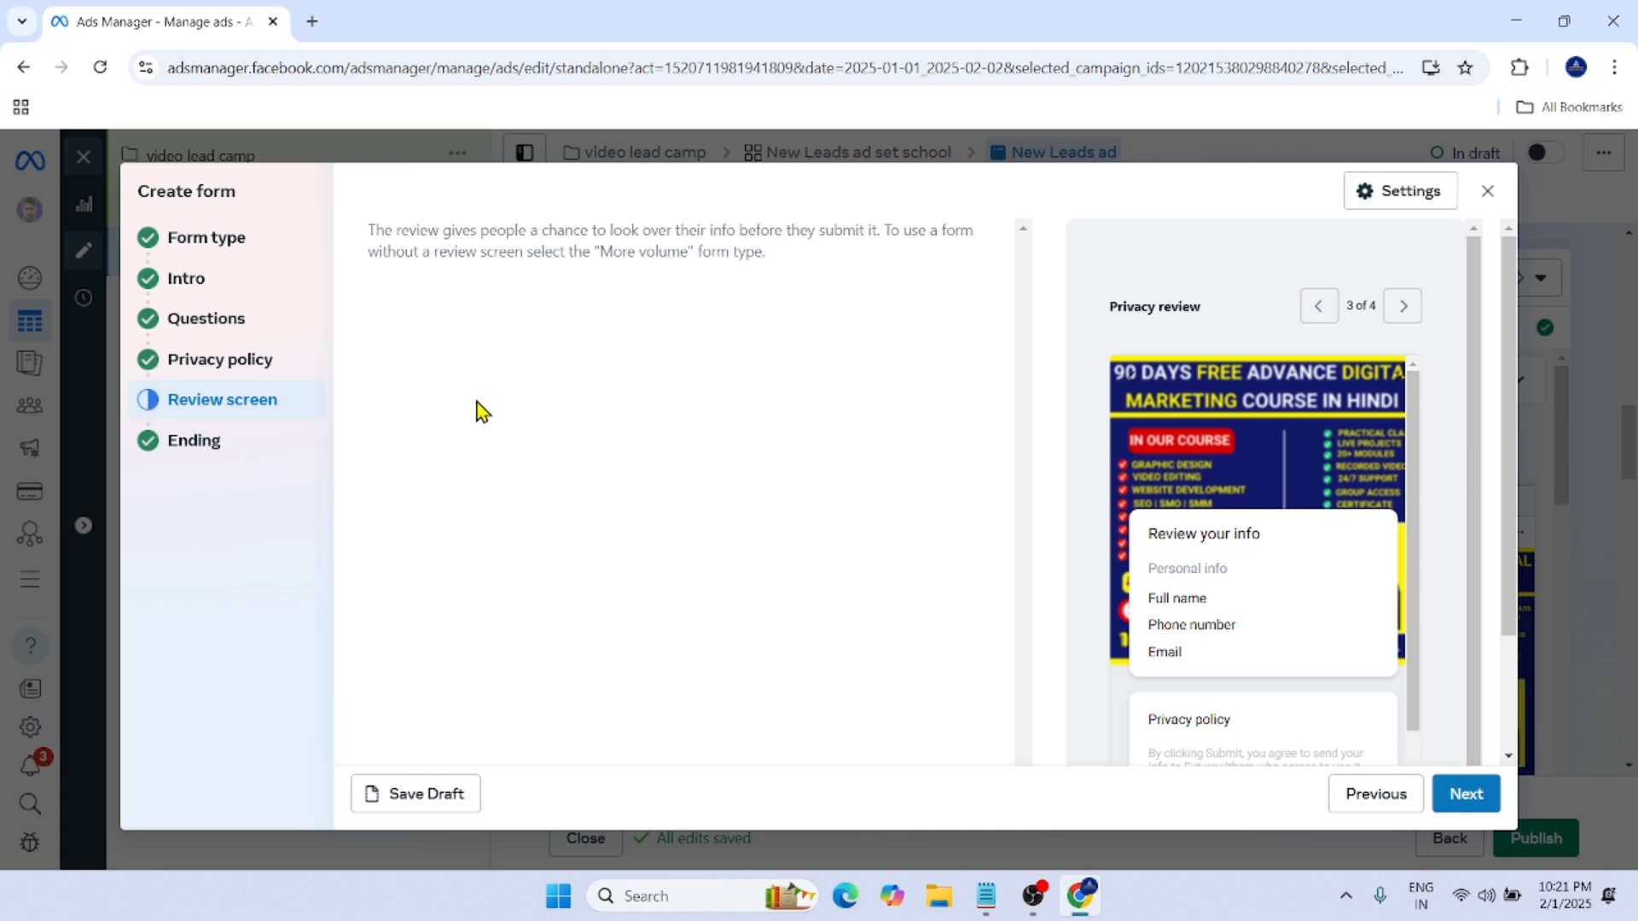
pyautogui.click(248, 363)
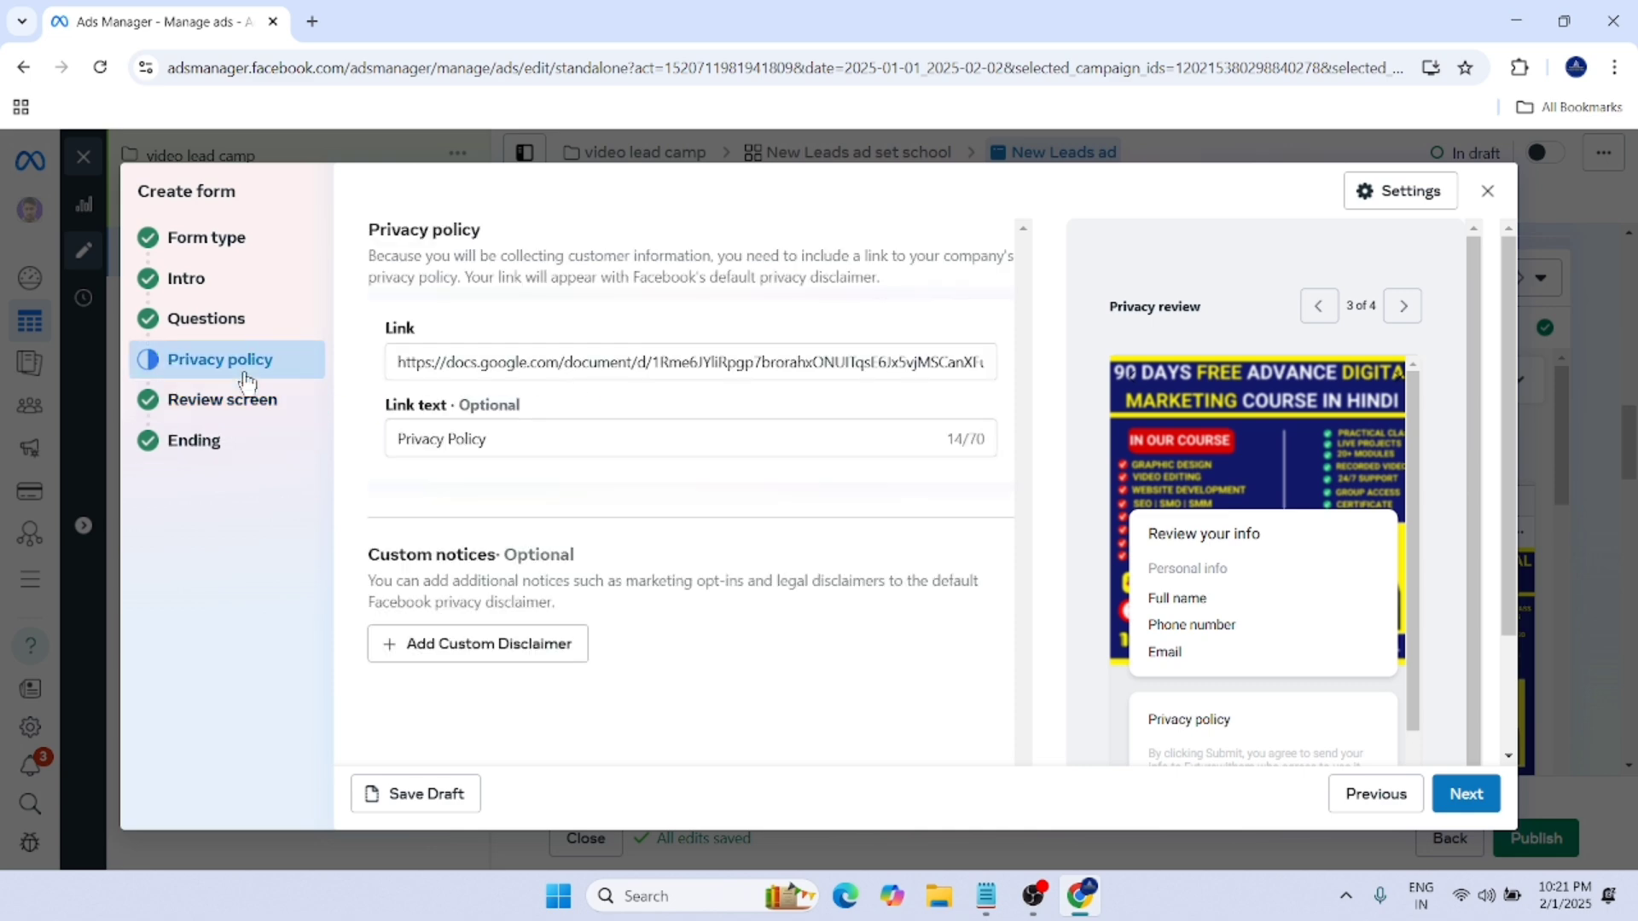
pyautogui.scroll(-2, 944, 519)
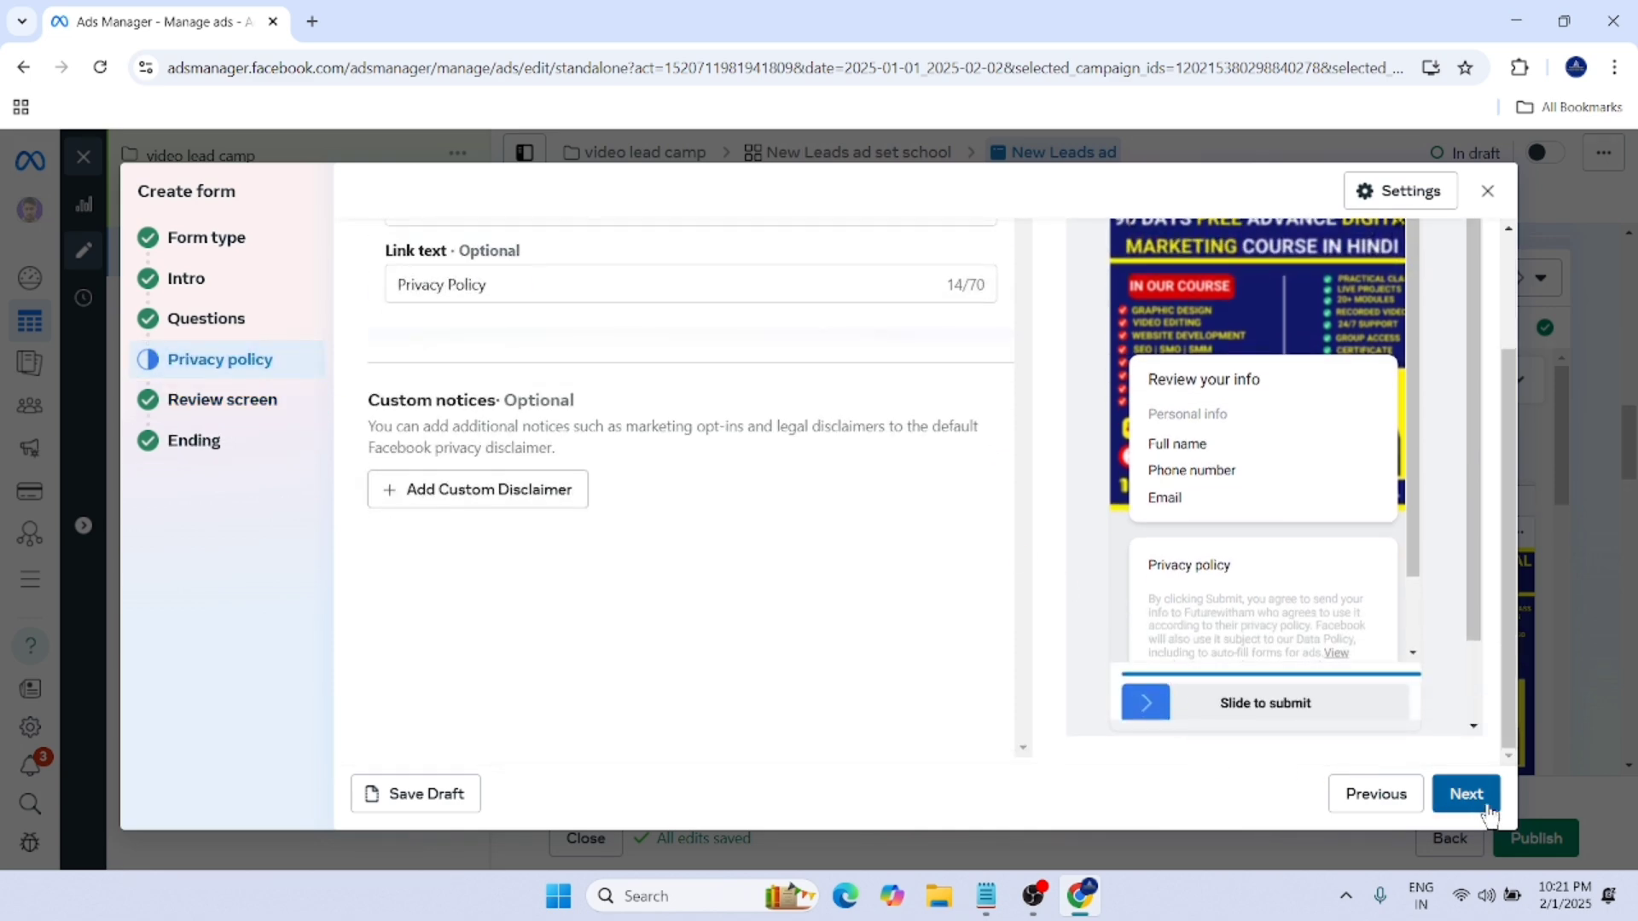
pyautogui.click(1463, 797)
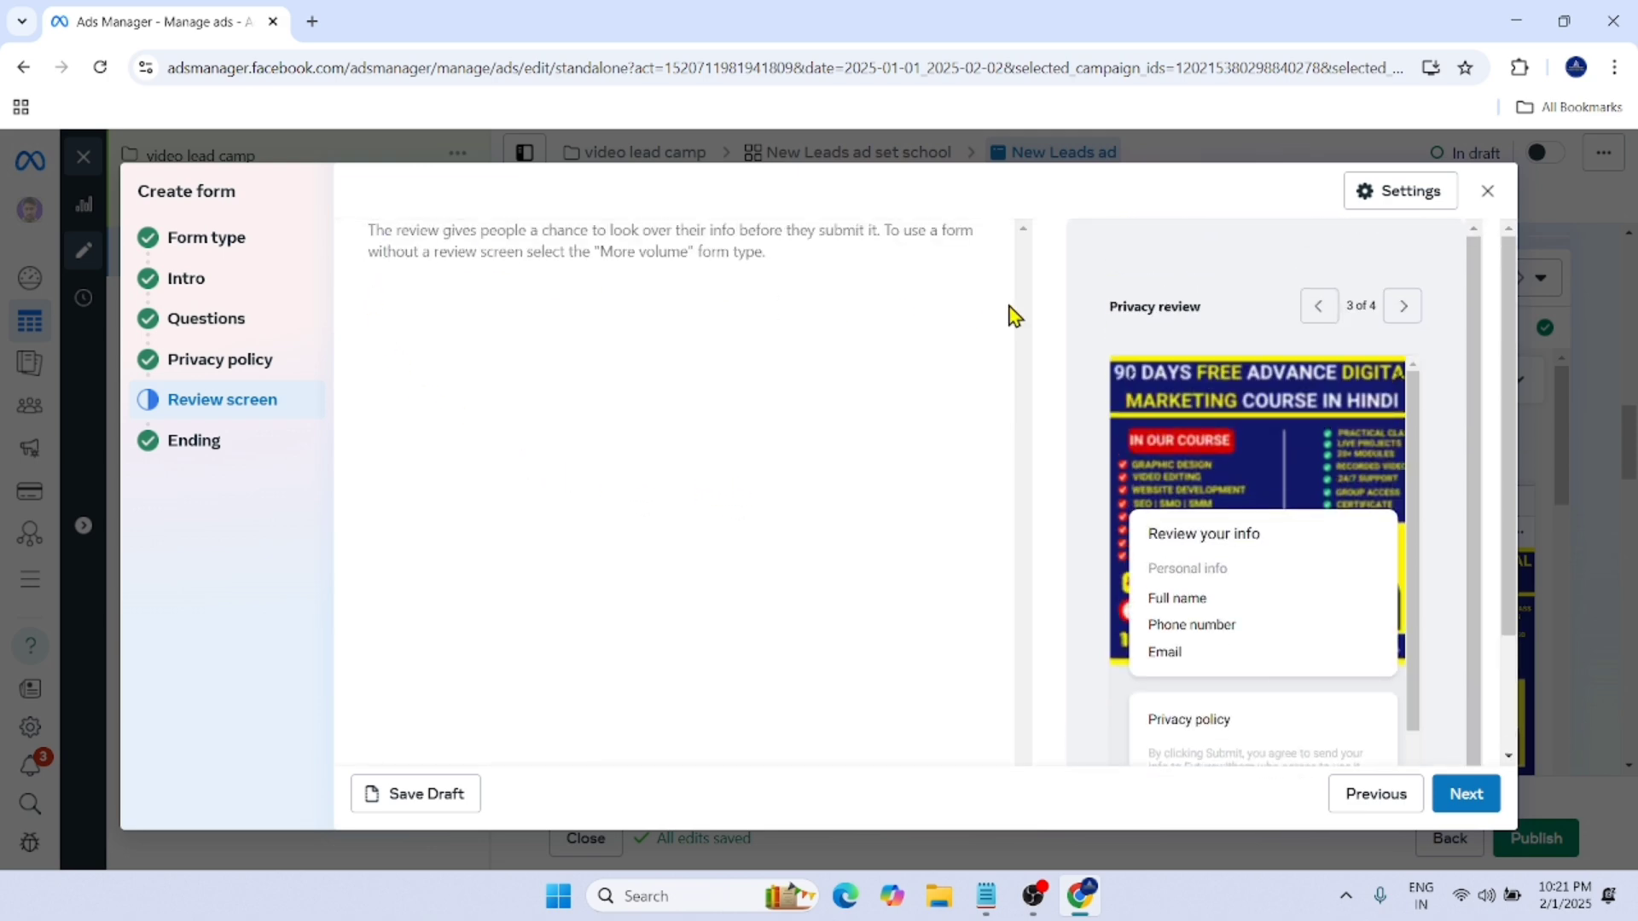
pyautogui.scroll(-1, 816, 508)
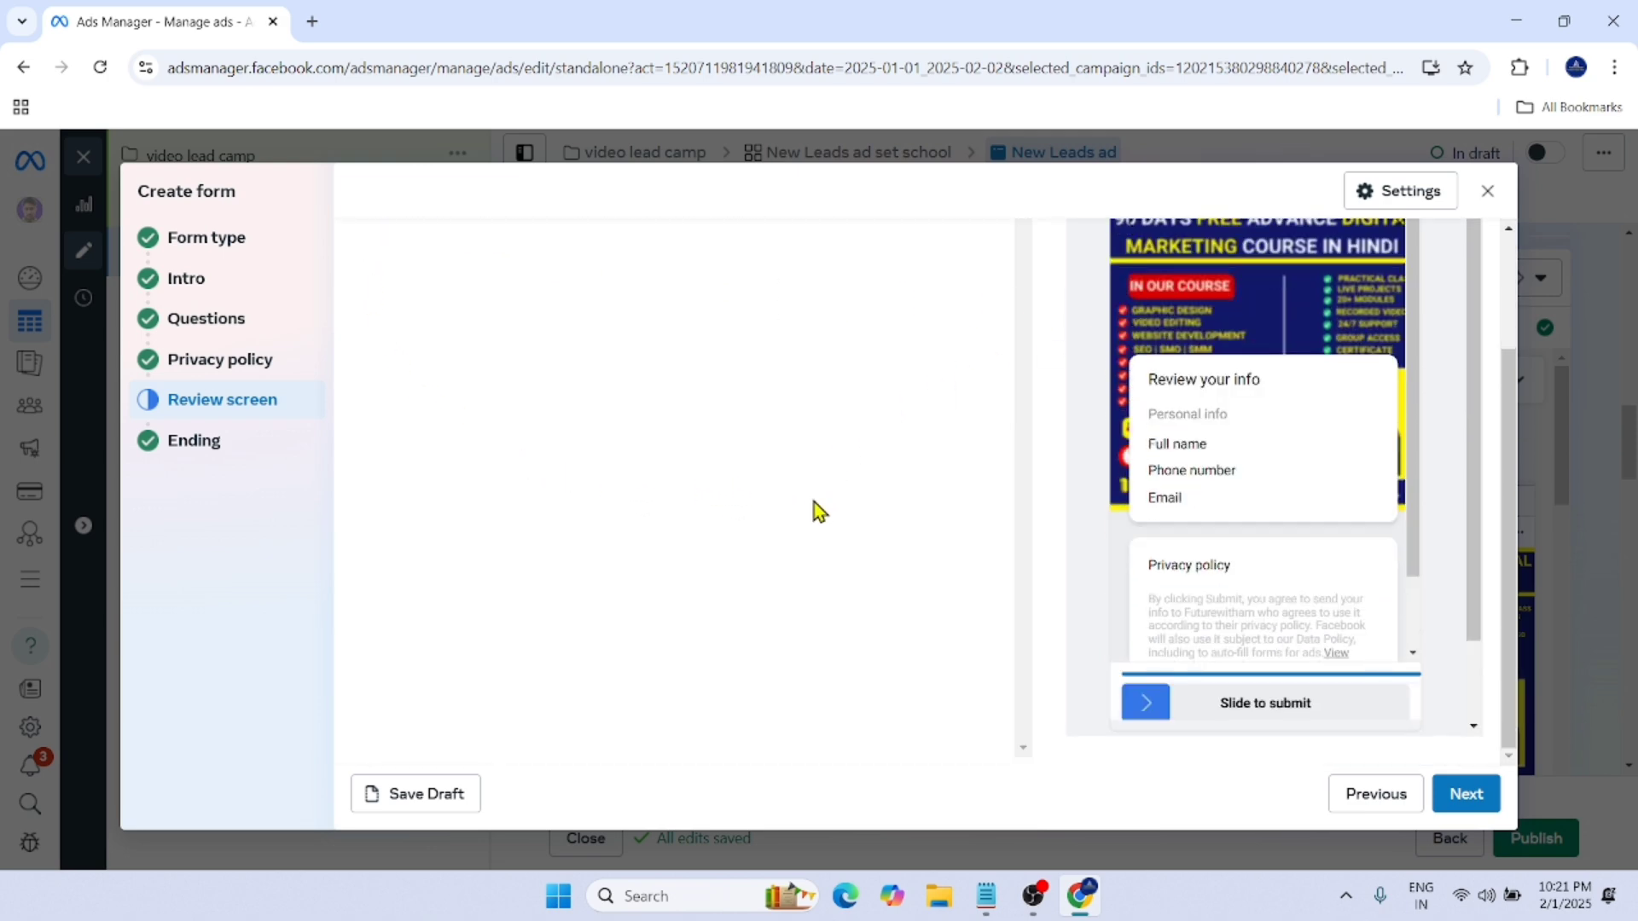
pyautogui.scroll(1, 1090, 563)
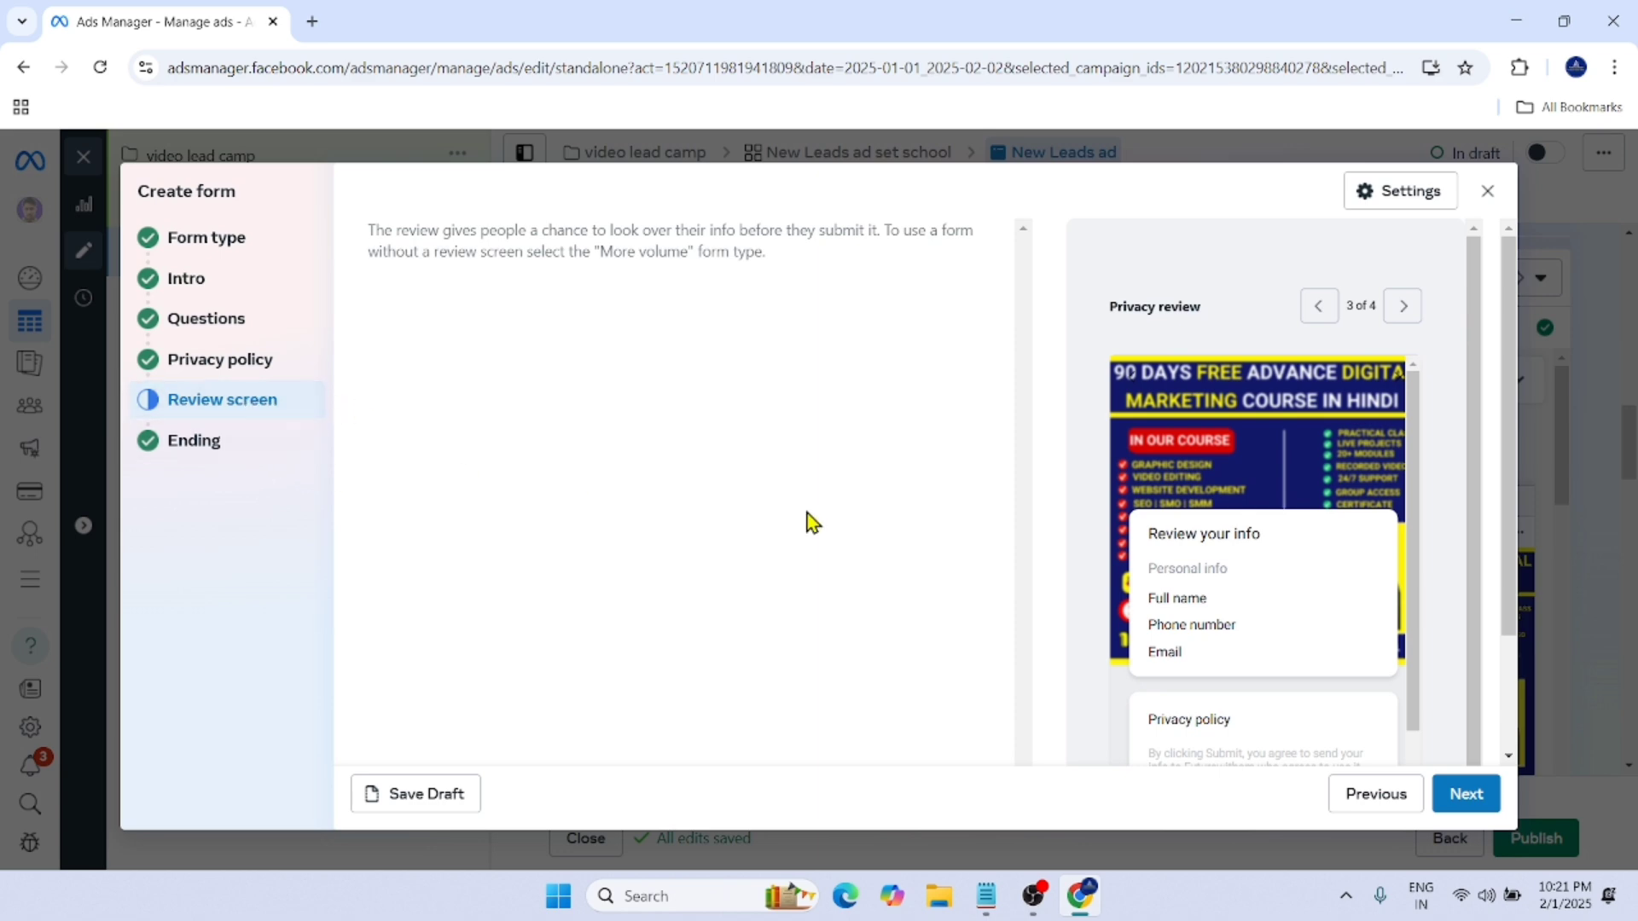
# Step: Go on to the form's Ending section and review the message for leads, additional action, link and call to action
pyautogui.scroll(-1, 1373, 690)
pyautogui.click(1464, 793)
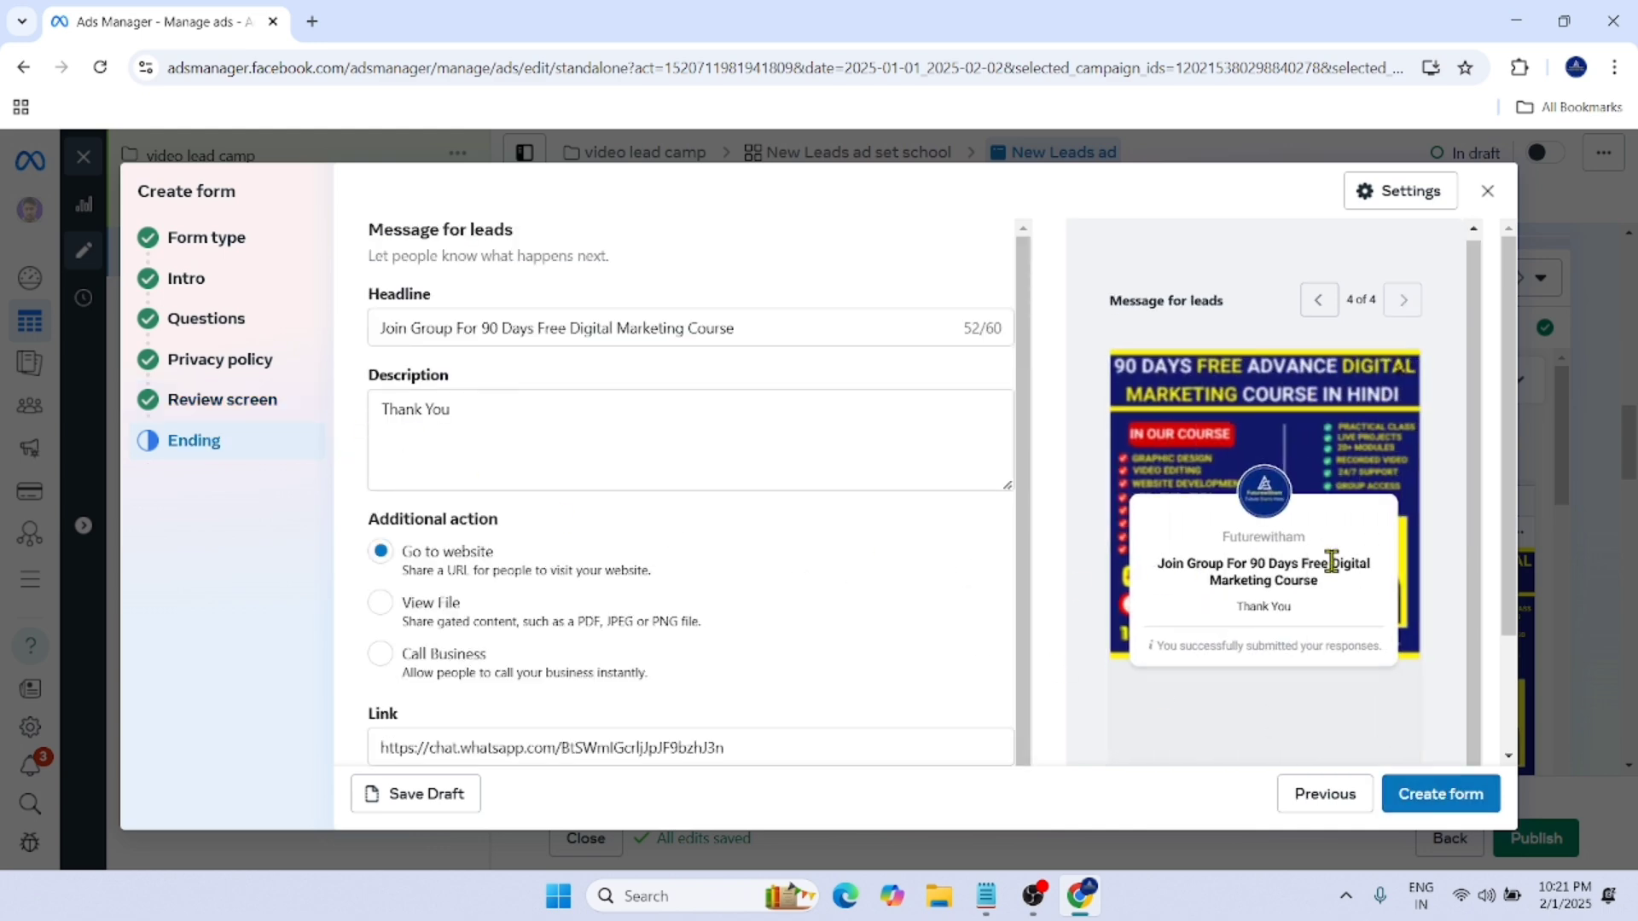
pyautogui.scroll(-3, 1331, 563)
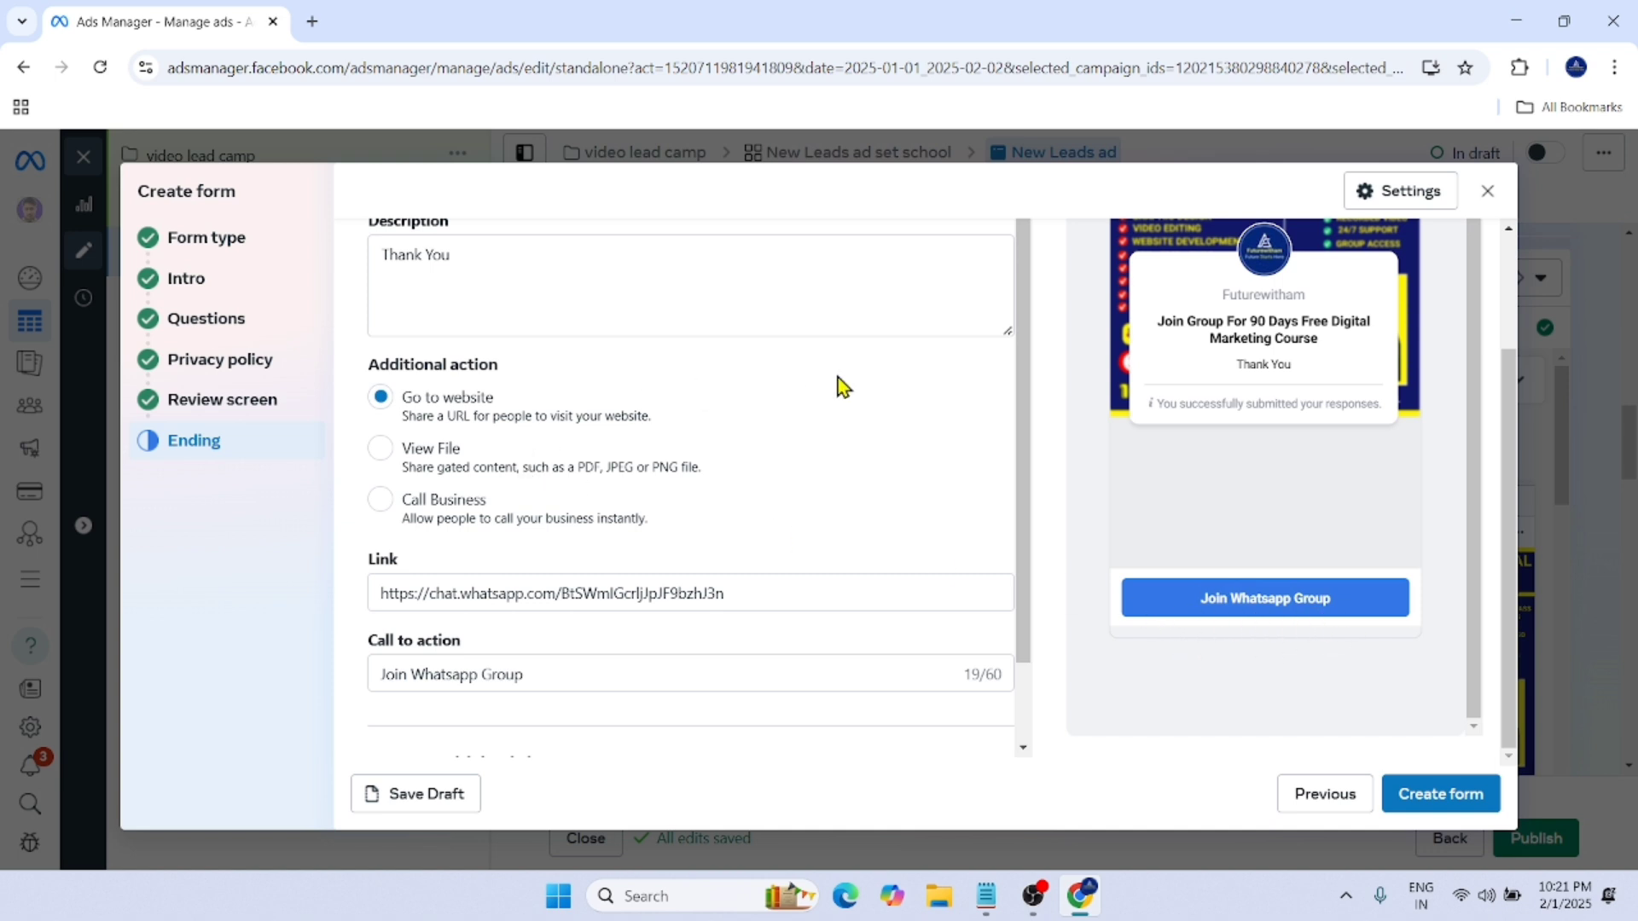
pyautogui.scroll(2, 760, 380)
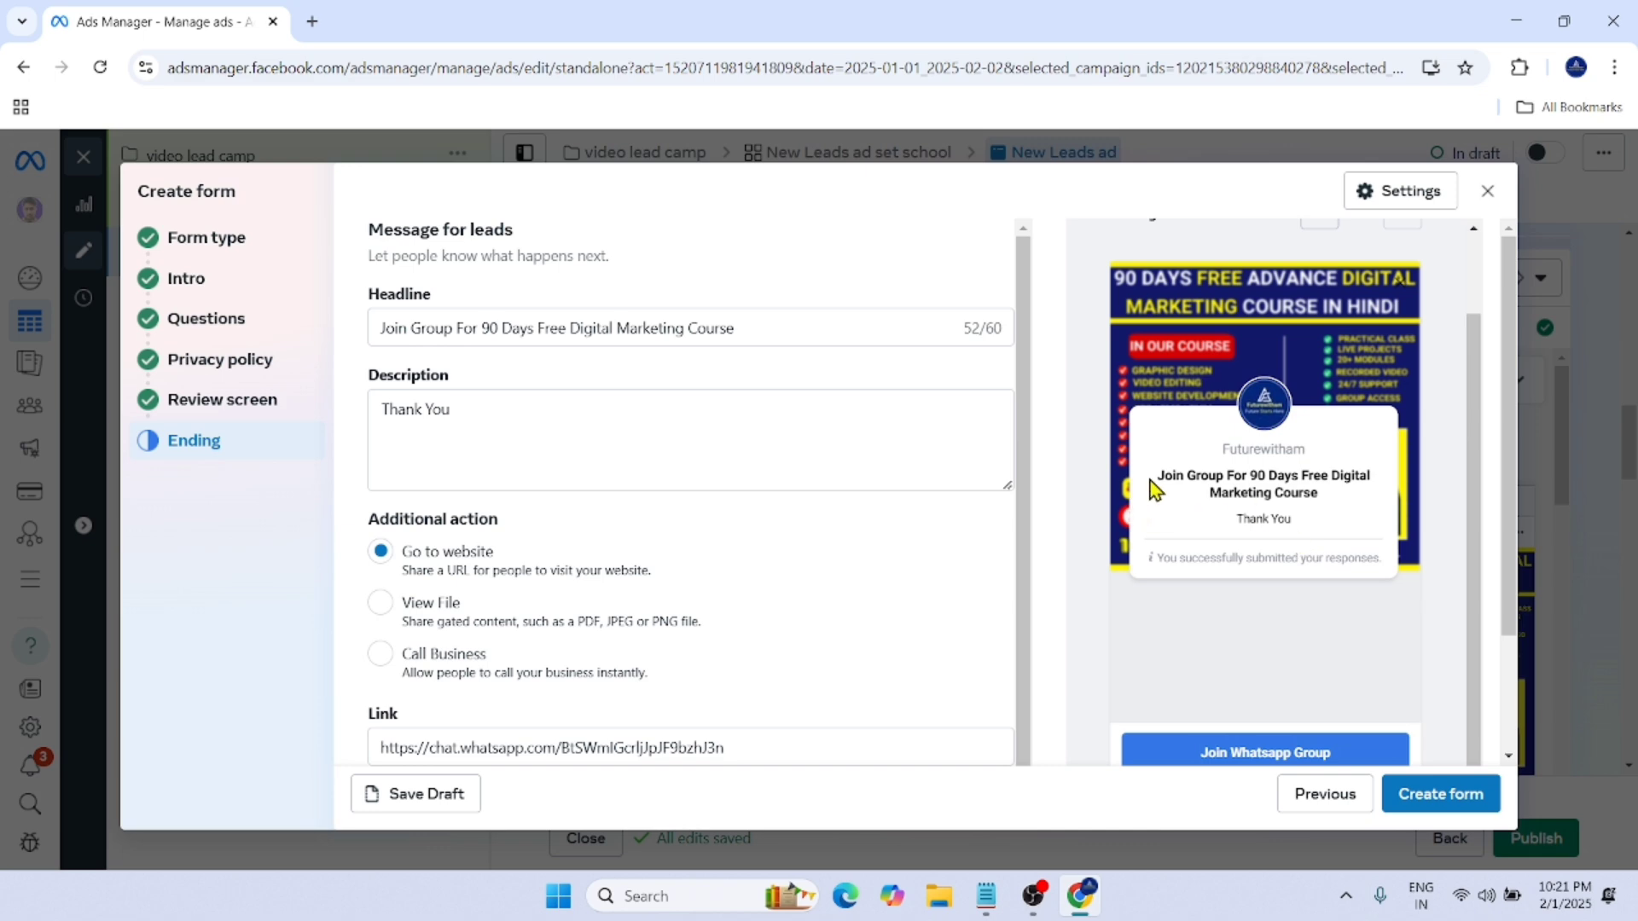
# Step: Try the View File additional action in the form's Ending section and switch back to Go to website
pyautogui.moveTo(1159, 479); pyautogui.dragTo(1374, 512)
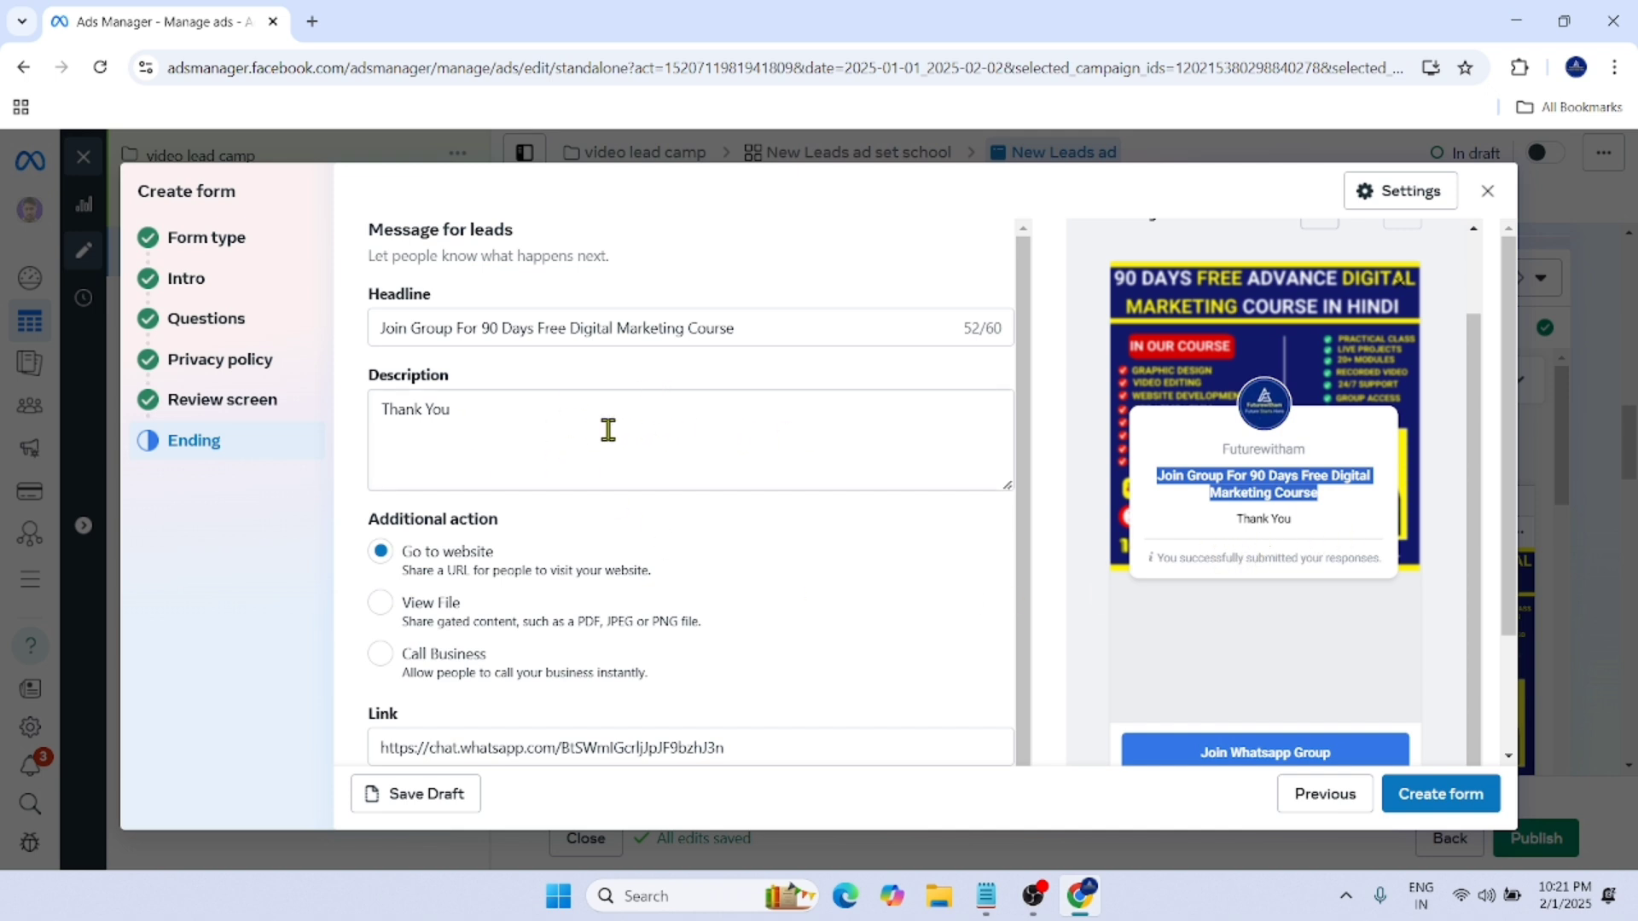
pyautogui.scroll(-1, 609, 430)
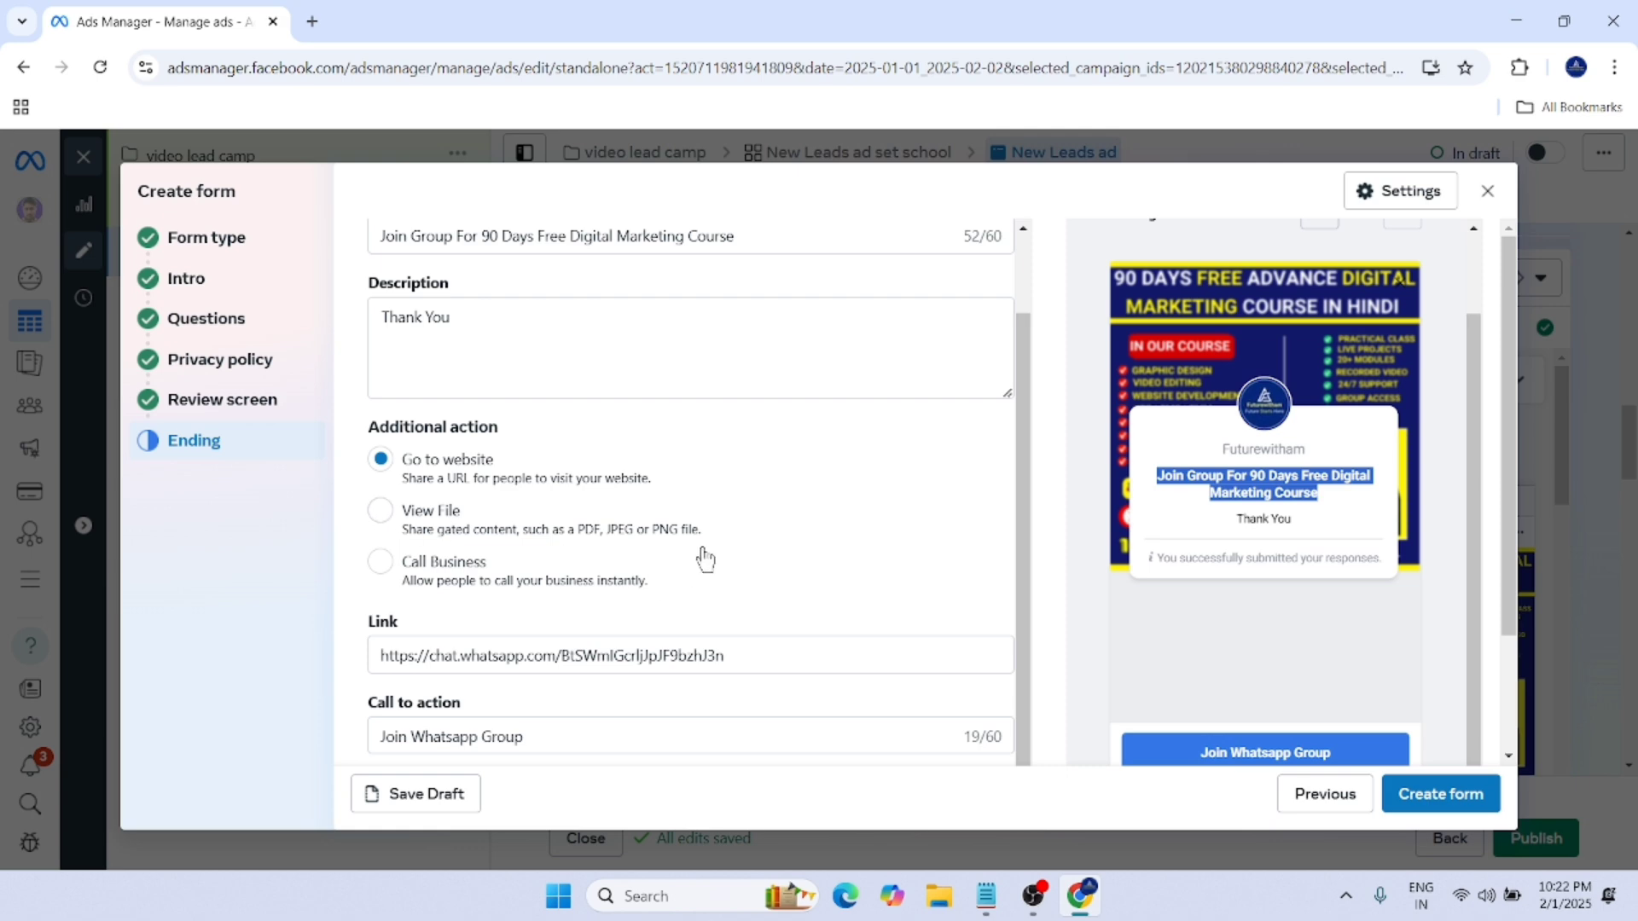
pyautogui.moveTo(713, 534); pyautogui.dragTo(509, 542)
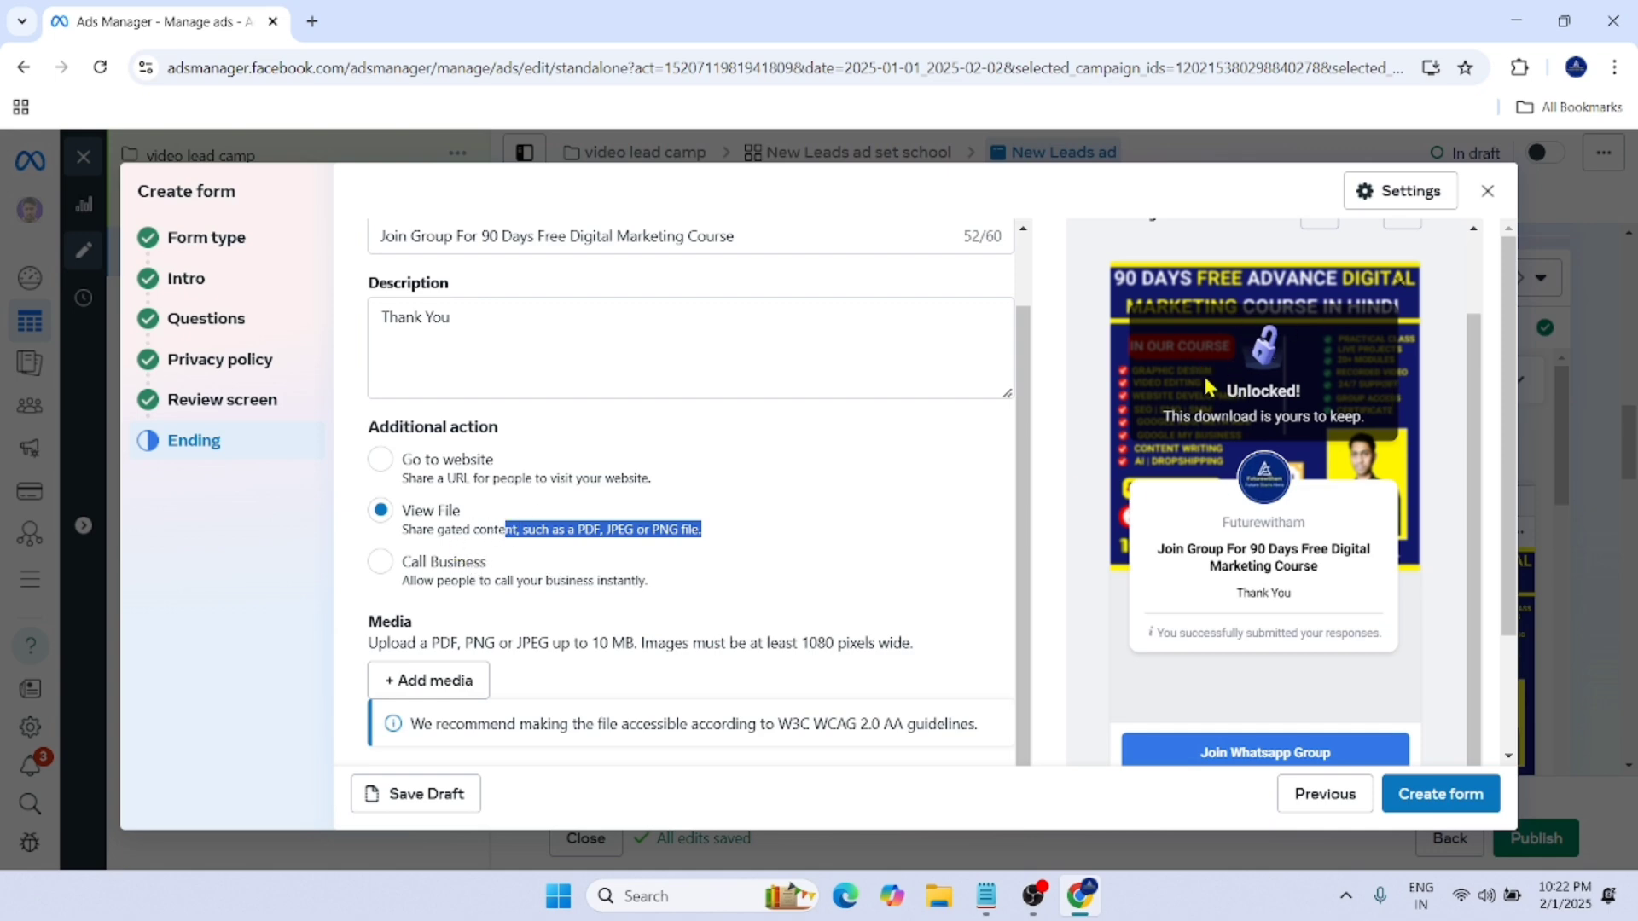
pyautogui.click(379, 460)
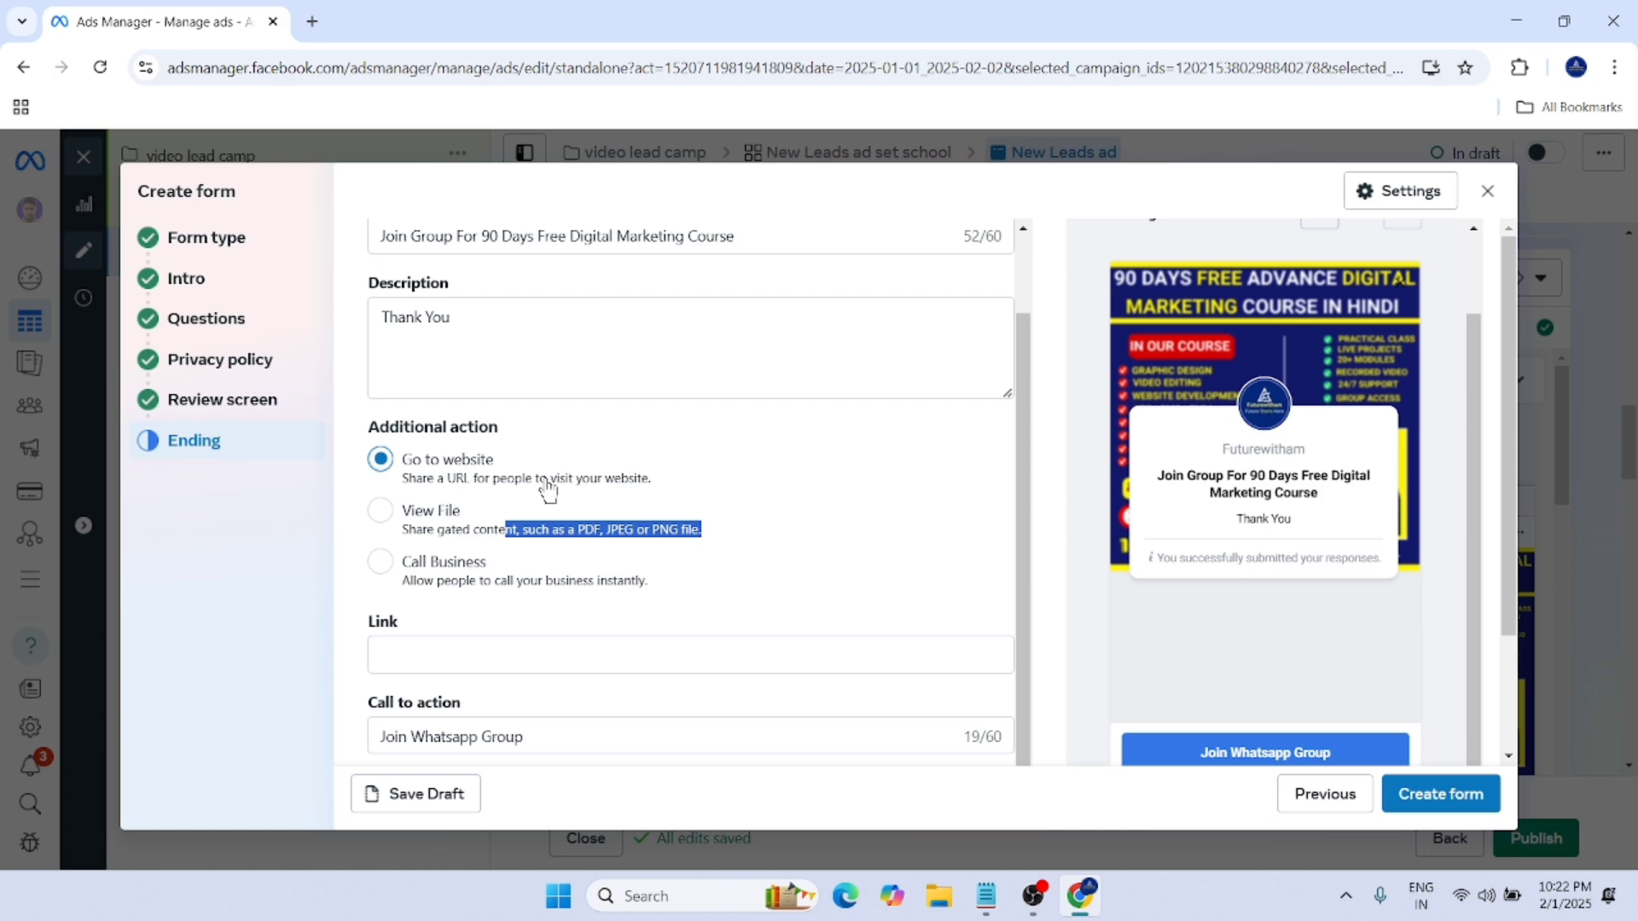
# Step: Search Google for "ad manager" in a new browser tab and copy the results page's address for the ending link
pyautogui.scroll(-2, 547, 488)
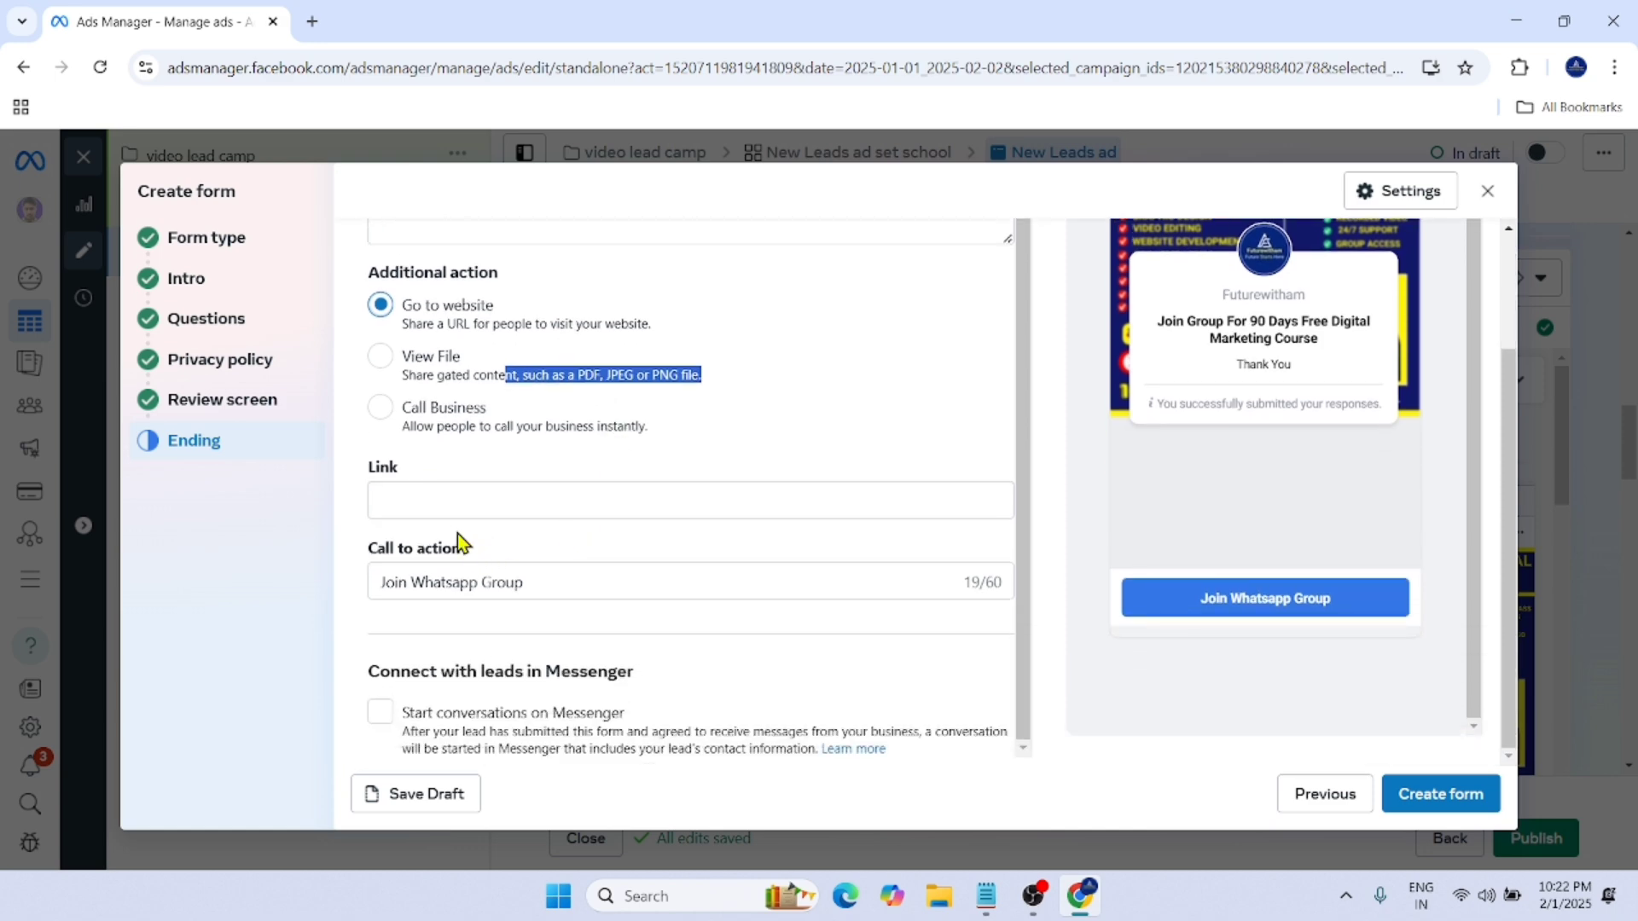
pyautogui.click(404, 496)
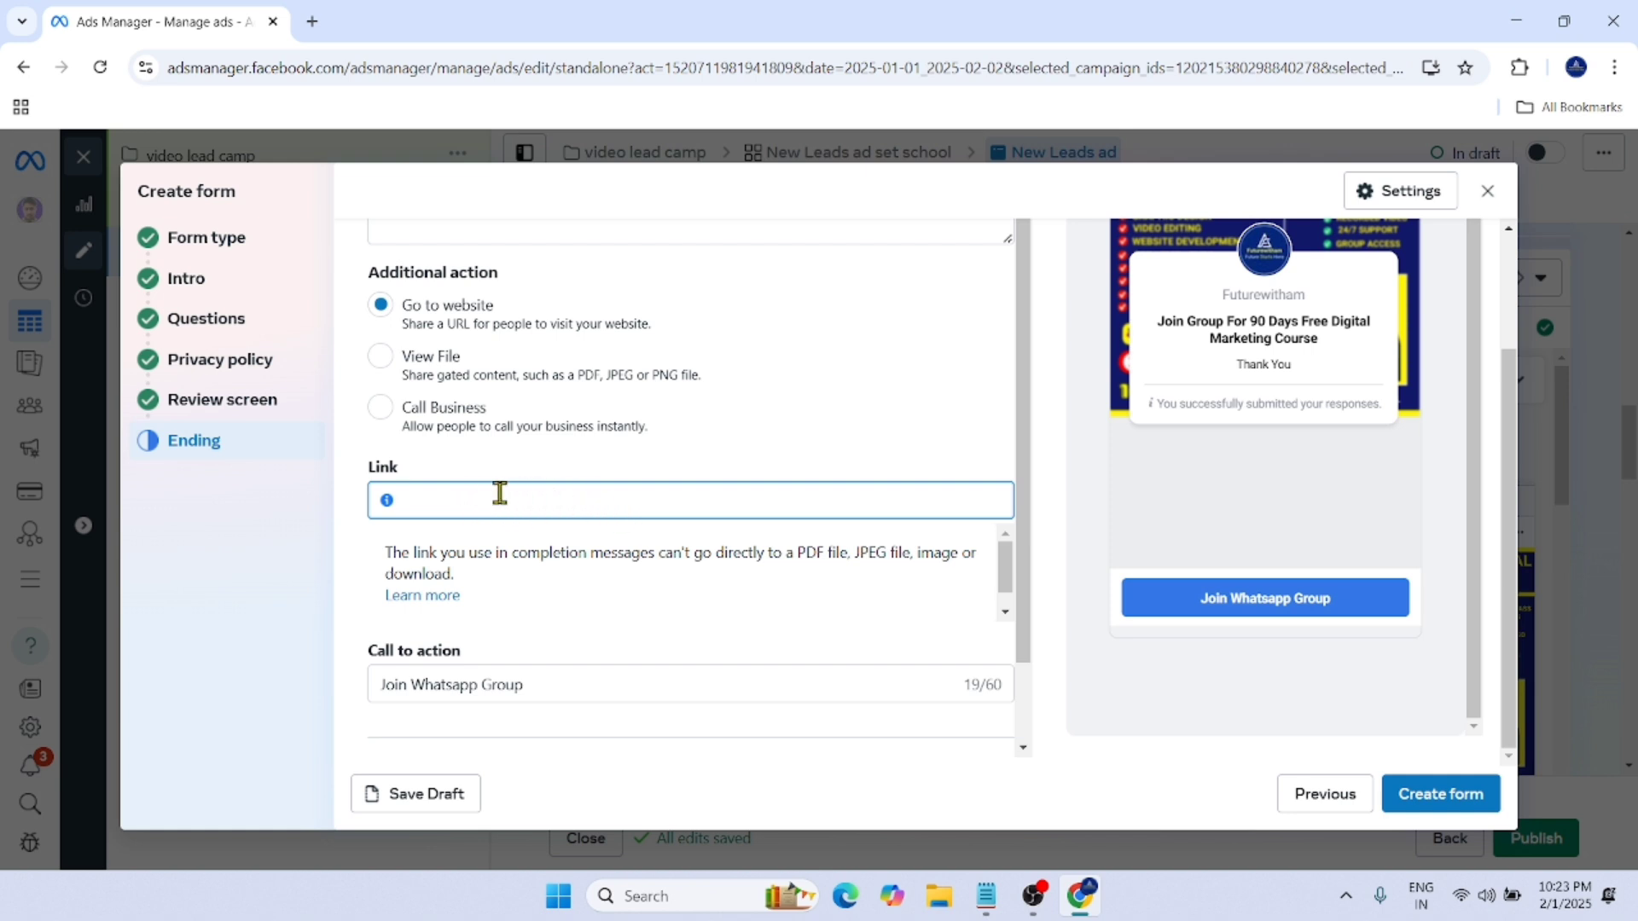
pyautogui.click(313, 23)
pyautogui.click(318, 67)
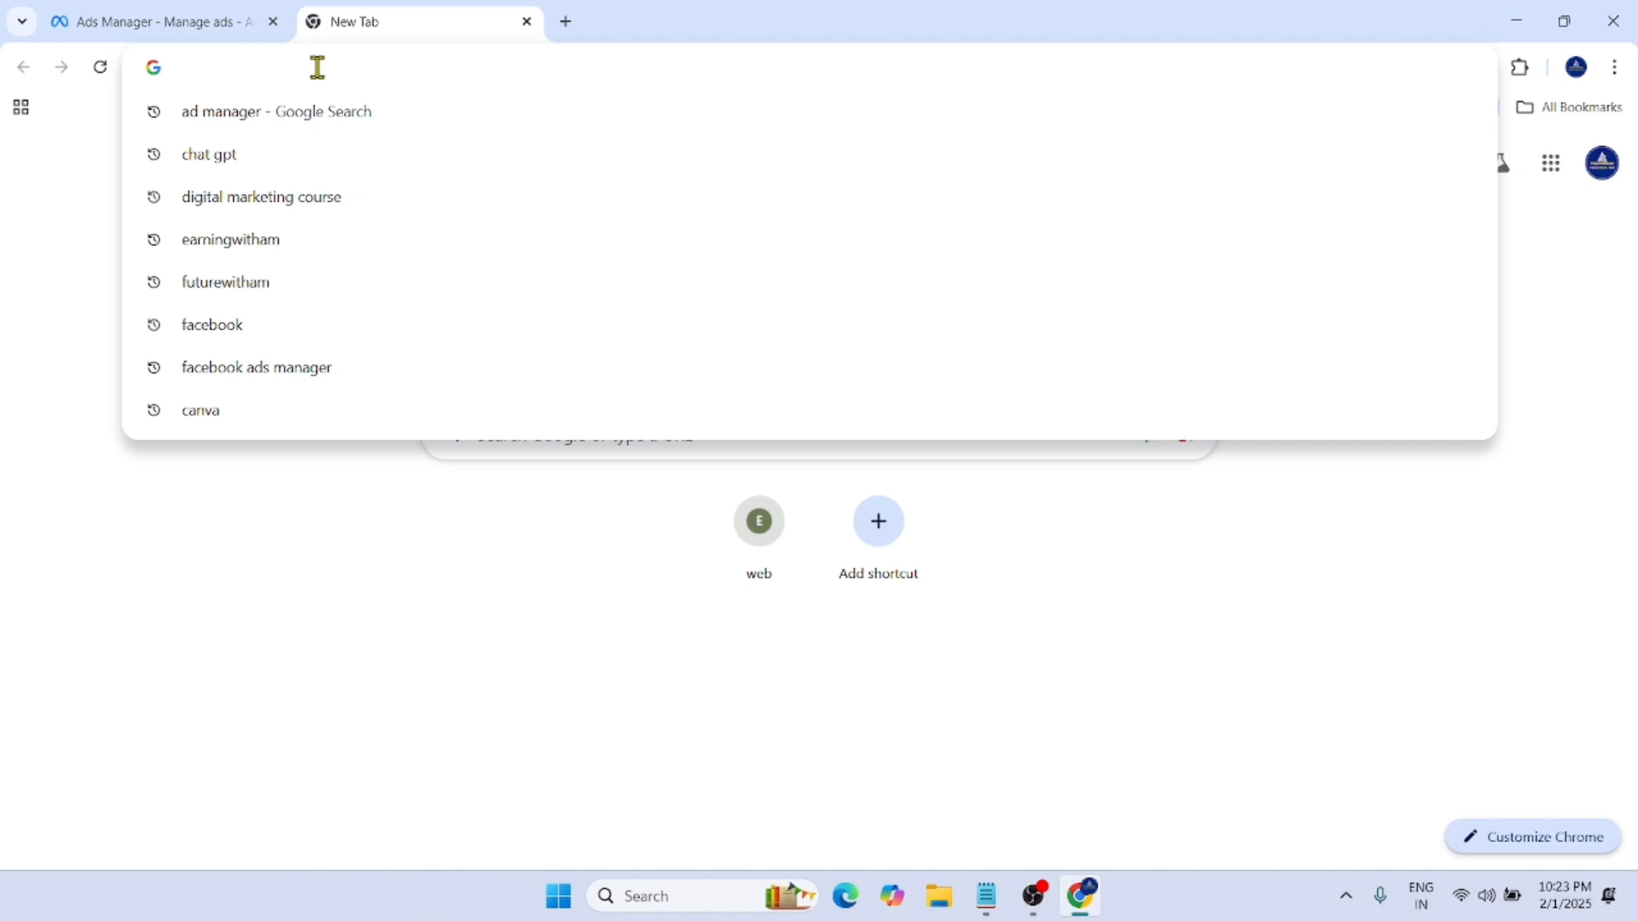
pyautogui.click(334, 111)
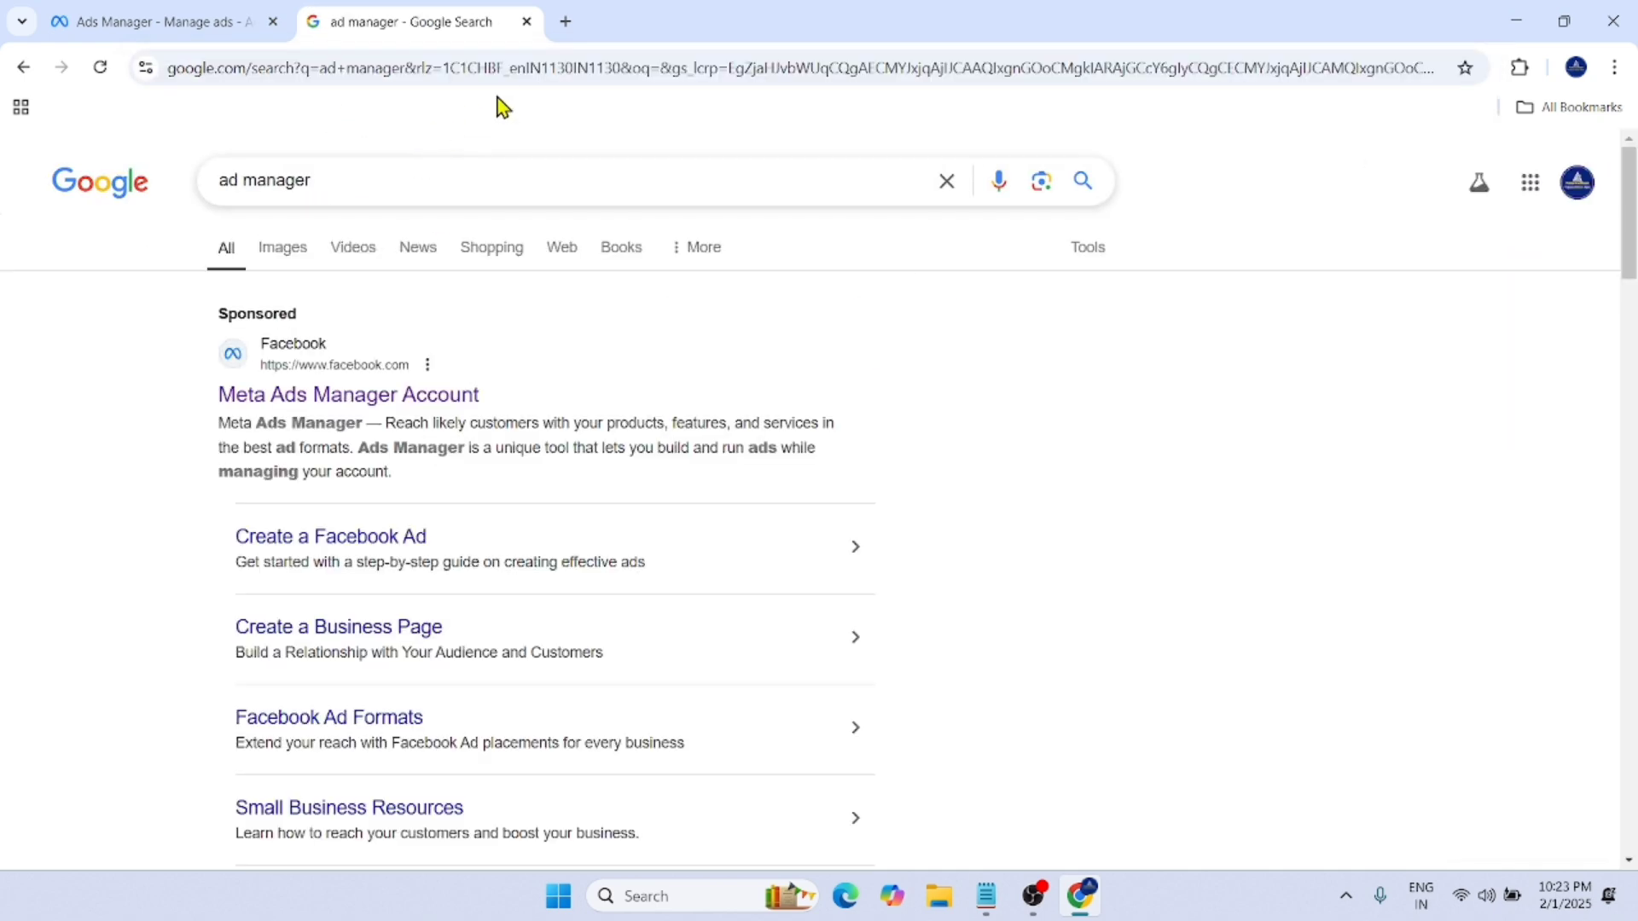
pyautogui.click(589, 64)
pyautogui.rightClick(590, 63)
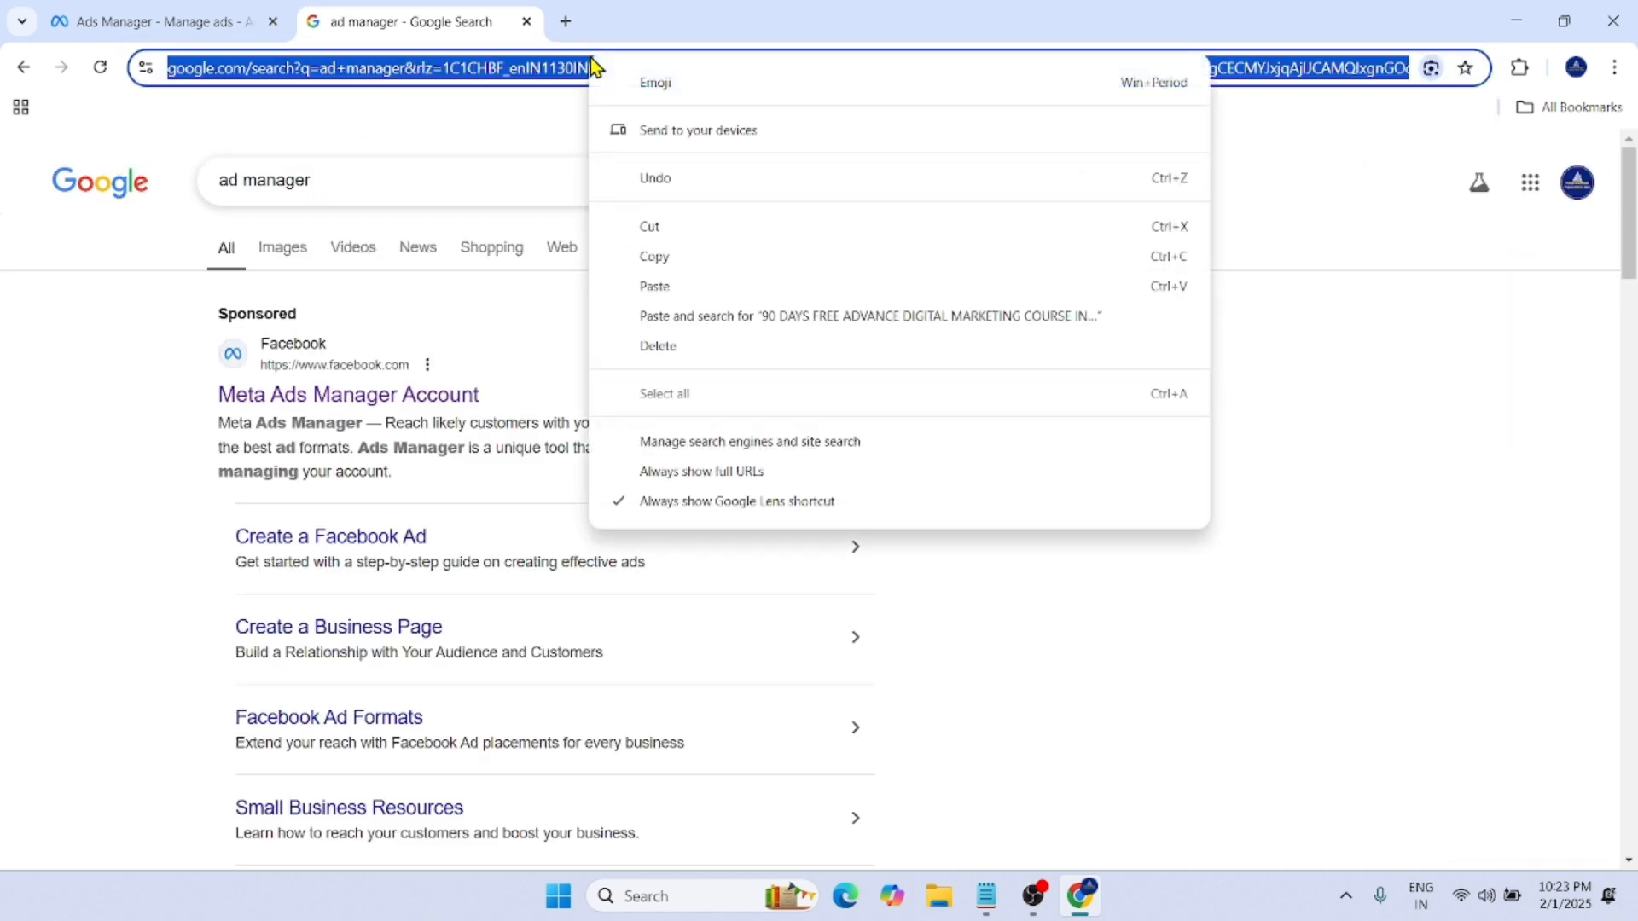
pyautogui.click(789, 256)
# Step: Return to Ads Manager, paste the copied address as the ending's link and create the form
pyautogui.click(227, 12)
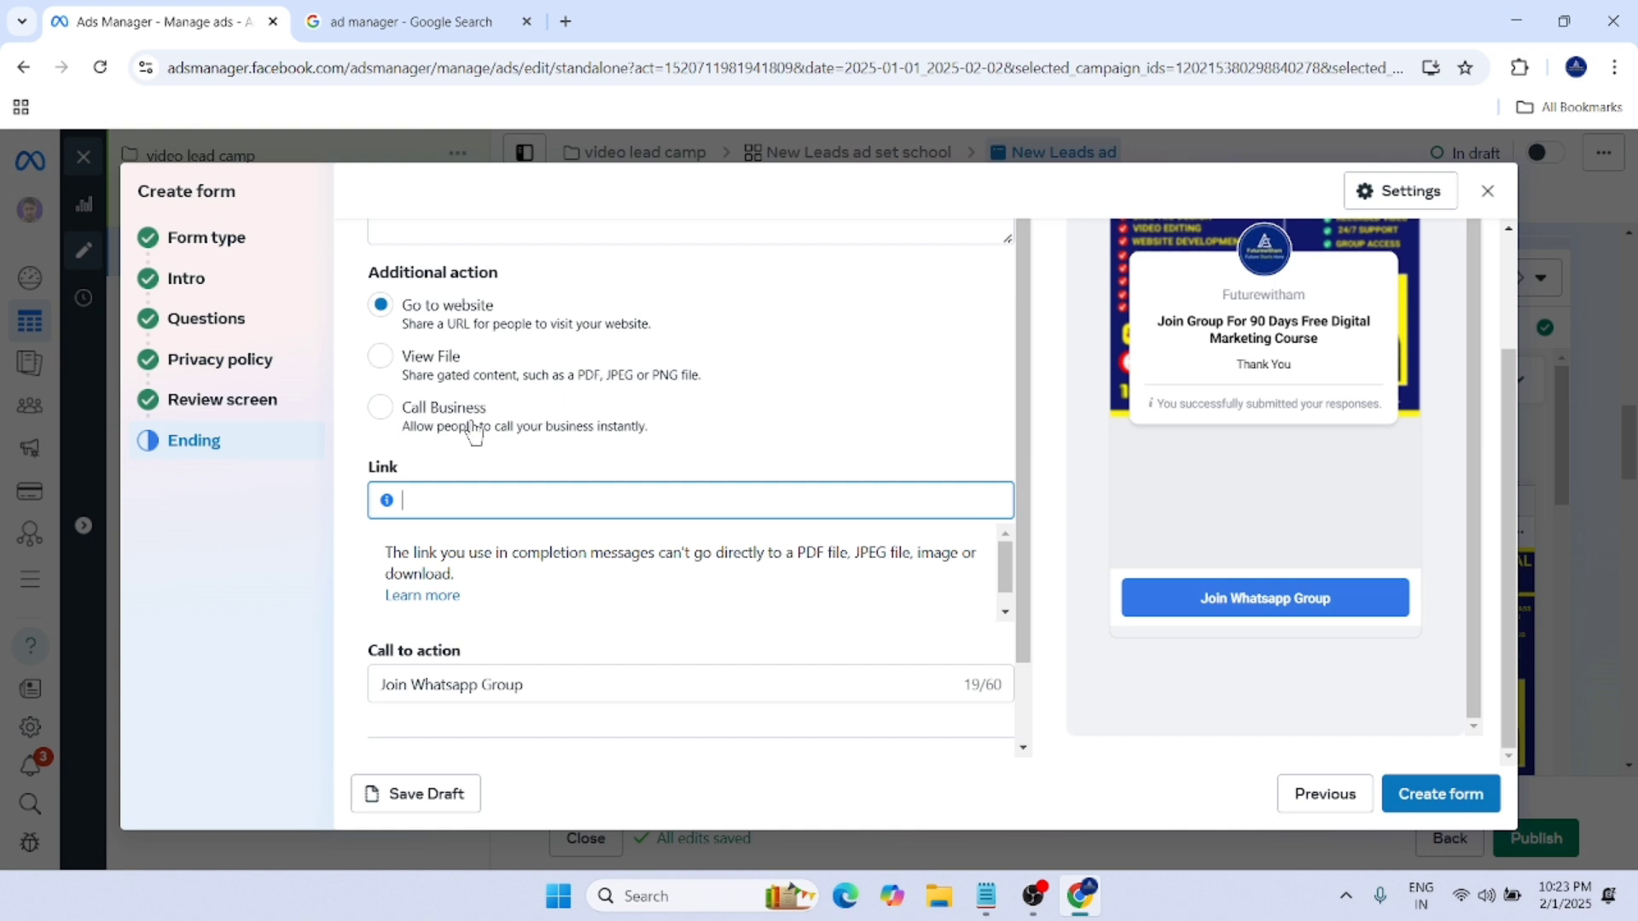
pyautogui.rightClick(525, 500)
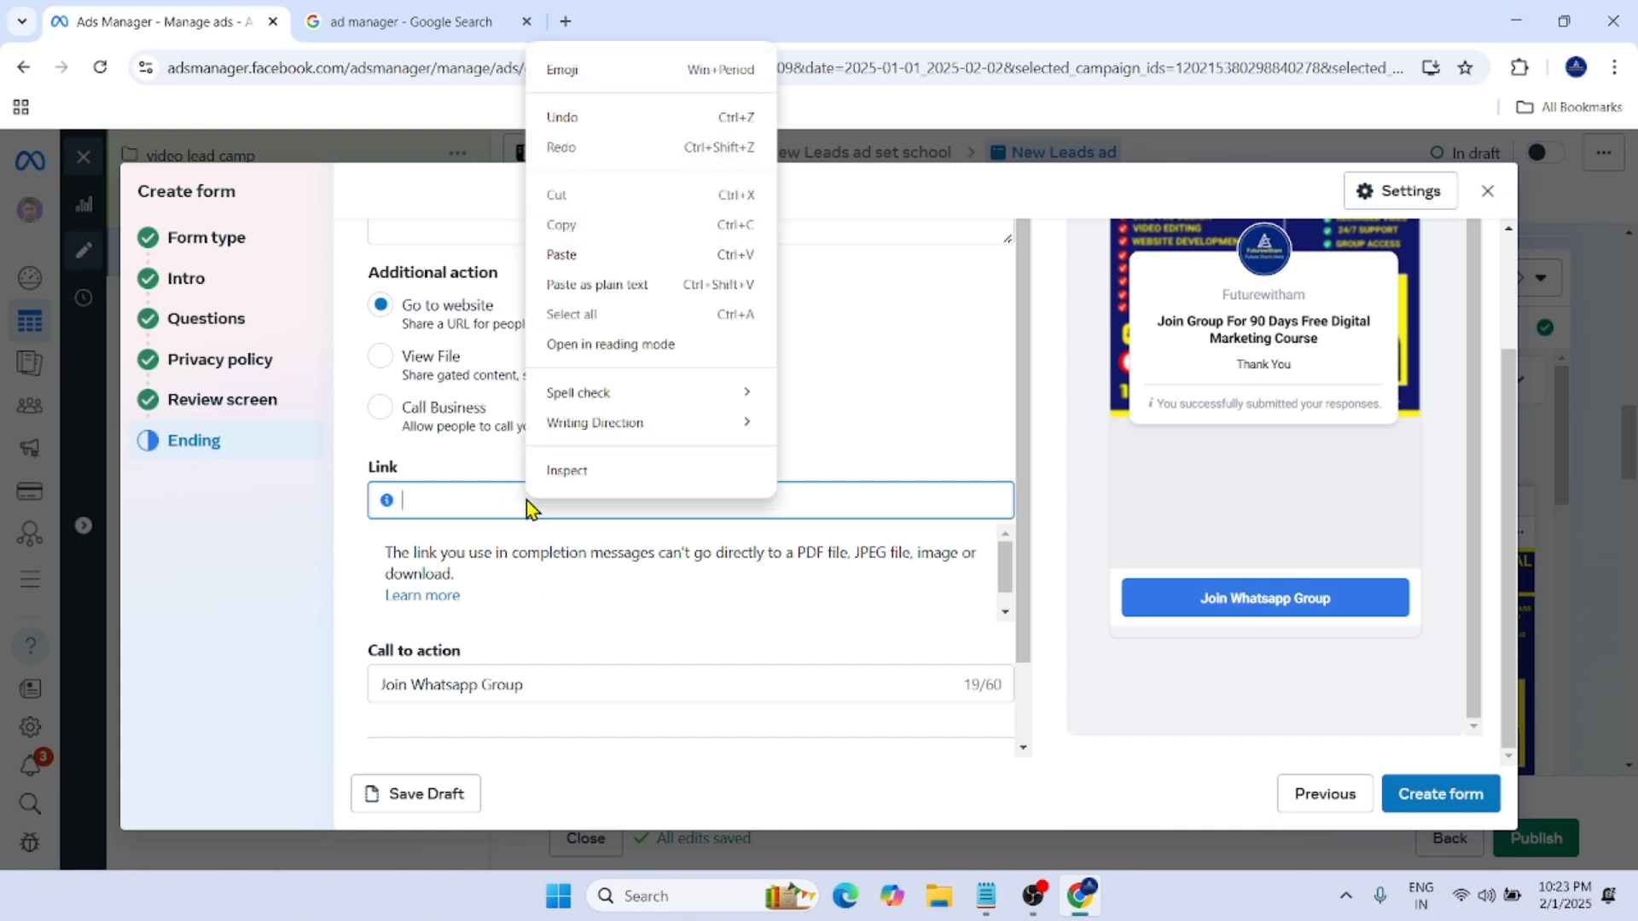
pyautogui.click(701, 261)
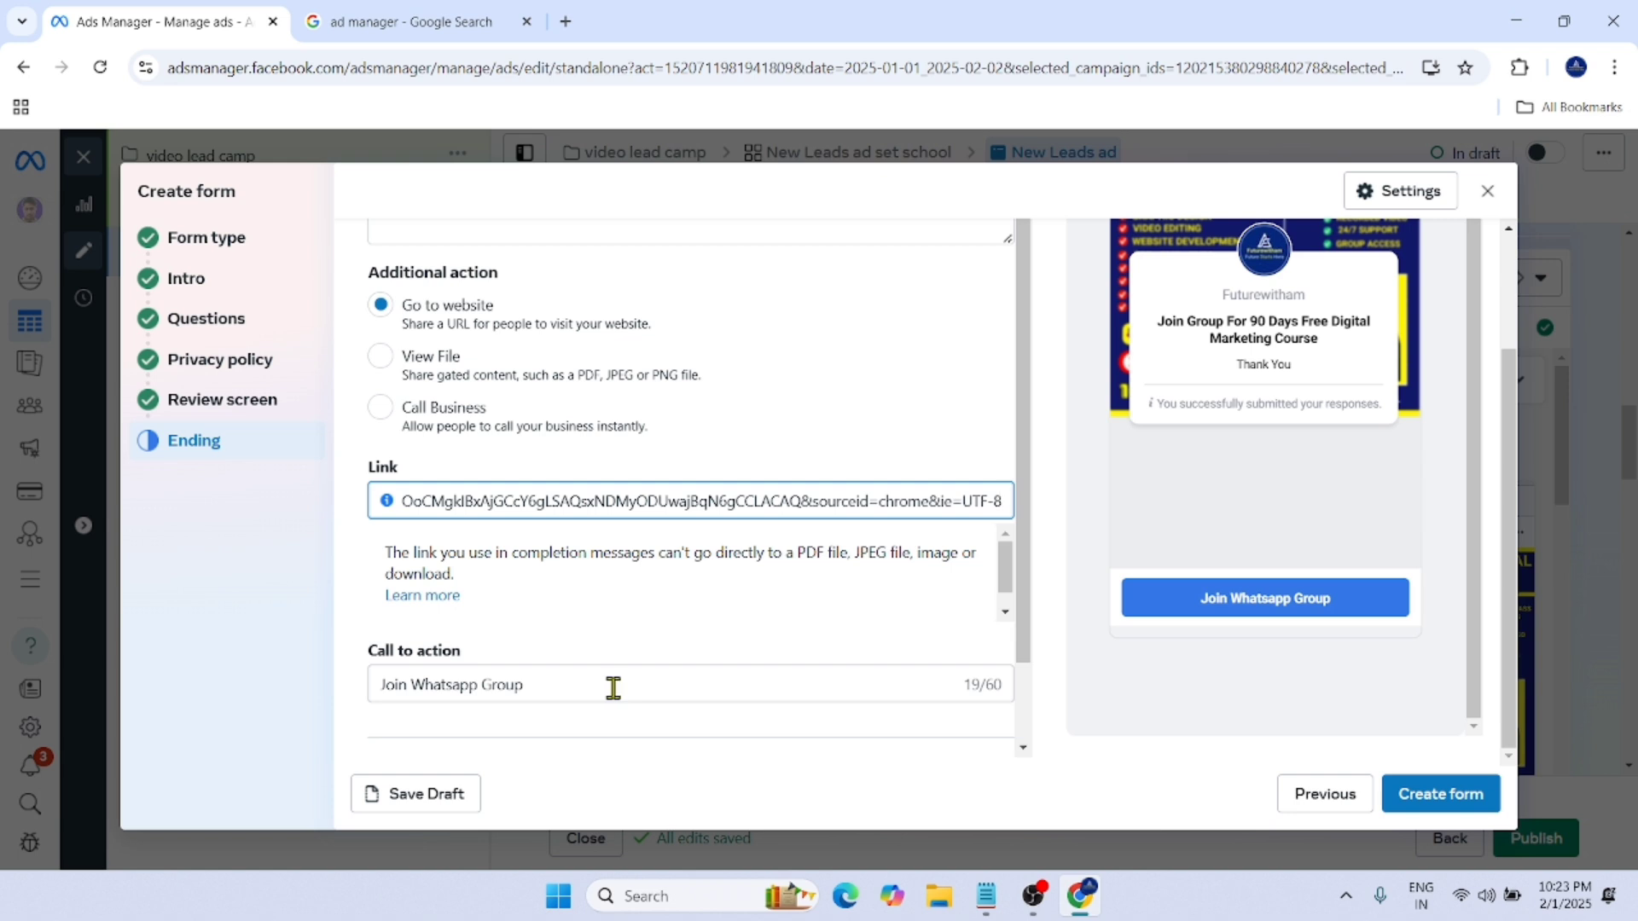
pyautogui.click(1422, 809)
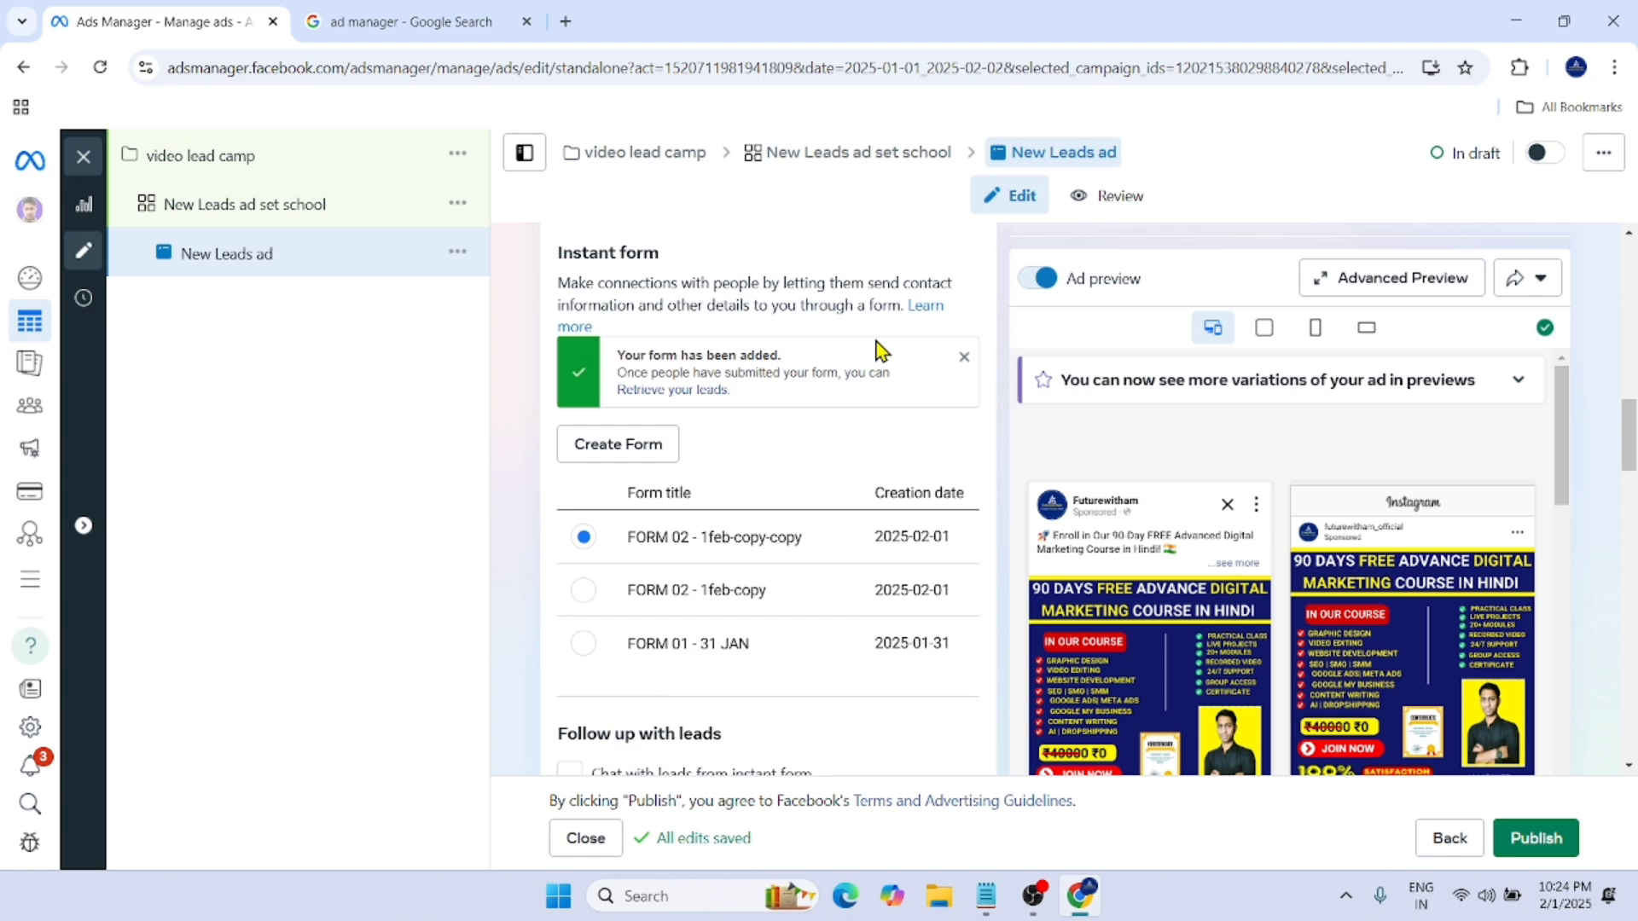
# Step: Review the New Leads ad's name, partnership, identity, ad setup and instant form settings, and dismiss the form-added notice
pyautogui.scroll(-15, 878, 350)
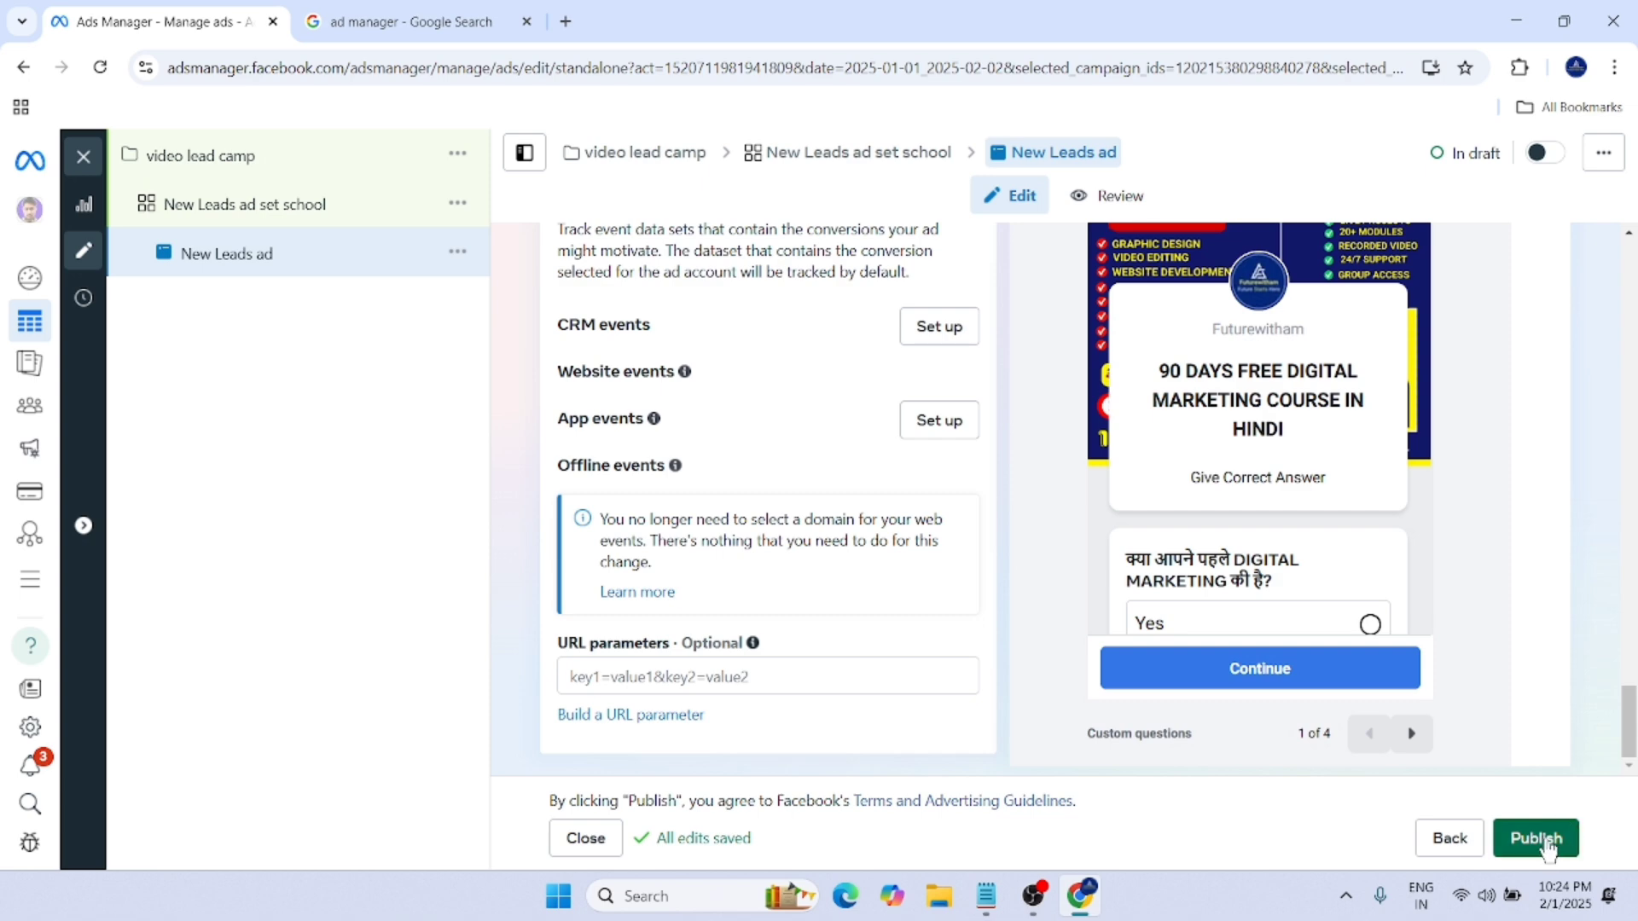
pyautogui.scroll(20, 873, 548)
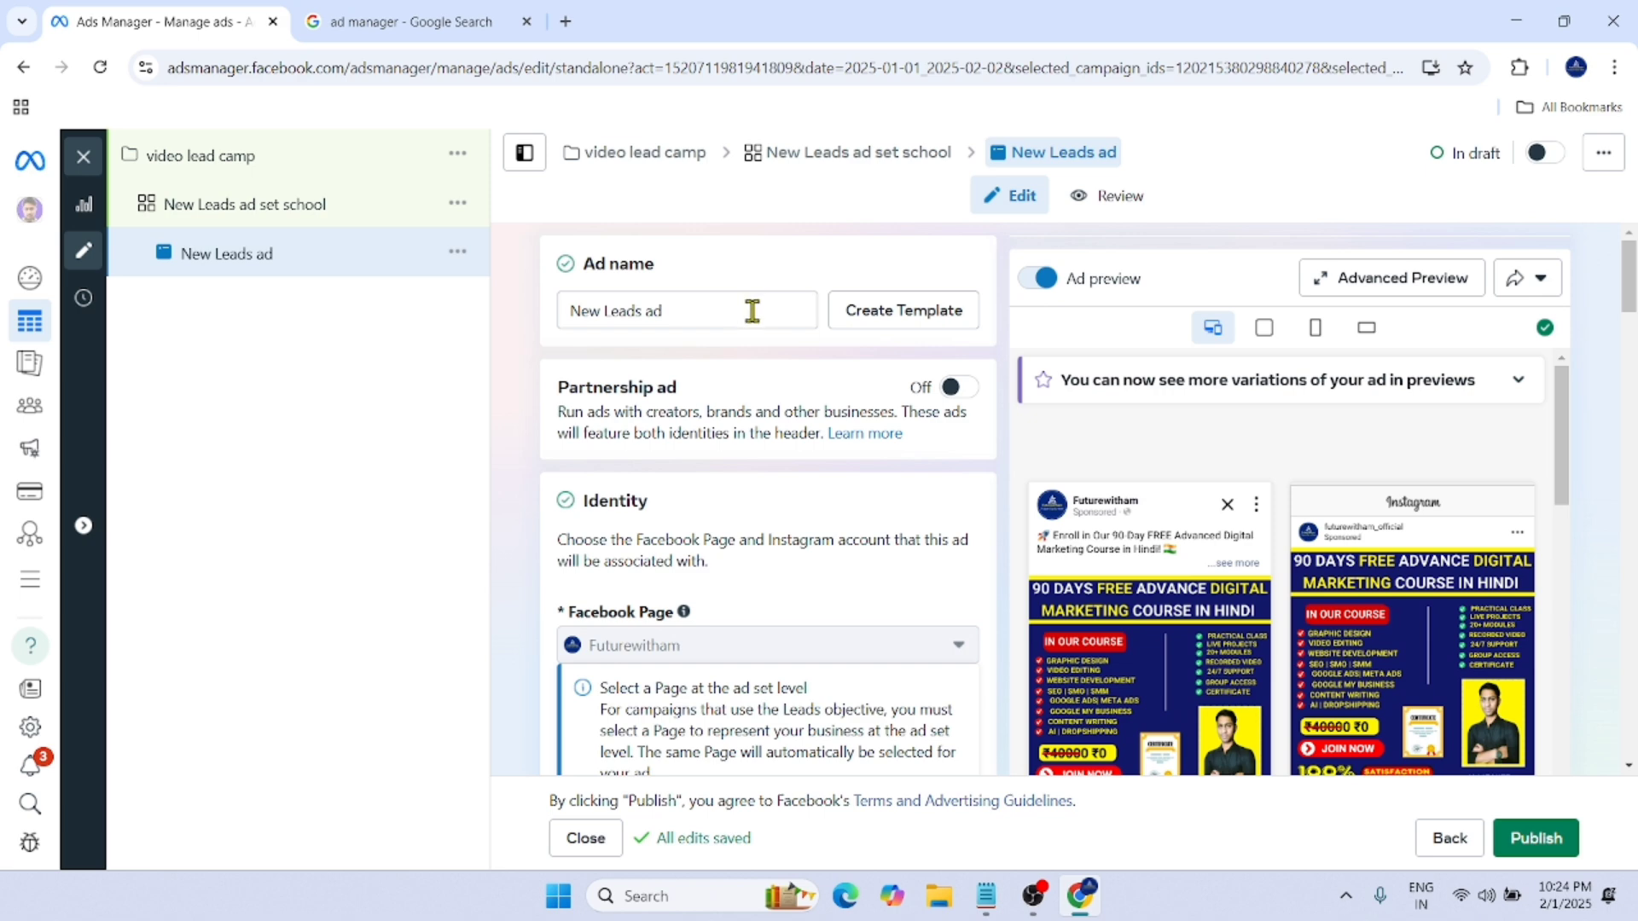
pyautogui.scroll(-1, 752, 310)
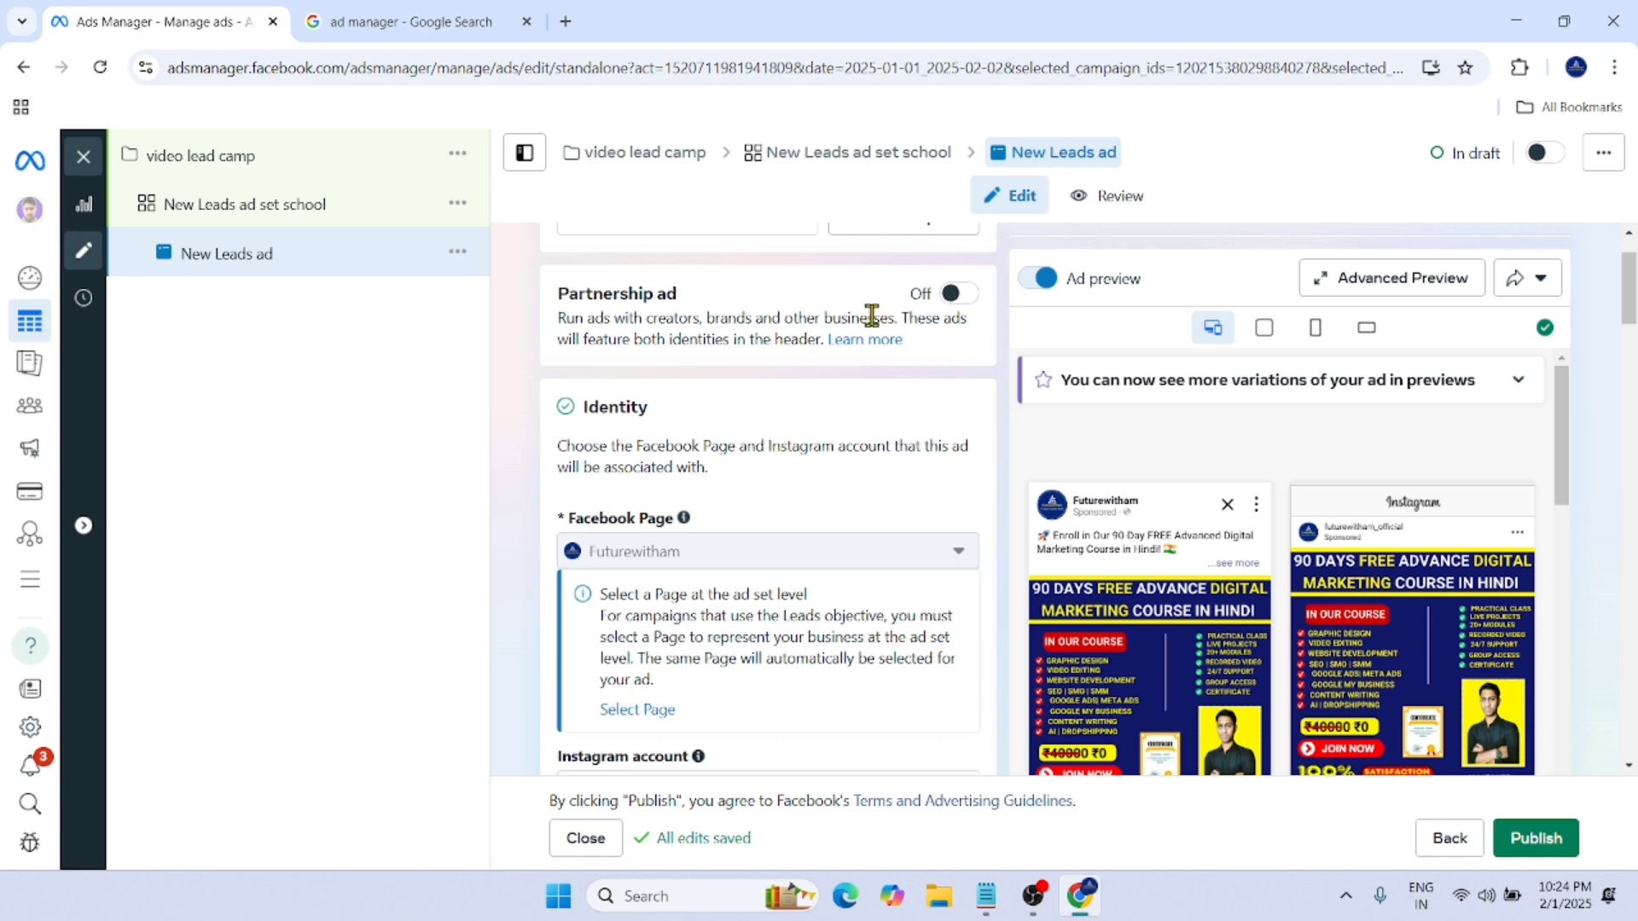
pyautogui.scroll(-2, 731, 505)
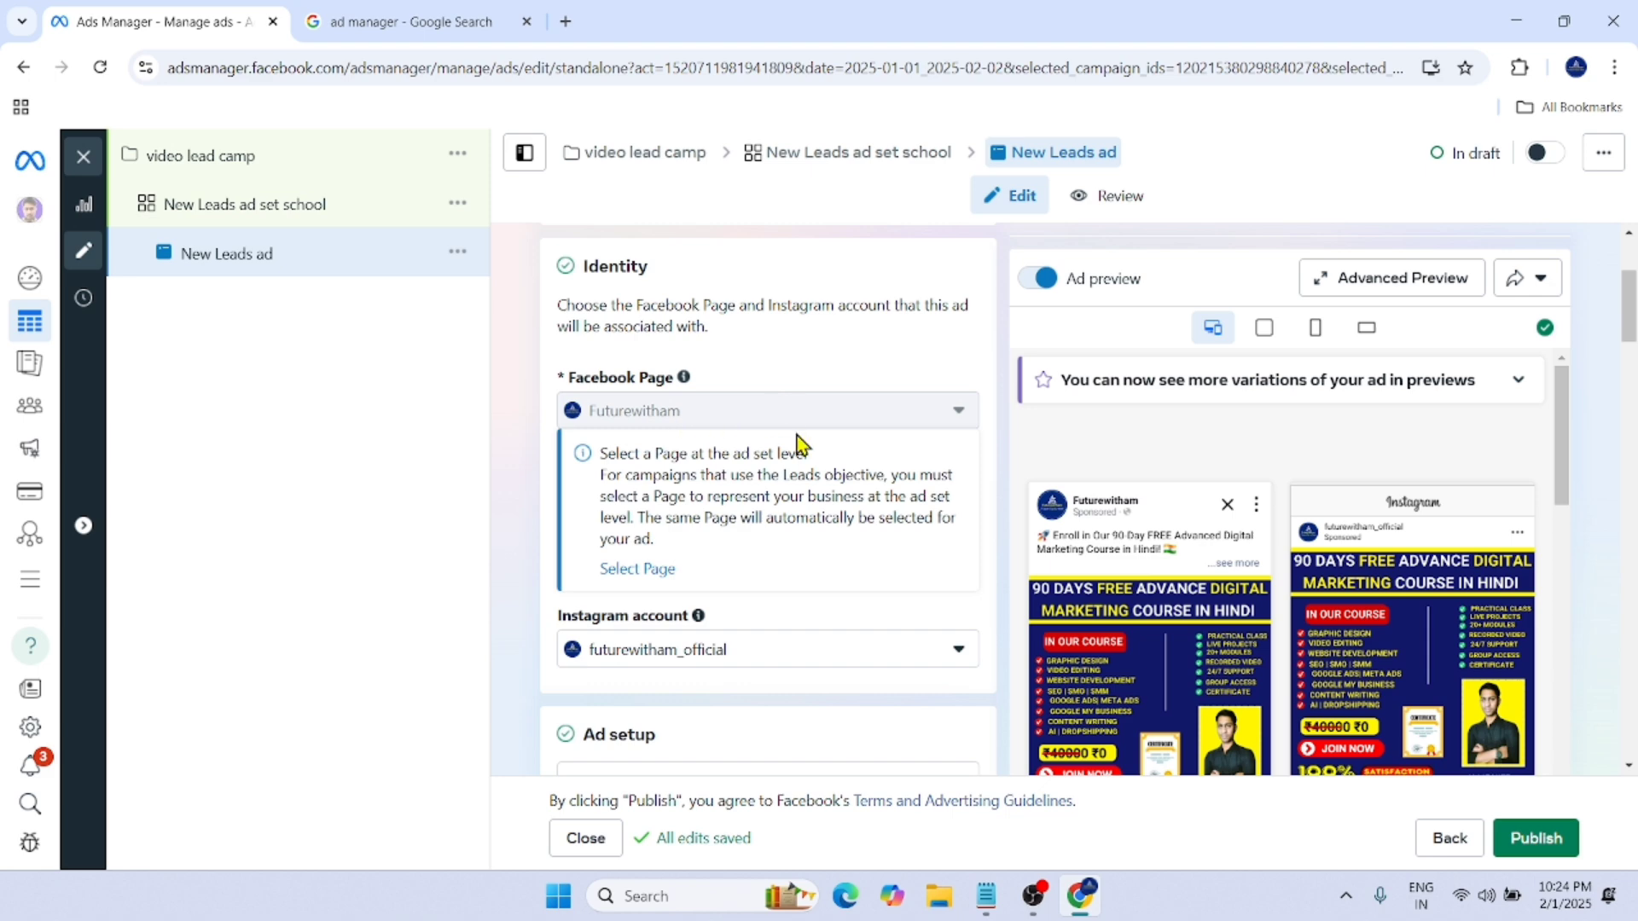
pyautogui.scroll(-3, 688, 457)
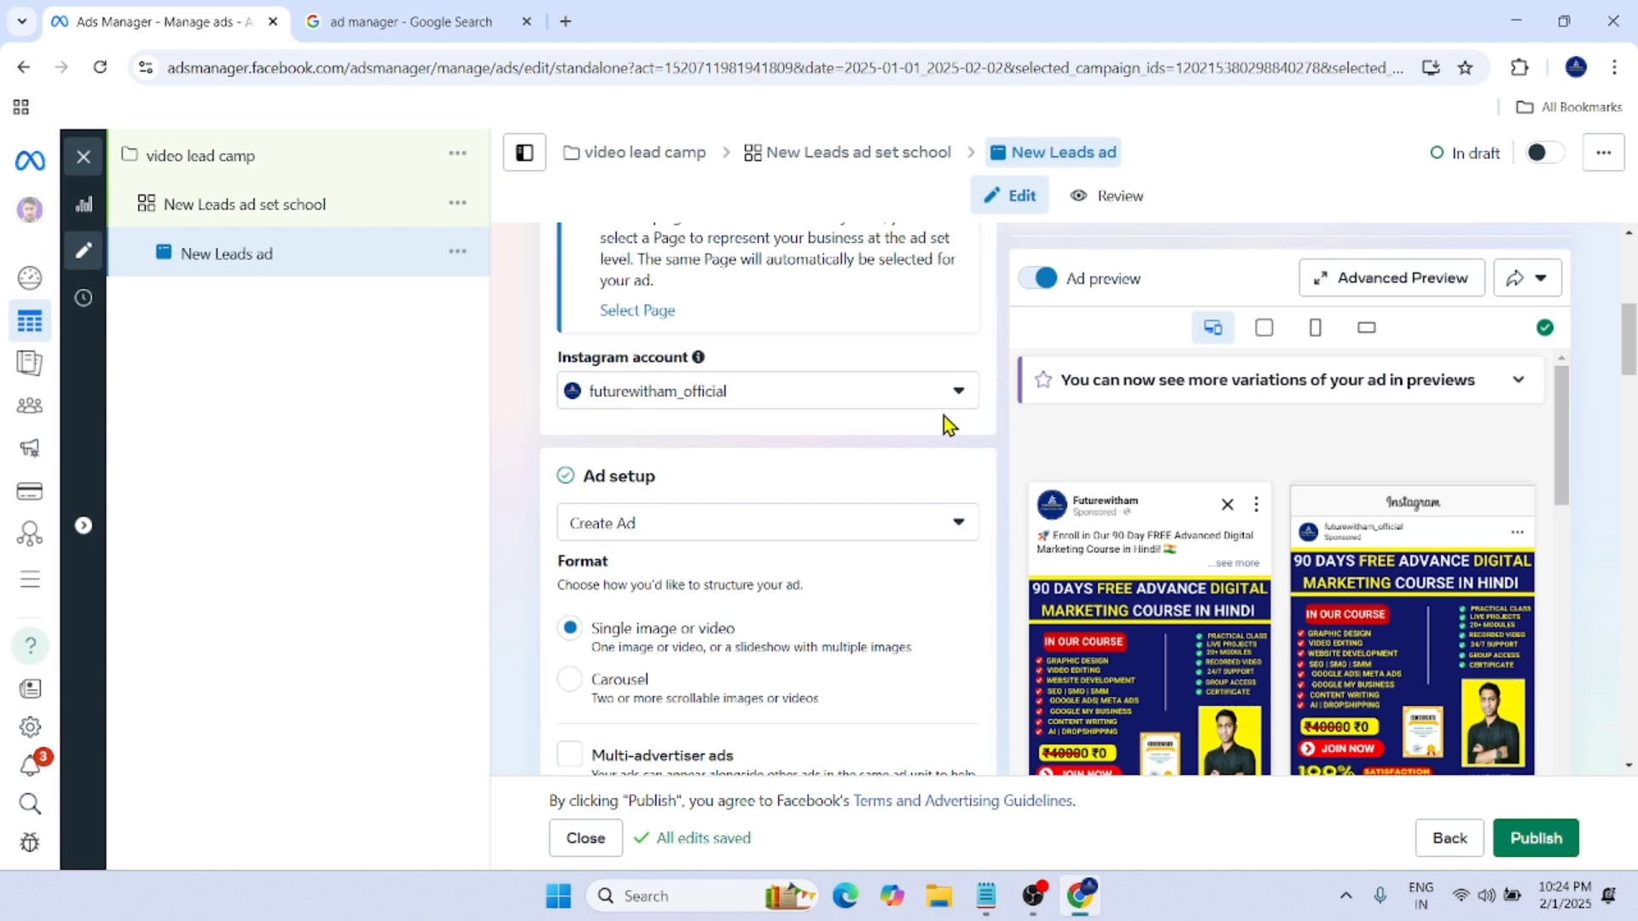
pyautogui.scroll(-2, 760, 486)
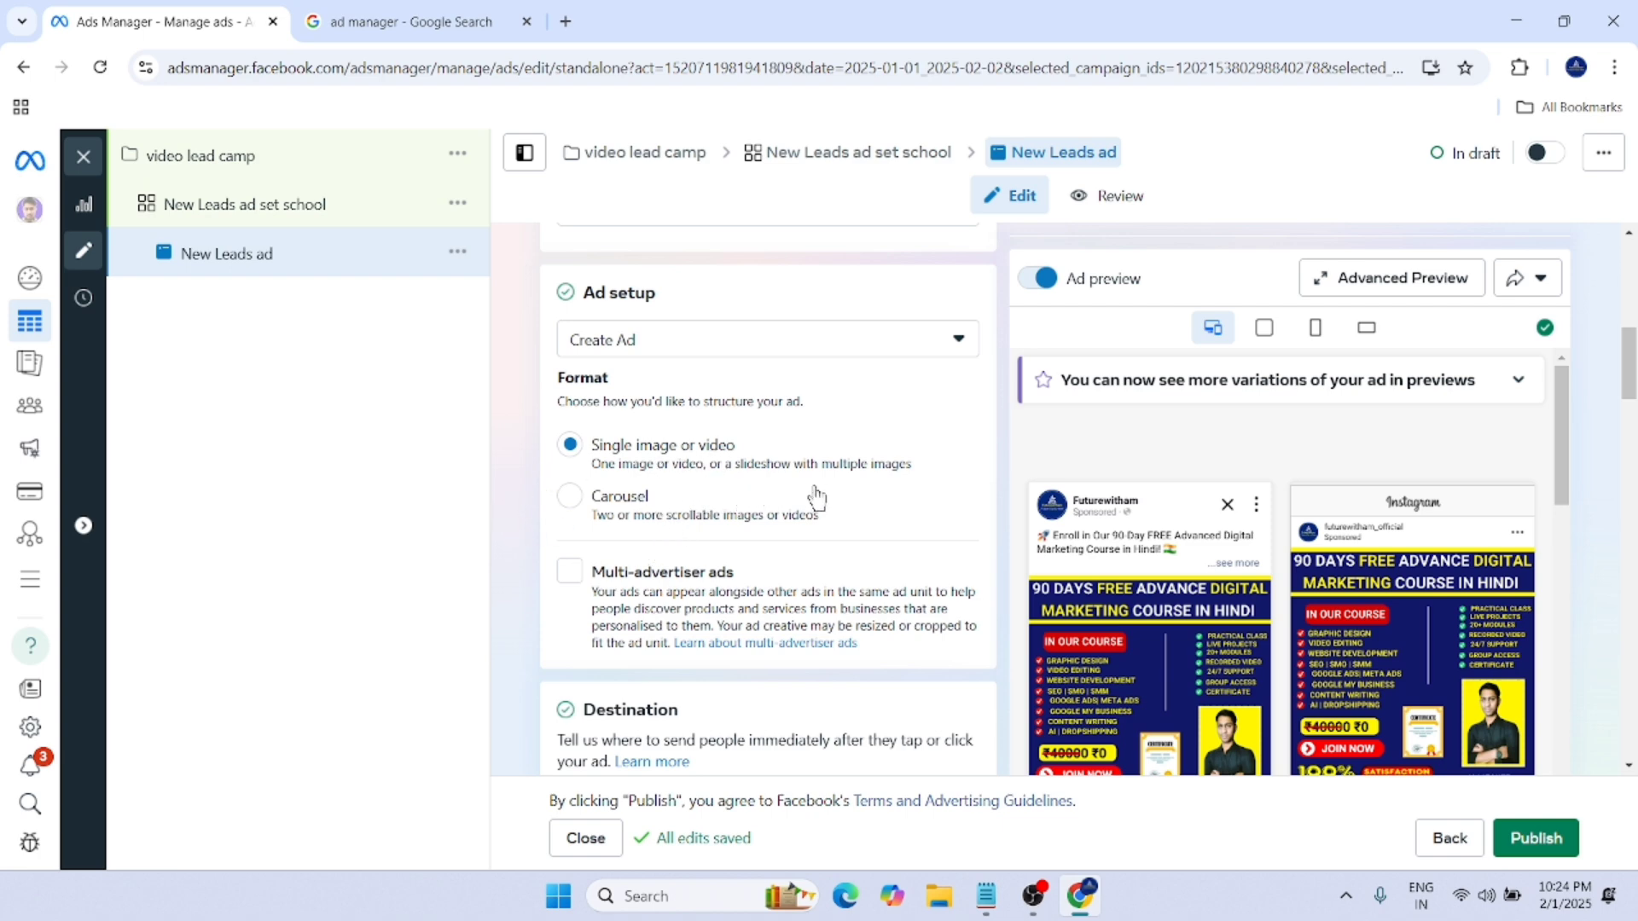
pyautogui.scroll(-5, 816, 498)
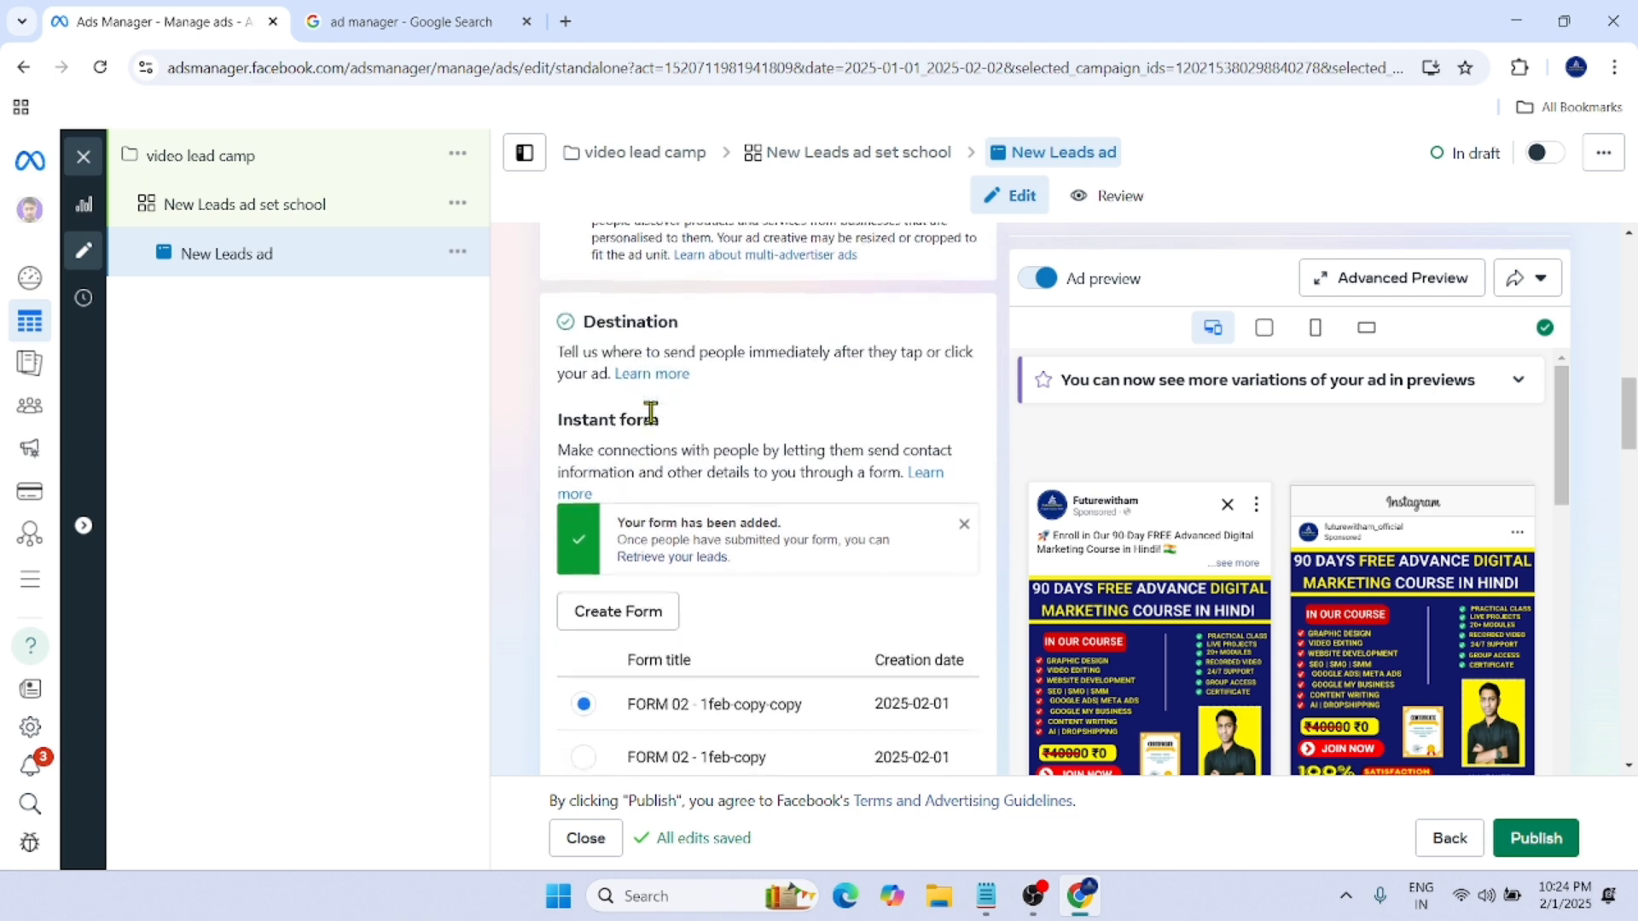
pyautogui.scroll(-1, 651, 412)
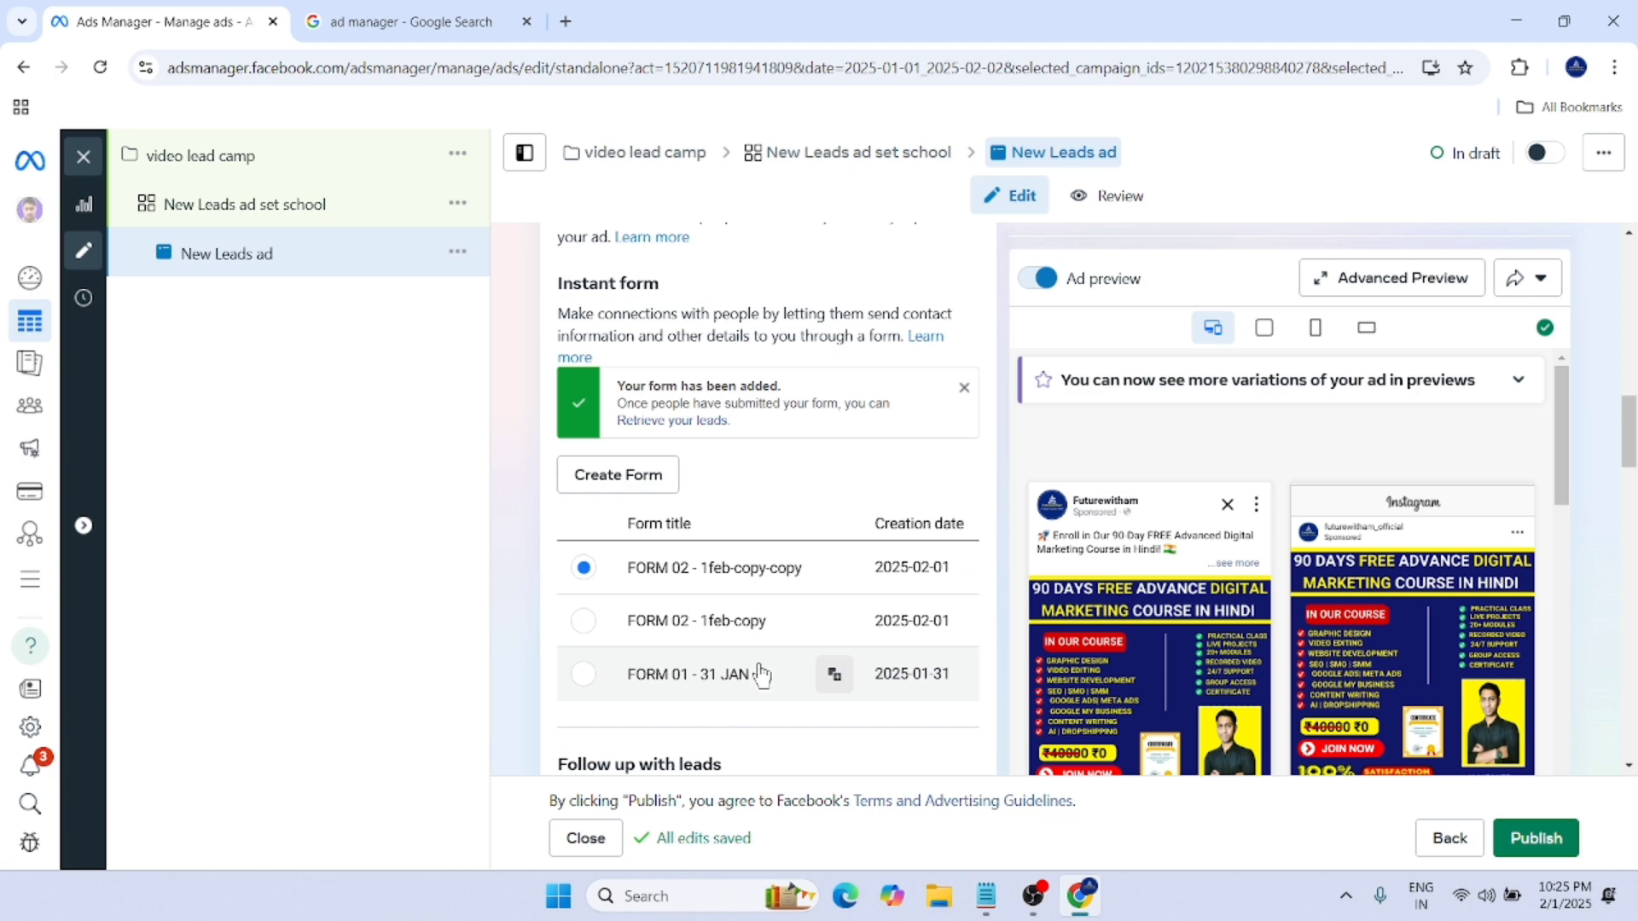
pyautogui.scroll(-2, 823, 631)
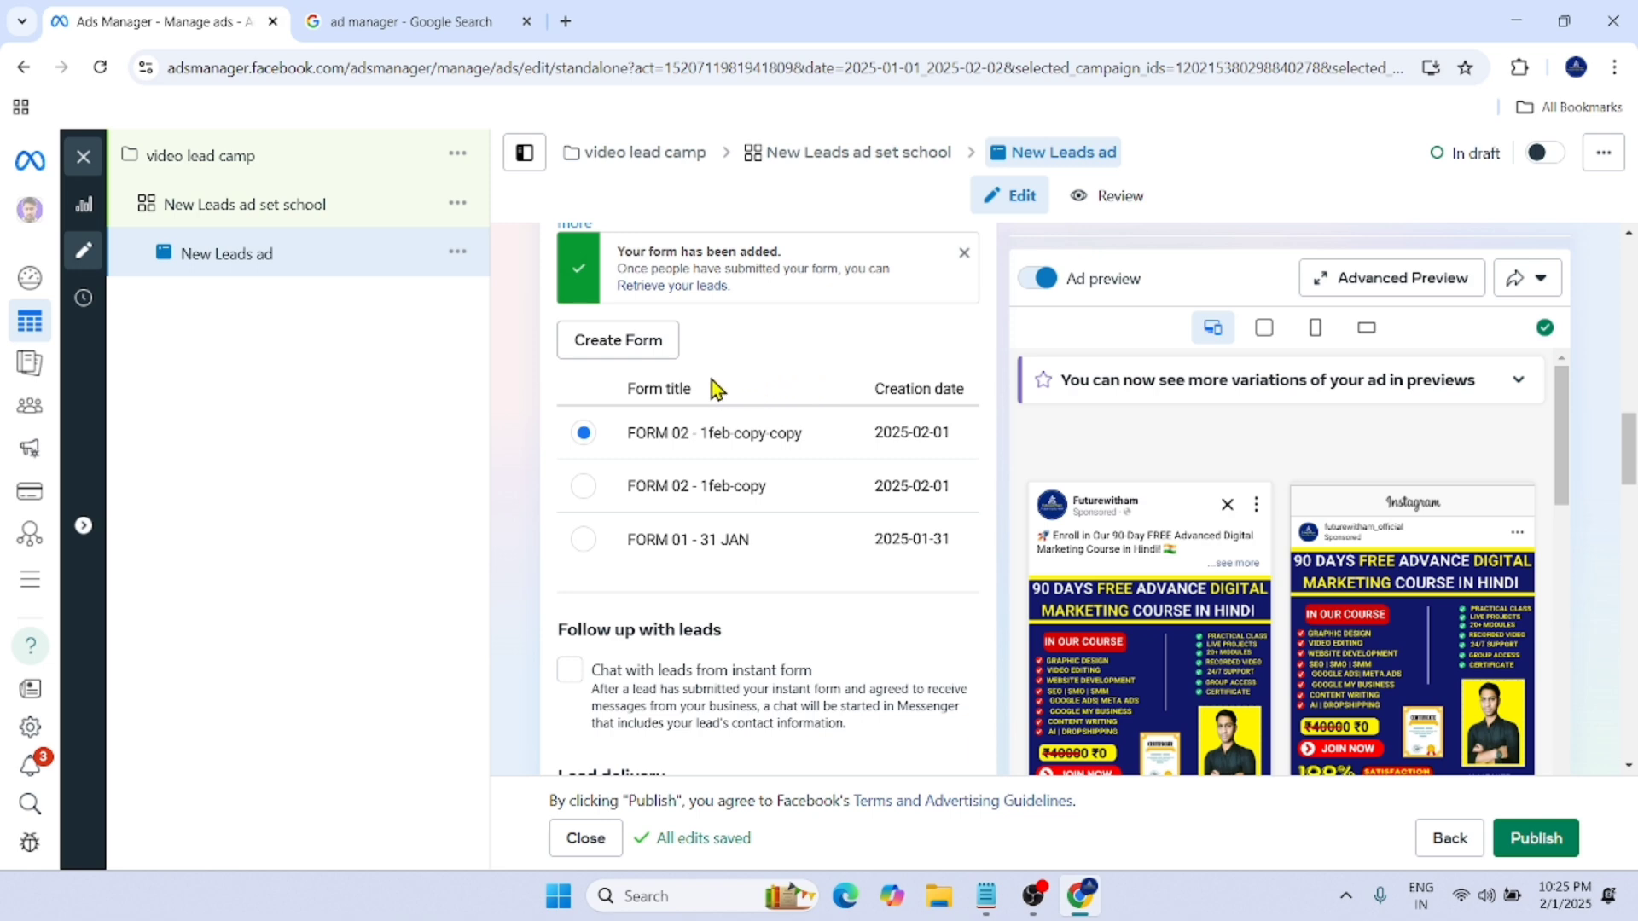
pyautogui.click(963, 254)
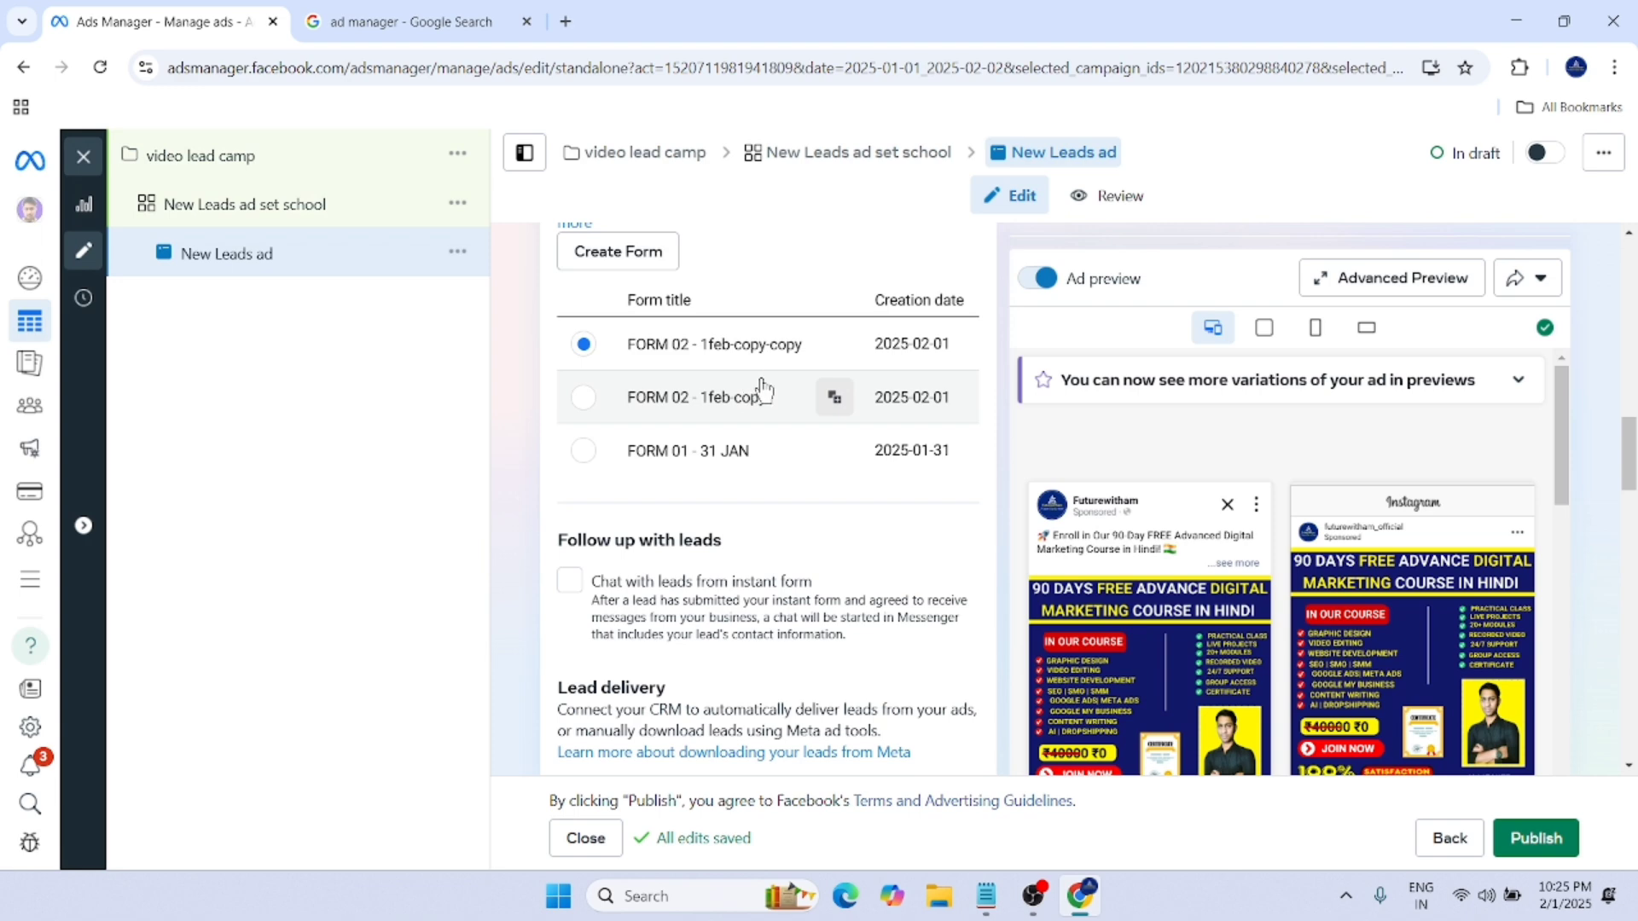
# Step: Examine the ad's lead follow-up and delivery options, creative media, primary text, headline and description
pyautogui.scroll(-2, 762, 388)
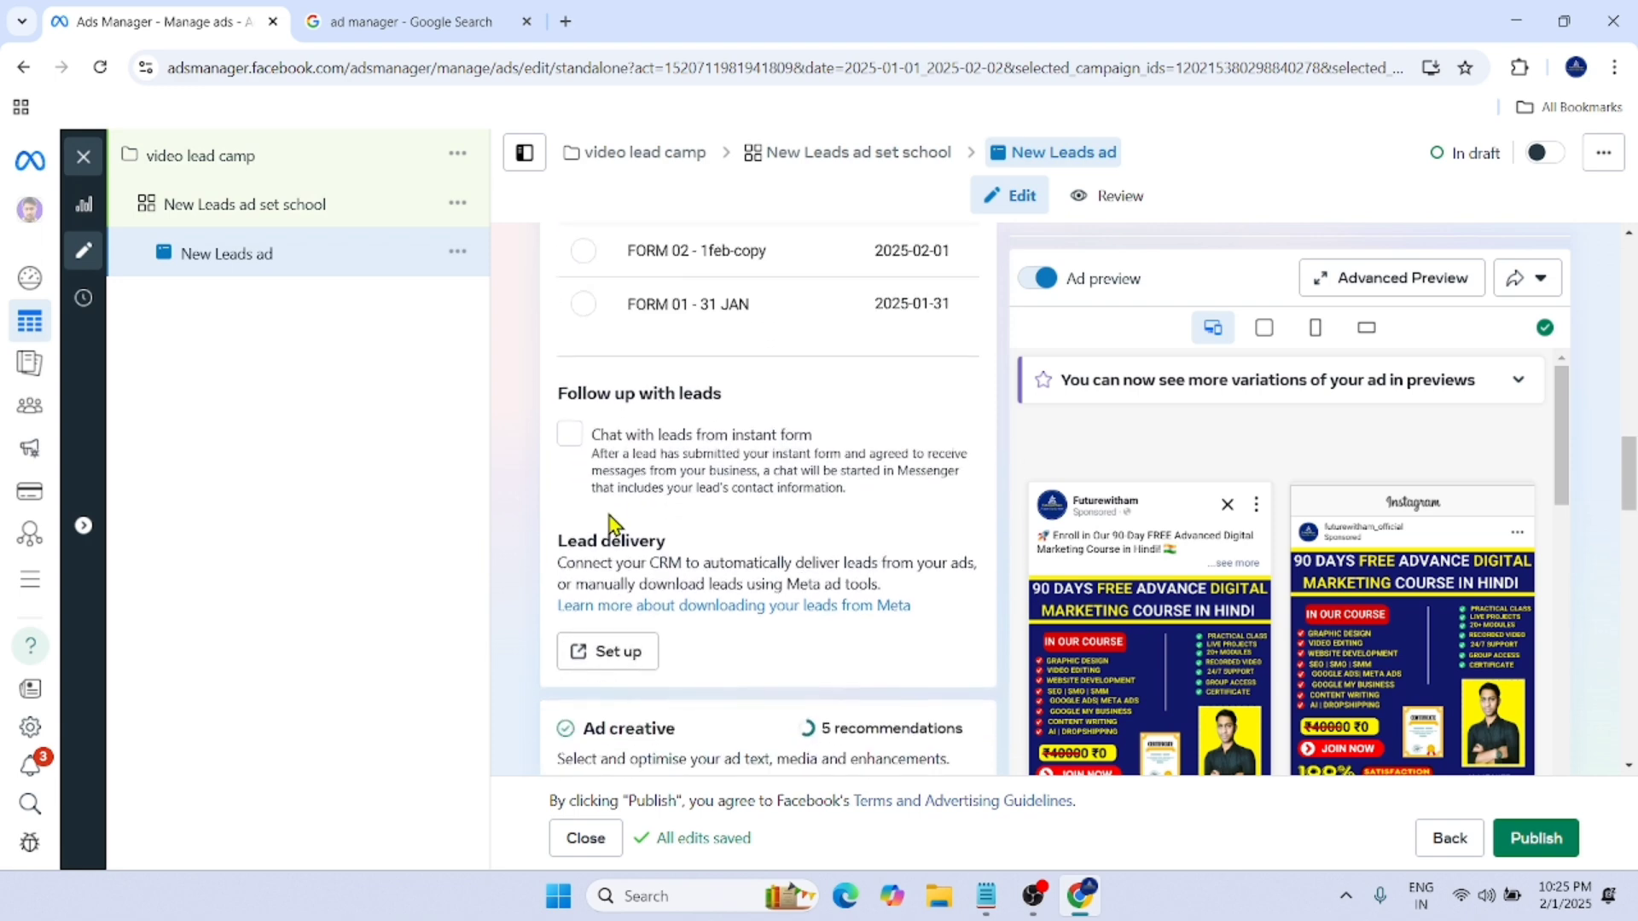
pyautogui.scroll(-4, 739, 412)
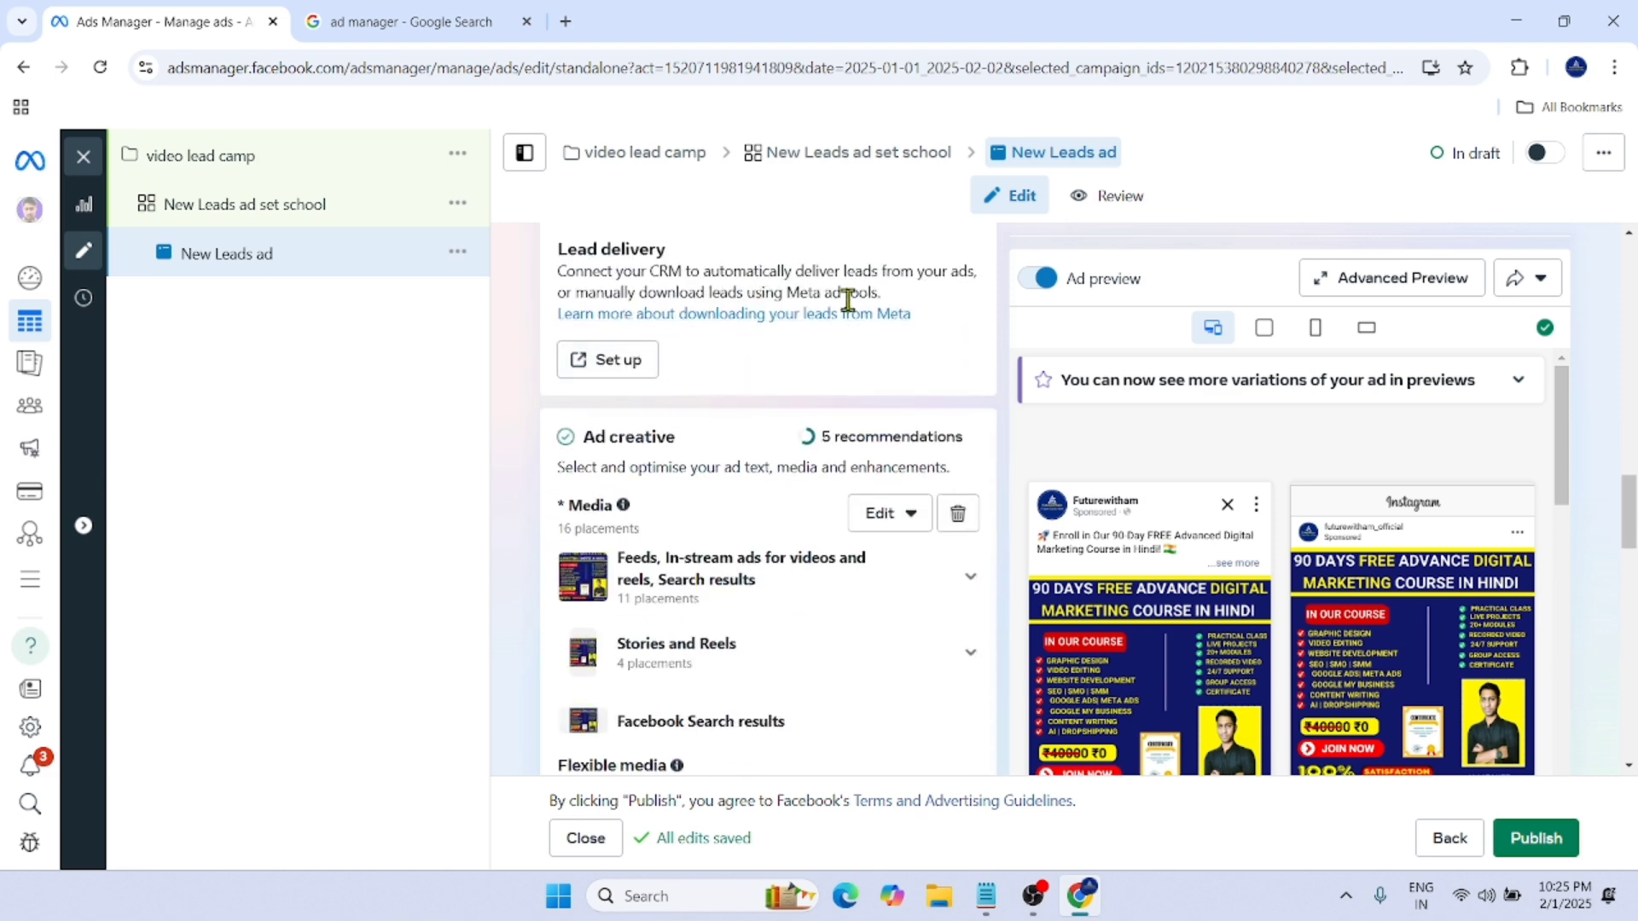
pyautogui.scroll(-3, 847, 298)
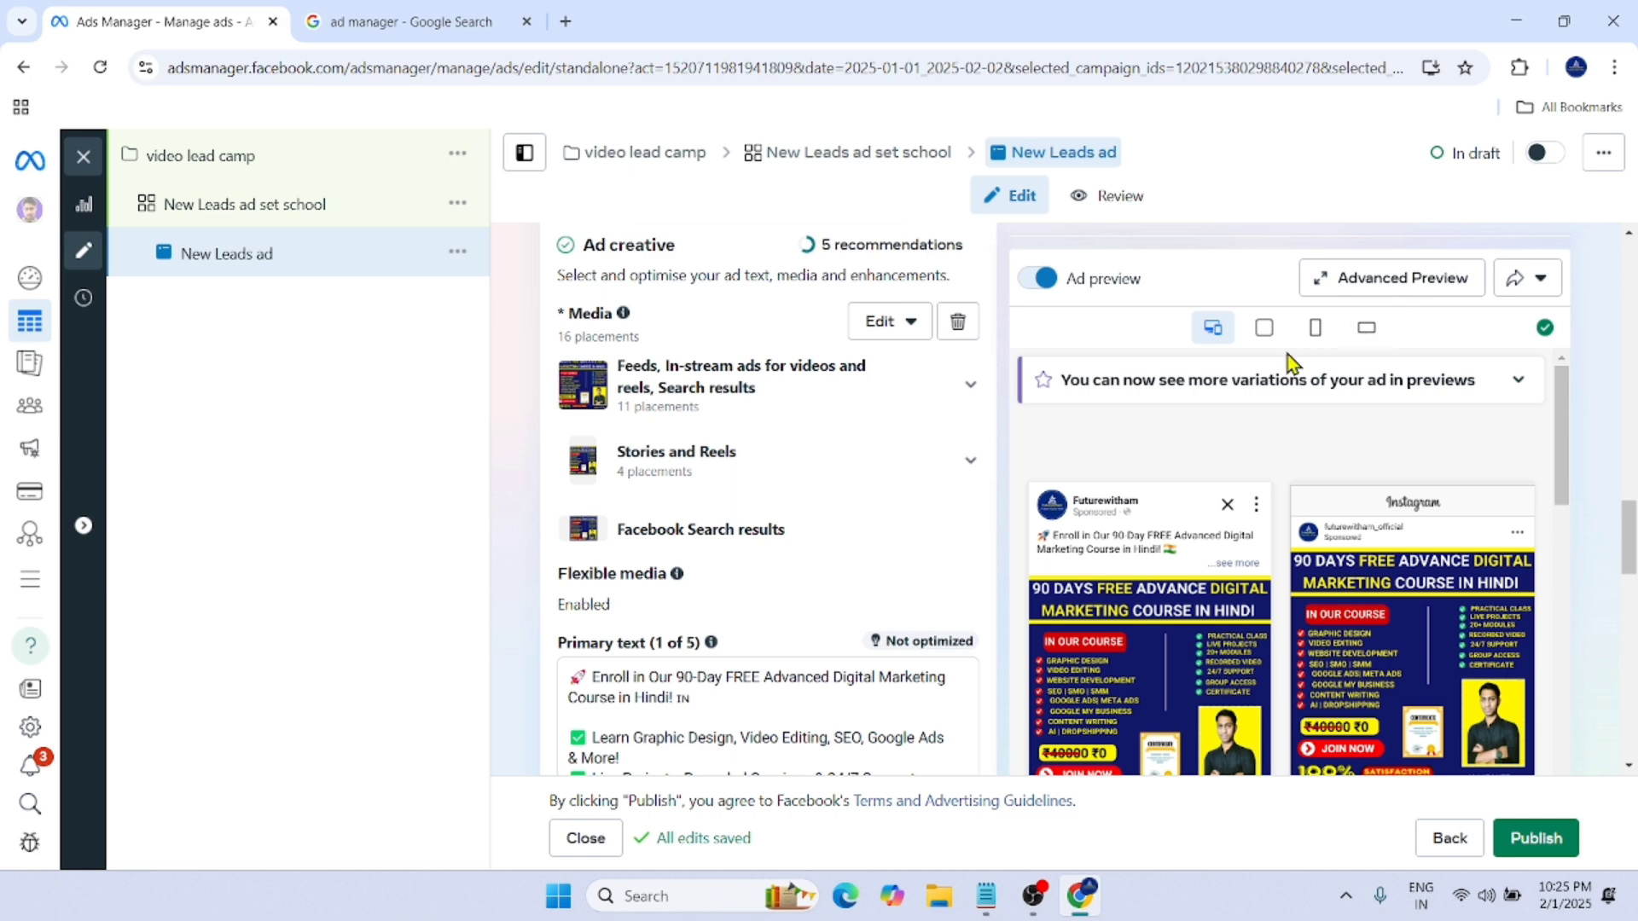
pyautogui.moveTo(1216, 442)
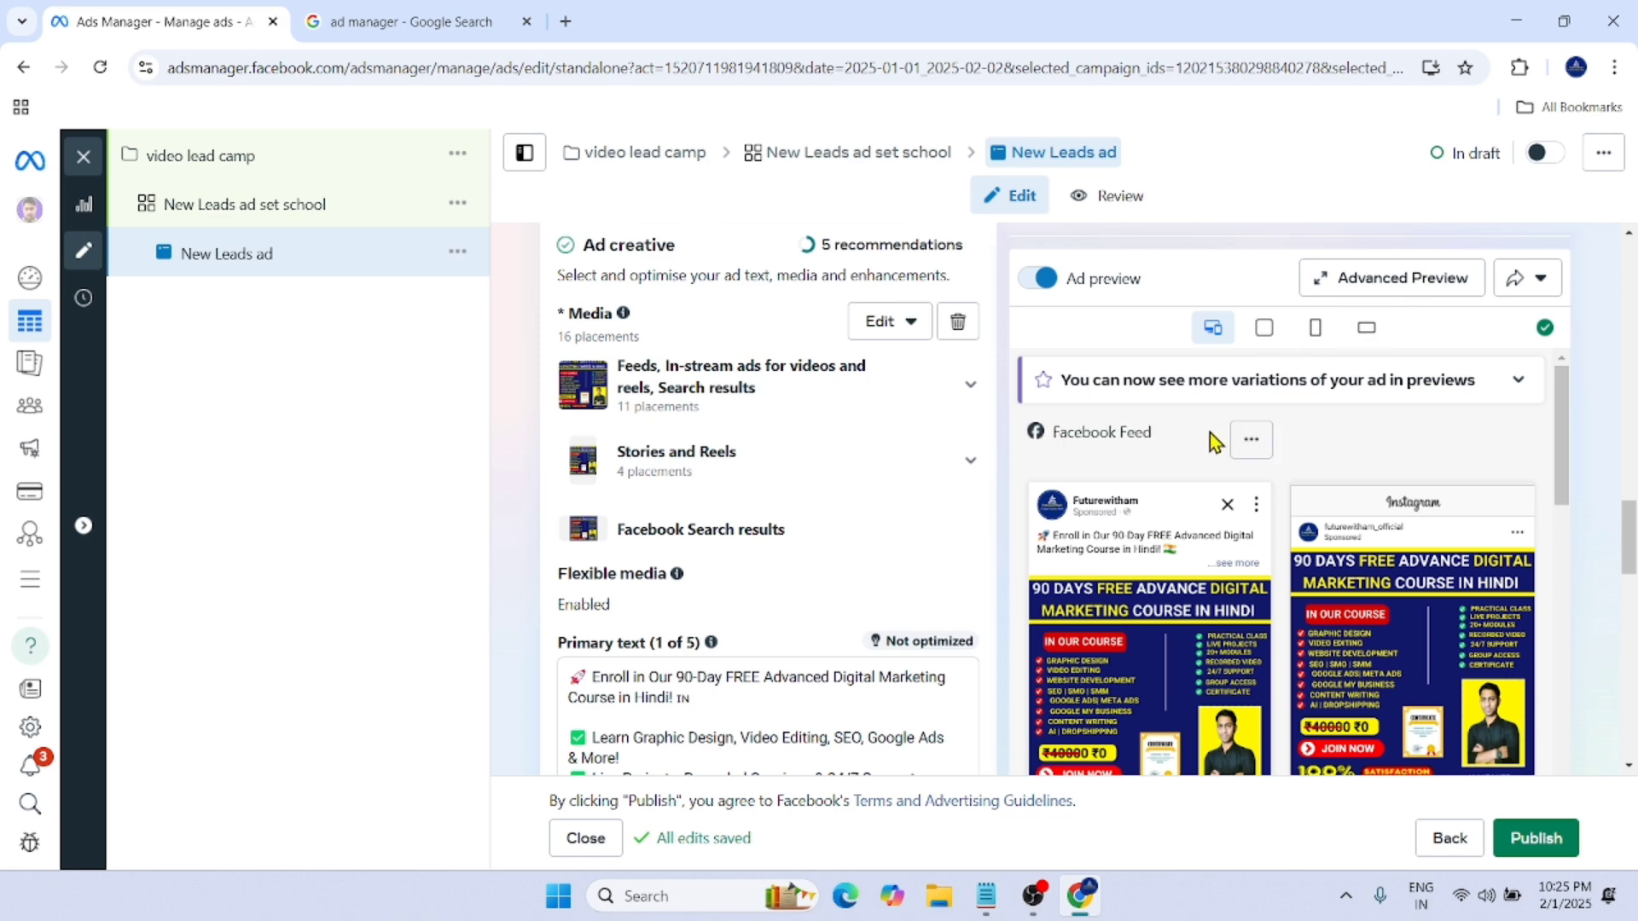
pyautogui.scroll(-2, 815, 525)
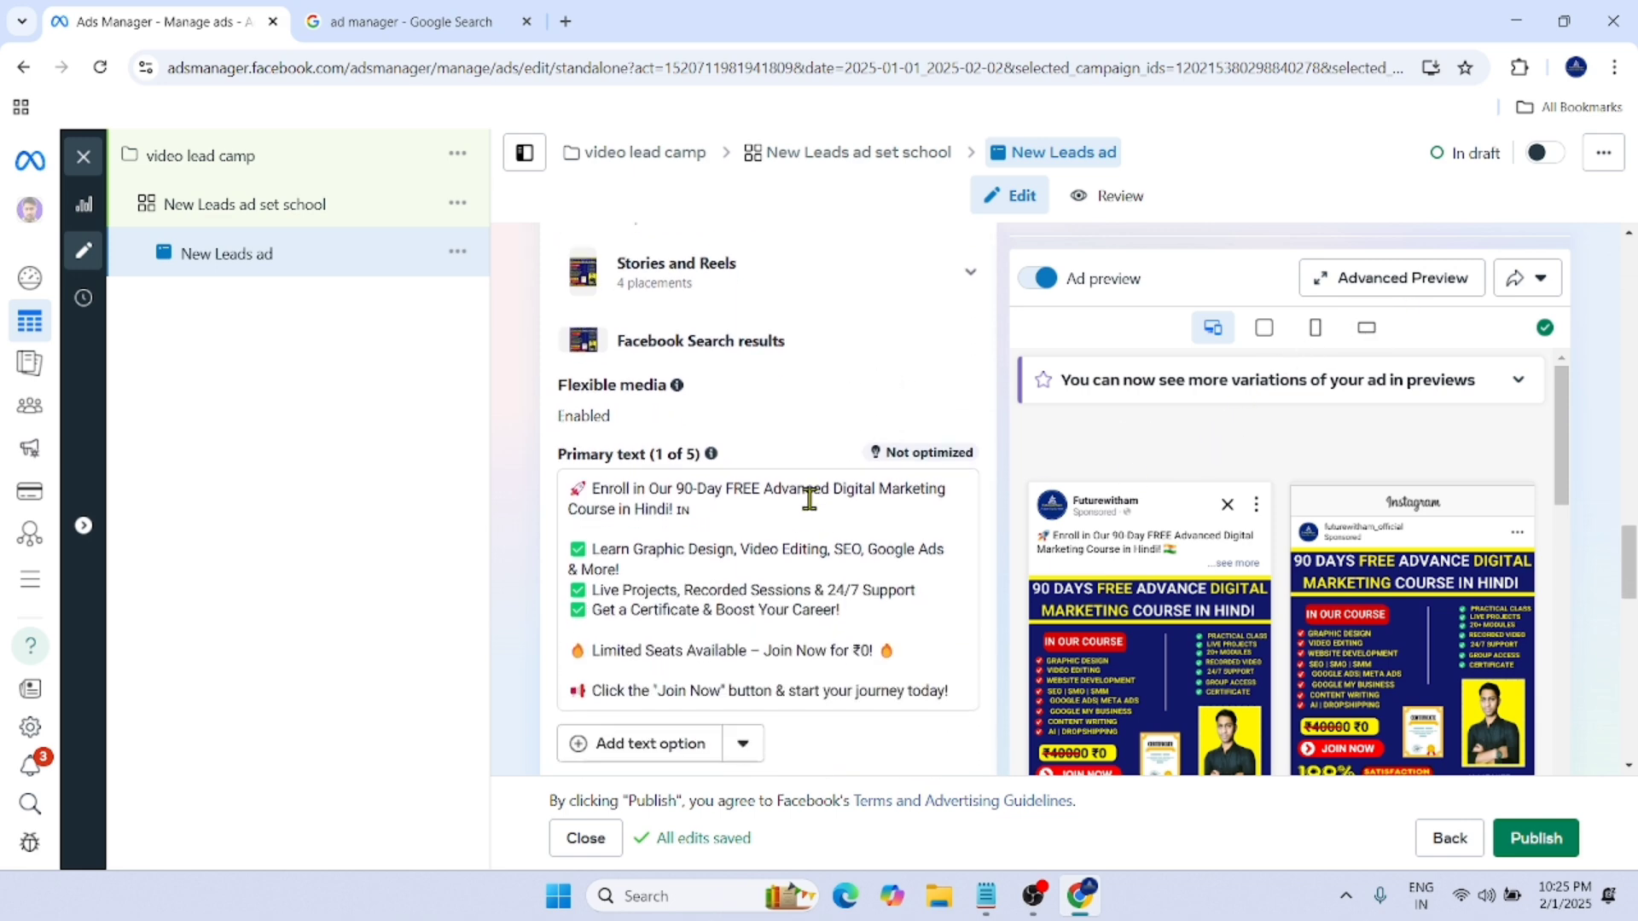
pyautogui.scroll(-2, 809, 499)
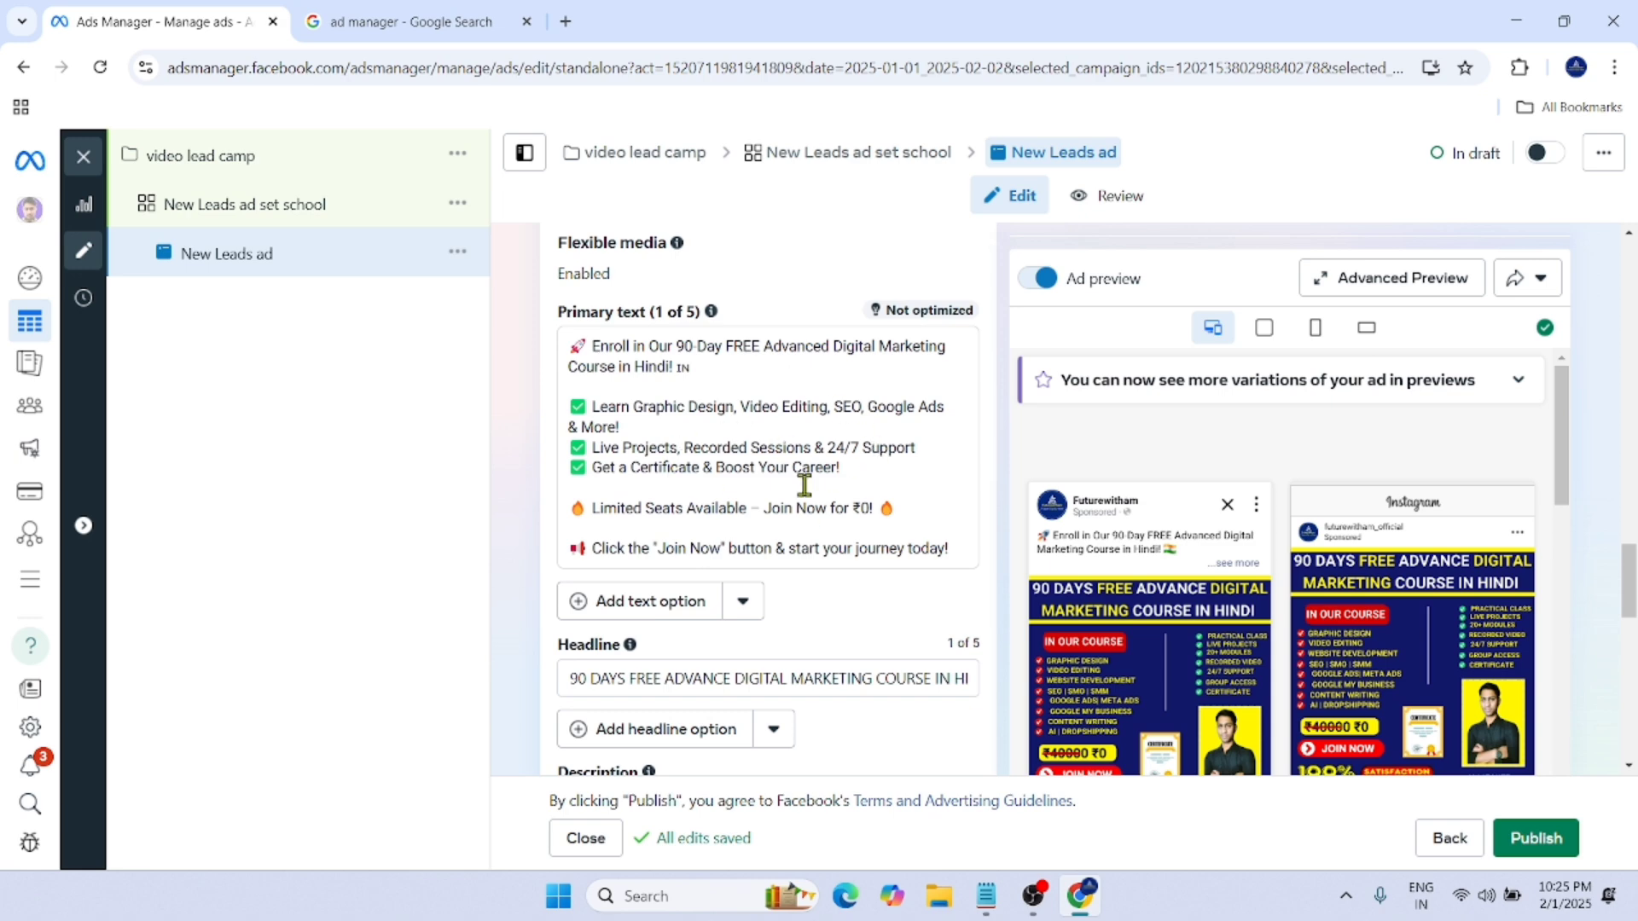
pyautogui.scroll(-3, 806, 480)
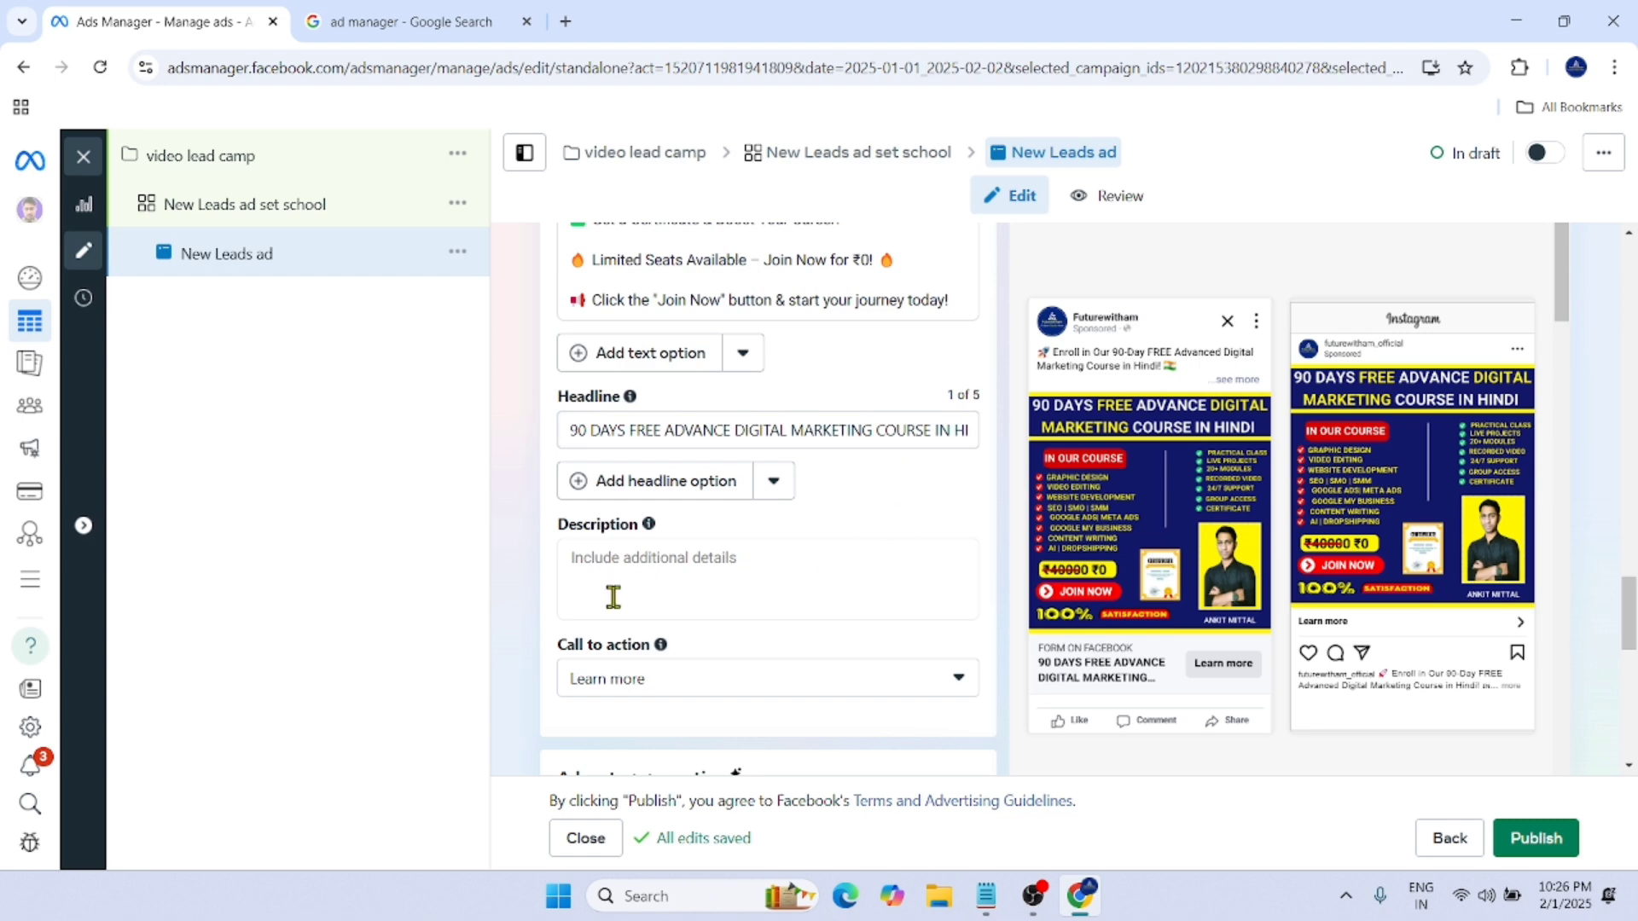
pyautogui.scroll(-1, 725, 611)
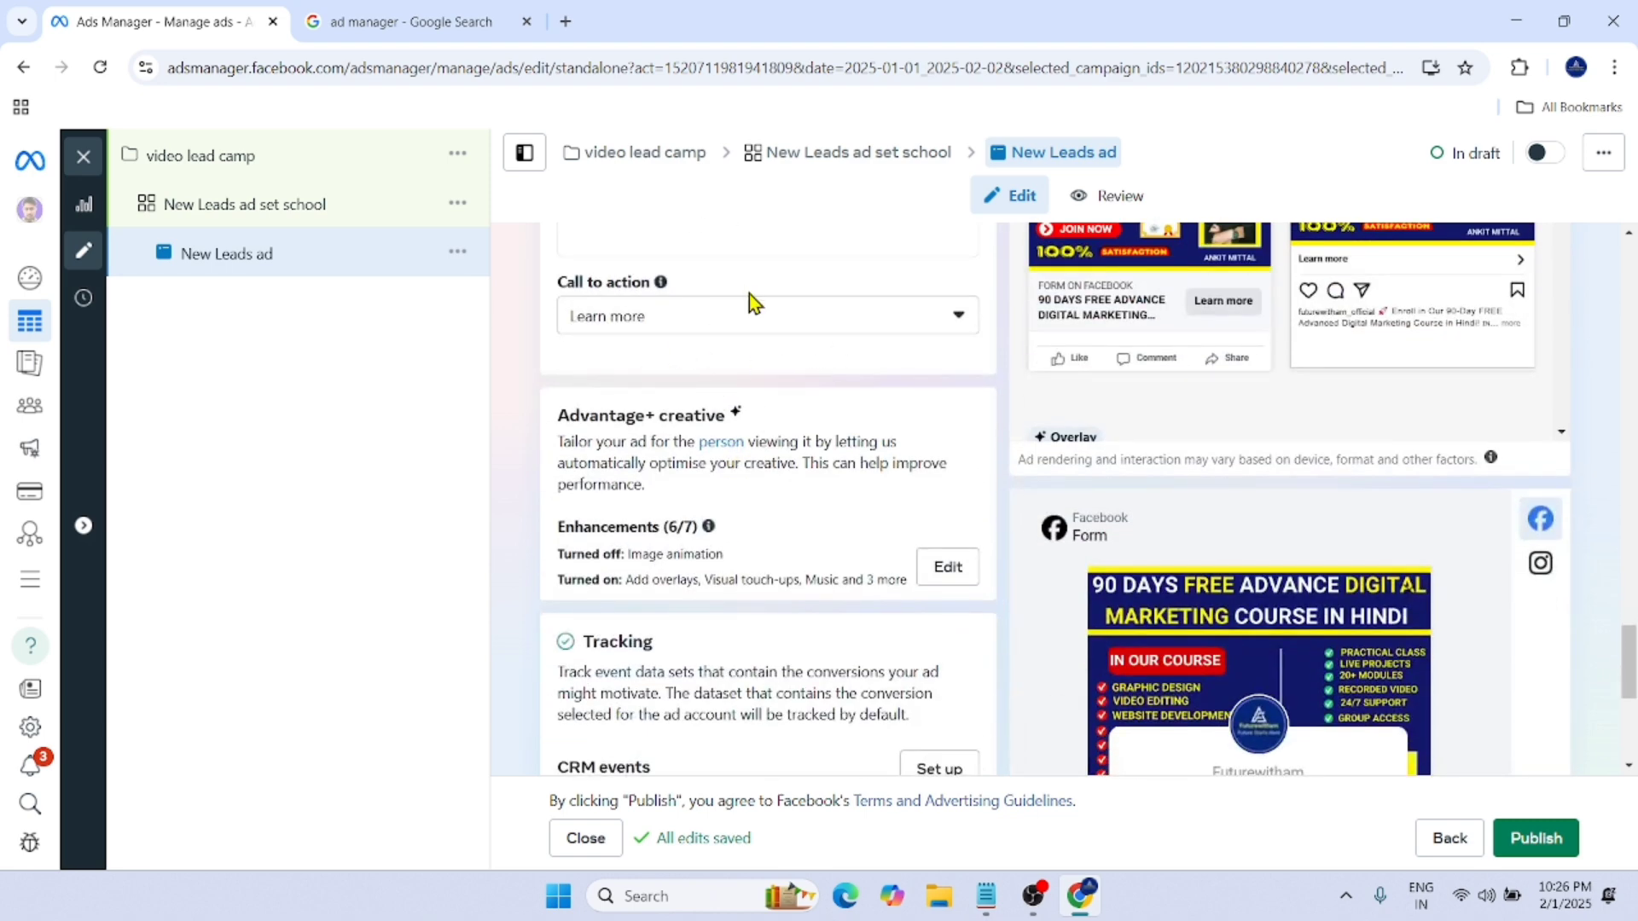
# Step: Check the ad's call-to-action and tracking settings and publish the New Leads ad
pyautogui.click(846, 324)
pyautogui.click(847, 327)
pyautogui.scroll(-5, 768, 384)
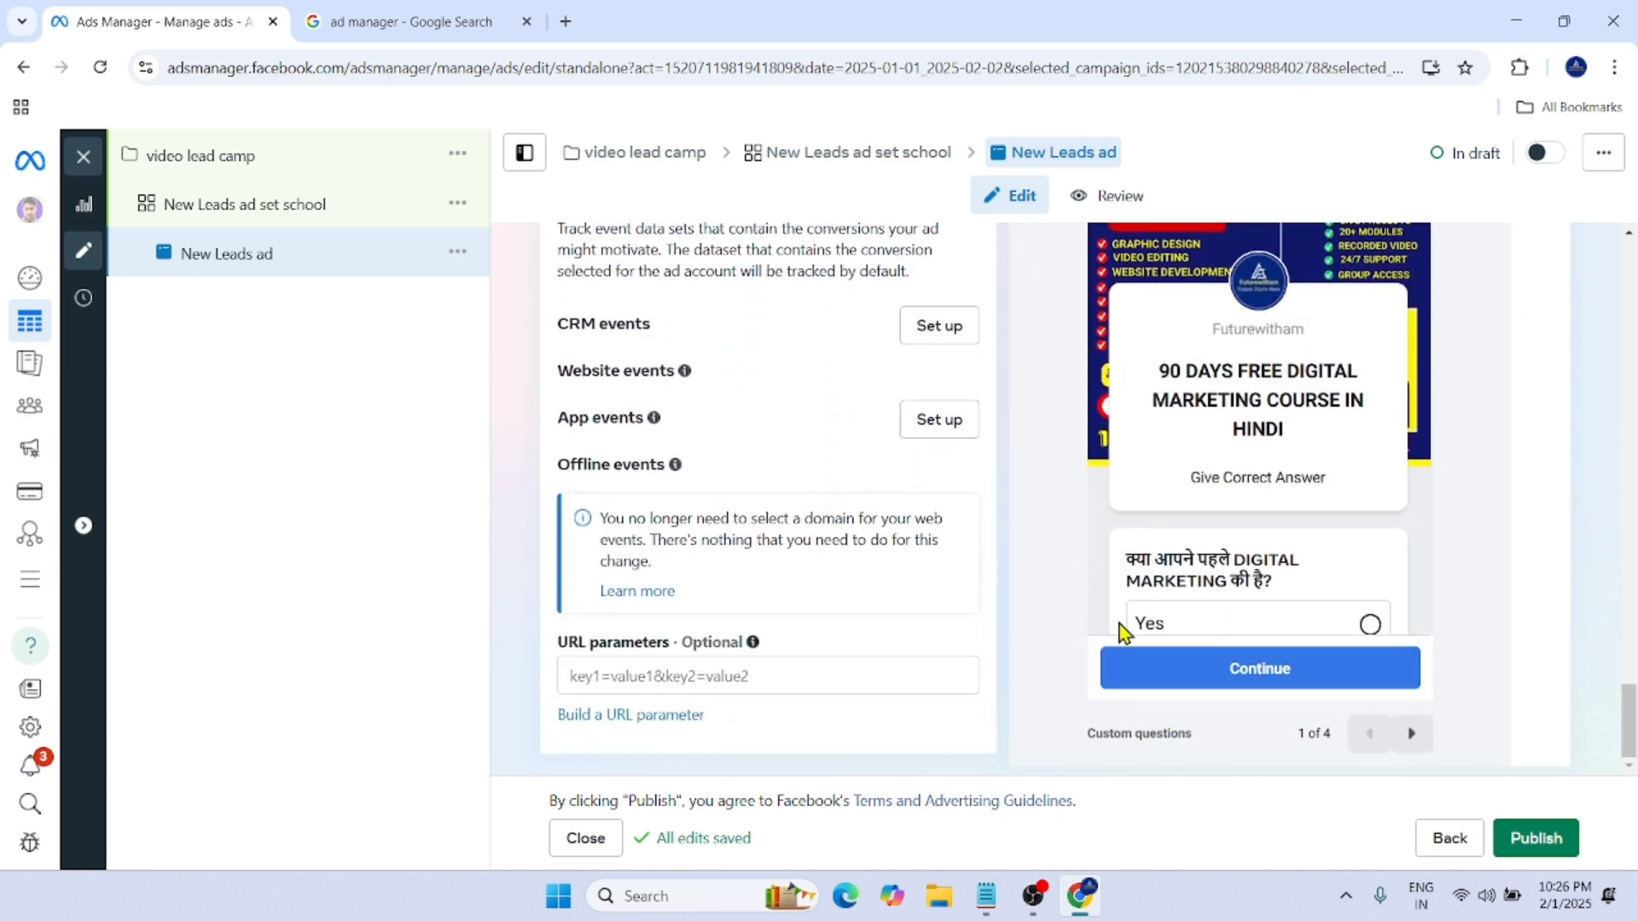
pyautogui.click(1537, 851)
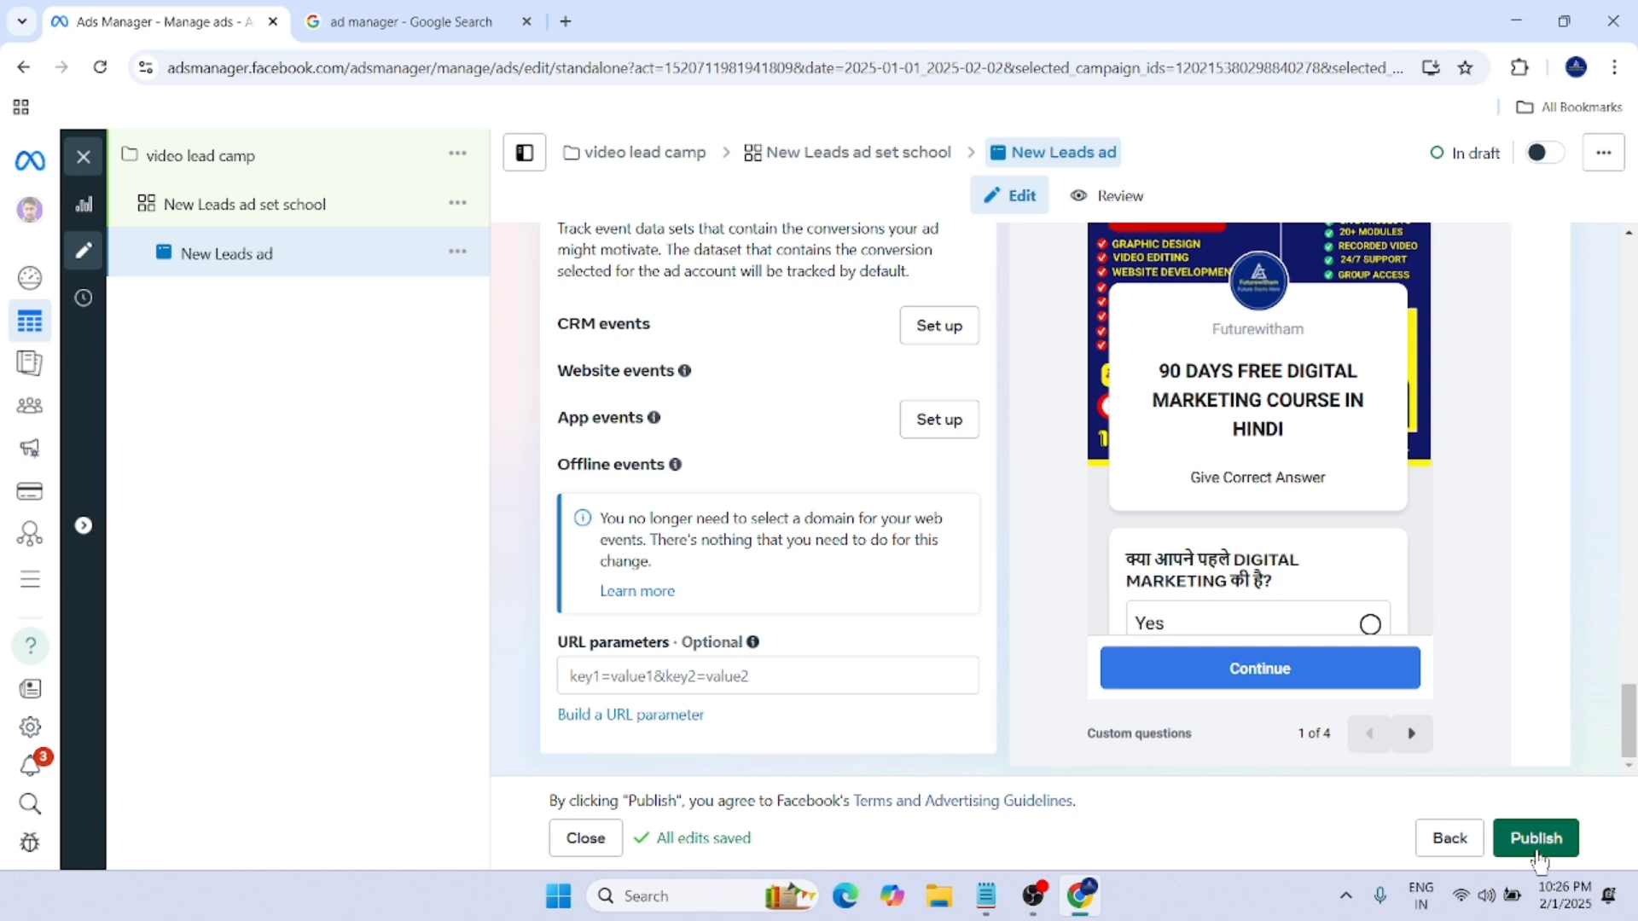